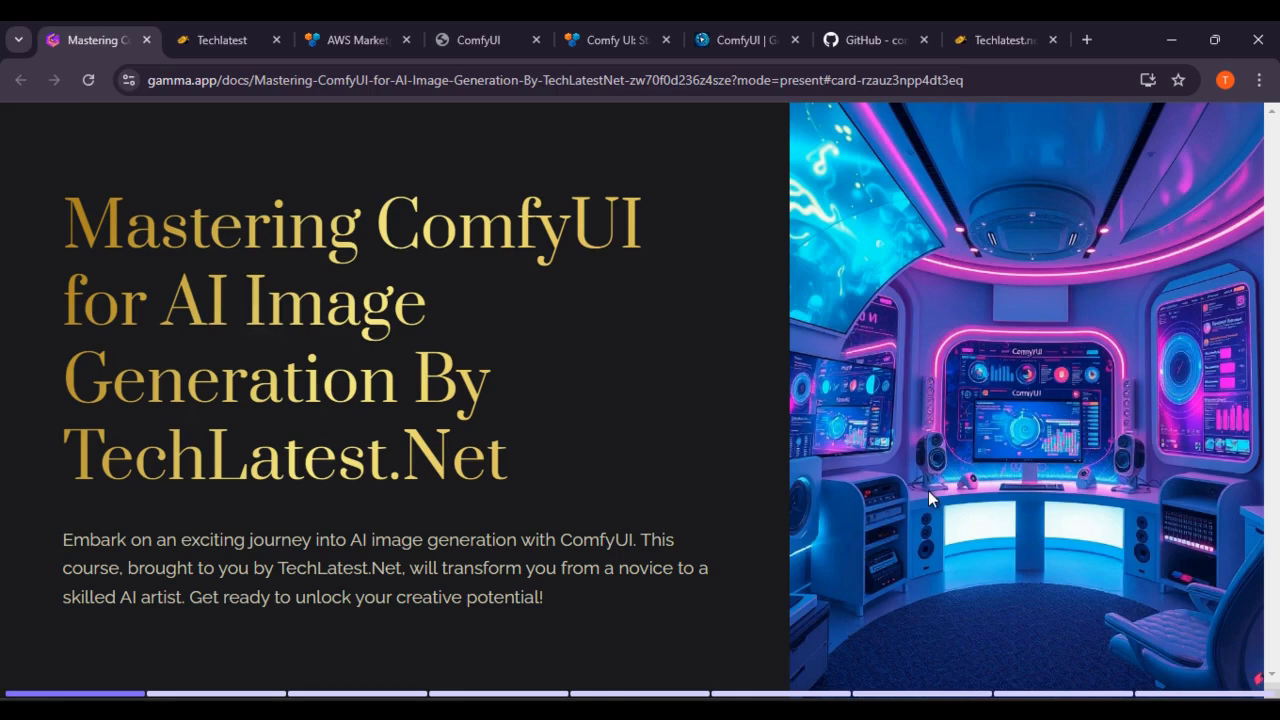
Switch from the course presentation to the Techlatest site and open the Comfy UI product page from its products and support catalogue.
{"action": "scroll", "coordinate": [928, 490], "scroll_direction": "down", "scroll_amount": 10}
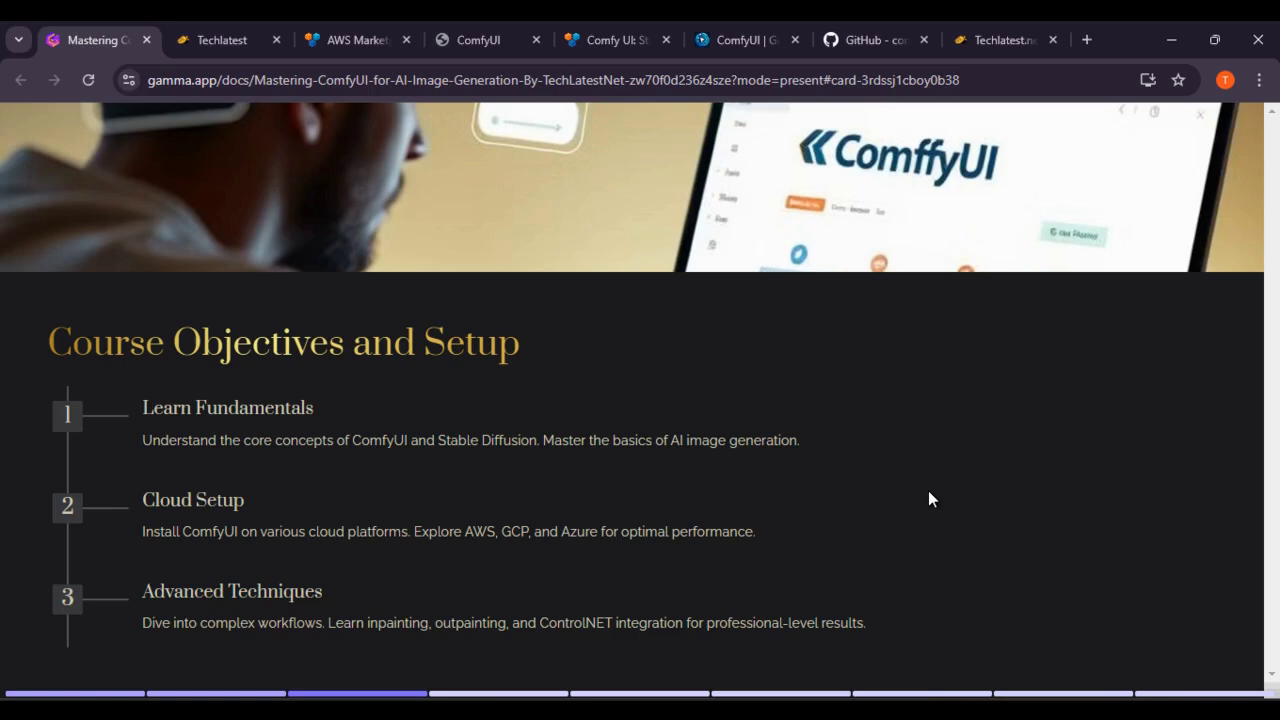
{"action": "left_click", "coordinate": [245, 42]}
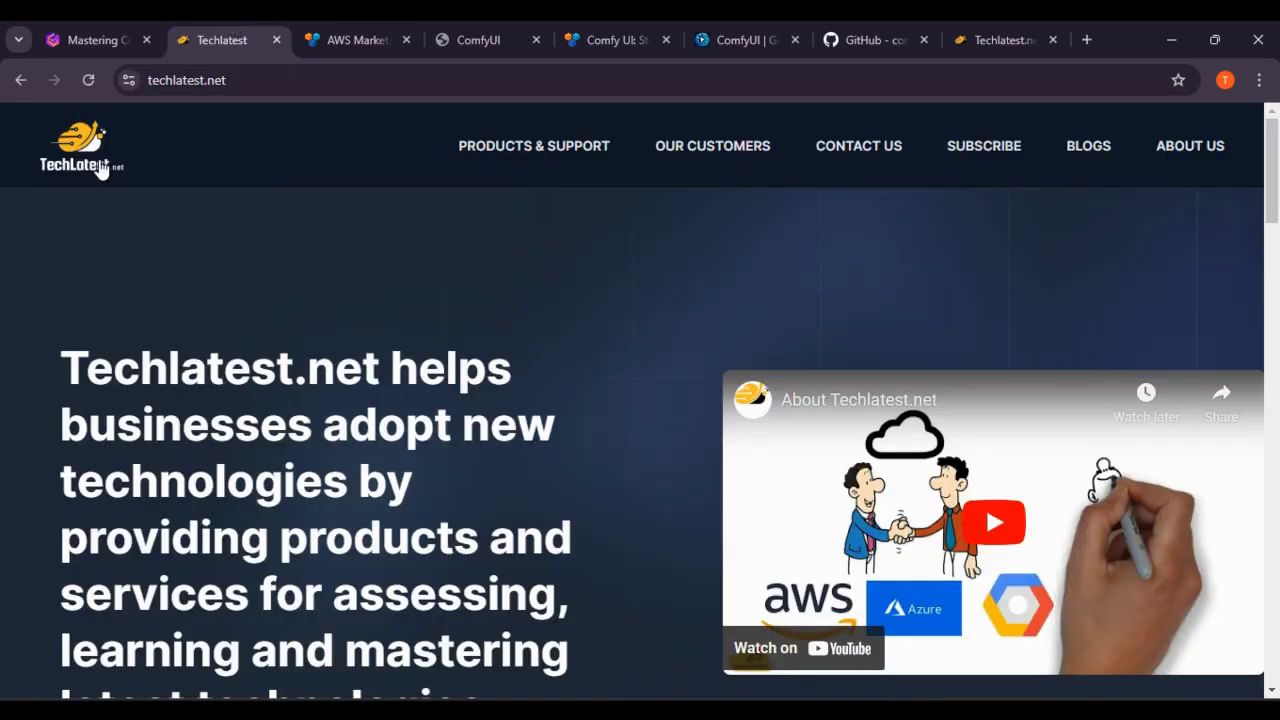
{"action": "left_click", "coordinate": [511, 146]}
{"action": "scroll", "coordinate": [661, 490], "scroll_direction": "down", "scroll_amount": 3}
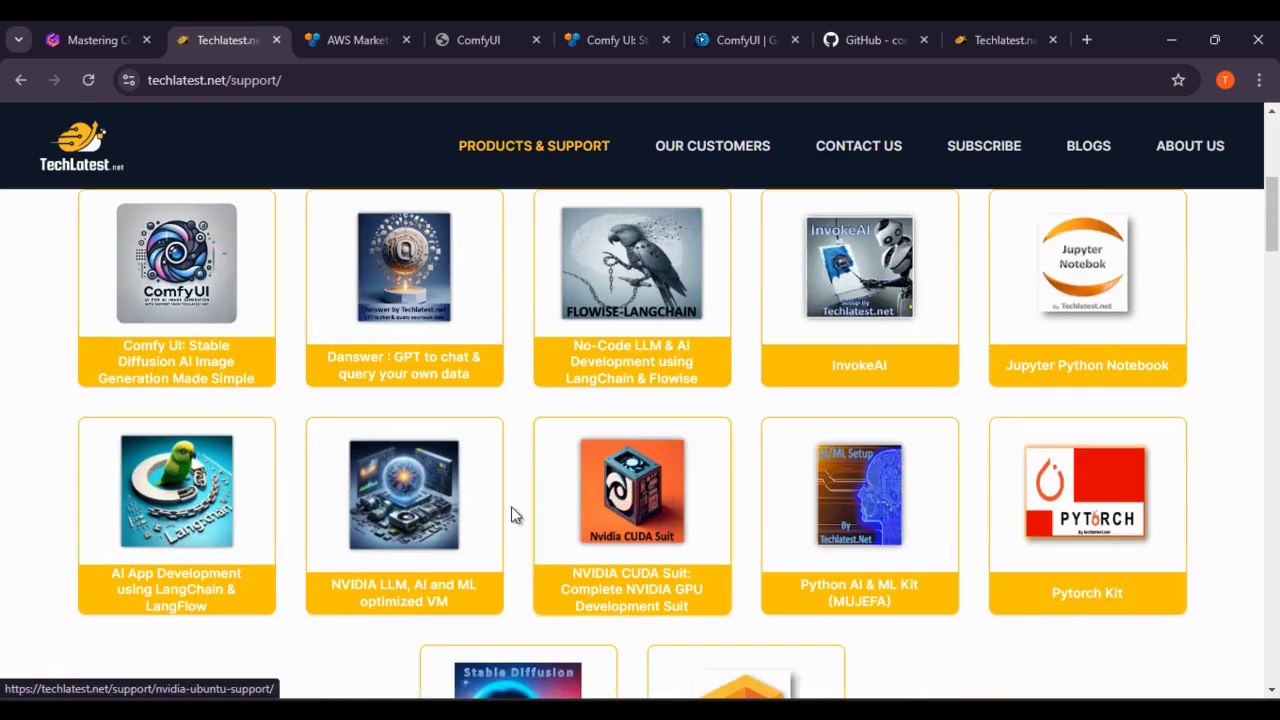
{"action": "scroll", "coordinate": [511, 514], "scroll_direction": "up", "scroll_amount": 2}
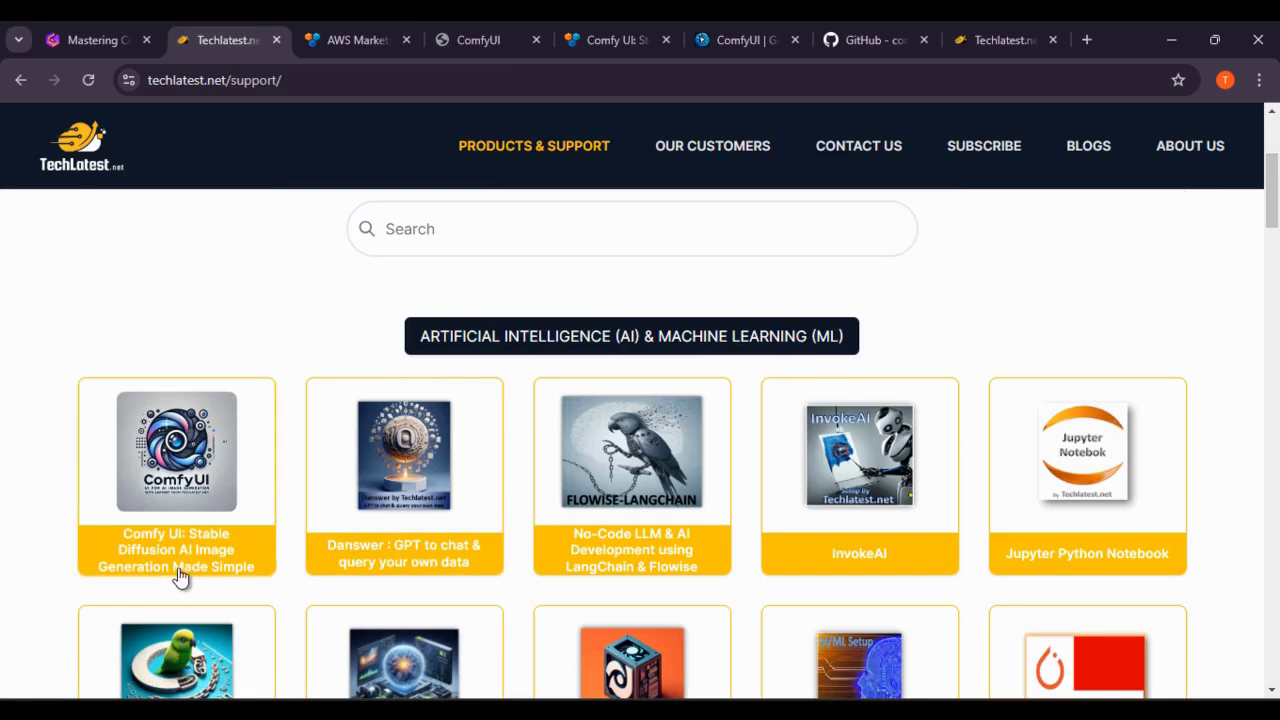
{"action": "scroll", "coordinate": [269, 509], "scroll_direction": "down", "scroll_amount": 1}
{"action": "left_click", "coordinate": [186, 455]}
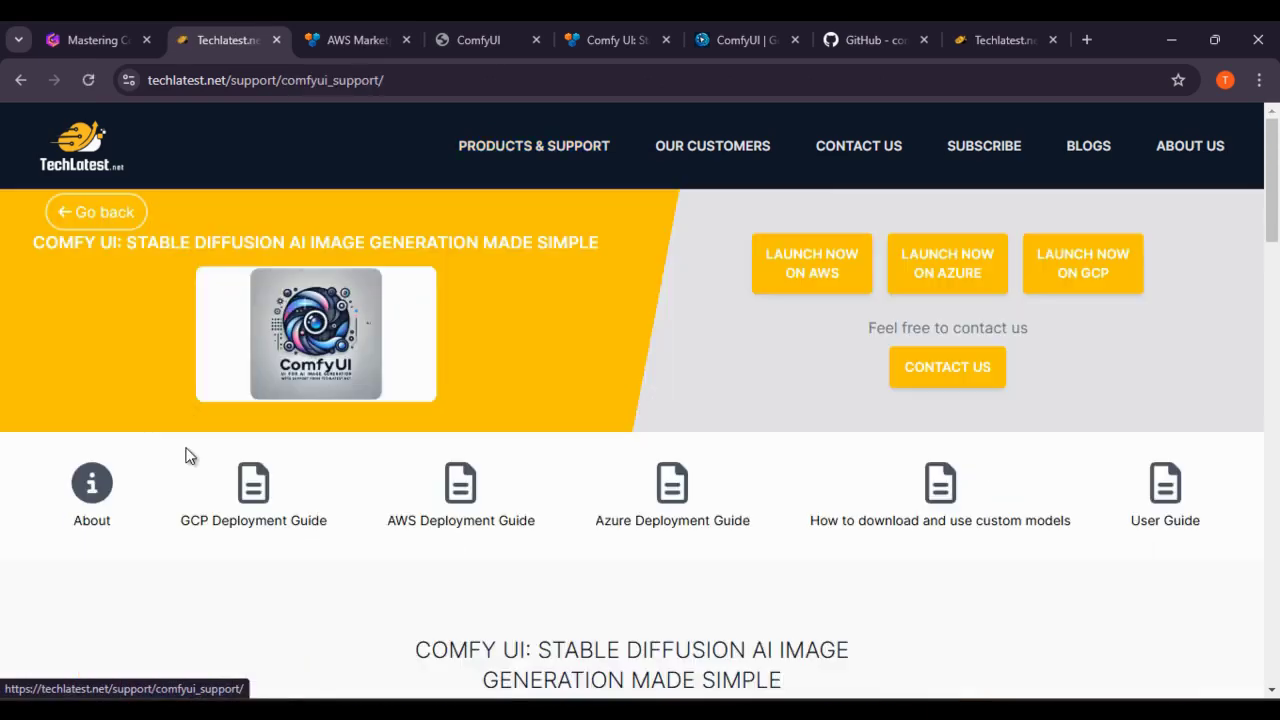
Read through the Comfy UI product page, examining the available guides, the description, the features and the use cases.
{"action": "scroll", "coordinate": [346, 534], "scroll_direction": "down", "scroll_amount": 1}
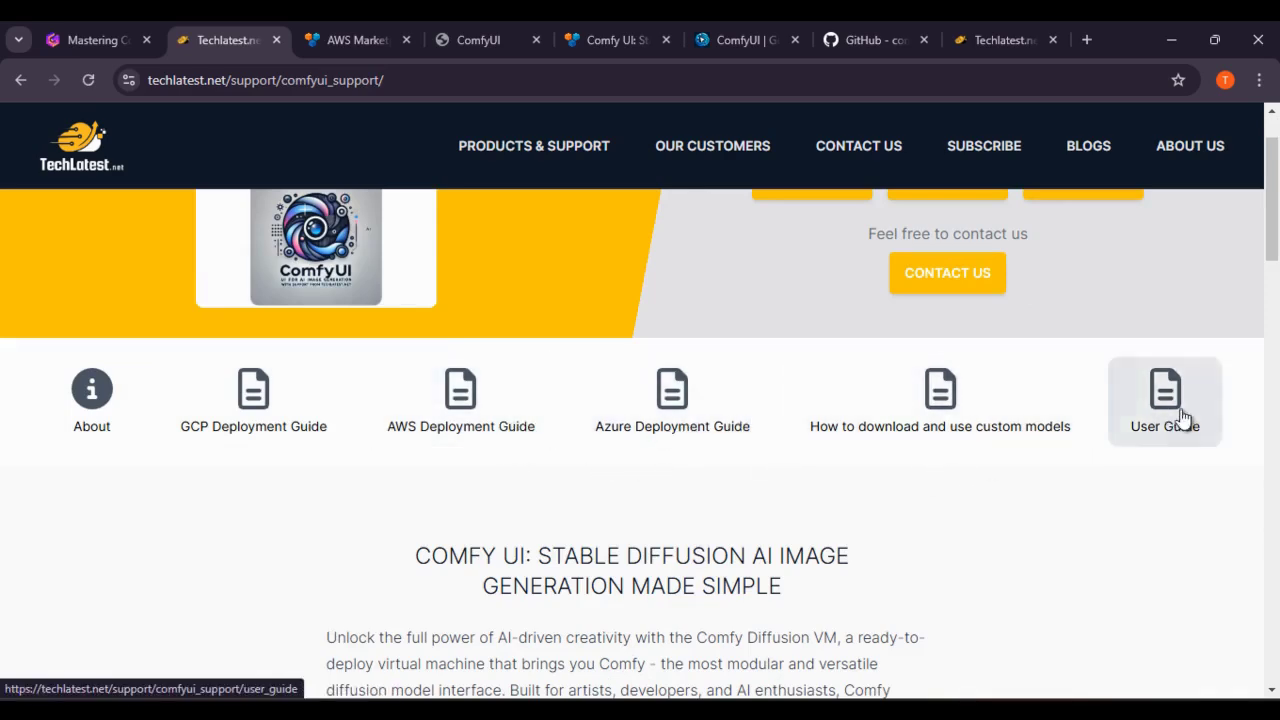
{"action": "scroll", "coordinate": [598, 400], "scroll_direction": "down", "scroll_amount": 3}
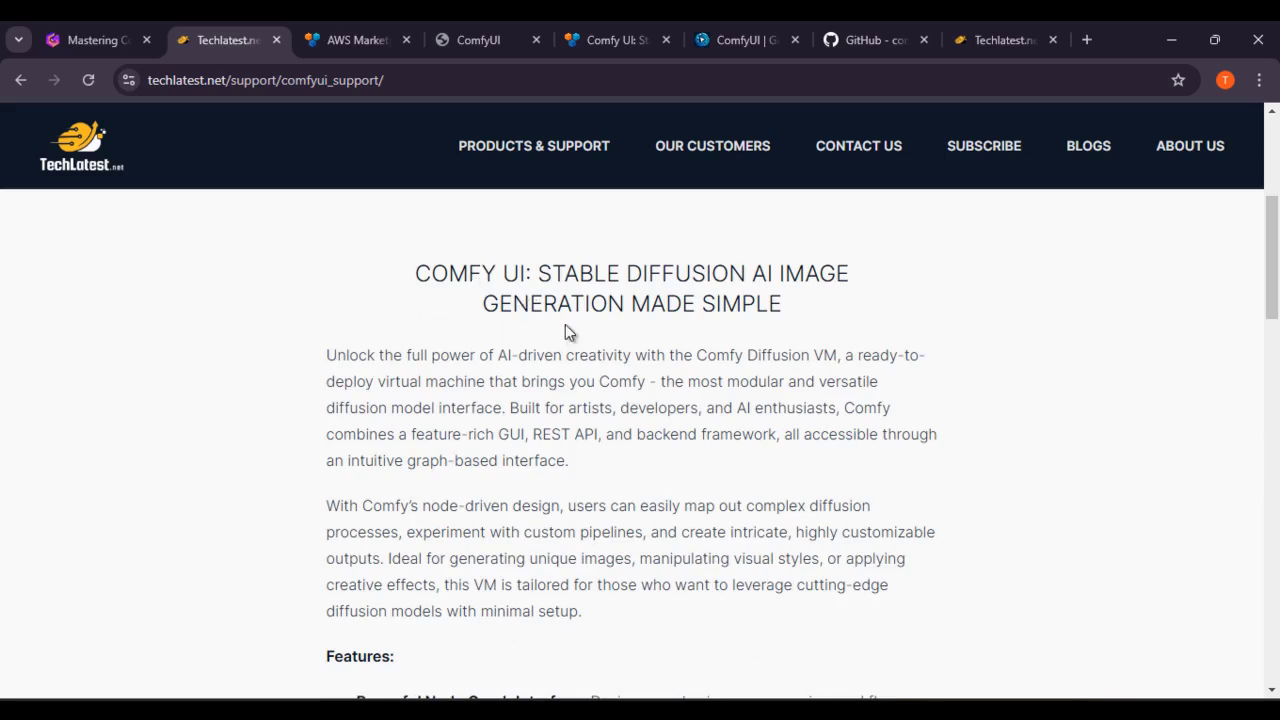
{"action": "scroll", "coordinate": [410, 377], "scroll_direction": "down", "scroll_amount": 5}
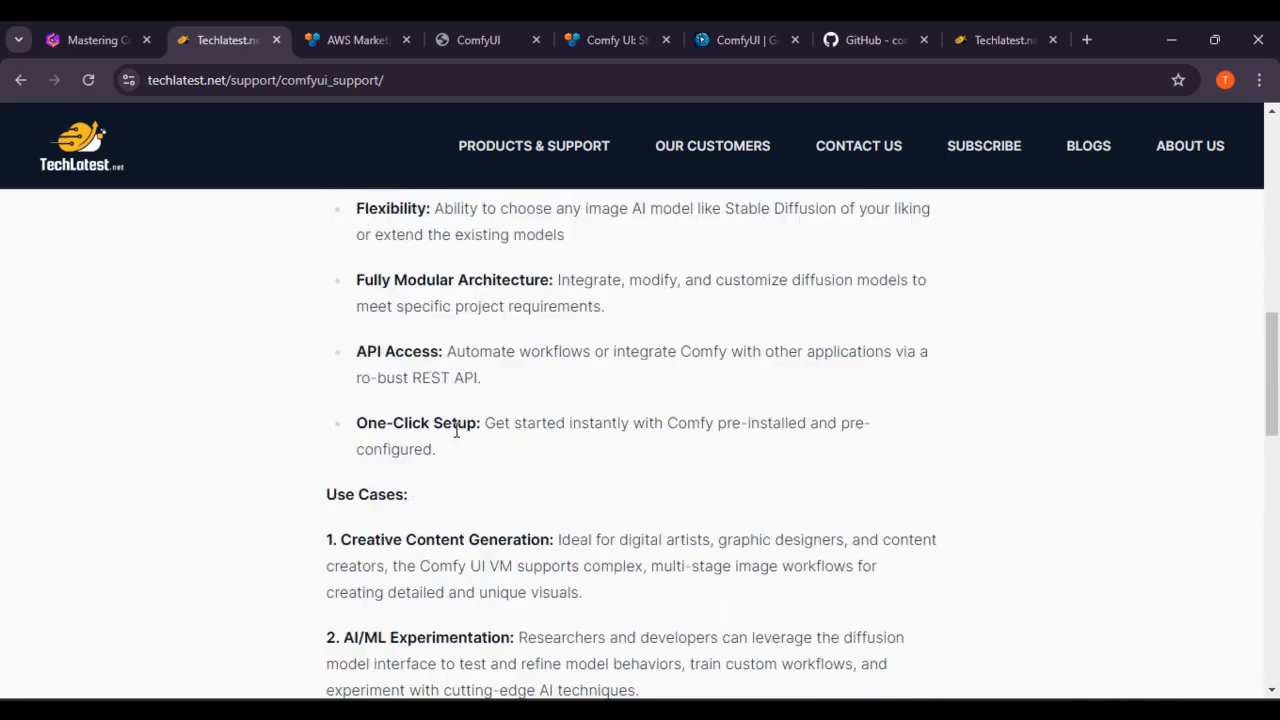
{"action": "scroll", "coordinate": [447, 470], "scroll_direction": "up", "scroll_amount": 4}
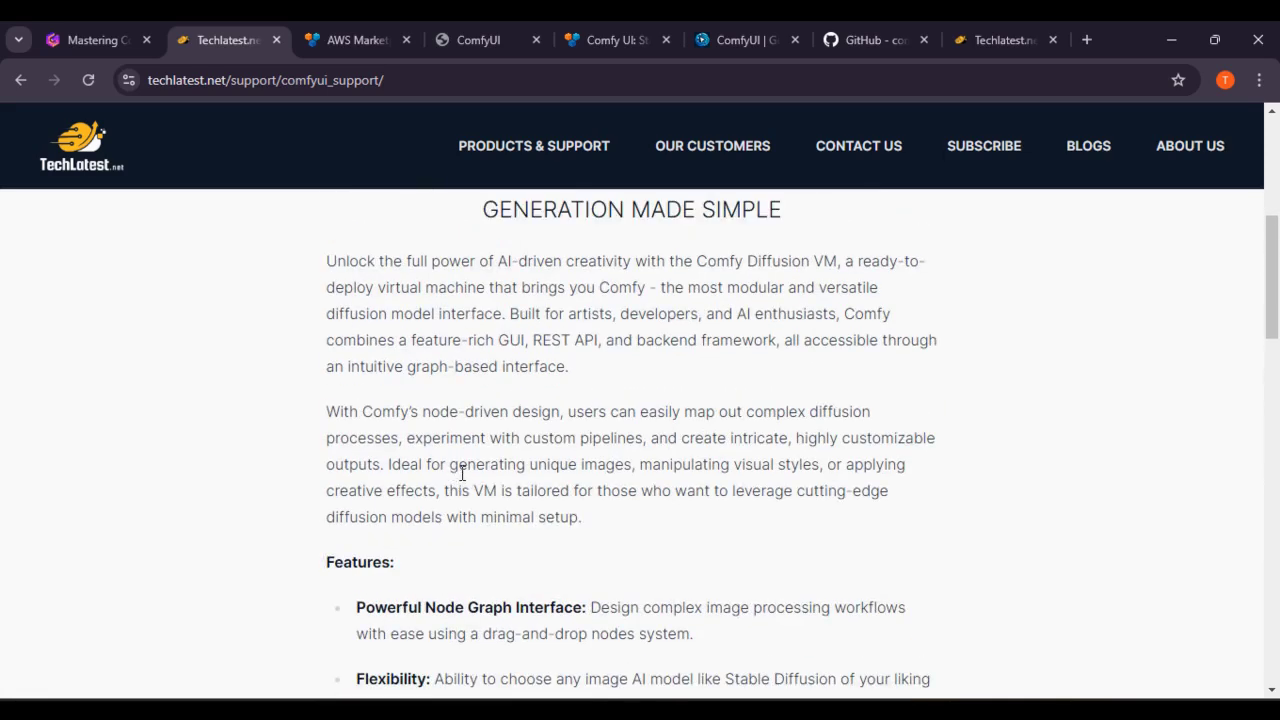
{"action": "scroll", "coordinate": [517, 482], "scroll_direction": "up", "scroll_amount": 2}
{"action": "scroll", "coordinate": [517, 482], "scroll_direction": "down", "scroll_amount": 4}
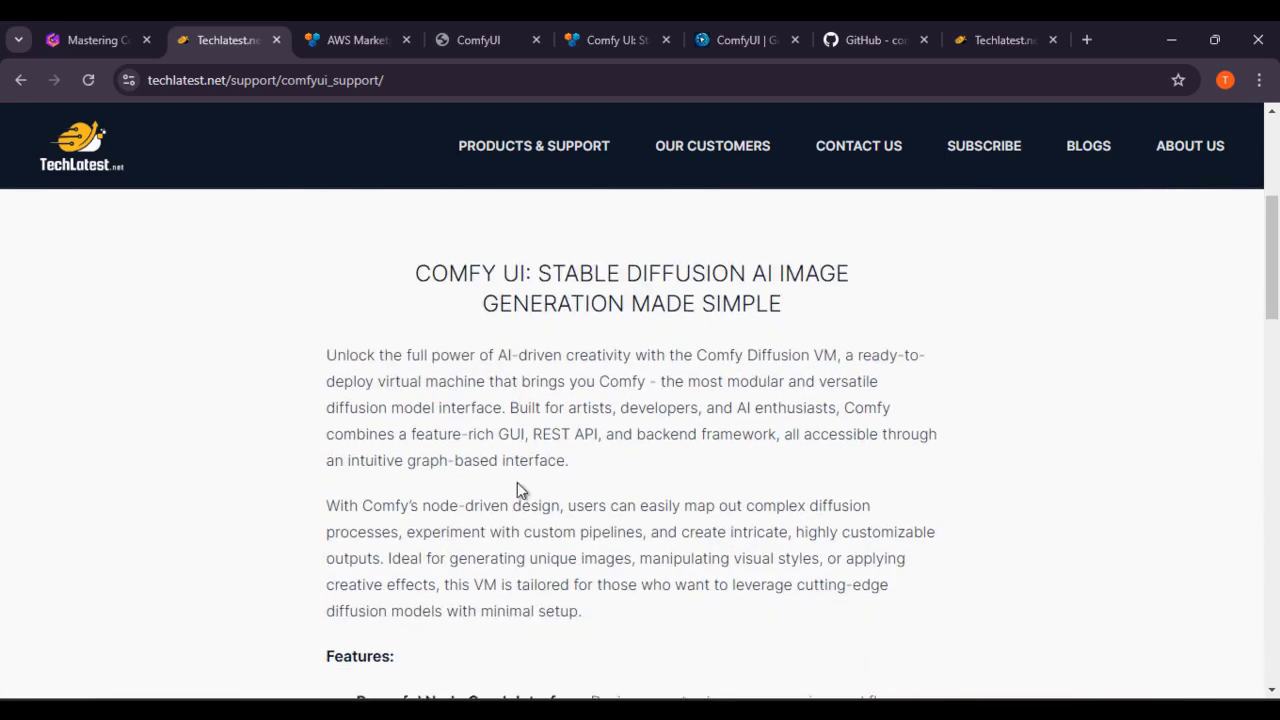
{"action": "scroll", "coordinate": [517, 482], "scroll_direction": "down", "scroll_amount": 3}
{"action": "scroll", "coordinate": [517, 482], "scroll_direction": "up", "scroll_amount": 1}
{"action": "scroll", "coordinate": [517, 482], "scroll_direction": "down", "scroll_amount": 5}
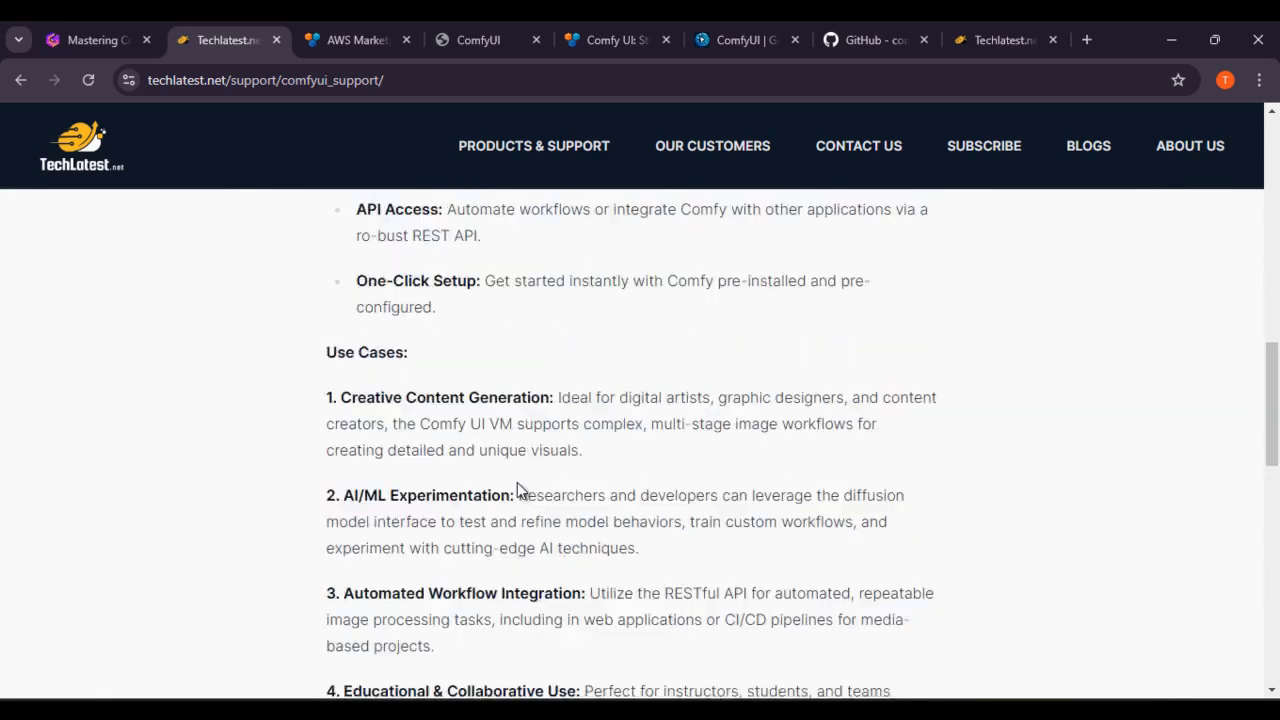
{"action": "scroll", "coordinate": [517, 482], "scroll_direction": "down", "scroll_amount": 2}
{"action": "scroll", "coordinate": [517, 486], "scroll_direction": "up", "scroll_amount": 4}
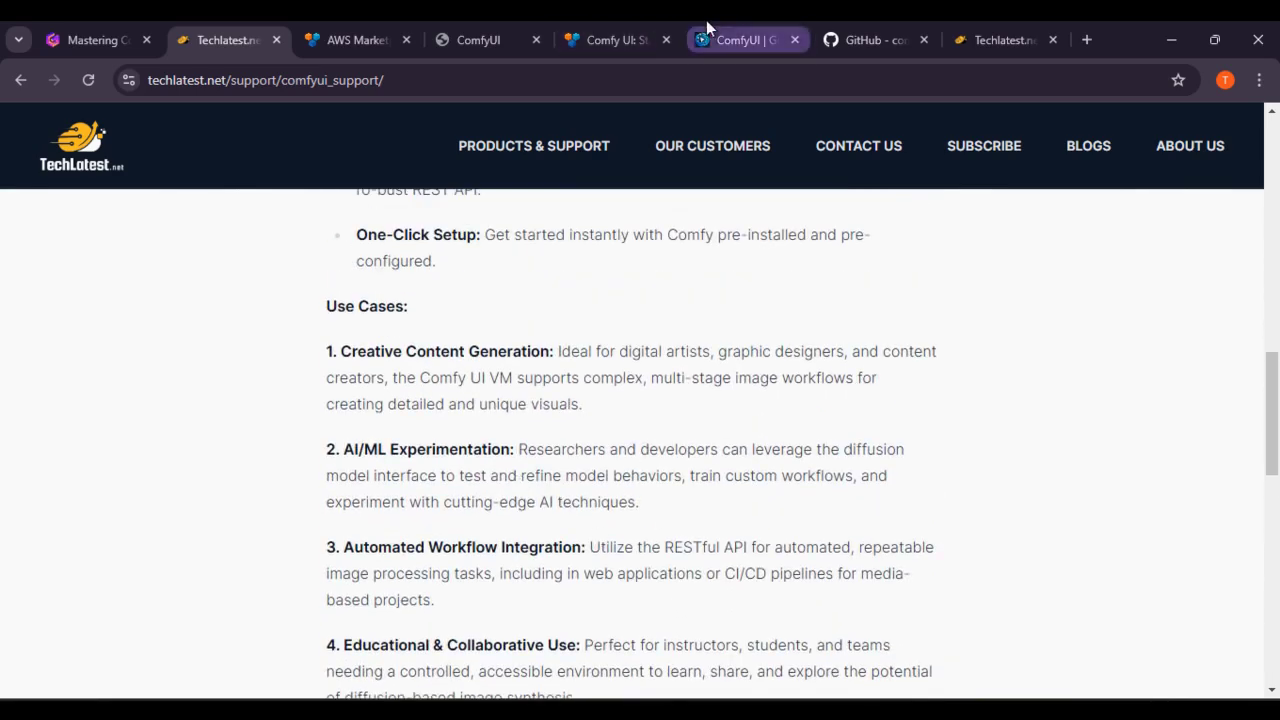
View the start of the official comfy.org home page and the ComfyUI repository on GitHub.
{"action": "left_click", "coordinate": [738, 40]}
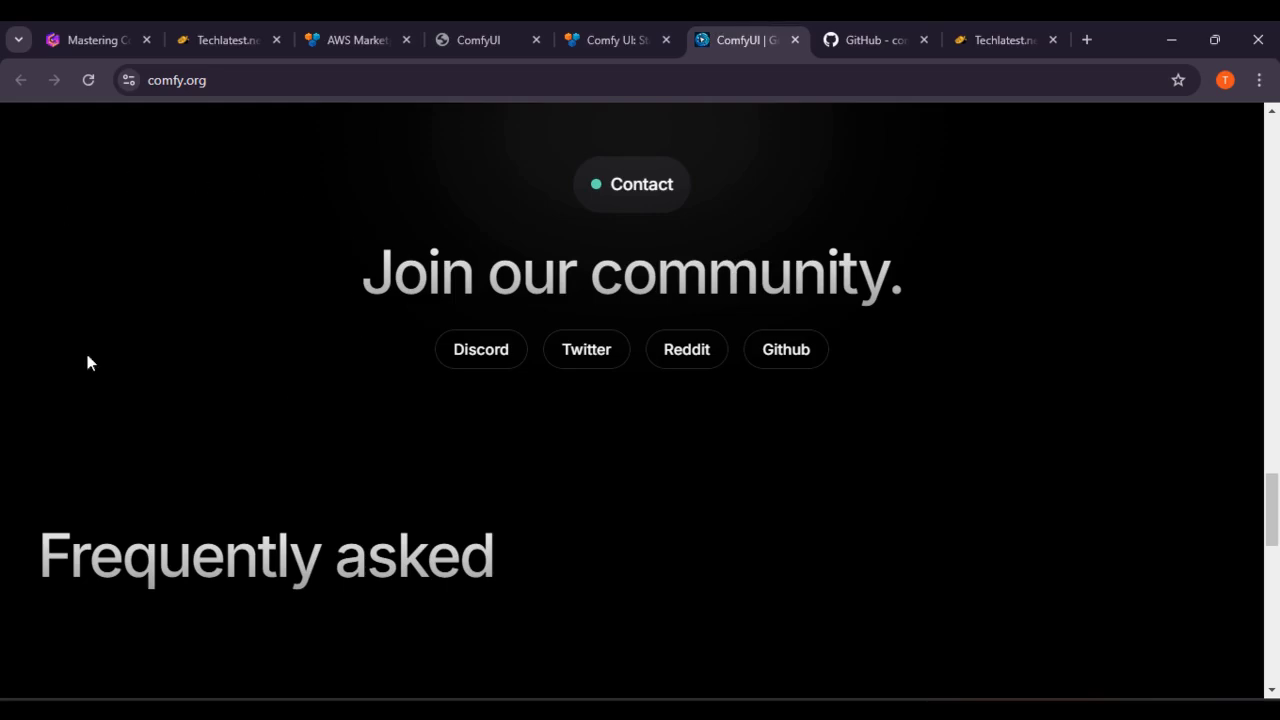
{"action": "scroll", "coordinate": [542, 397], "scroll_direction": "up", "scroll_amount": 15}
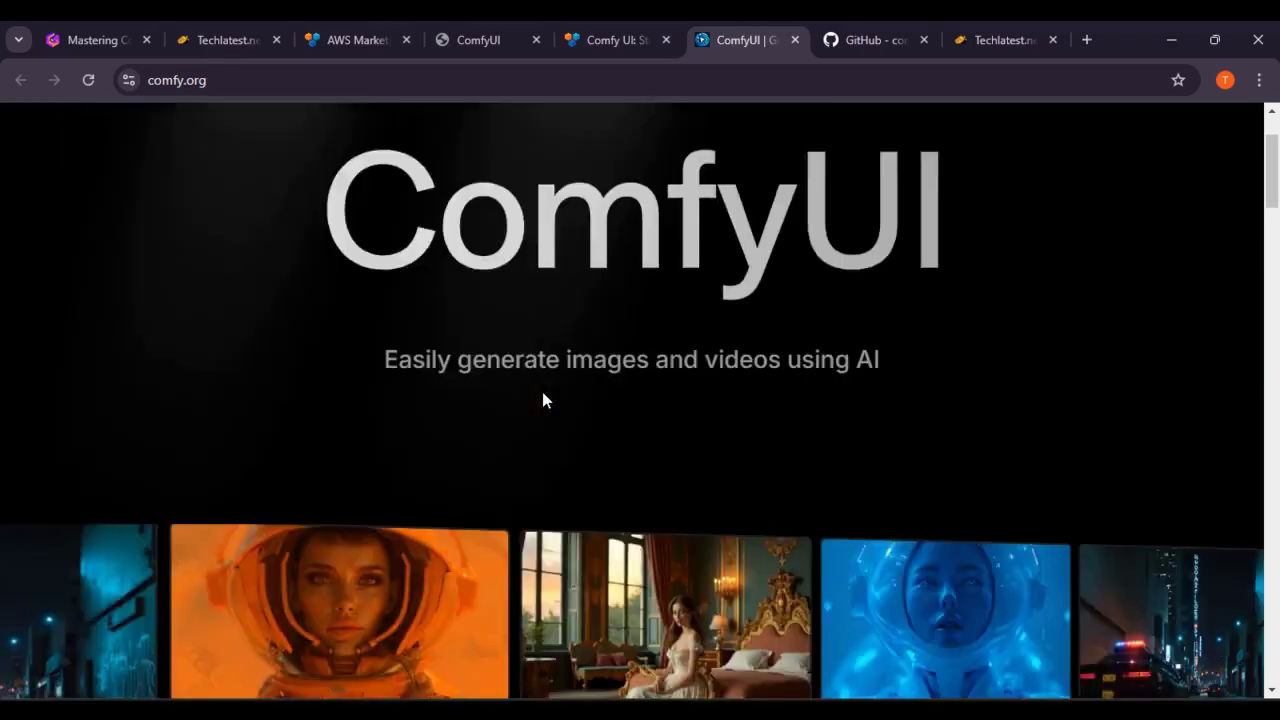
{"action": "left_click", "coordinate": [885, 38]}
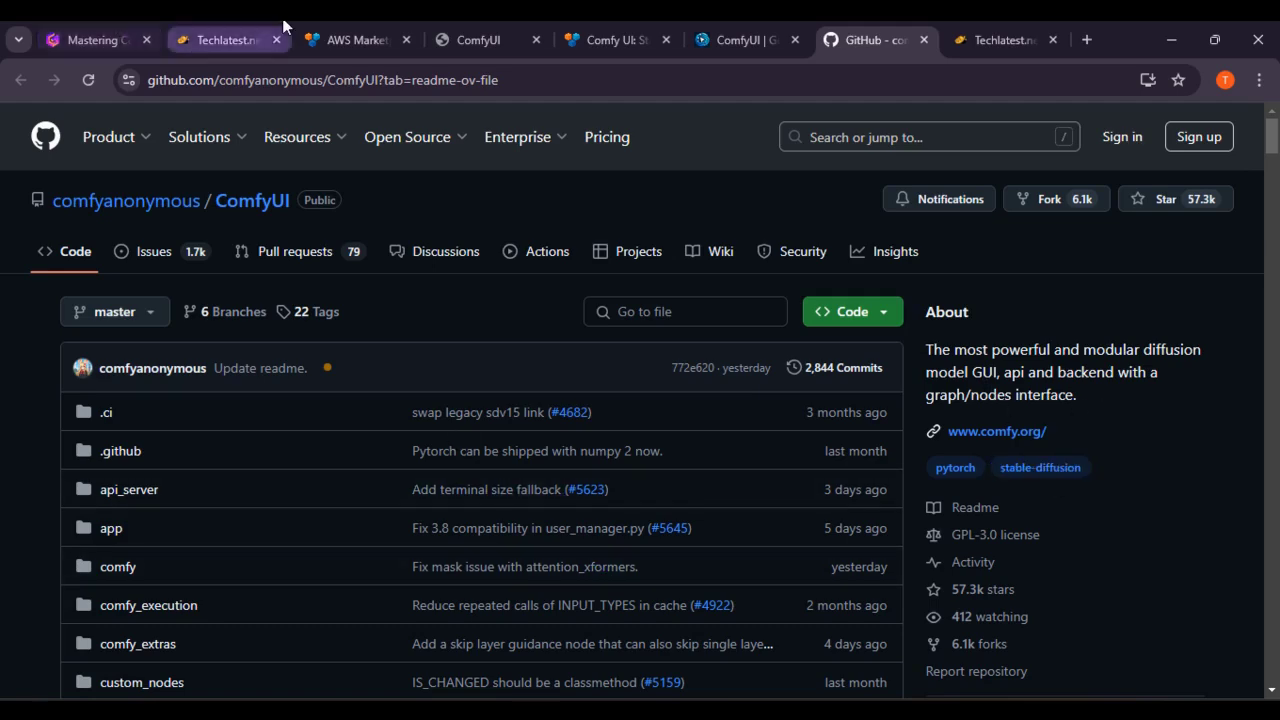
Return to the Techlatest Comfy UI product page and open its AWS Deployment Guide.
{"action": "left_click", "coordinate": [226, 40]}
{"action": "scroll", "coordinate": [610, 377], "scroll_direction": "up", "scroll_amount": 2}
{"action": "scroll", "coordinate": [605, 380], "scroll_direction": "up", "scroll_amount": 9}
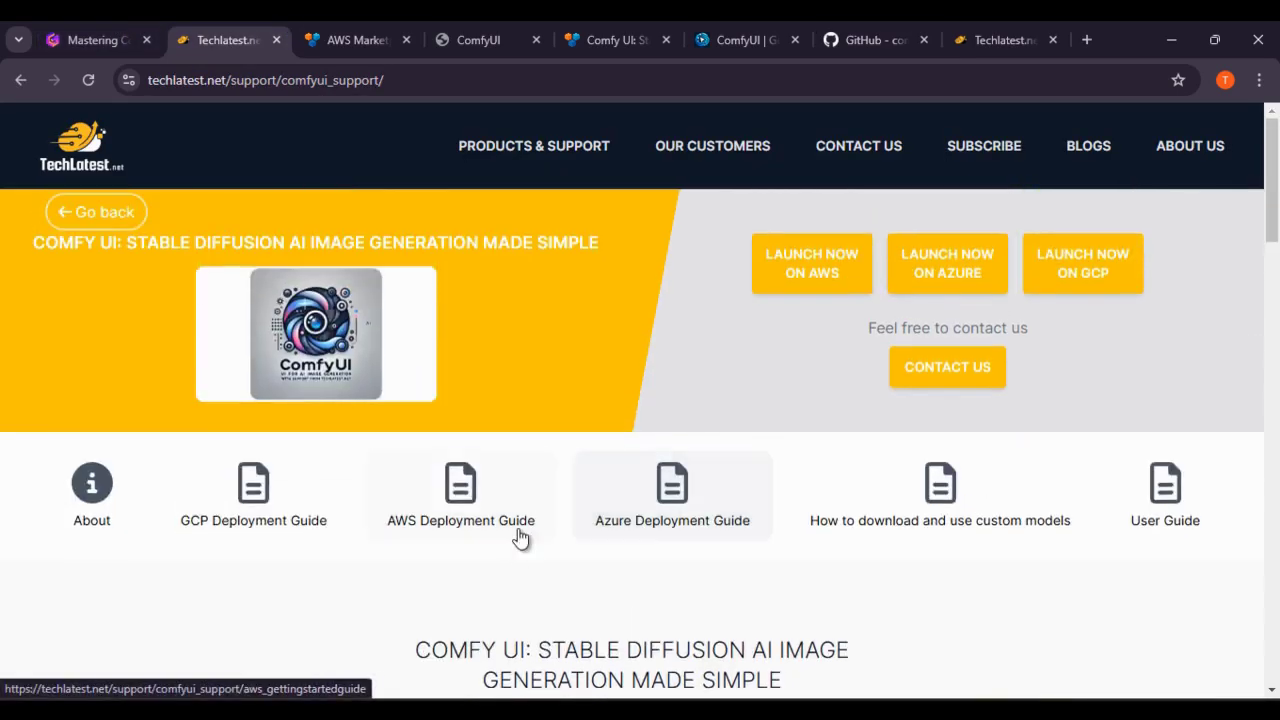
{"action": "scroll", "coordinate": [523, 537], "scroll_direction": "down", "scroll_amount": 2}
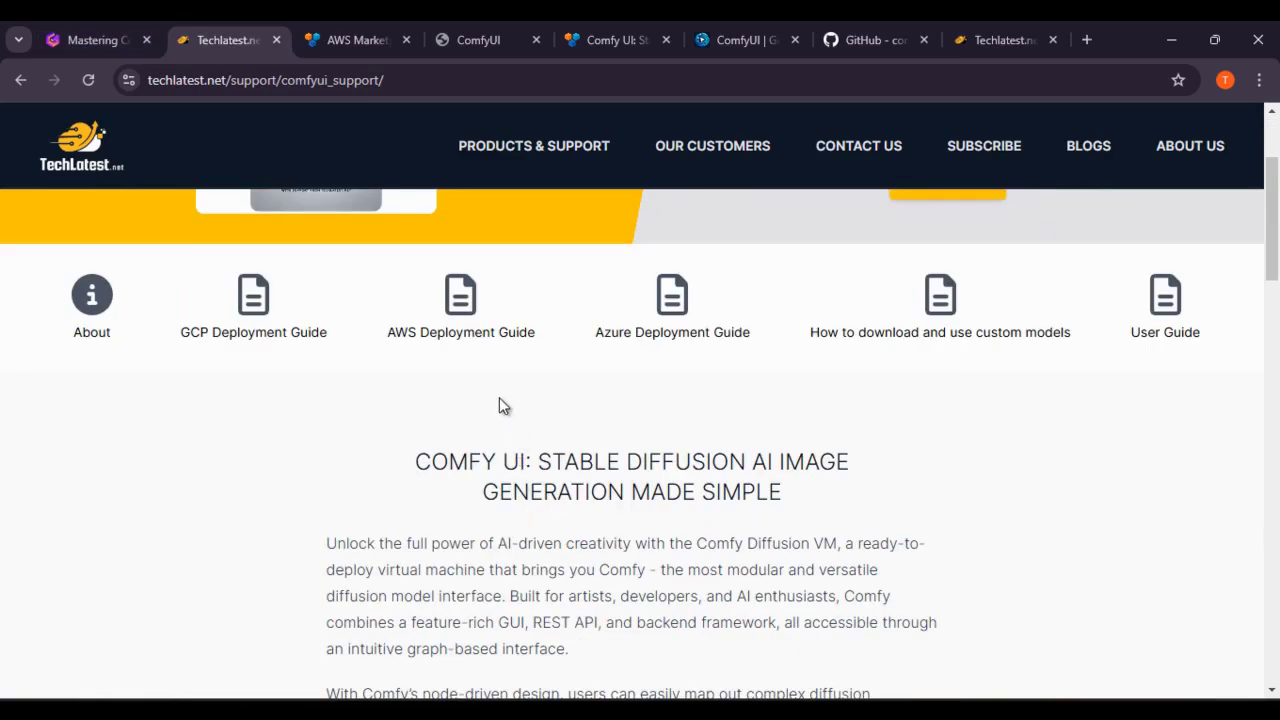
{"action": "left_click", "coordinate": [478, 314]}
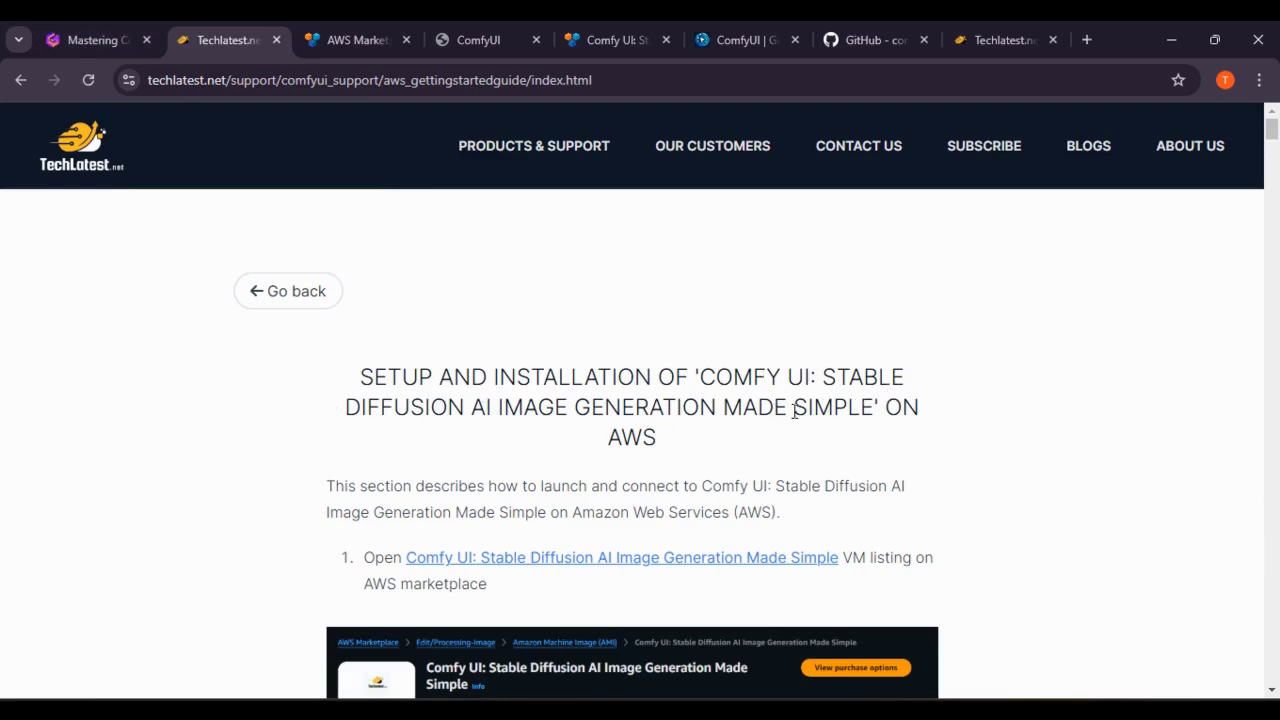
Open the Comfy UI VM listing linked in the guide's first instruction in a new tab and look over its AWS Marketplace overview.
{"action": "scroll", "coordinate": [658, 438], "scroll_direction": "down", "scroll_amount": 3}
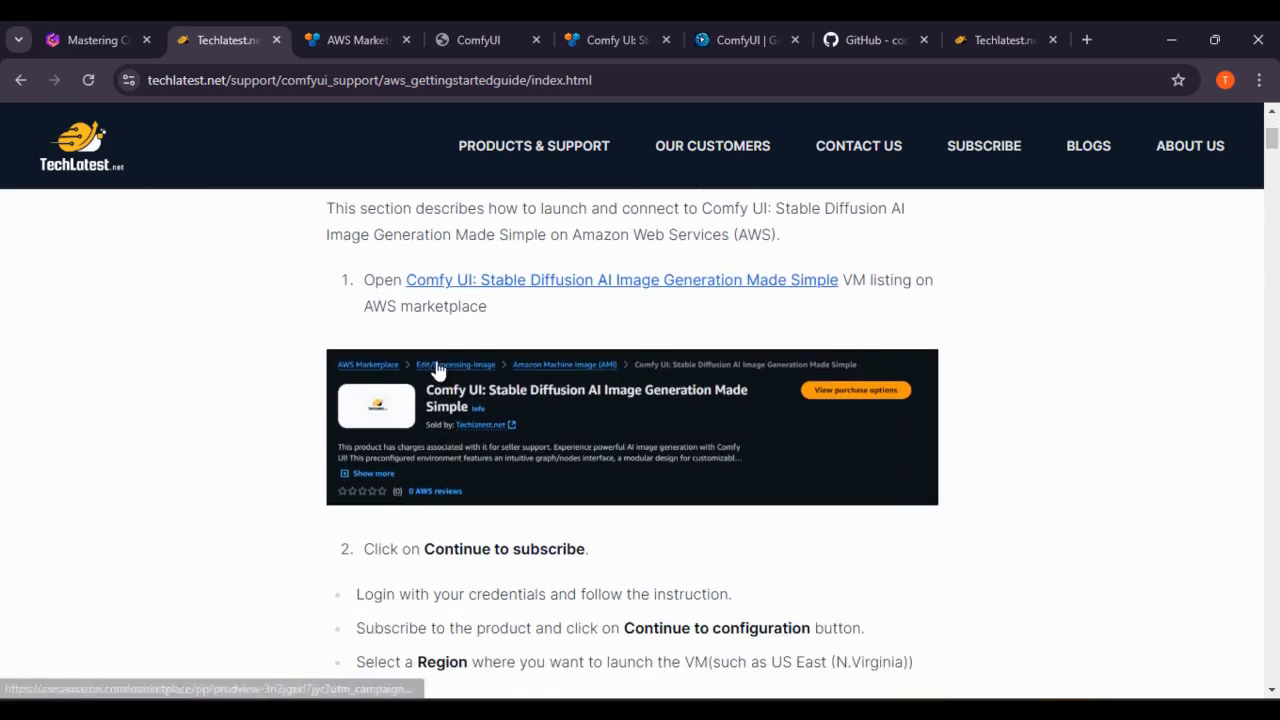
{"action": "right_click", "coordinate": [552, 276]}
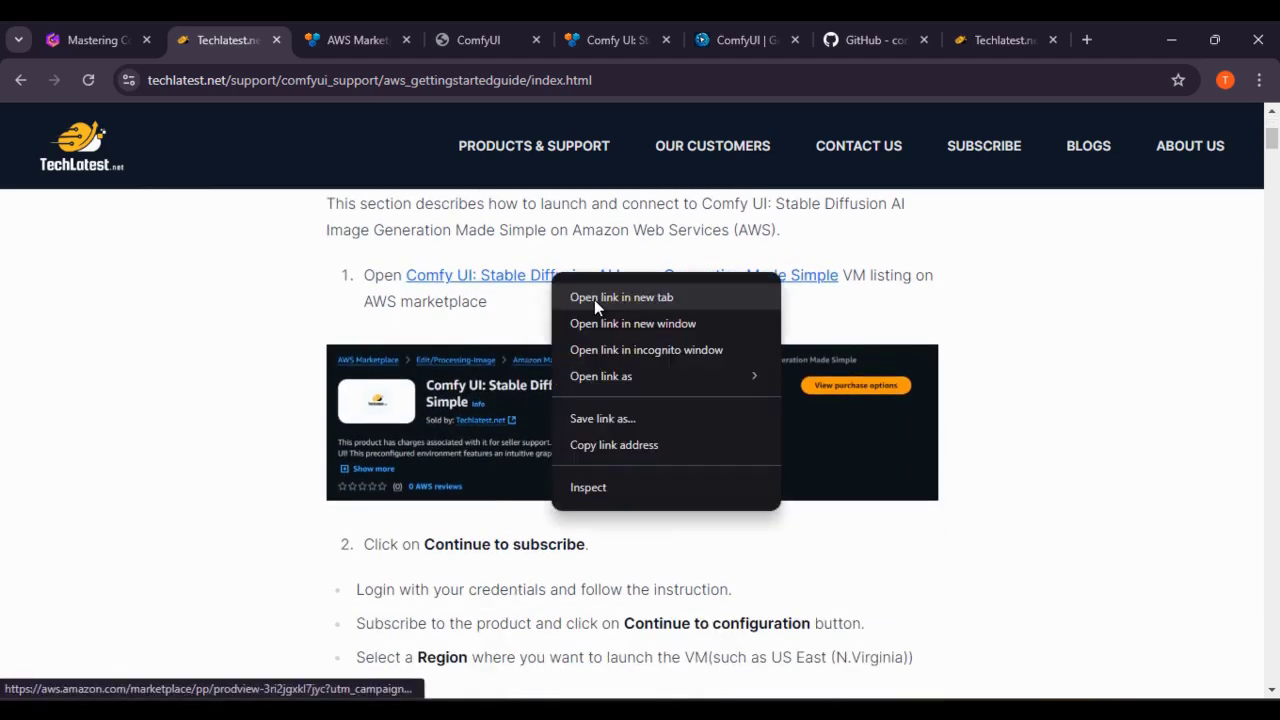
{"action": "left_click", "coordinate": [594, 299]}
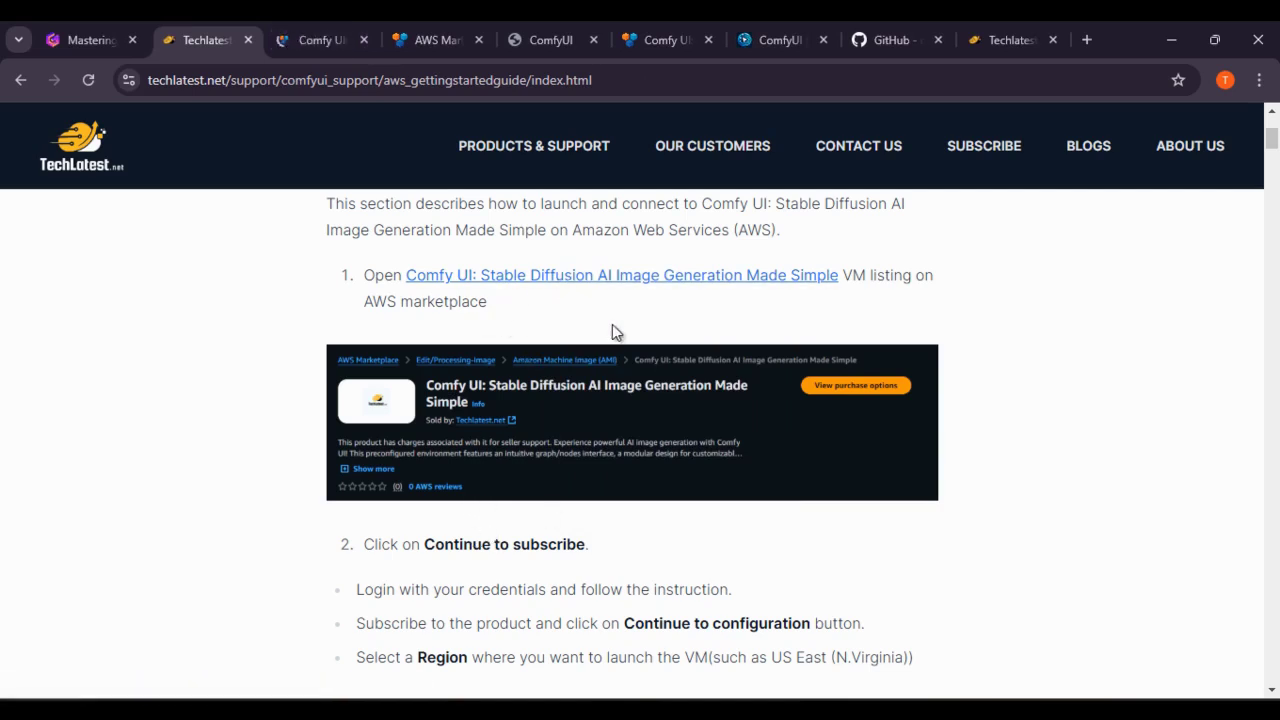
{"action": "left_click", "coordinate": [334, 28]}
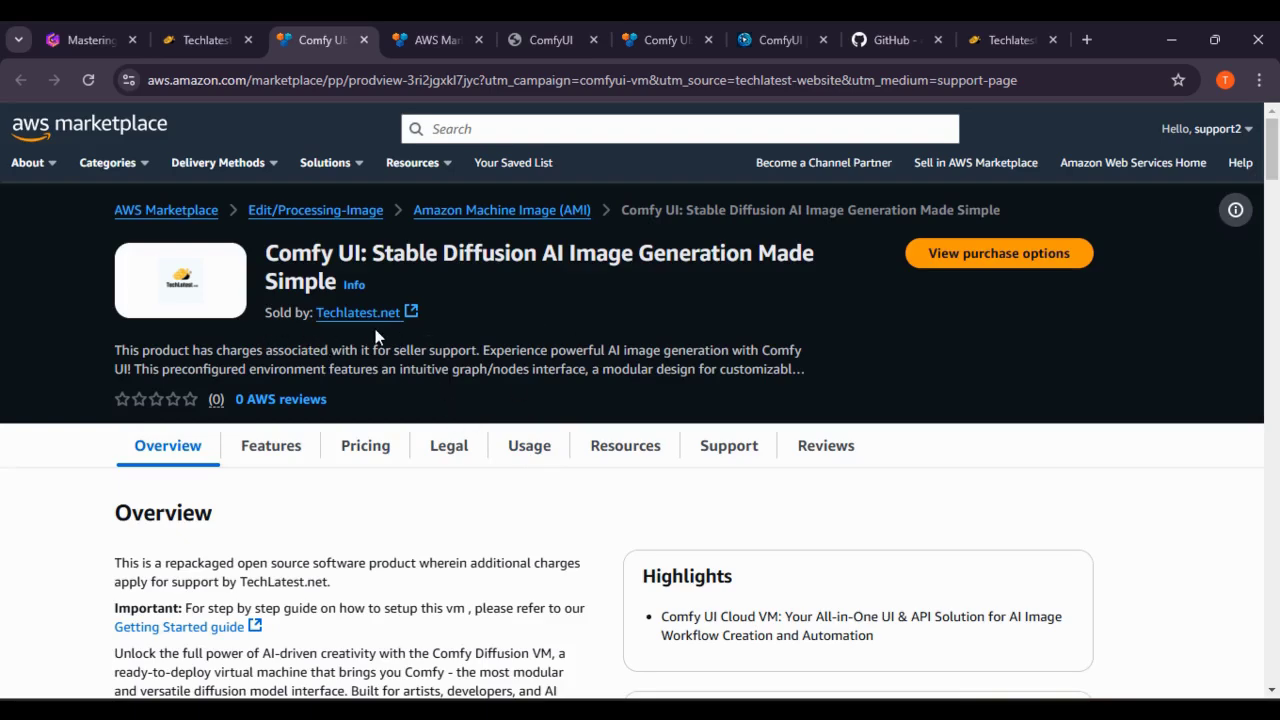
{"action": "scroll", "coordinate": [650, 470], "scroll_direction": "down", "scroll_amount": 2}
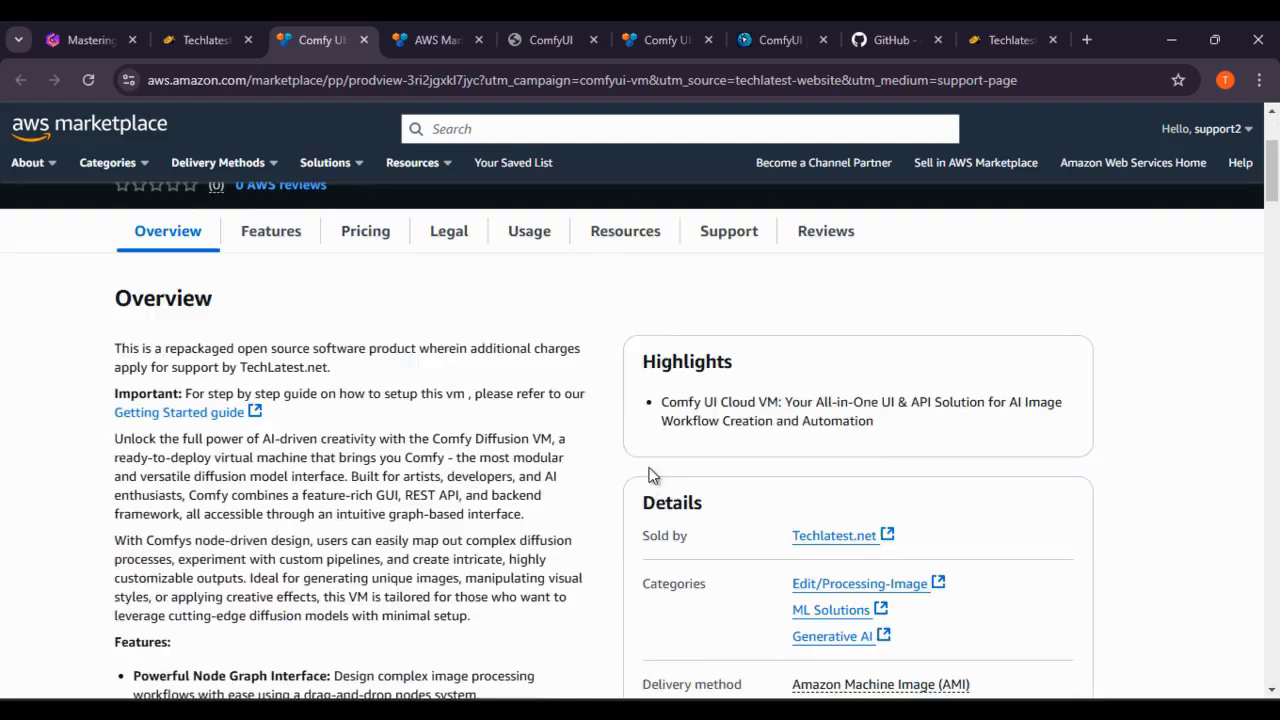
{"action": "scroll", "coordinate": [457, 477], "scroll_direction": "down", "scroll_amount": 4}
{"action": "scroll", "coordinate": [914, 366], "scroll_direction": "up", "scroll_amount": 6}
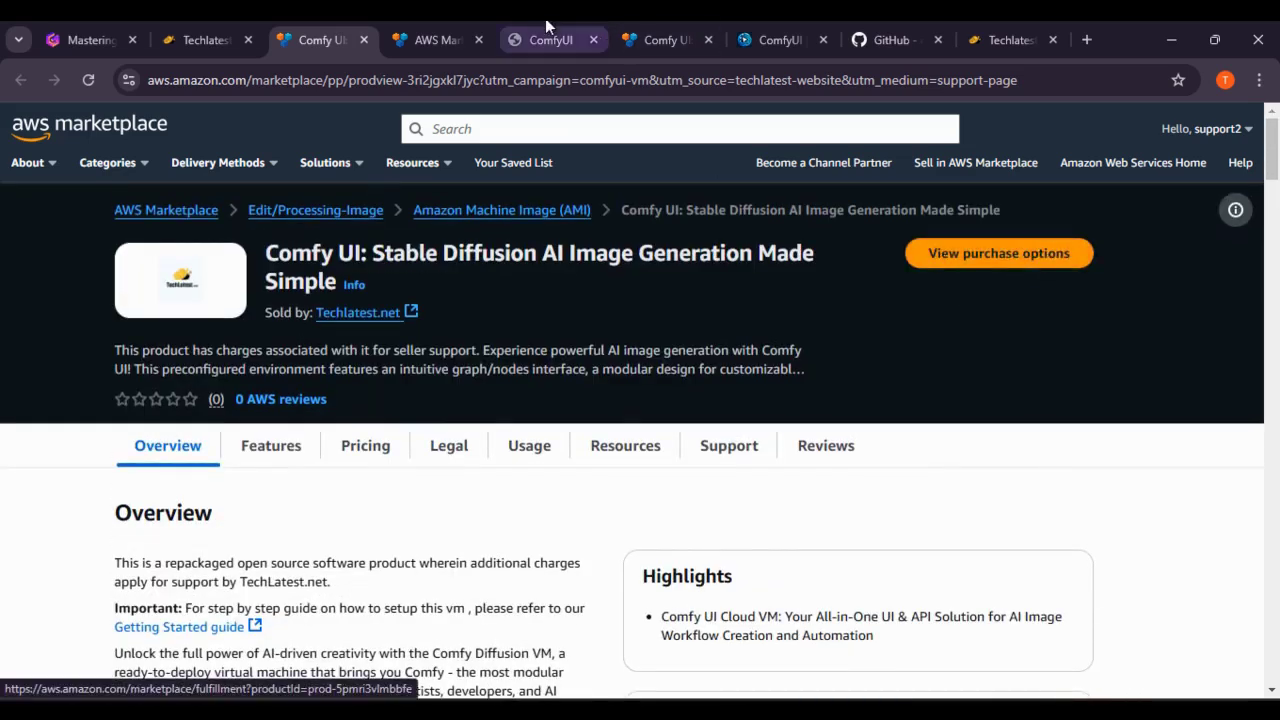
Switch to the already open Comfy UI subscription page, review its terms and continue to the software configuration.
{"action": "left_click", "coordinate": [437, 40]}
{"action": "scroll", "coordinate": [852, 398], "scroll_direction": "down", "scroll_amount": 5}
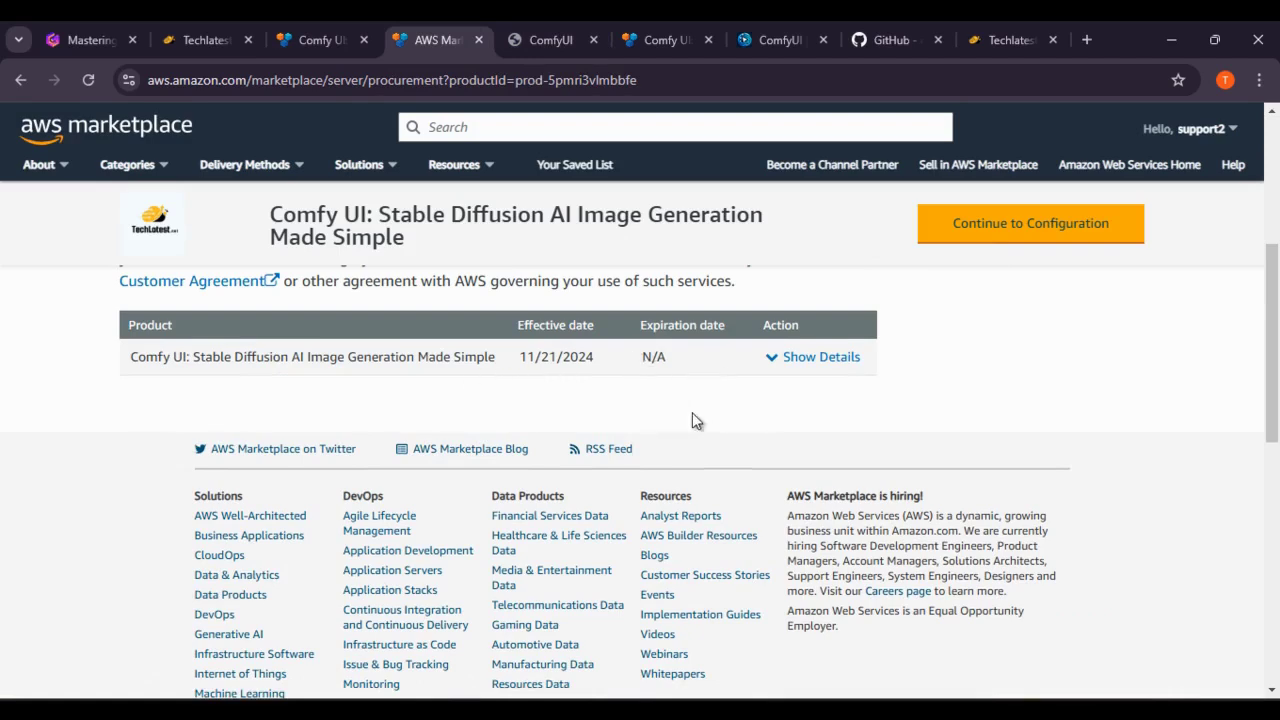
{"action": "scroll", "coordinate": [692, 420], "scroll_direction": "up", "scroll_amount": 4}
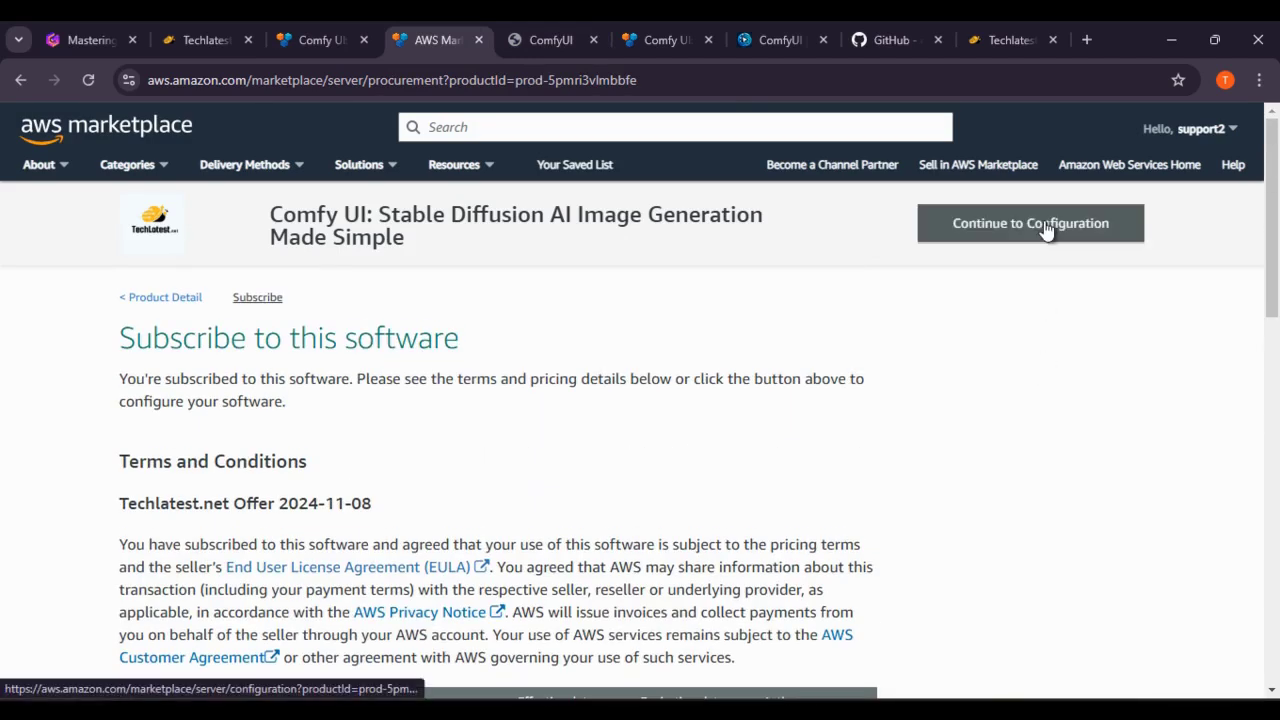
{"action": "left_click", "coordinate": [1048, 236]}
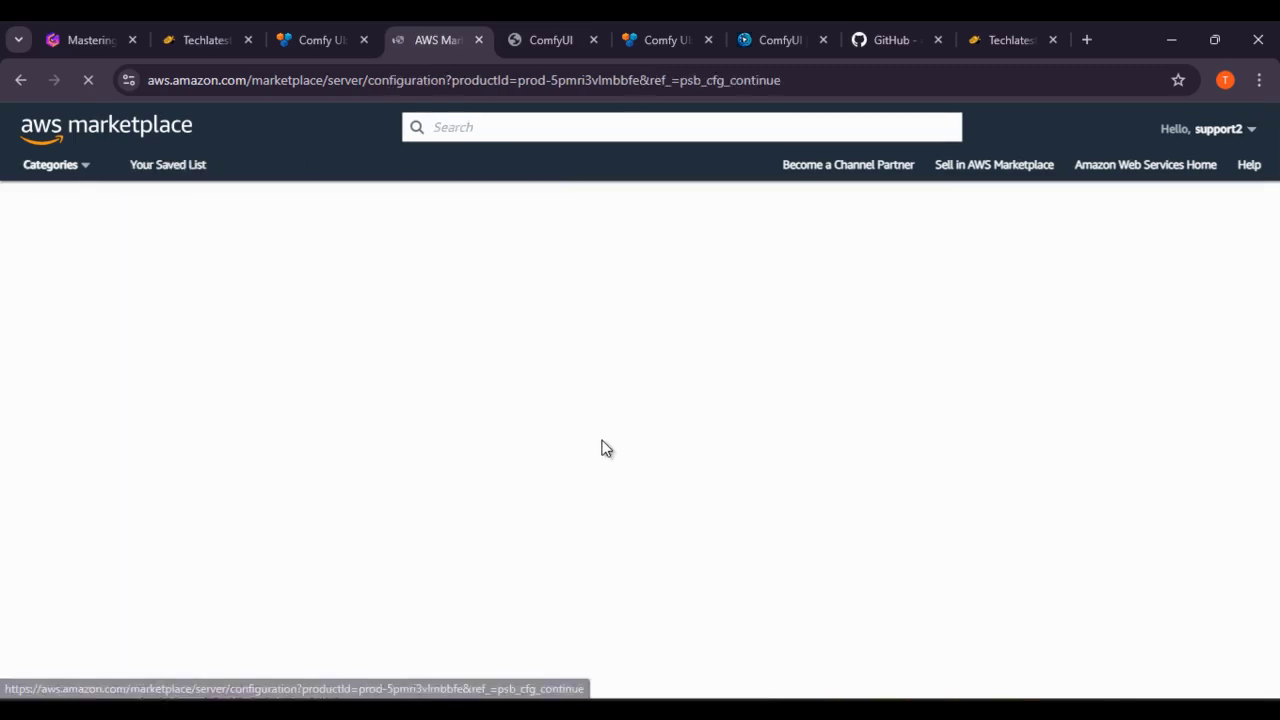
Review the fulfillment option, software version, region and AMI details of the configuration, and continue to launch.
{"action": "scroll", "coordinate": [646, 470], "scroll_direction": "down", "scroll_amount": 2}
{"action": "scroll", "coordinate": [648, 471], "scroll_direction": "up", "scroll_amount": 1}
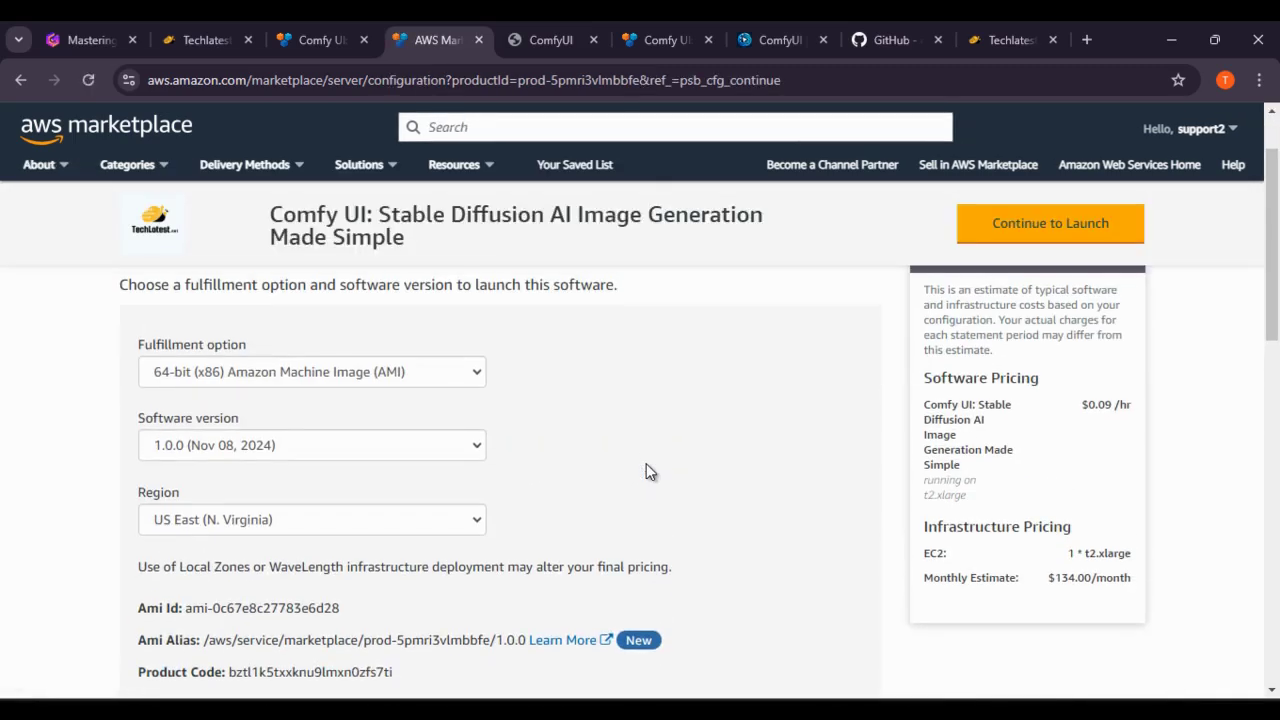
{"action": "scroll", "coordinate": [449, 466], "scroll_direction": "down", "scroll_amount": 2}
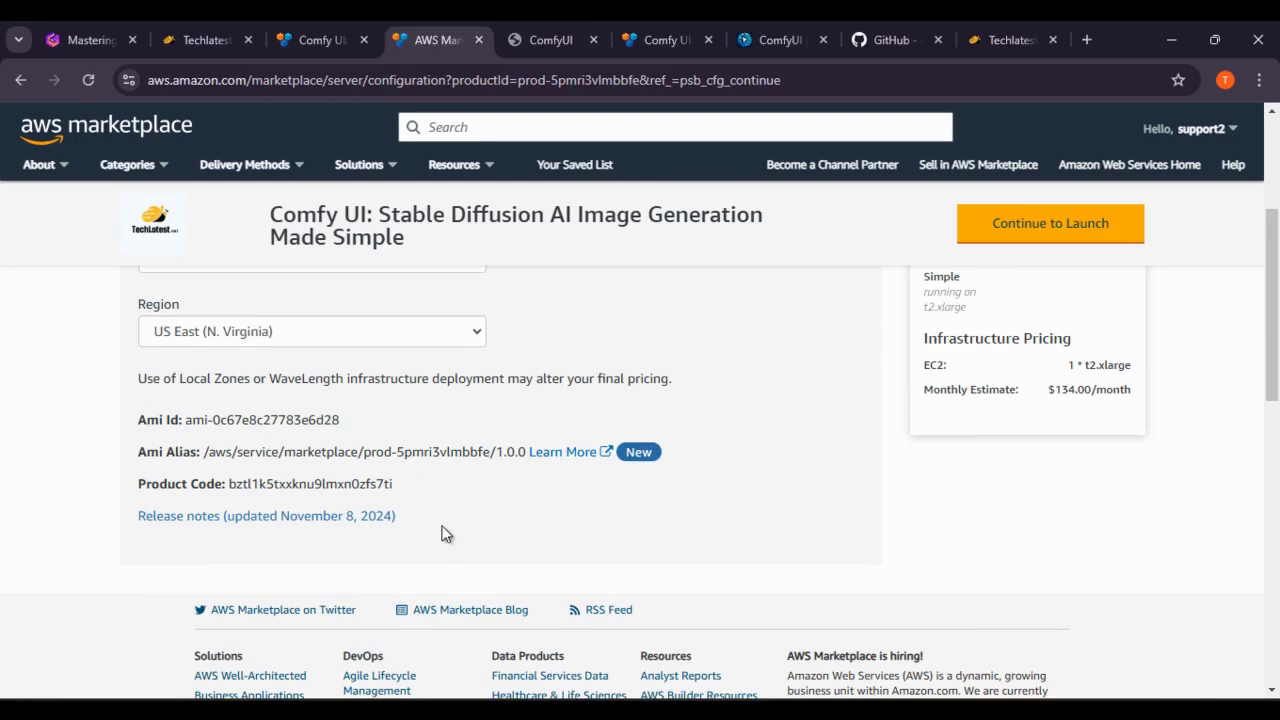
{"action": "scroll", "coordinate": [490, 530], "scroll_direction": "up", "scroll_amount": 1}
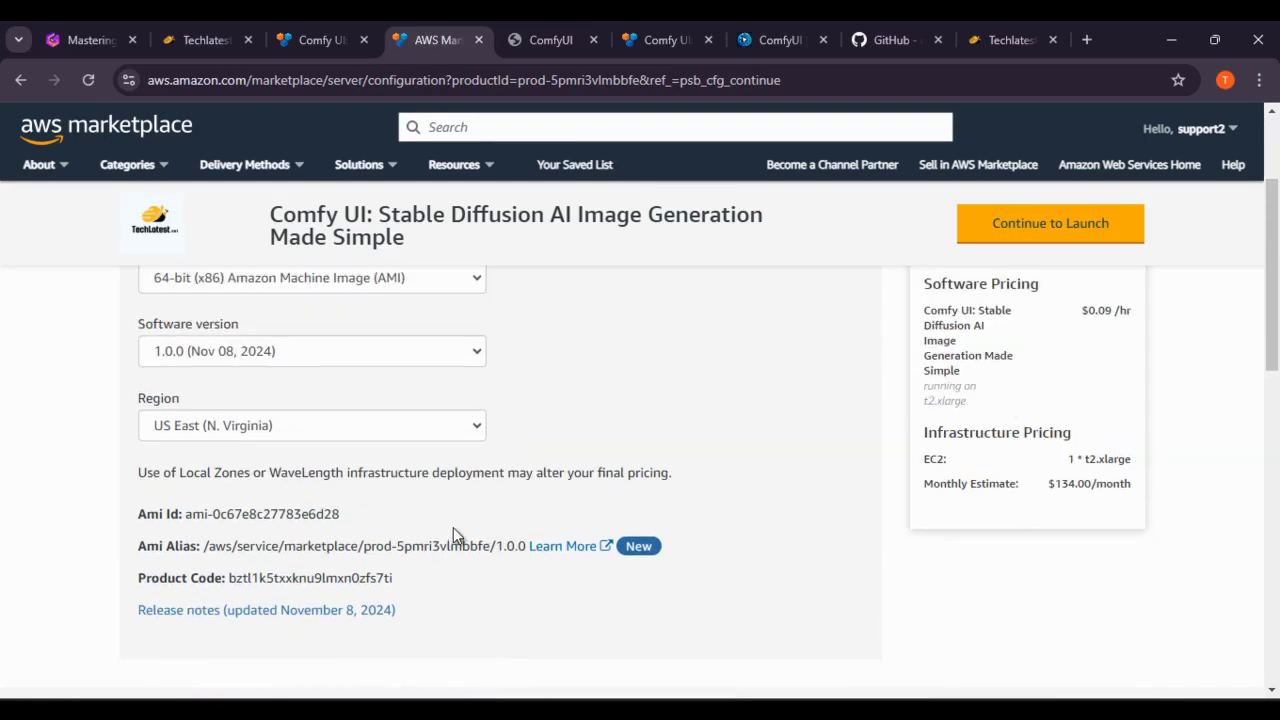
{"action": "scroll", "coordinate": [455, 530], "scroll_direction": "up", "scroll_amount": 2}
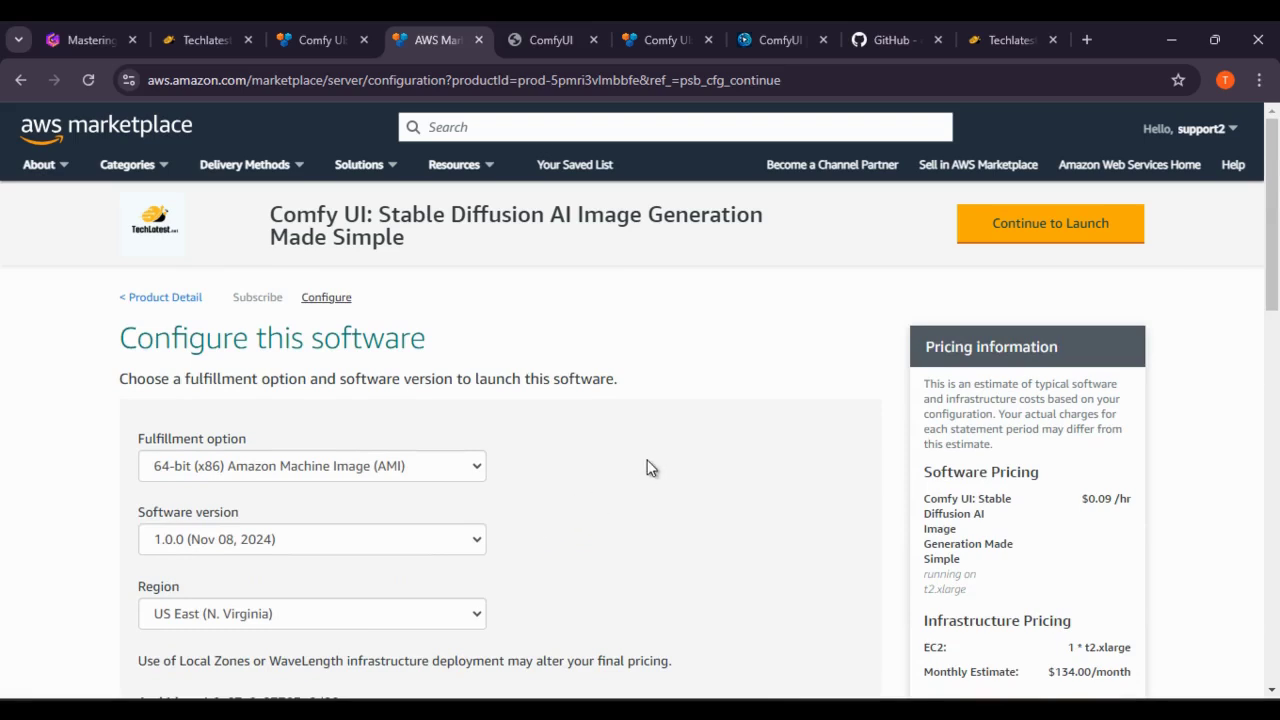
{"action": "left_click", "coordinate": [1044, 240]}
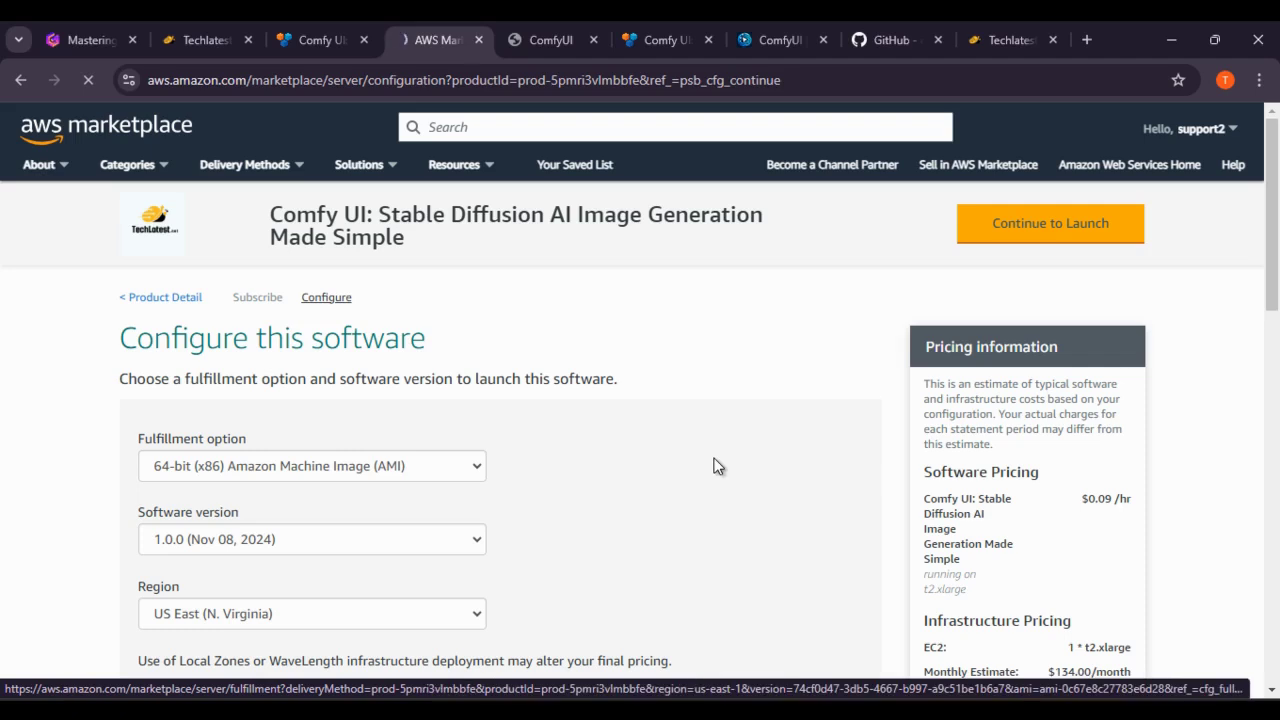
Check the available launch actions for the Comfy UI software, keeping Launch from Website selected.
{"action": "scroll", "coordinate": [715, 466], "scroll_direction": "down", "scroll_amount": 3}
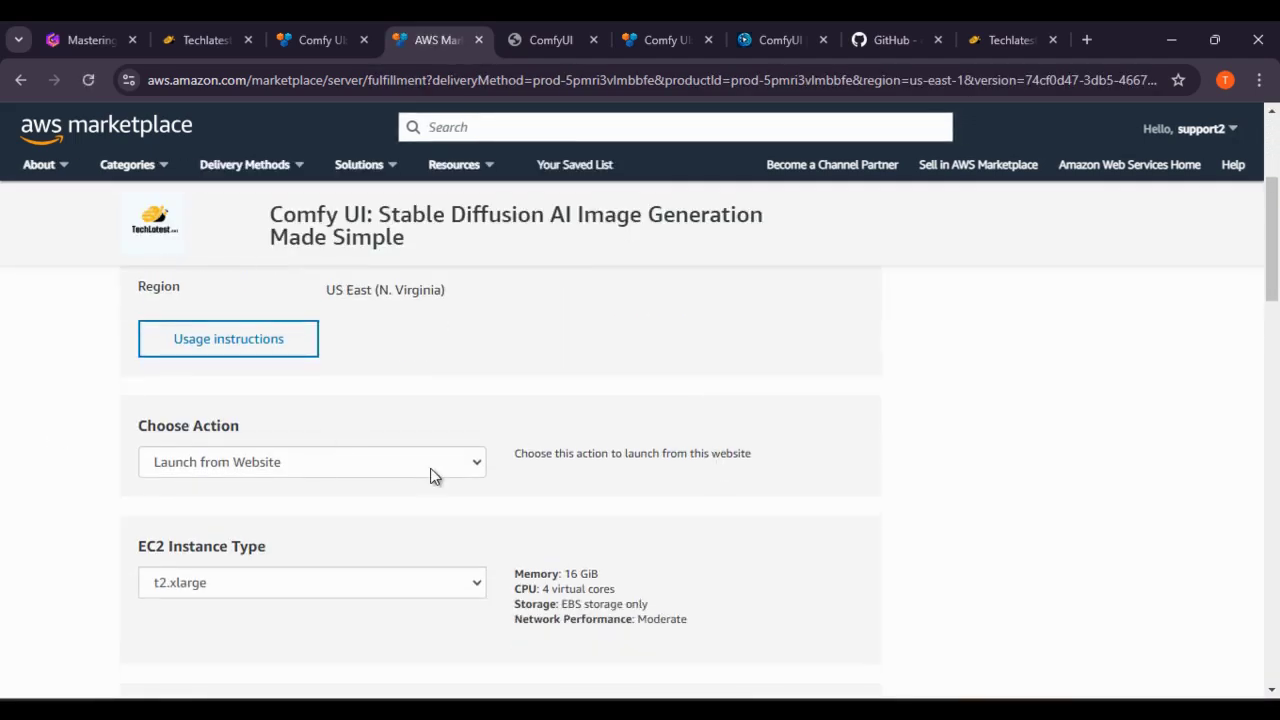
{"action": "left_click", "coordinate": [465, 471]}
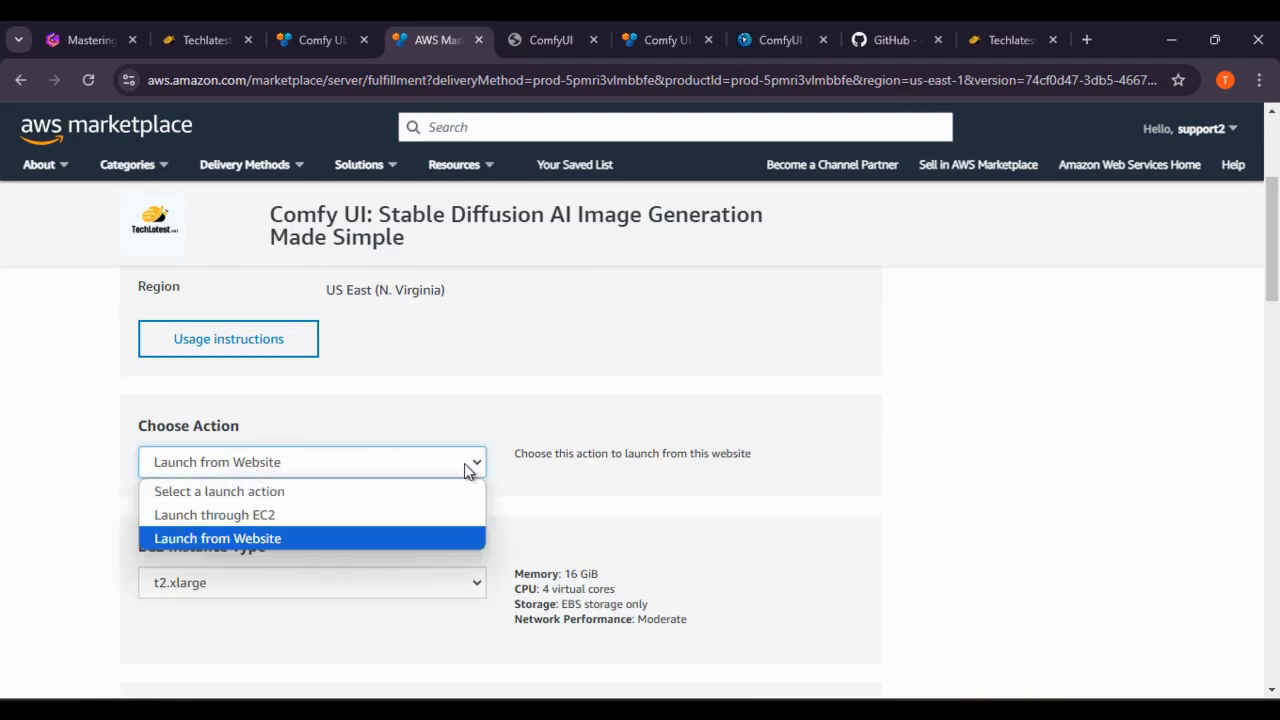
{"action": "left_click", "coordinate": [464, 463]}
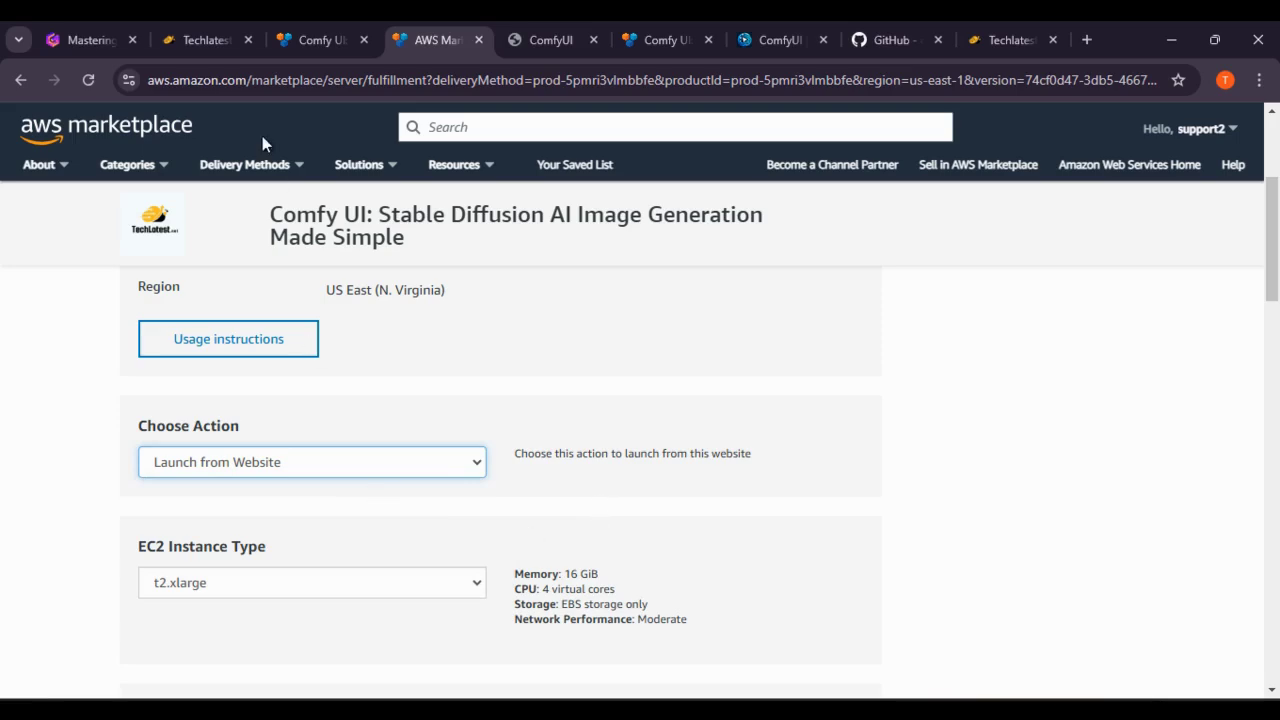
Switch to the Techlatest getting started guide and examine its example EC2 instance type settings for t2.xlarge and g4dn.xlarge.
{"action": "left_click", "coordinate": [205, 40]}
{"action": "scroll", "coordinate": [654, 406], "scroll_direction": "down", "scroll_amount": 10}
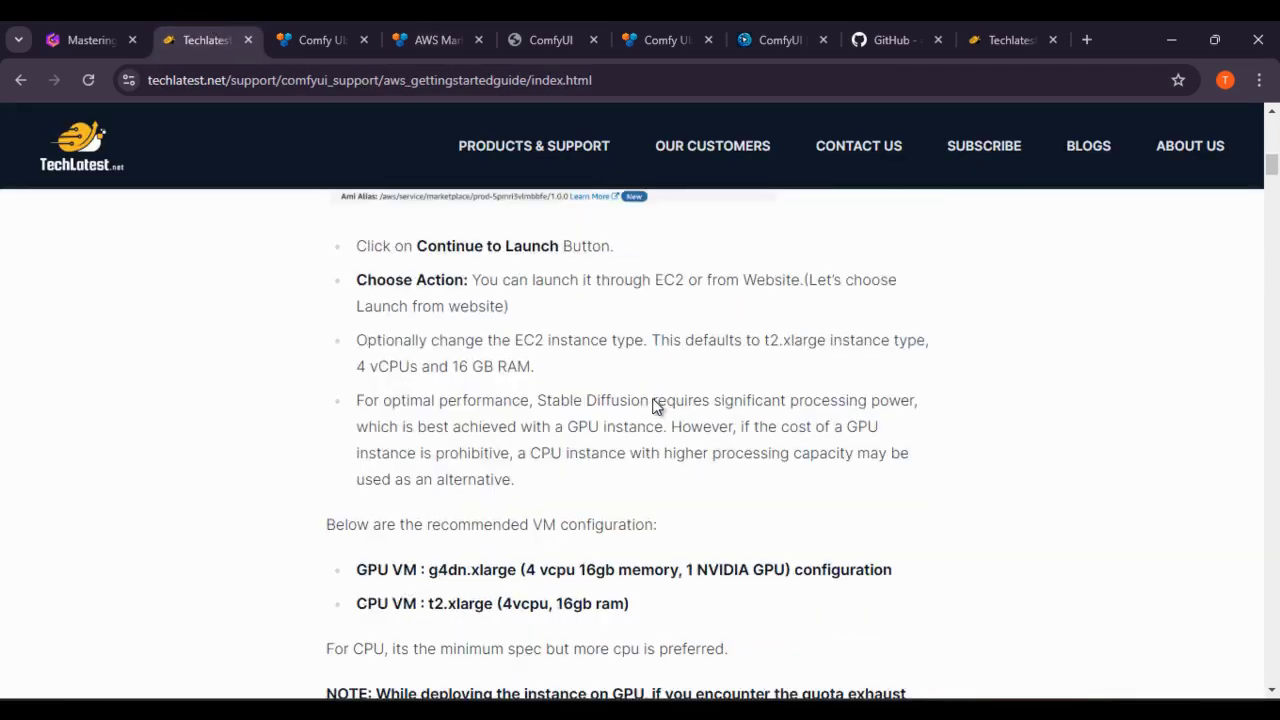
{"action": "scroll", "coordinate": [654, 406], "scroll_direction": "down", "scroll_amount": 6}
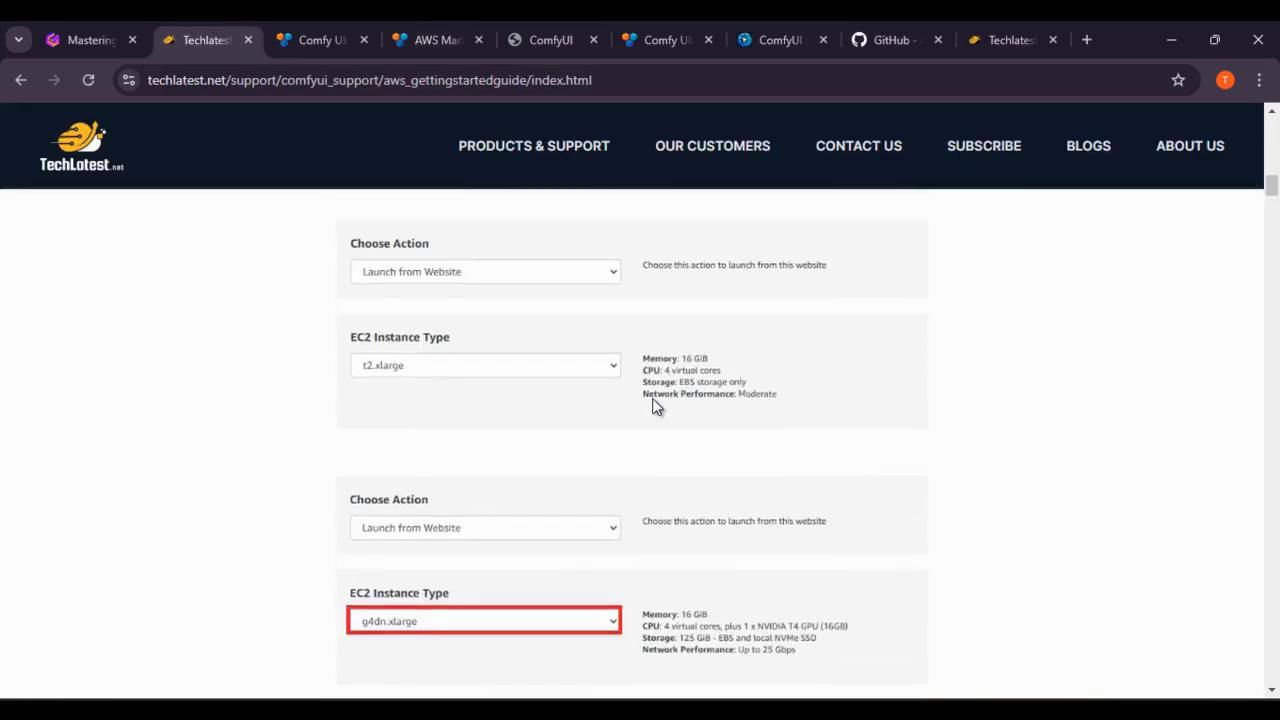
{"action": "scroll", "coordinate": [457, 446], "scroll_direction": "up", "scroll_amount": 1}
{"action": "scroll", "coordinate": [289, 414], "scroll_direction": "down", "scroll_amount": 2}
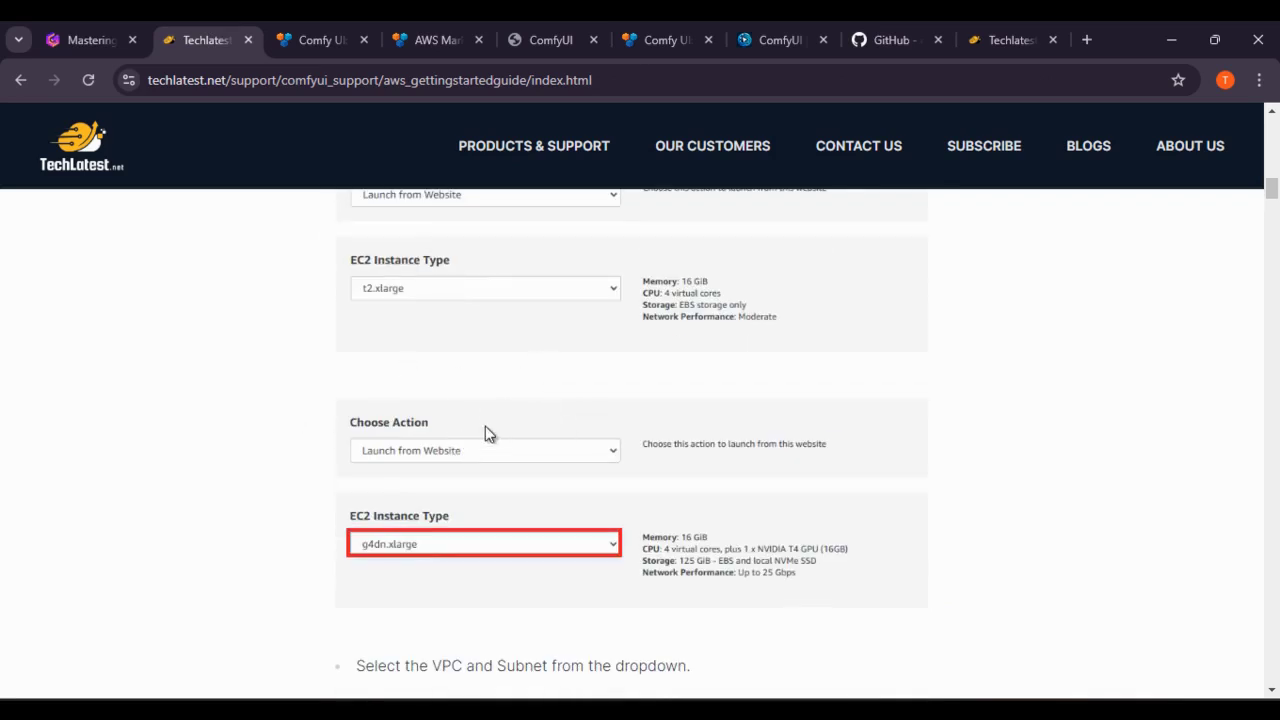
{"action": "scroll", "coordinate": [470, 345], "scroll_direction": "up", "scroll_amount": 2}
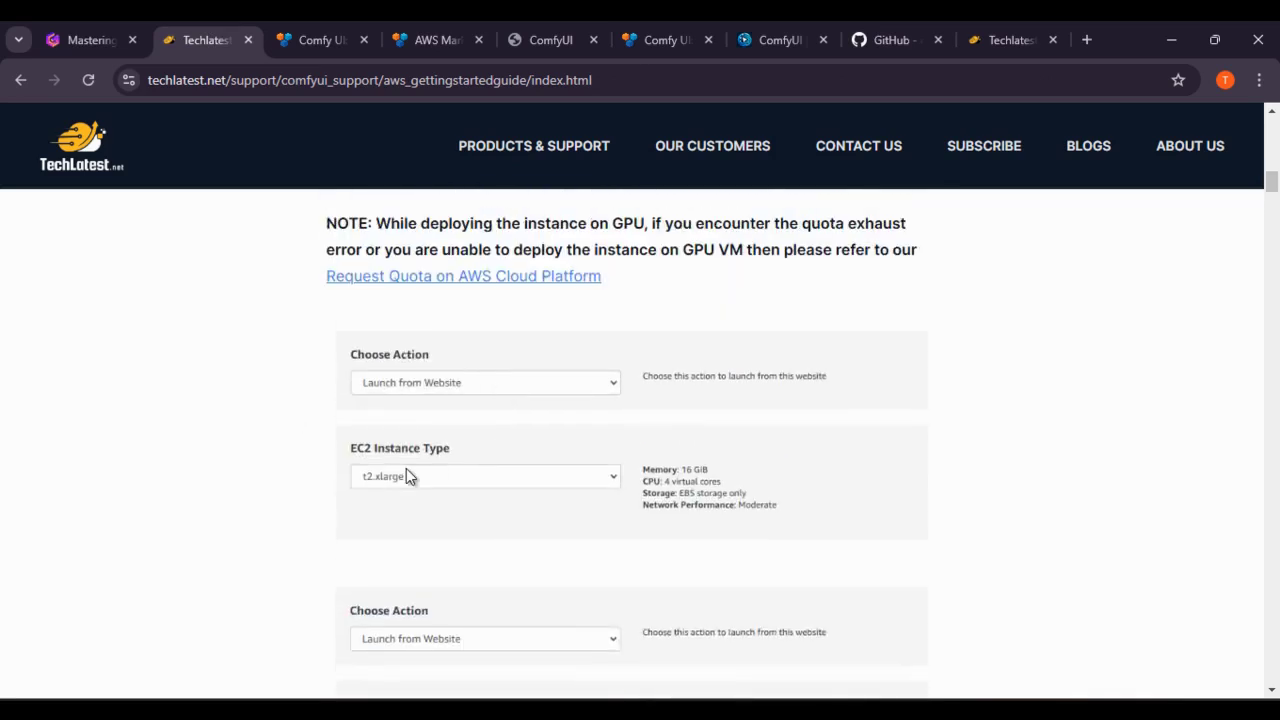
{"action": "scroll", "coordinate": [406, 450], "scroll_direction": "down", "scroll_amount": 1}
{"action": "scroll", "coordinate": [548, 501], "scroll_direction": "down", "scroll_amount": 1}
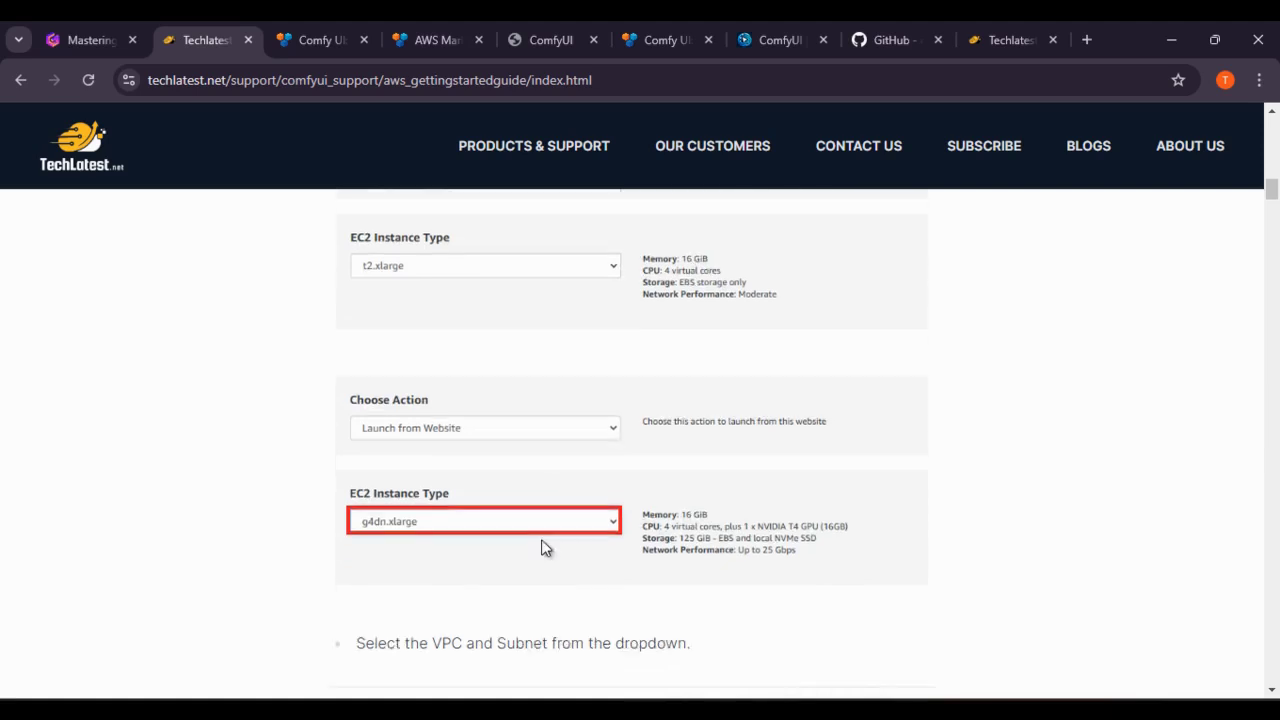
{"action": "scroll", "coordinate": [543, 547], "scroll_direction": "down", "scroll_amount": 1}
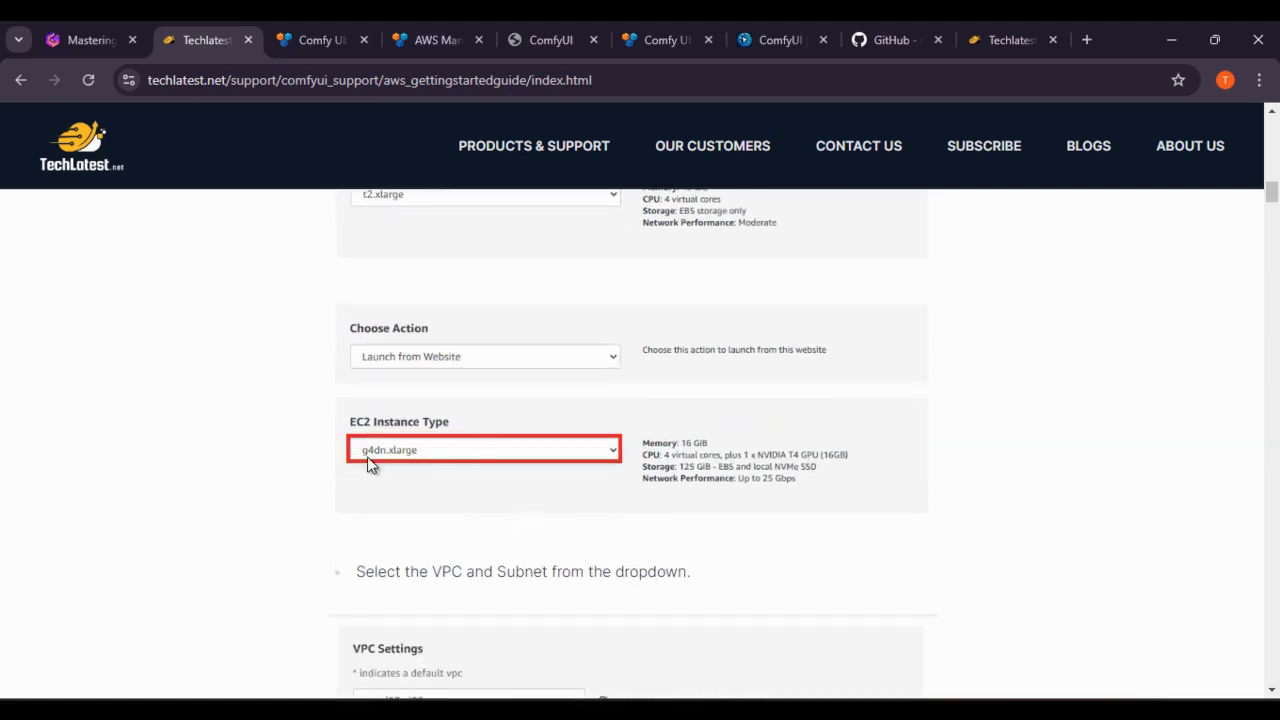
{"action": "scroll", "coordinate": [525, 497], "scroll_direction": "up", "scroll_amount": 1}
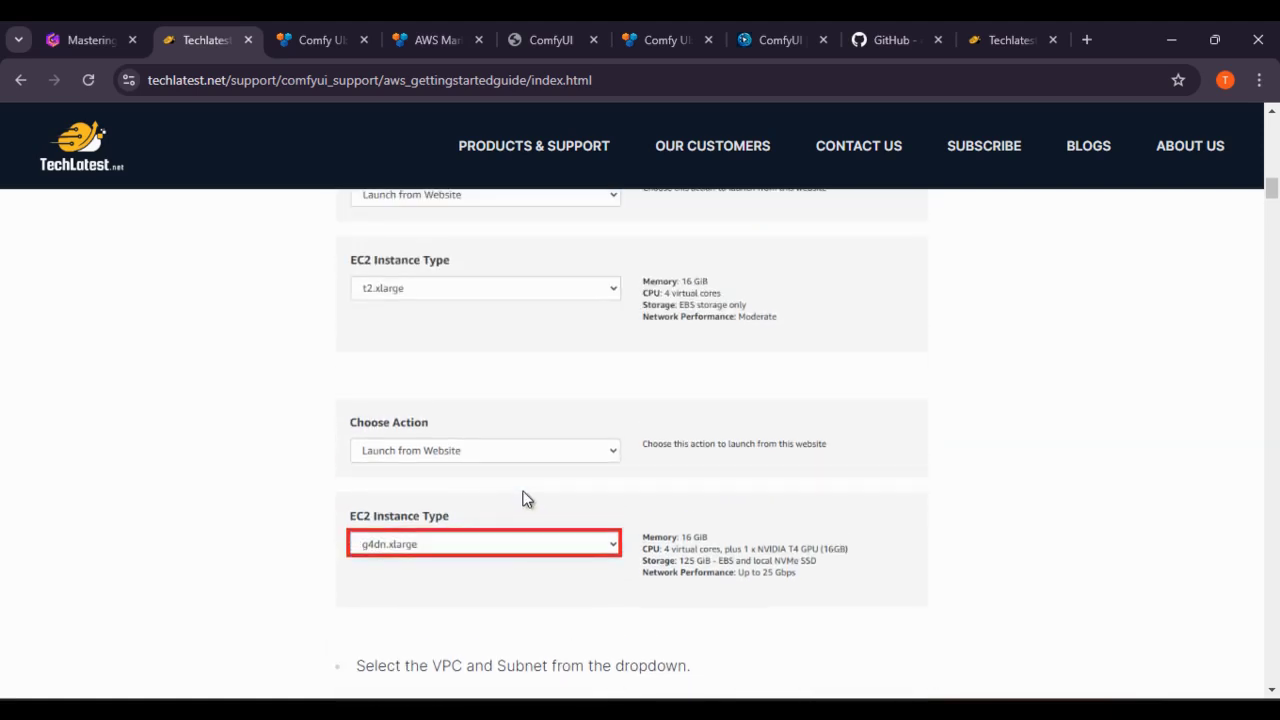
Read the guide's advice on GPU versus CPU instances, its recommended VM configurations and the GPU quota note.
{"action": "scroll", "coordinate": [531, 486], "scroll_direction": "up", "scroll_amount": 5}
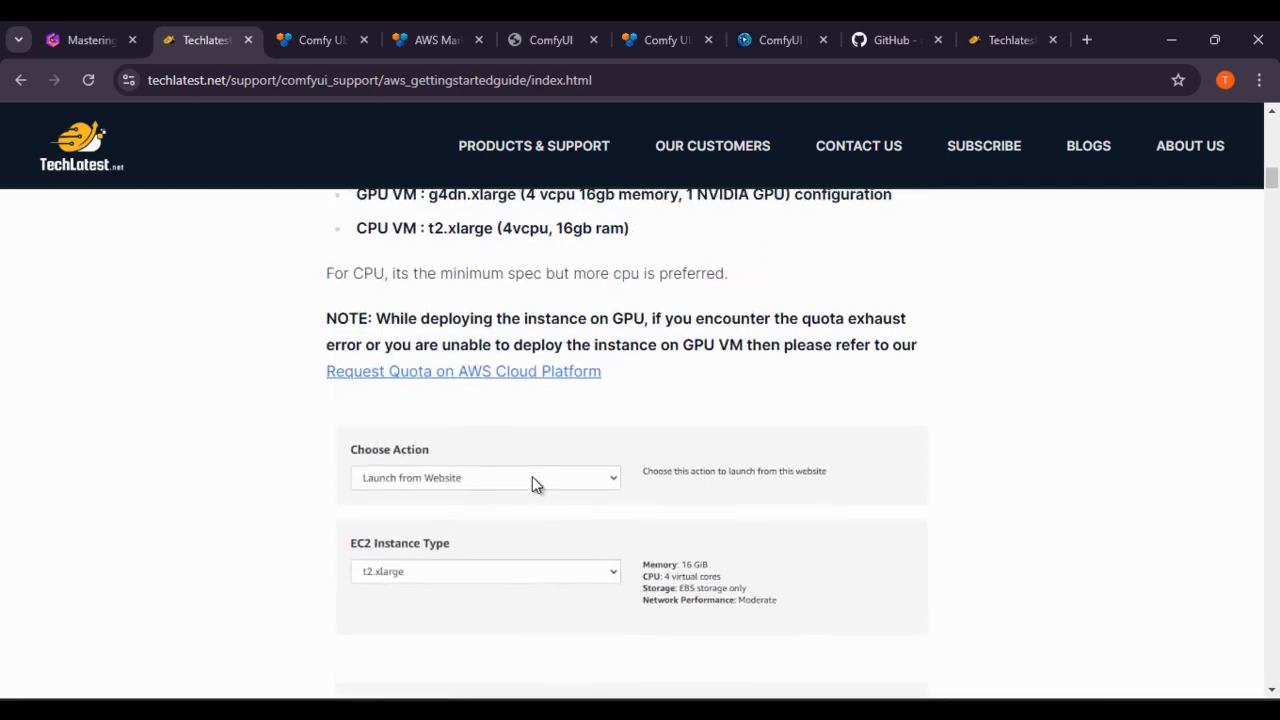
{"action": "scroll", "coordinate": [576, 473], "scroll_direction": "up", "scroll_amount": 3}
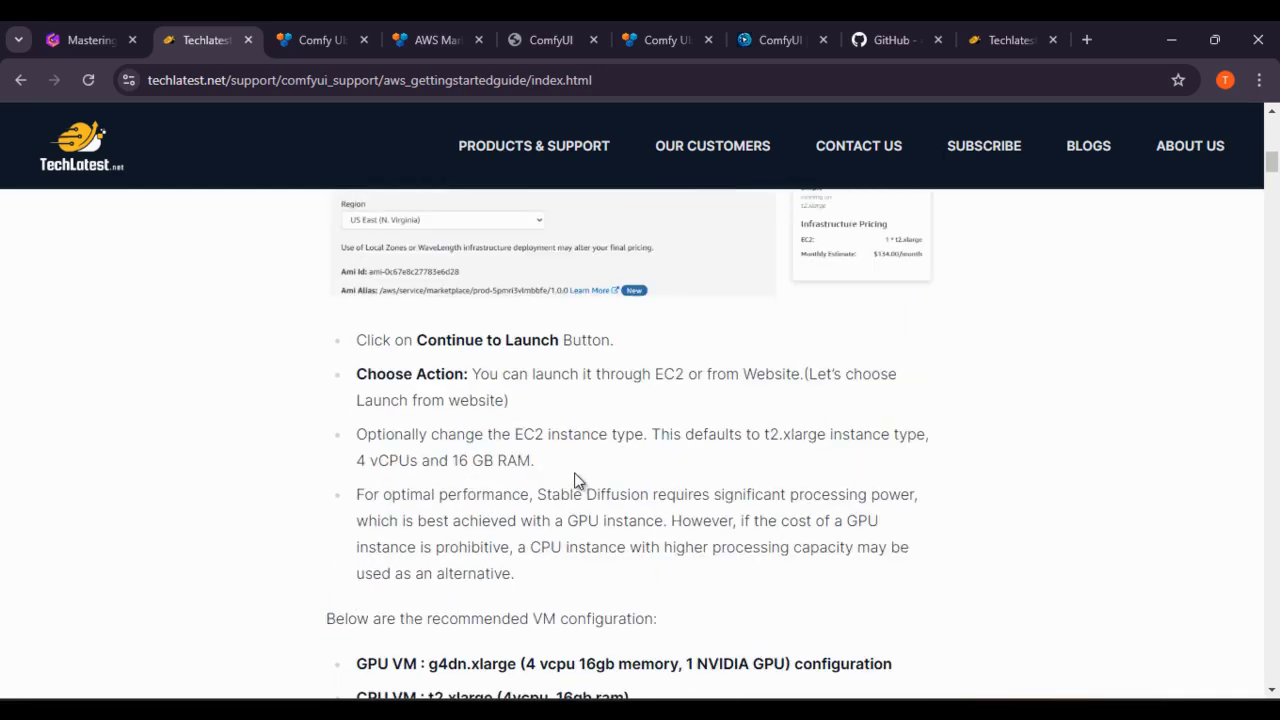
{"action": "scroll", "coordinate": [578, 481], "scroll_direction": "down", "scroll_amount": 3}
{"action": "scroll", "coordinate": [680, 463], "scroll_direction": "up", "scroll_amount": 3}
{"action": "scroll", "coordinate": [674, 349], "scroll_direction": "down", "scroll_amount": 1}
{"action": "scroll", "coordinate": [674, 349], "scroll_direction": "down", "scroll_amount": 1}
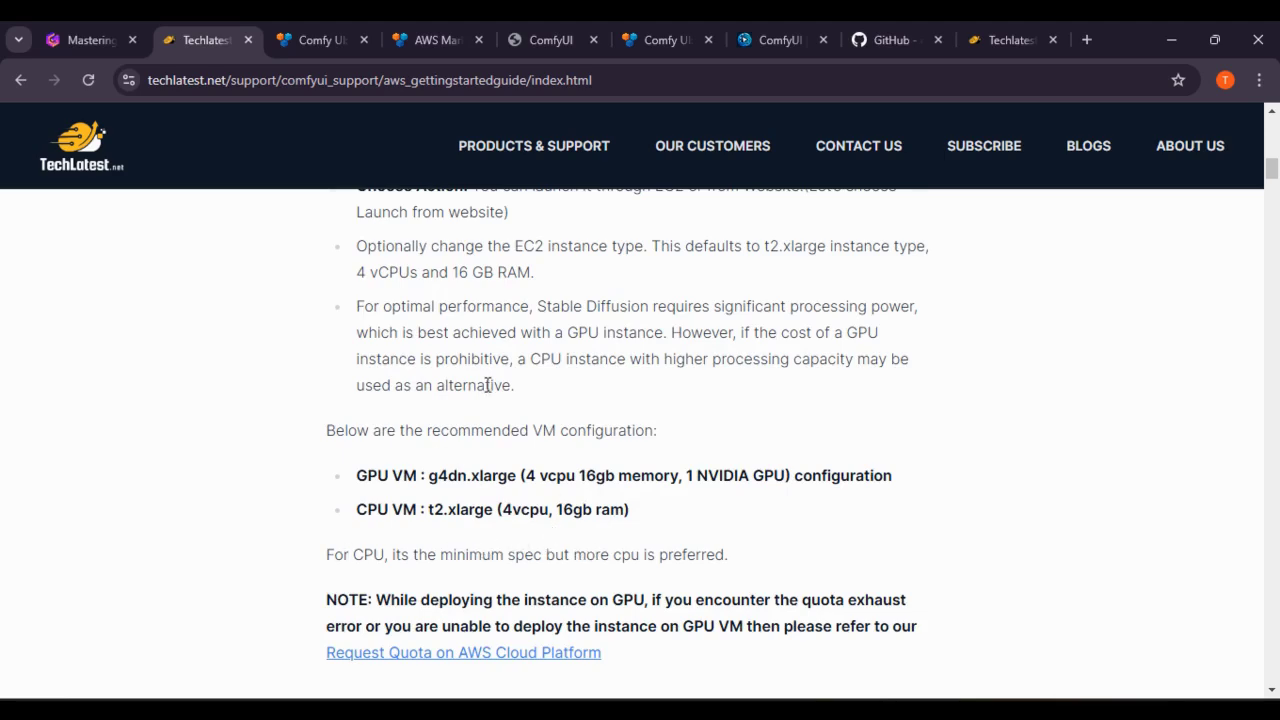
{"action": "scroll", "coordinate": [647, 413], "scroll_direction": "up", "scroll_amount": 2}
{"action": "scroll", "coordinate": [647, 420], "scroll_direction": "down", "scroll_amount": 3}
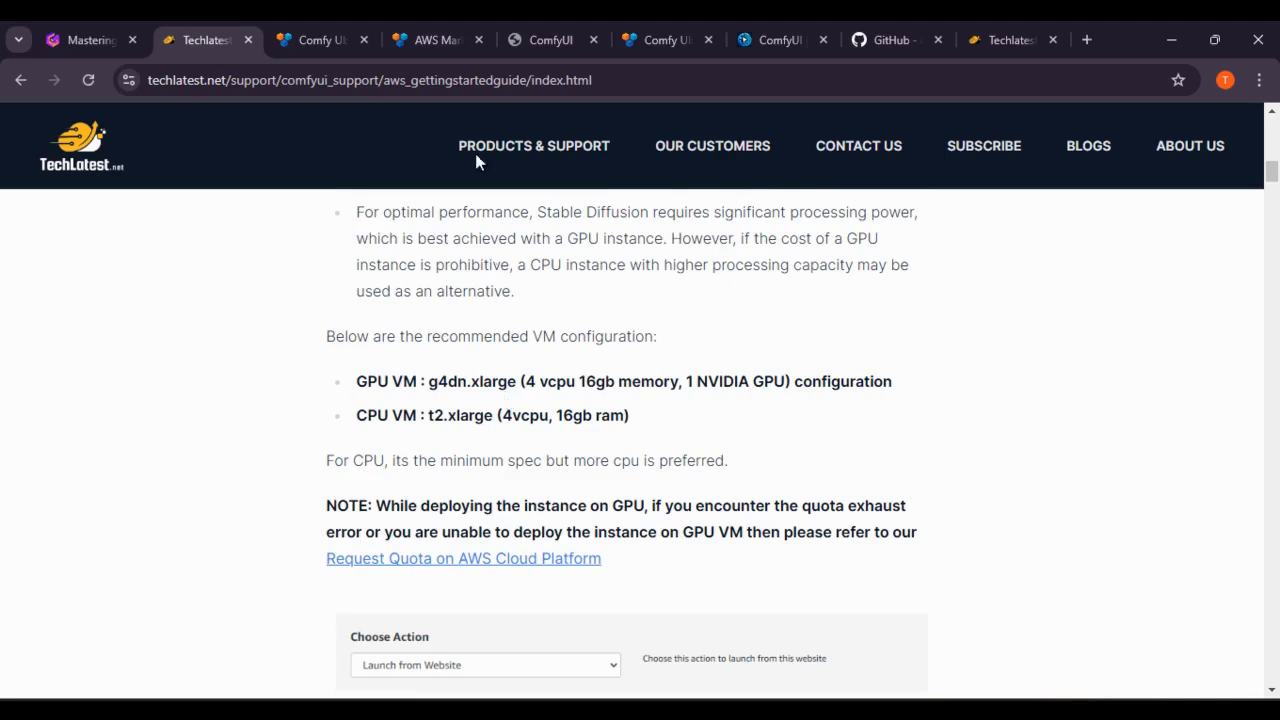
Return to the AWS Marketplace launch page and browse the available EC2 instance types, including the g4dn options, keeping t2.xlarge selected.
{"action": "left_click", "coordinate": [430, 34]}
{"action": "scroll", "coordinate": [449, 390], "scroll_direction": "down", "scroll_amount": 1}
{"action": "scroll", "coordinate": [449, 390], "scroll_direction": "down", "scroll_amount": 5}
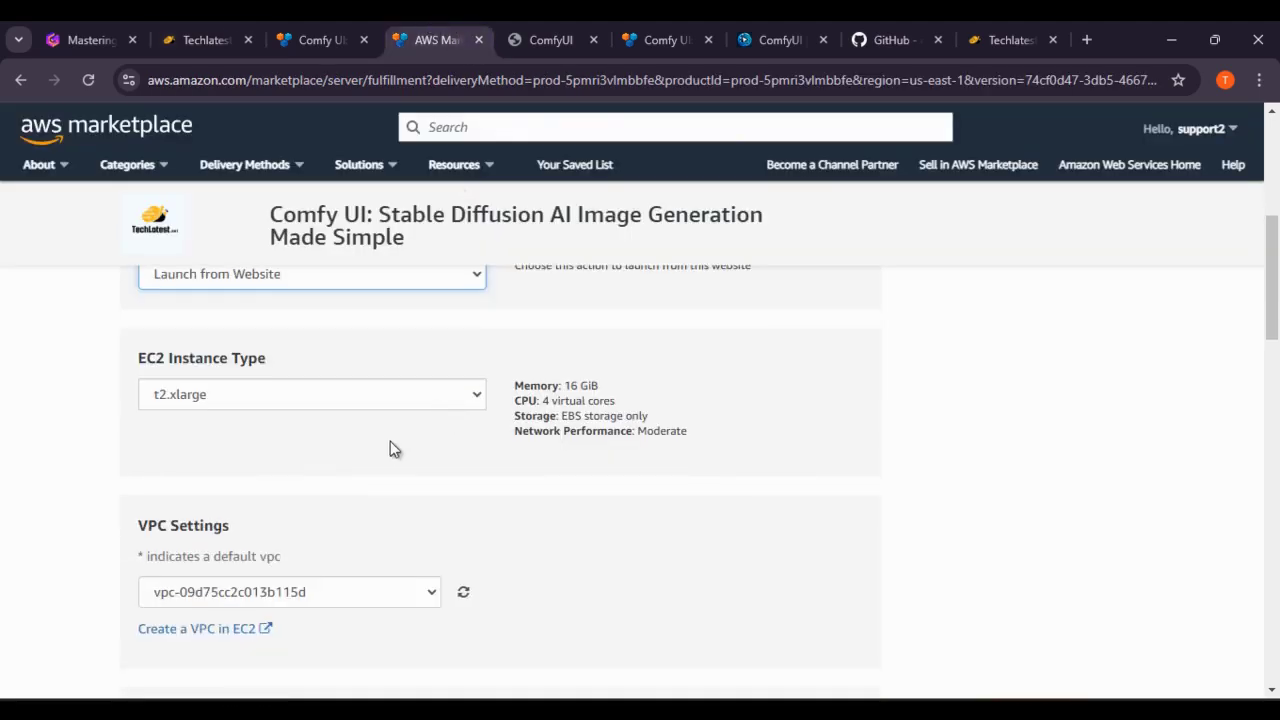
{"action": "scroll", "coordinate": [466, 454], "scroll_direction": "up", "scroll_amount": 4}
{"action": "left_click", "coordinate": [394, 414]}
{"action": "scroll", "coordinate": [401, 271], "scroll_direction": "down", "scroll_amount": 5}
{"action": "scroll", "coordinate": [415, 250], "scroll_direction": "up", "scroll_amount": 15}
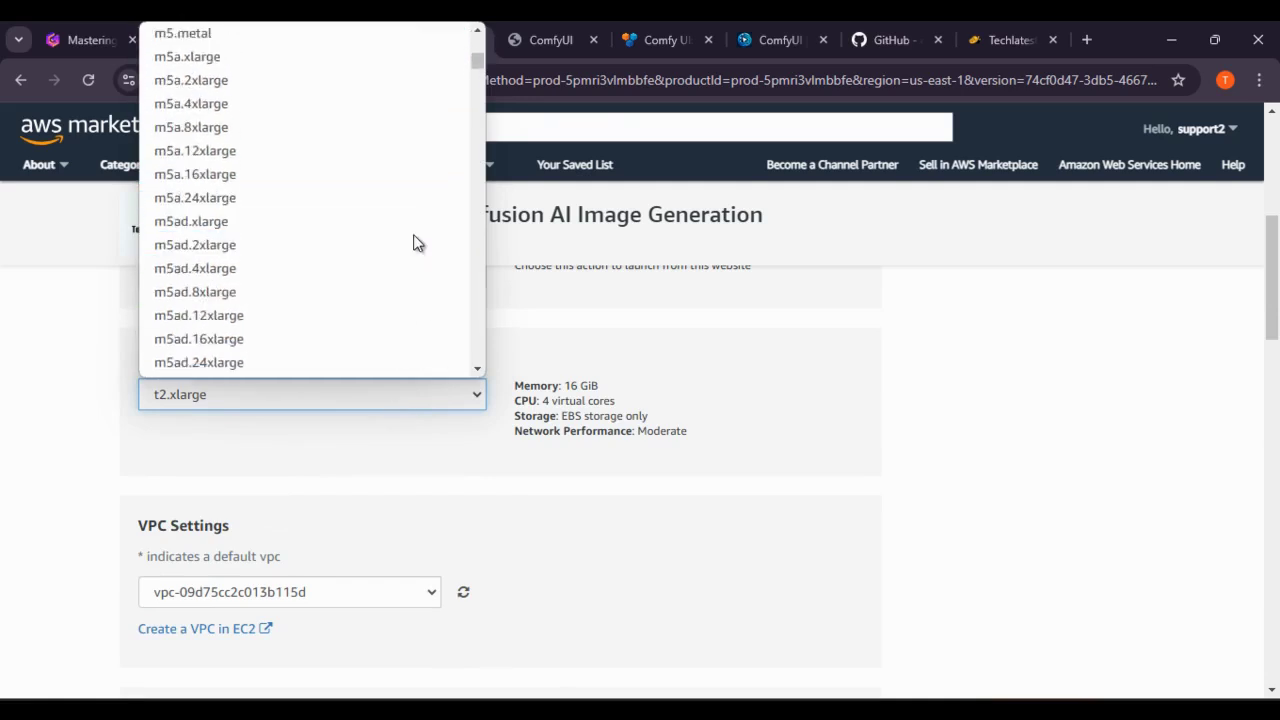
{"action": "scroll", "coordinate": [415, 245], "scroll_direction": "down", "scroll_amount": 20}
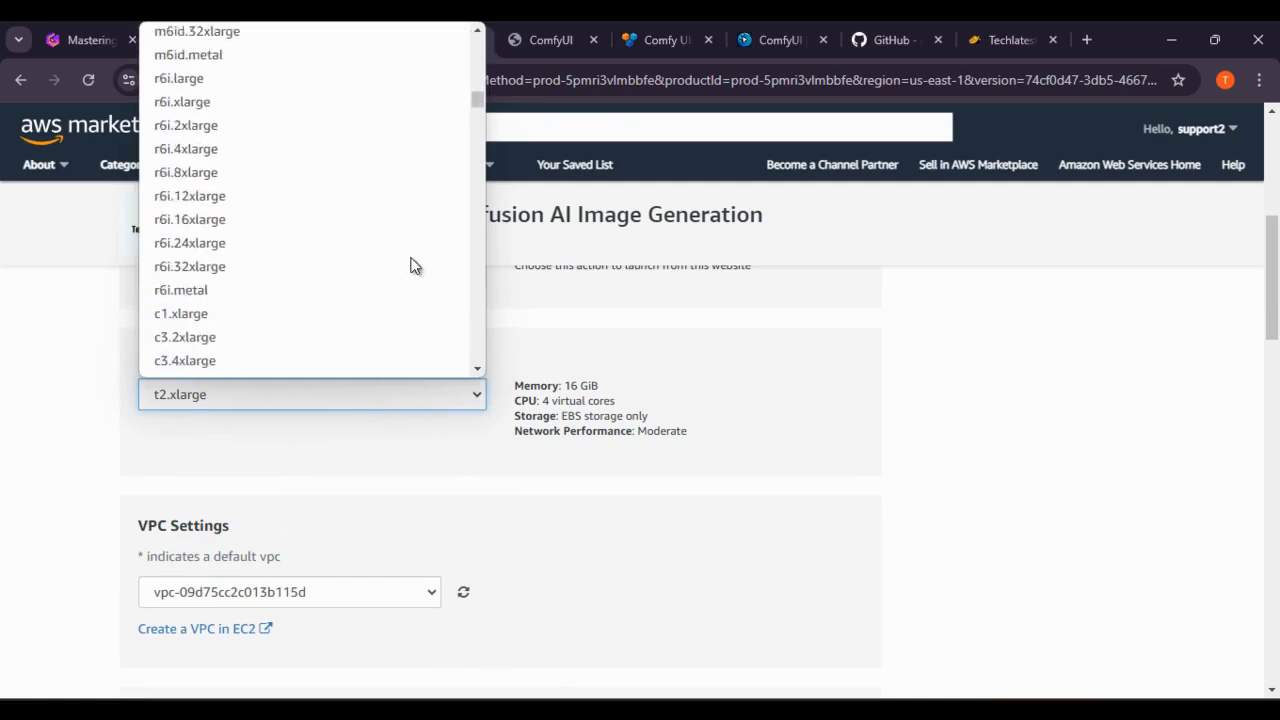
{"action": "scroll", "coordinate": [395, 275], "scroll_direction": "up", "scroll_amount": 10}
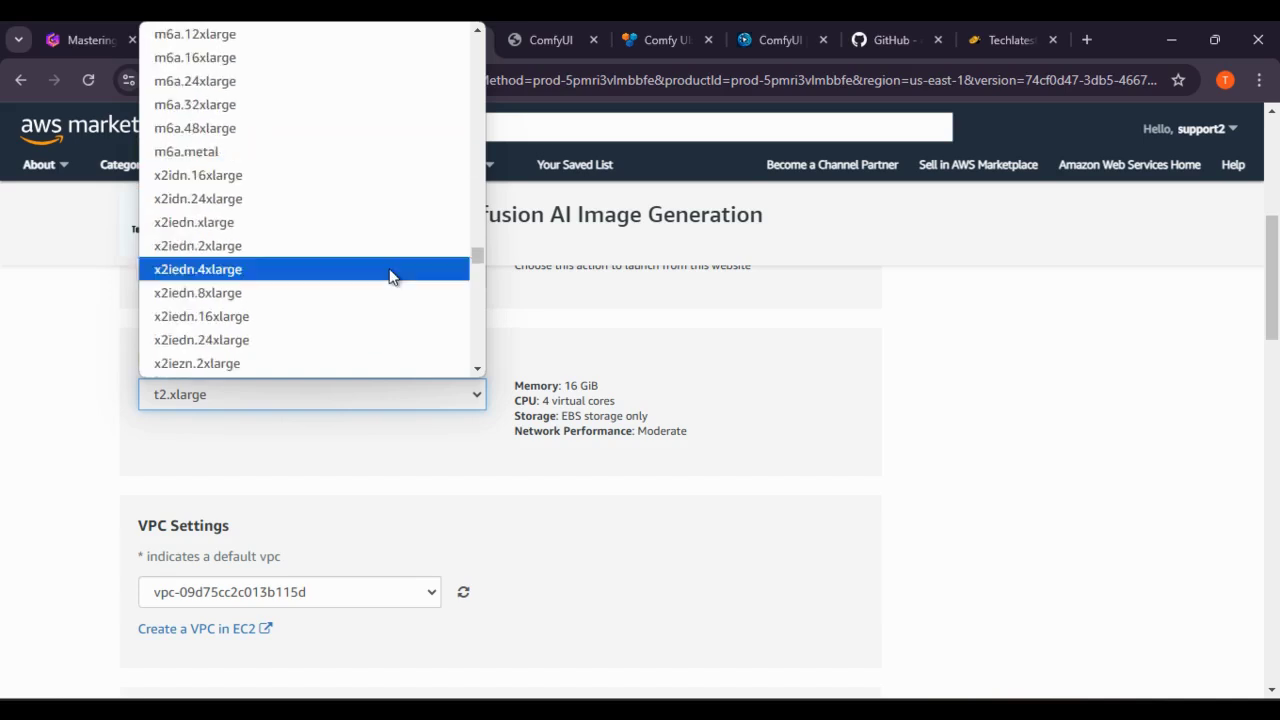
{"action": "scroll", "coordinate": [346, 294], "scroll_direction": "down", "scroll_amount": 5}
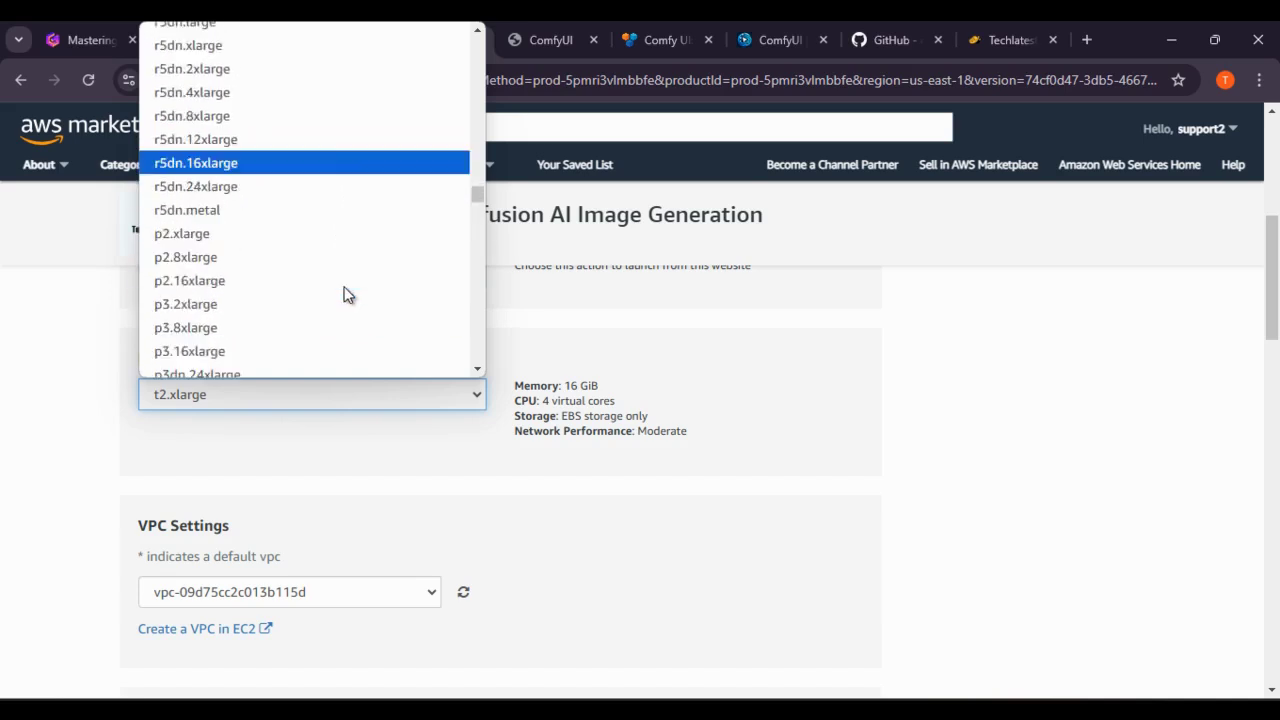
{"action": "scroll", "coordinate": [355, 345], "scroll_direction": "down", "scroll_amount": 3}
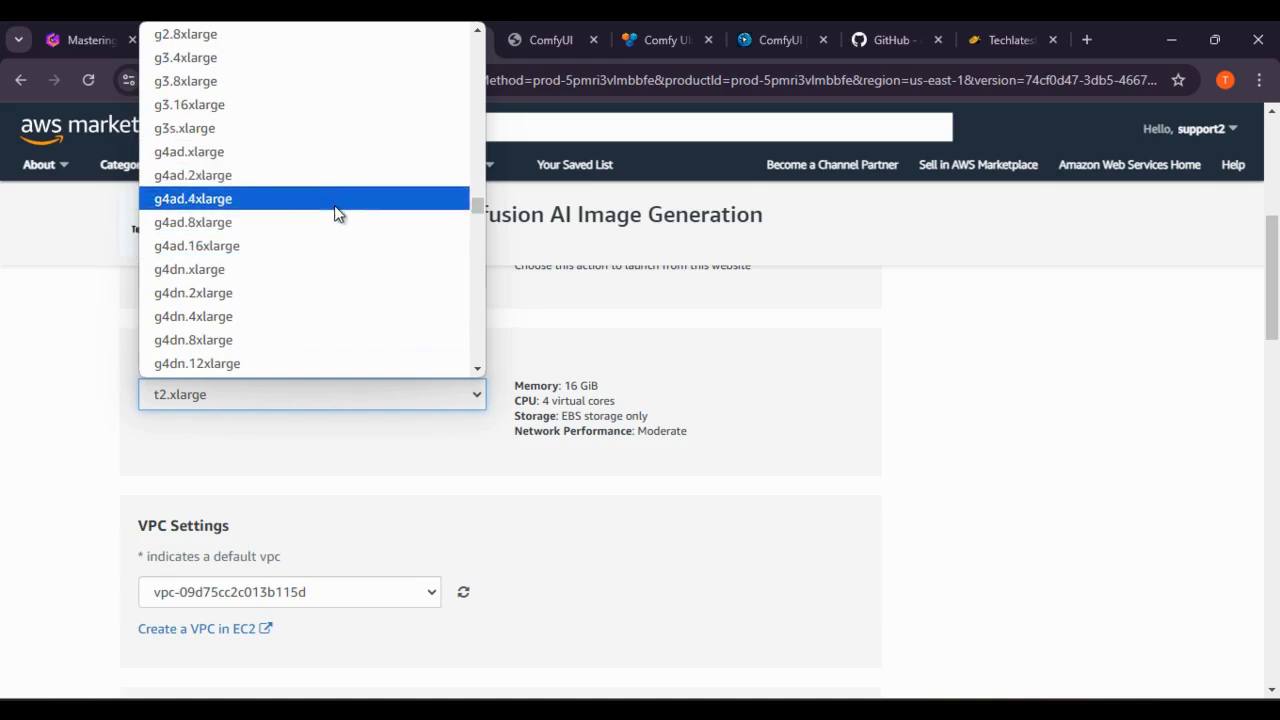
{"action": "scroll", "coordinate": [336, 210], "scroll_direction": "down", "scroll_amount": 8}
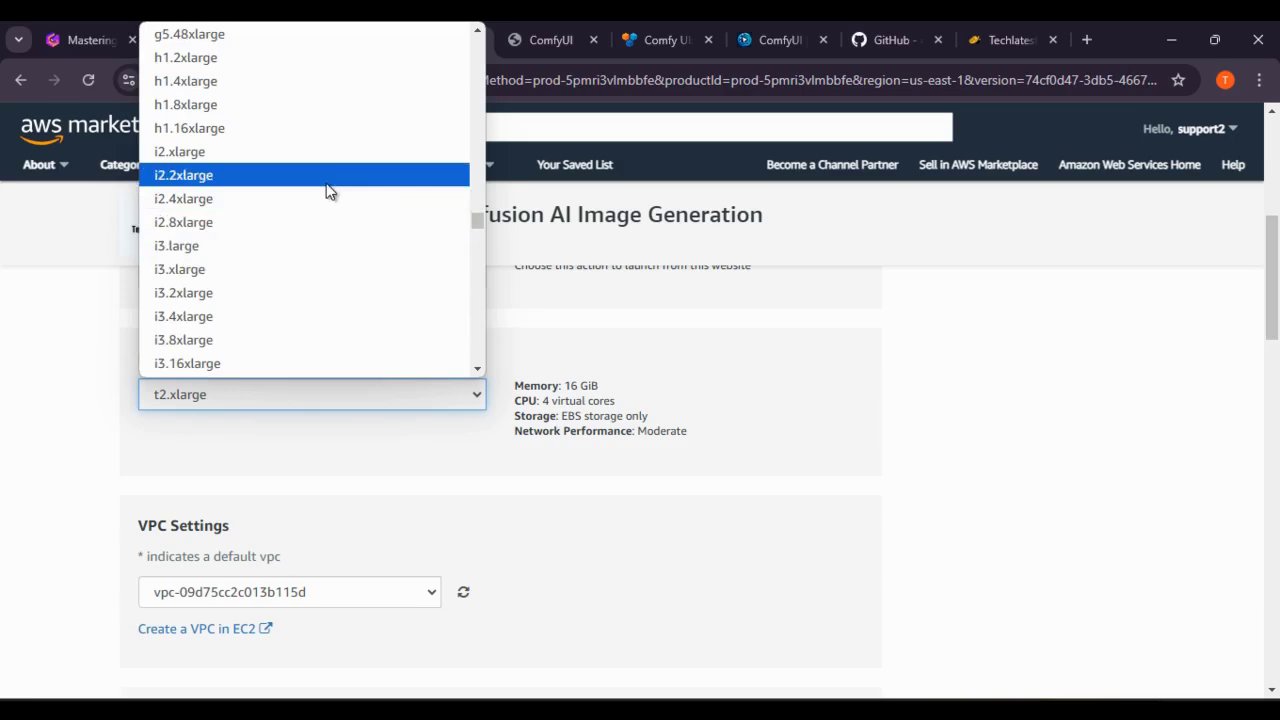
{"action": "left_click", "coordinate": [851, 445]}
Glance at the Comfy UI product listing and go back to the guide's recommended CPU and GPU VM configurations.
{"action": "left_click", "coordinate": [358, 28]}
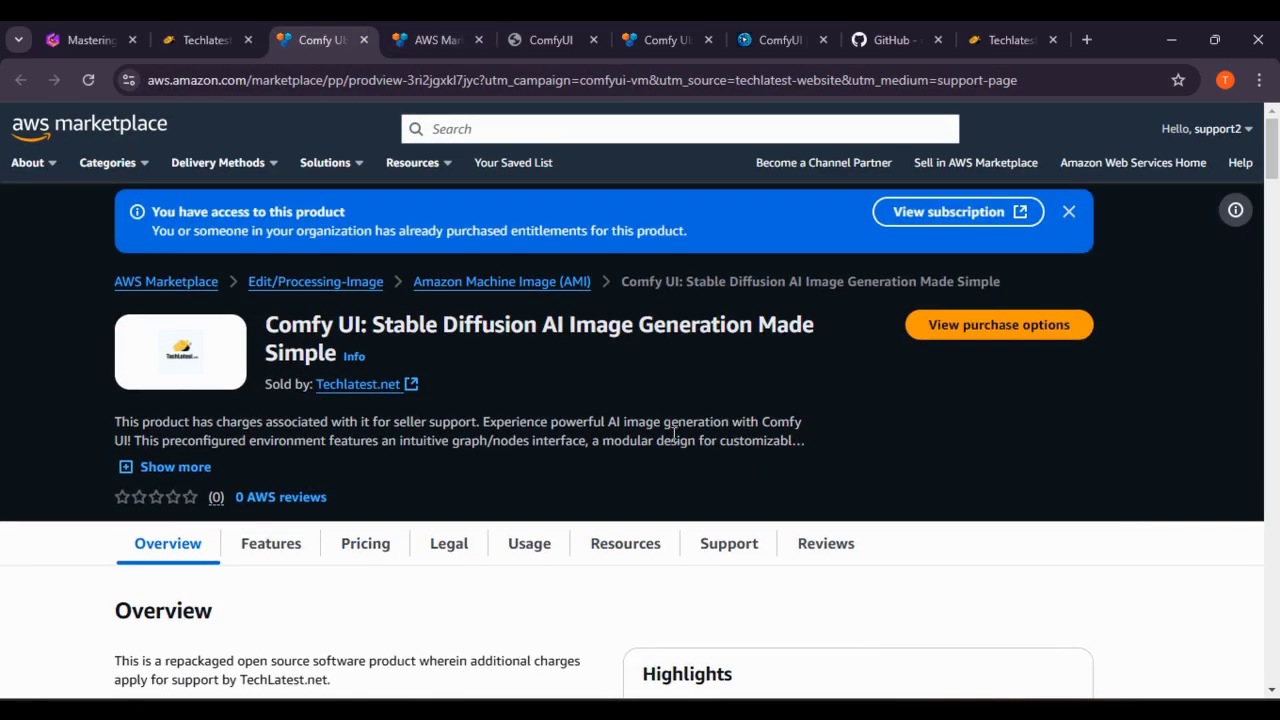
{"action": "scroll", "coordinate": [640, 440], "scroll_direction": "down", "scroll_amount": 1}
{"action": "left_click", "coordinate": [430, 40]}
{"action": "left_click", "coordinate": [230, 27]}
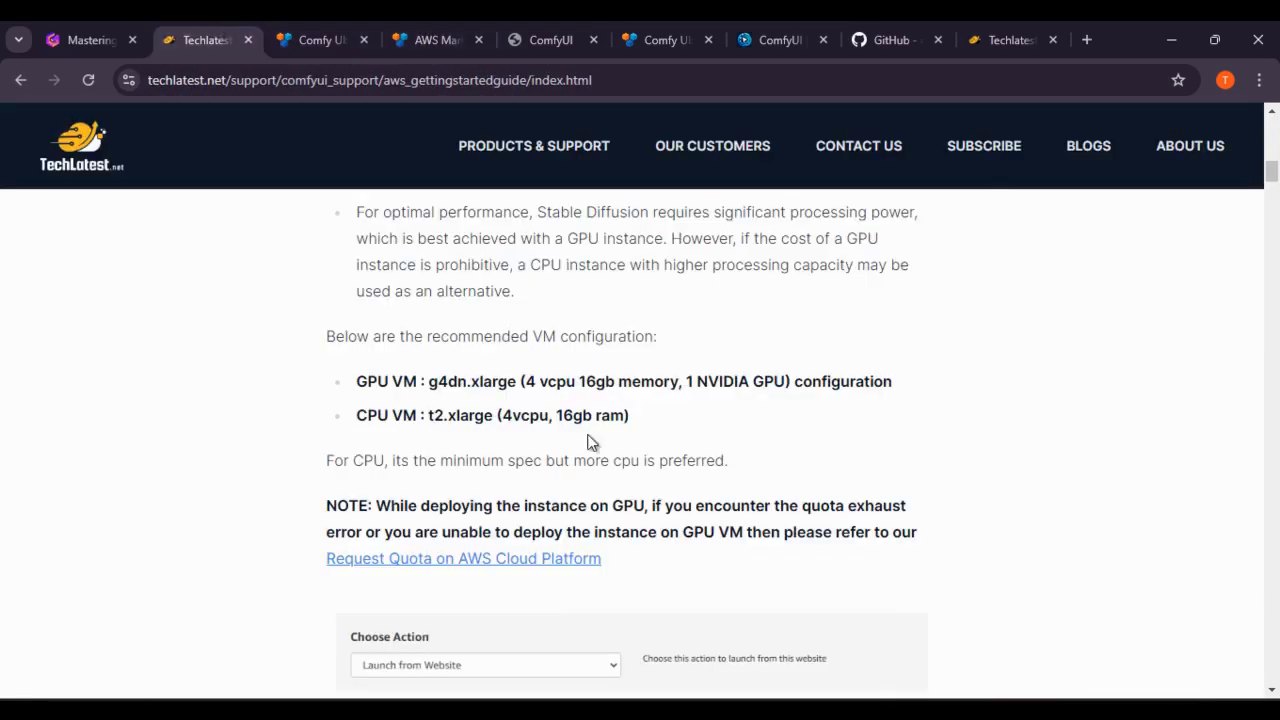
{"action": "scroll", "coordinate": [591, 443], "scroll_direction": "down", "scroll_amount": 1}
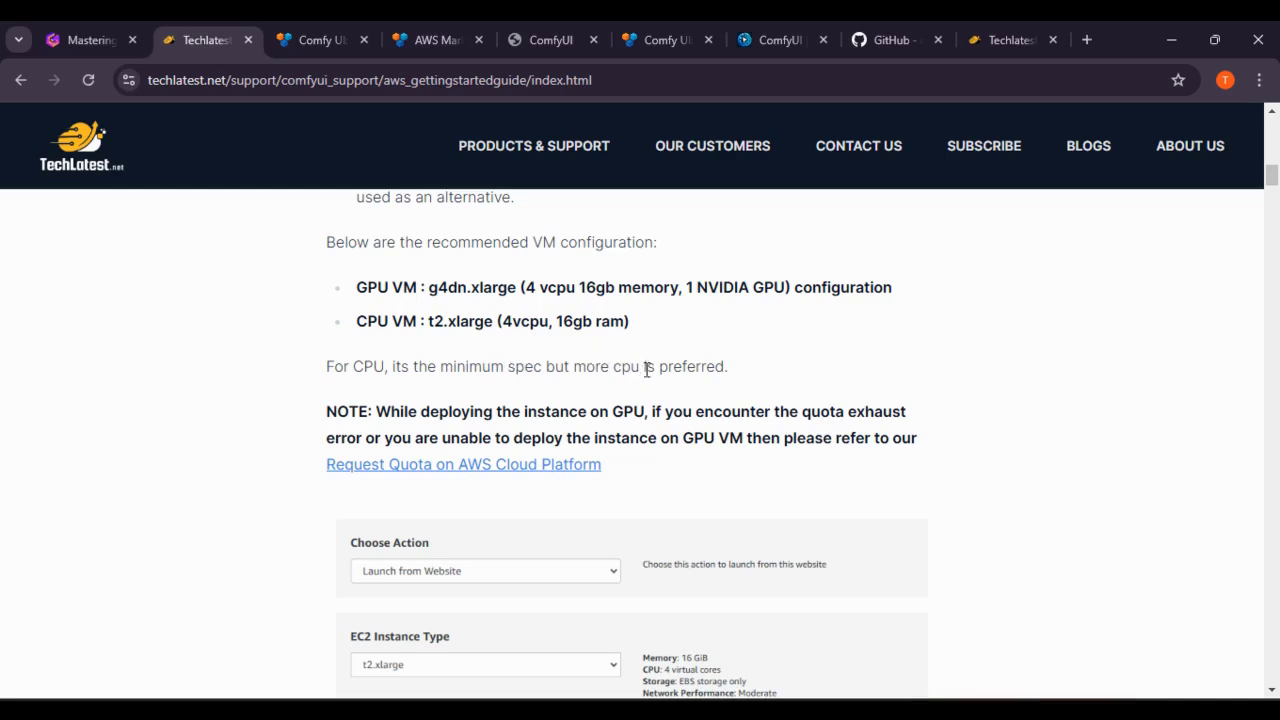
Move the AWS Marketplace launch page's tab directly beside the guide's tab and review its configuration details.
{"action": "left_click", "coordinate": [295, 38]}
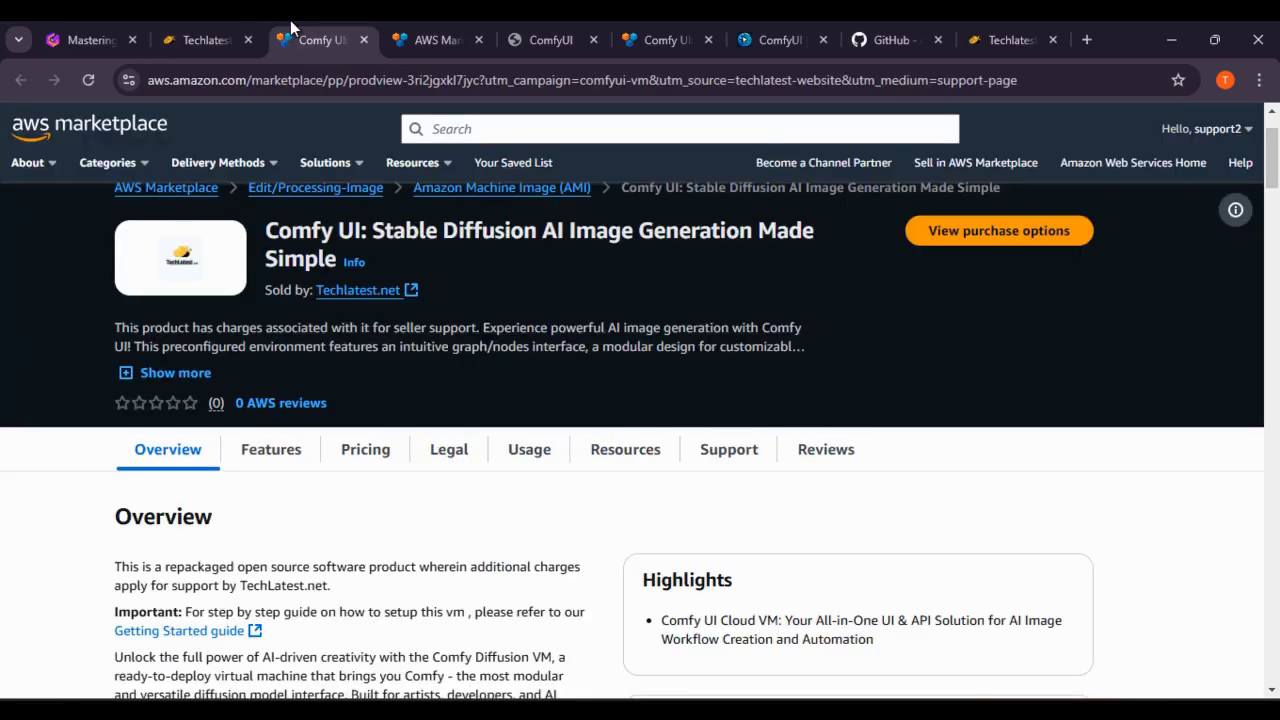
{"action": "left_click", "coordinate": [432, 38]}
{"action": "left_click_drag", "start_coordinate": [437, 33], "coordinate": [334, 29]}
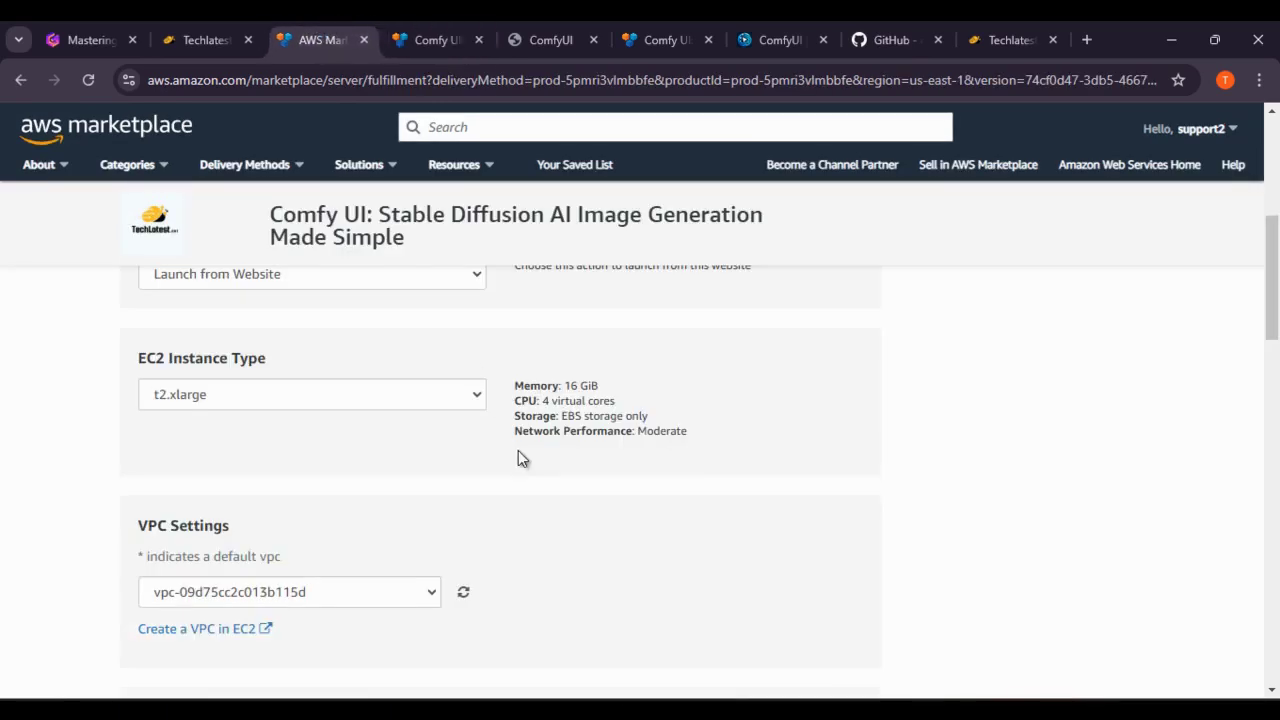
{"action": "scroll", "coordinate": [584, 494], "scroll_direction": "up", "scroll_amount": 4}
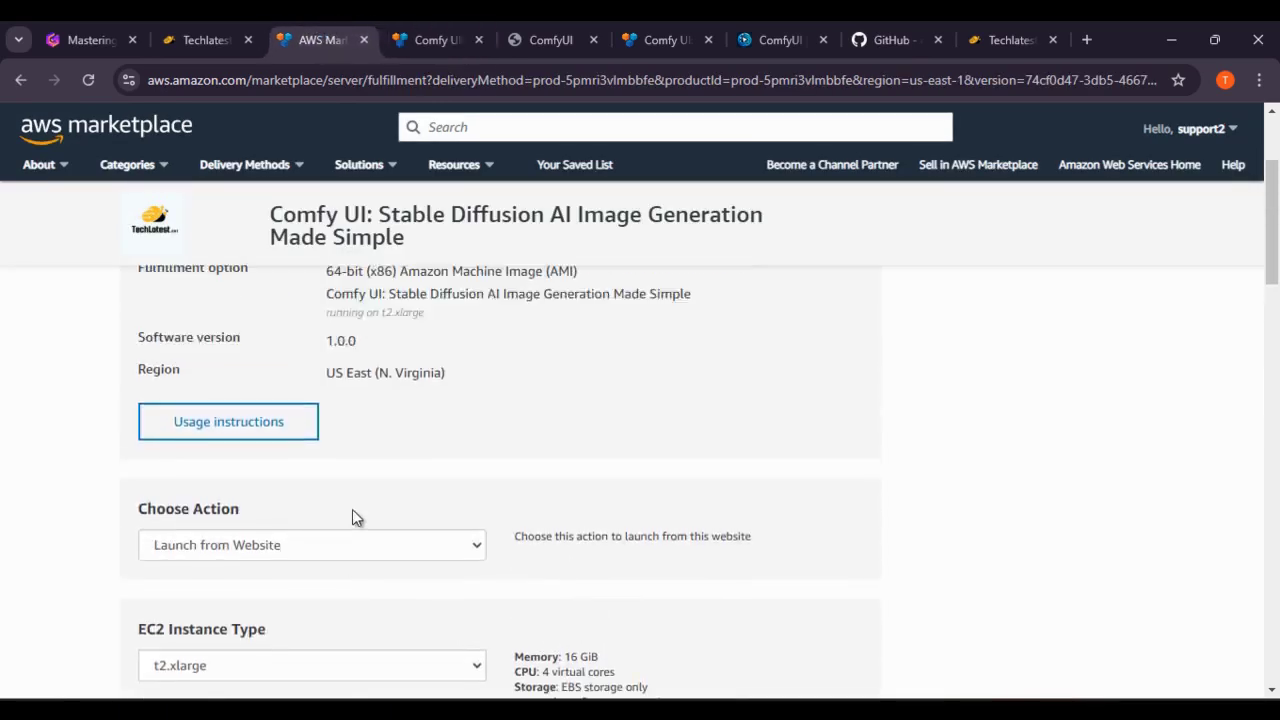
{"action": "scroll", "coordinate": [349, 457], "scroll_direction": "up", "scroll_amount": 2}
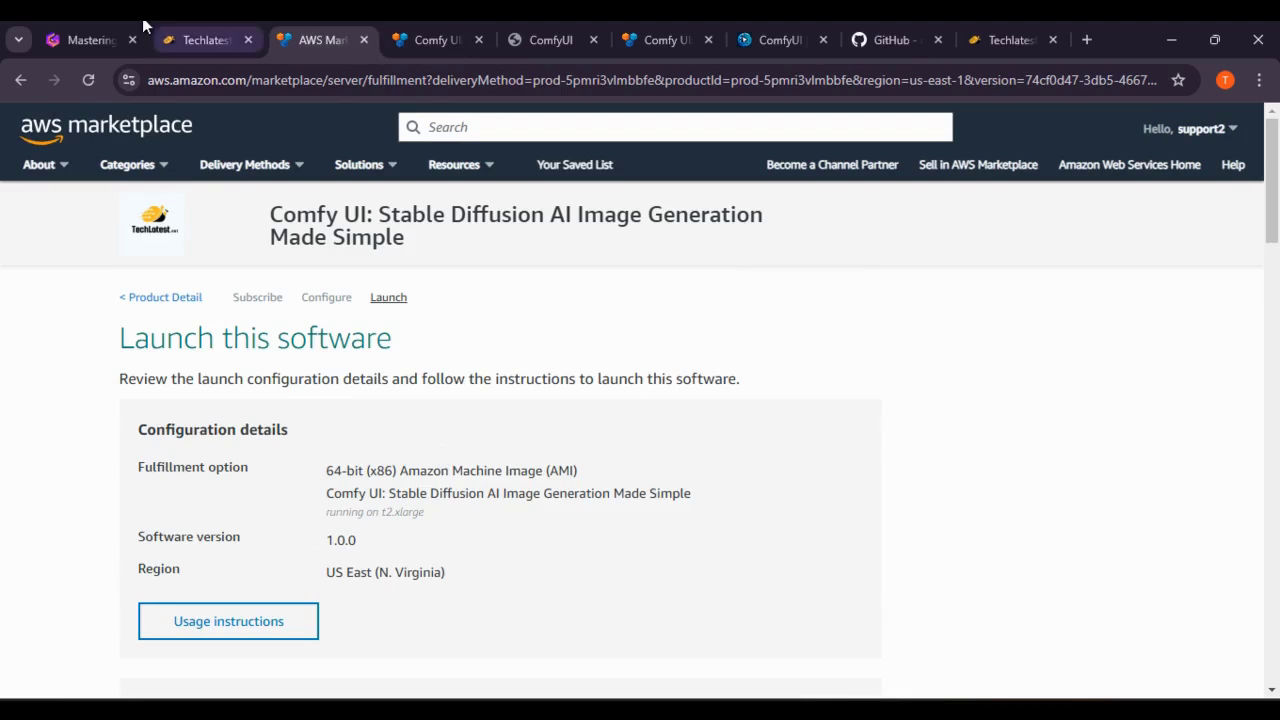
Check the guide's recommended VM configuration, and look through the launch page's instance type, VPC, subnet and key pair settings.
{"action": "left_click", "coordinate": [191, 36]}
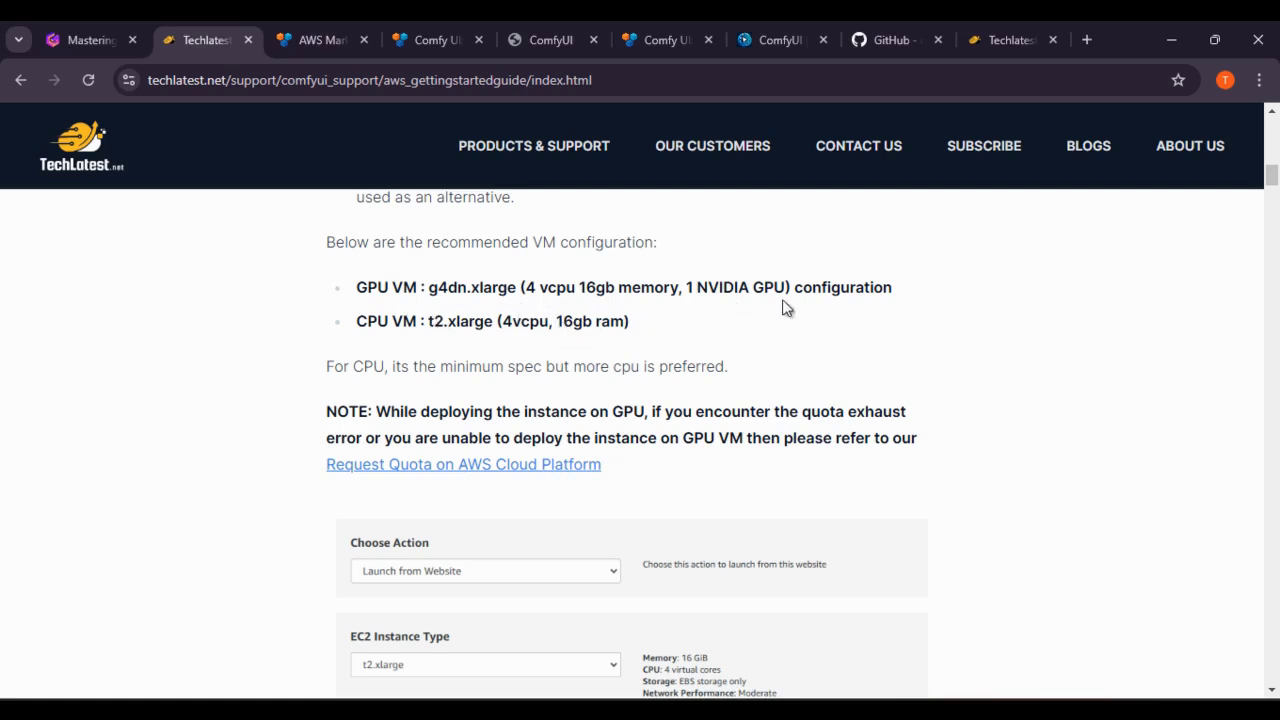
{"action": "left_click", "coordinate": [318, 40]}
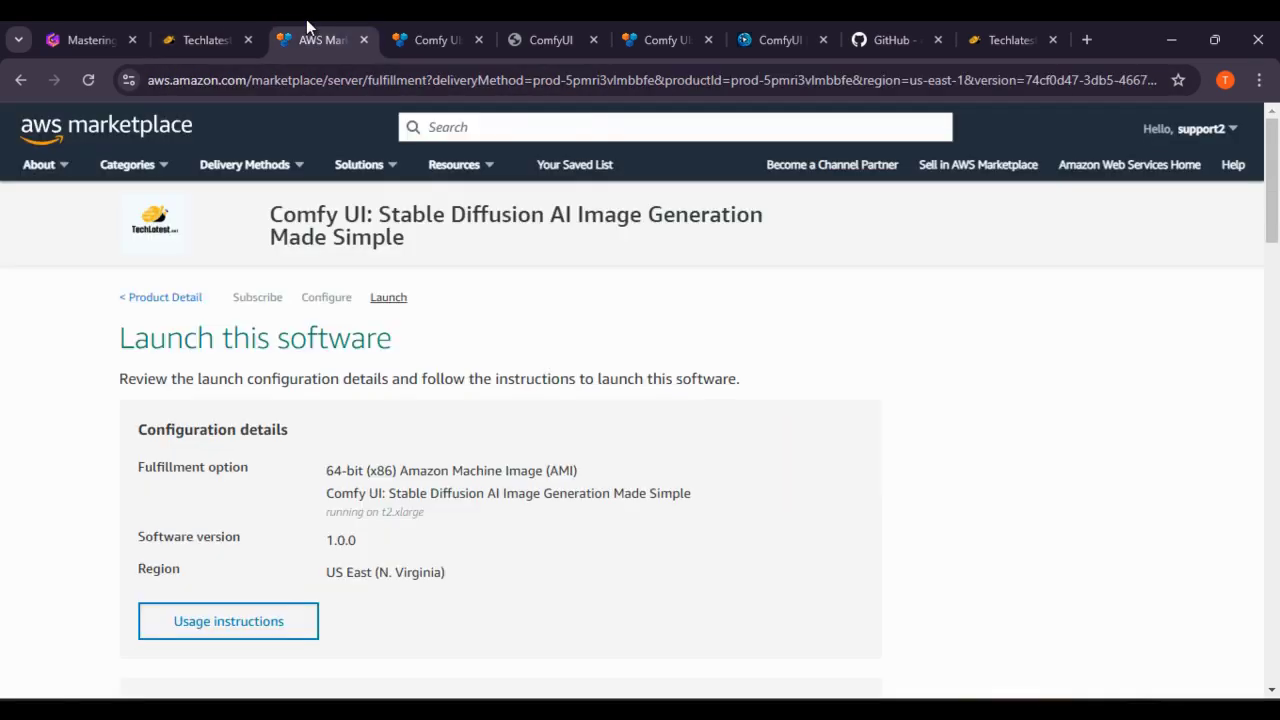
{"action": "scroll", "coordinate": [517, 409], "scroll_direction": "down", "scroll_amount": 6}
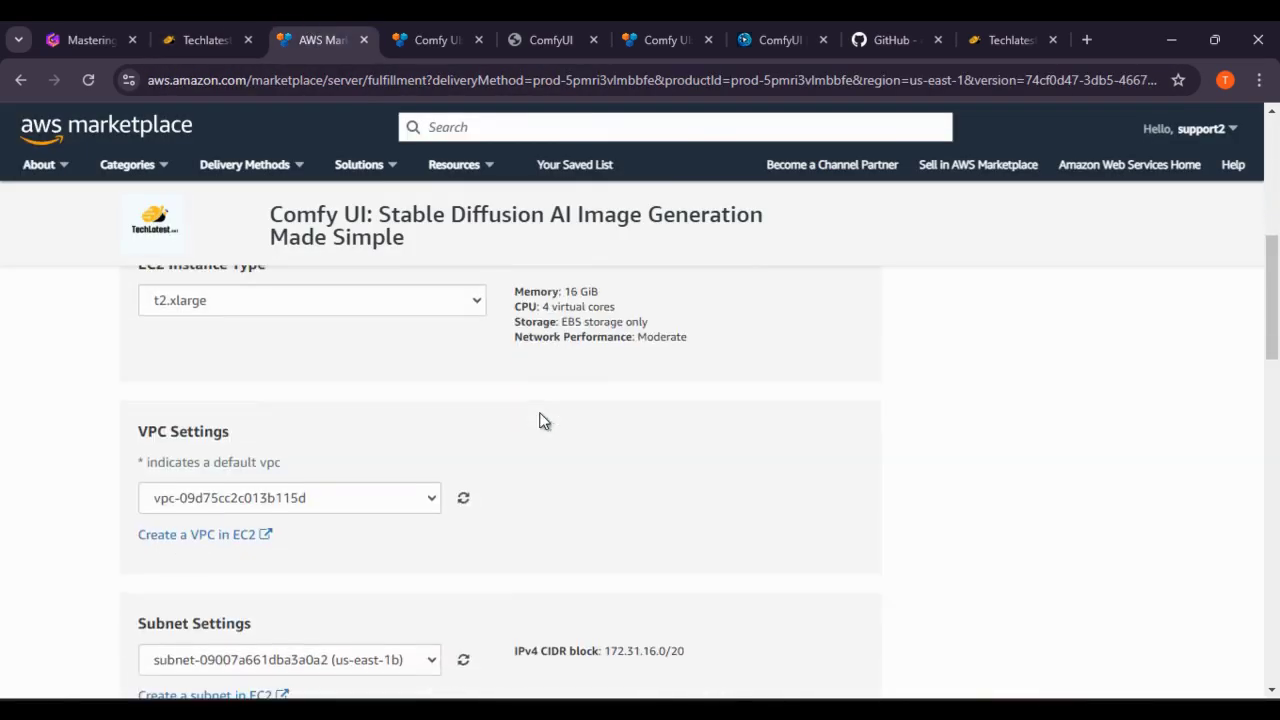
{"action": "scroll", "coordinate": [539, 420], "scroll_direction": "down", "scroll_amount": 4}
{"action": "scroll", "coordinate": [529, 420], "scroll_direction": "down", "scroll_amount": 3}
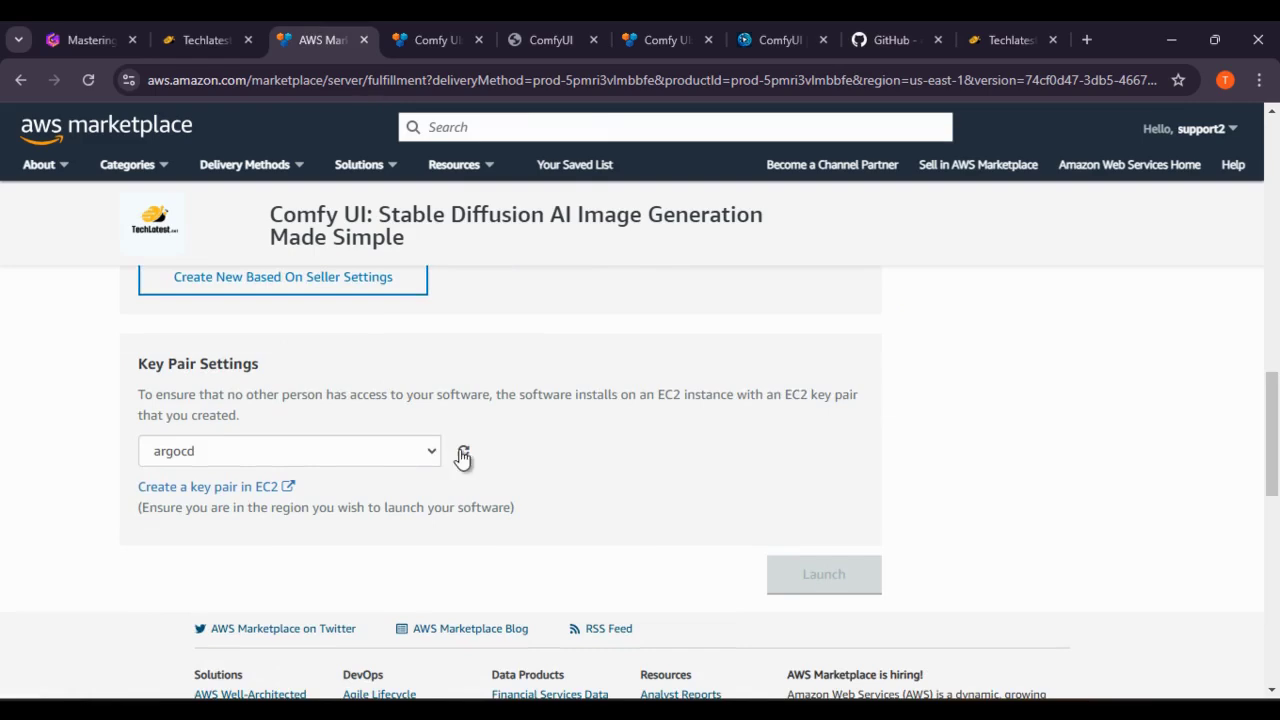
Open the guide's Request Quota on AWS Cloud Platform link in a new tab and switch to that page.
{"action": "left_click", "coordinate": [246, 32]}
{"action": "scroll", "coordinate": [523, 351], "scroll_direction": "down", "scroll_amount": 2}
{"action": "scroll", "coordinate": [523, 351], "scroll_direction": "up", "scroll_amount": 2}
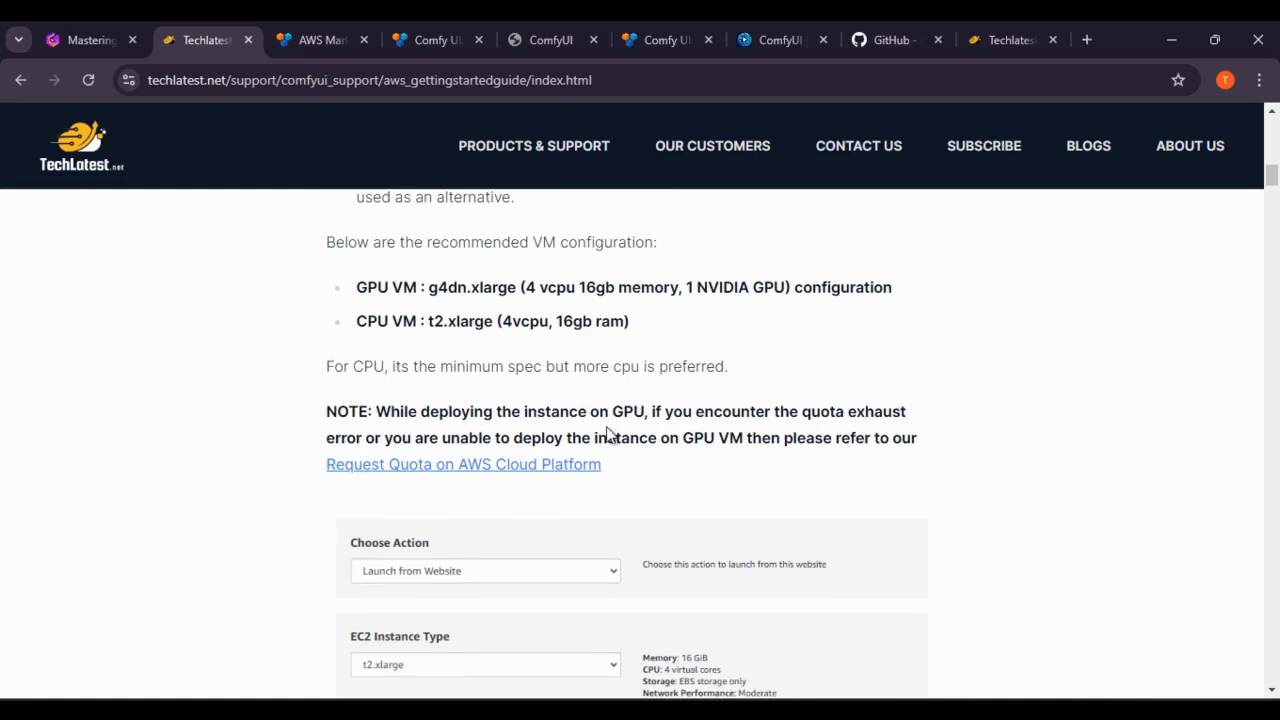
{"action": "scroll", "coordinate": [717, 437], "scroll_direction": "down", "scroll_amount": 1}
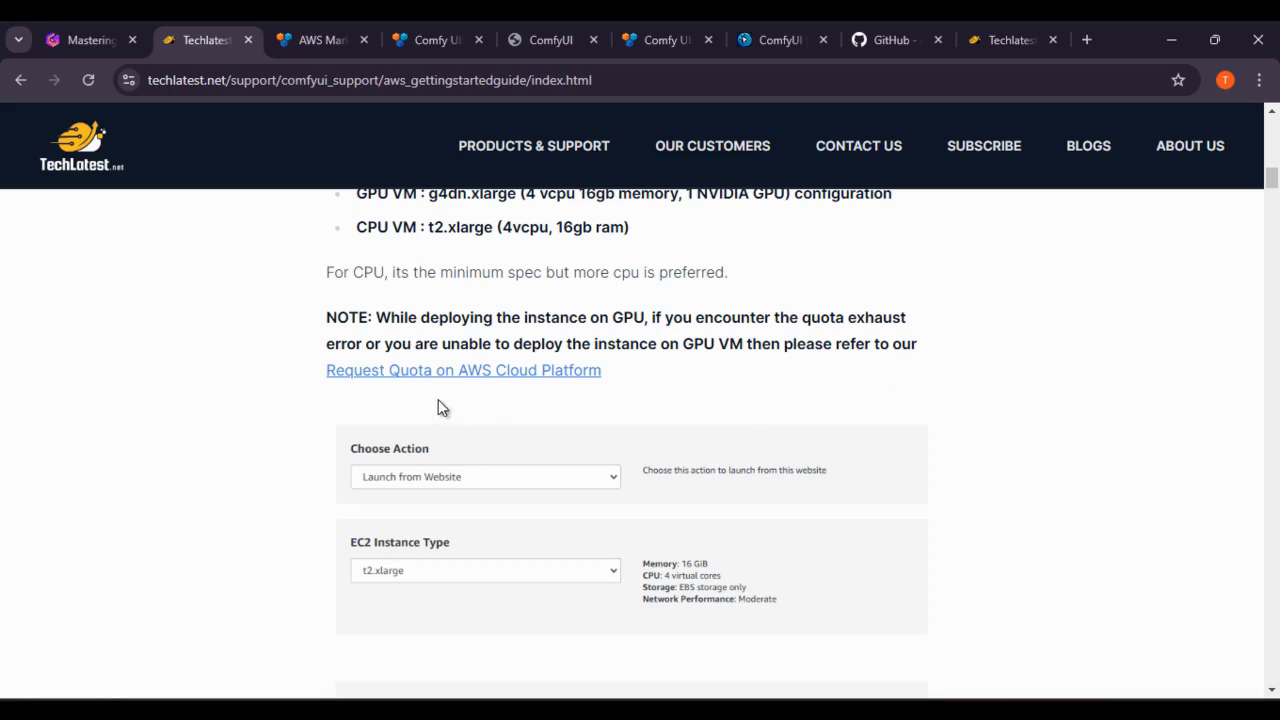
{"action": "right_click", "coordinate": [471, 376]}
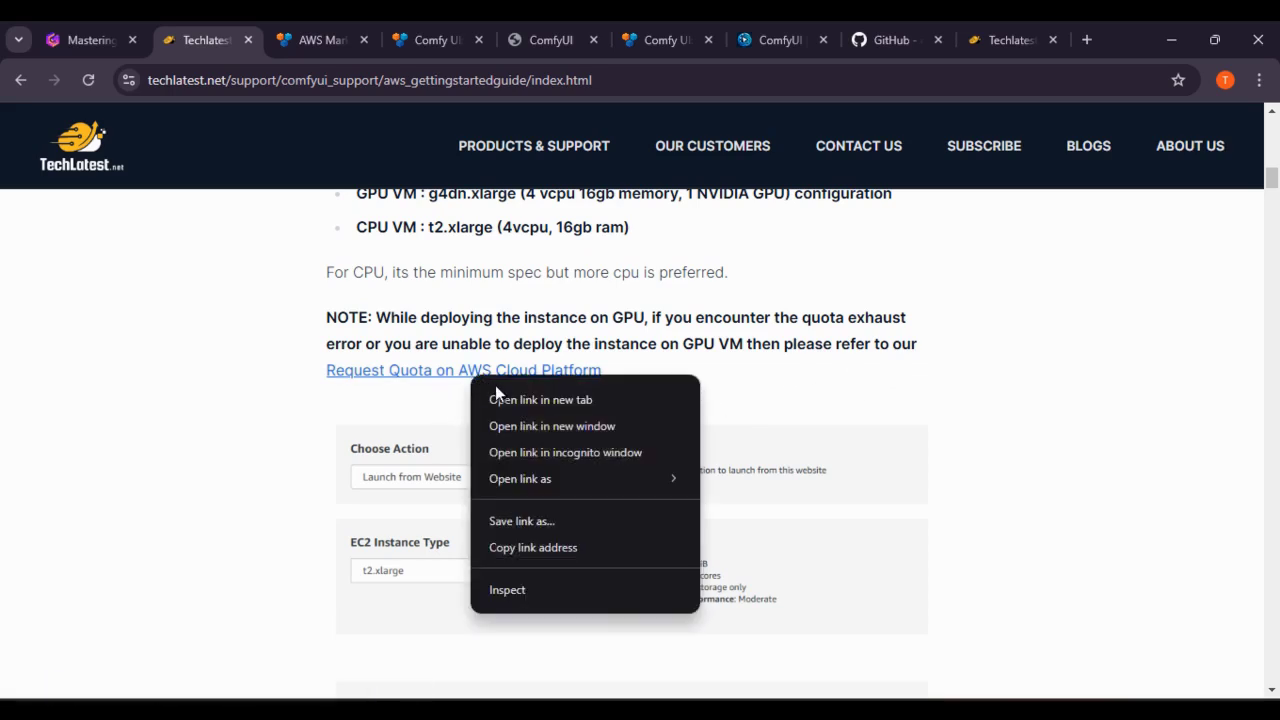
{"action": "left_click", "coordinate": [498, 399]}
{"action": "left_click", "coordinate": [268, 38]}
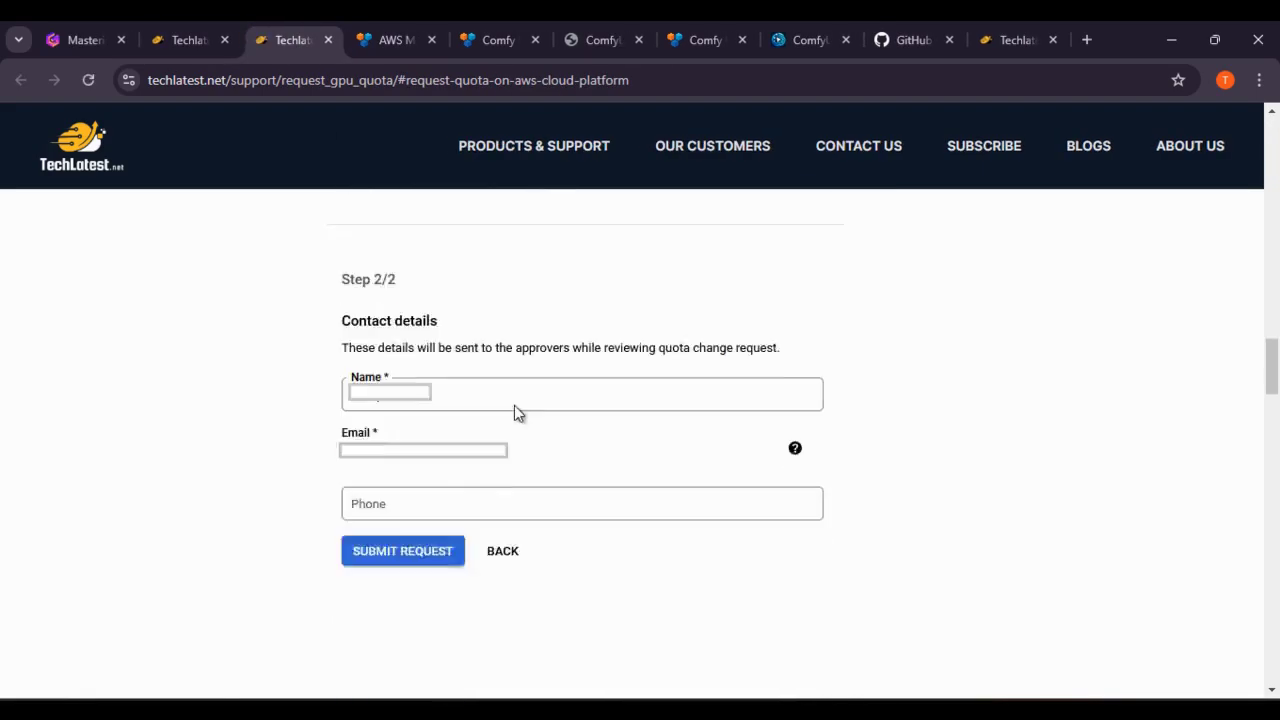
Look through the GPU quota request page's instructions for Google Cloud, Azure and AWS.
{"action": "scroll", "coordinate": [533, 414], "scroll_direction": "up", "scroll_amount": 20}
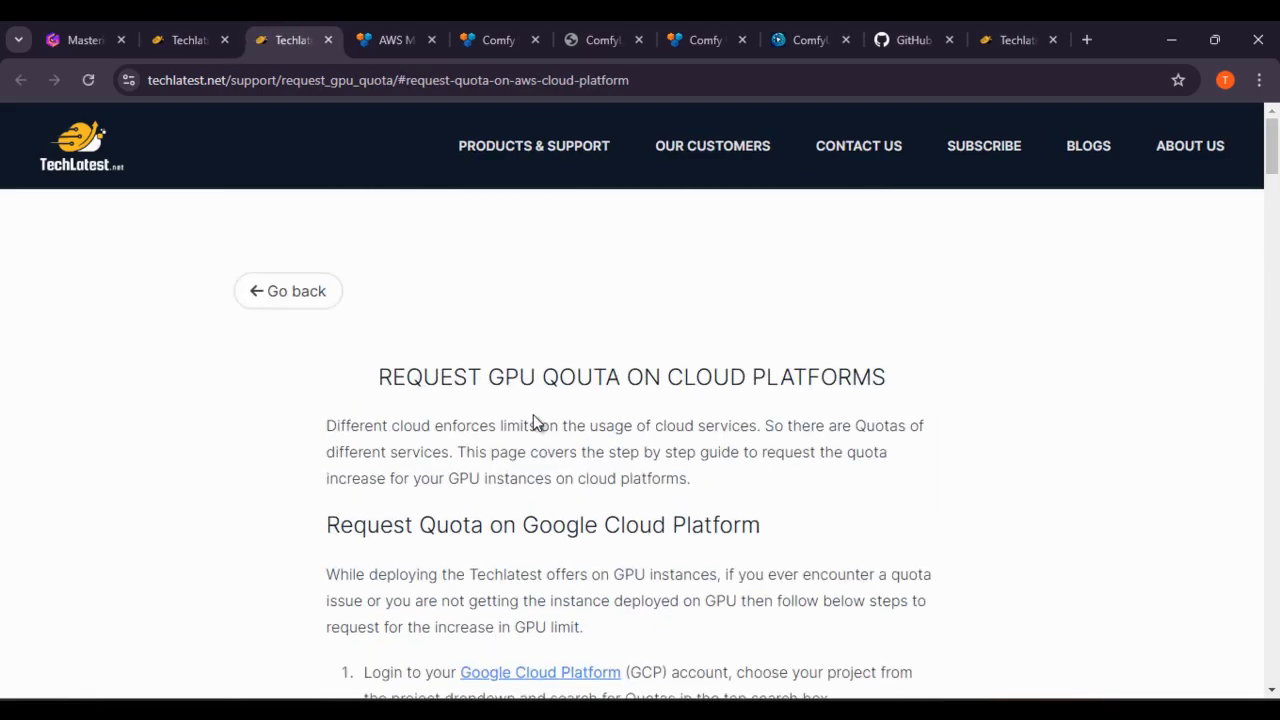
{"action": "scroll", "coordinate": [533, 414], "scroll_direction": "down", "scroll_amount": 2}
{"action": "scroll", "coordinate": [540, 418], "scroll_direction": "up", "scroll_amount": 2}
{"action": "scroll", "coordinate": [807, 425], "scroll_direction": "down", "scroll_amount": 20}
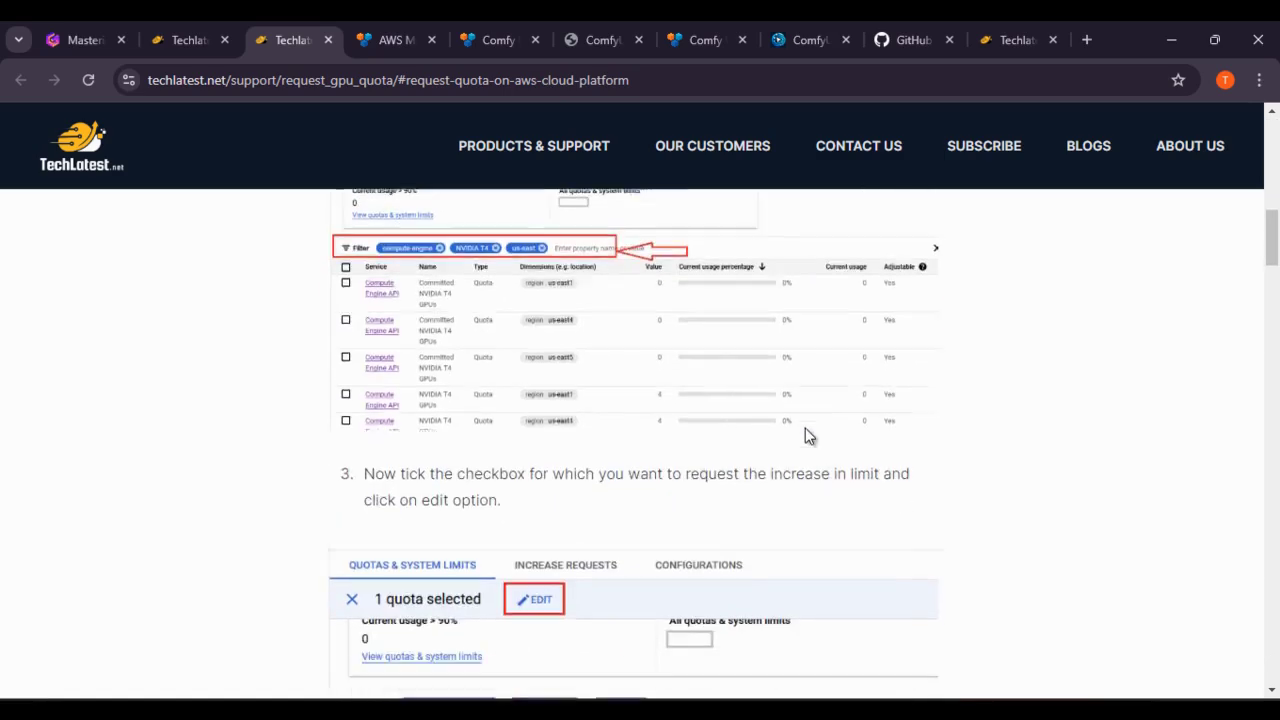
{"action": "scroll", "coordinate": [807, 437], "scroll_direction": "down", "scroll_amount": 5}
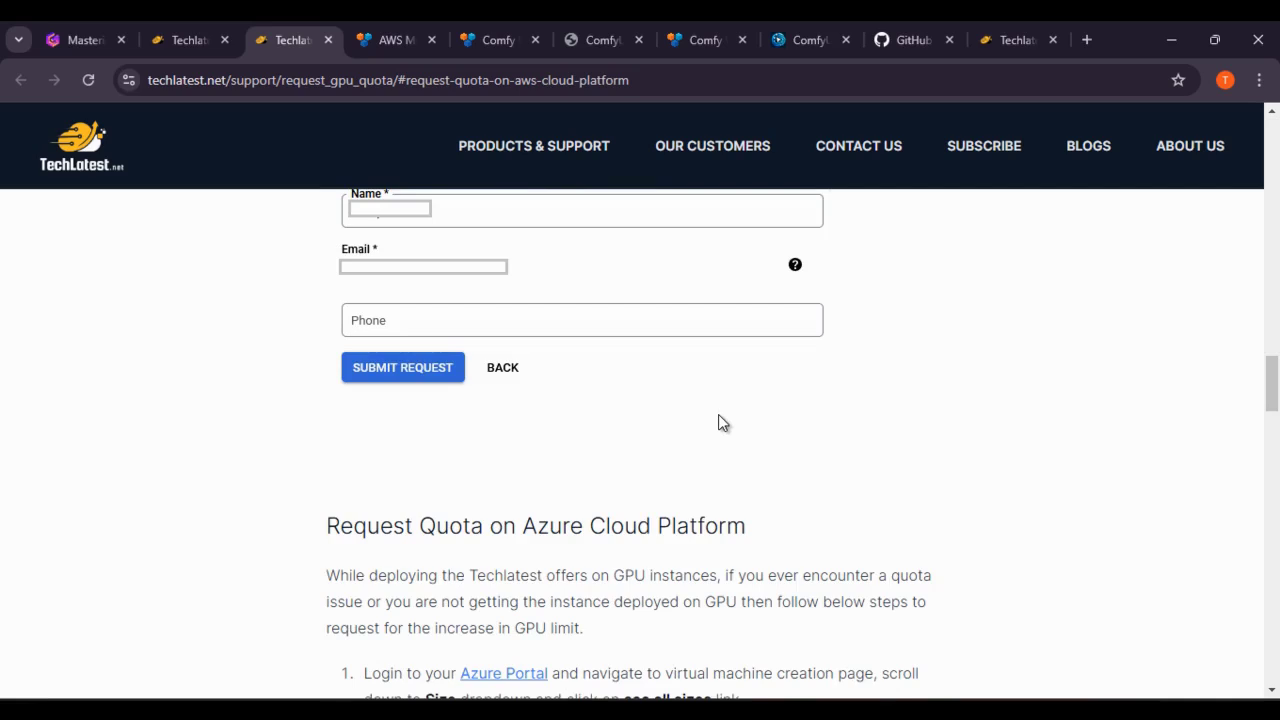
{"action": "scroll", "coordinate": [718, 414], "scroll_direction": "down", "scroll_amount": 3}
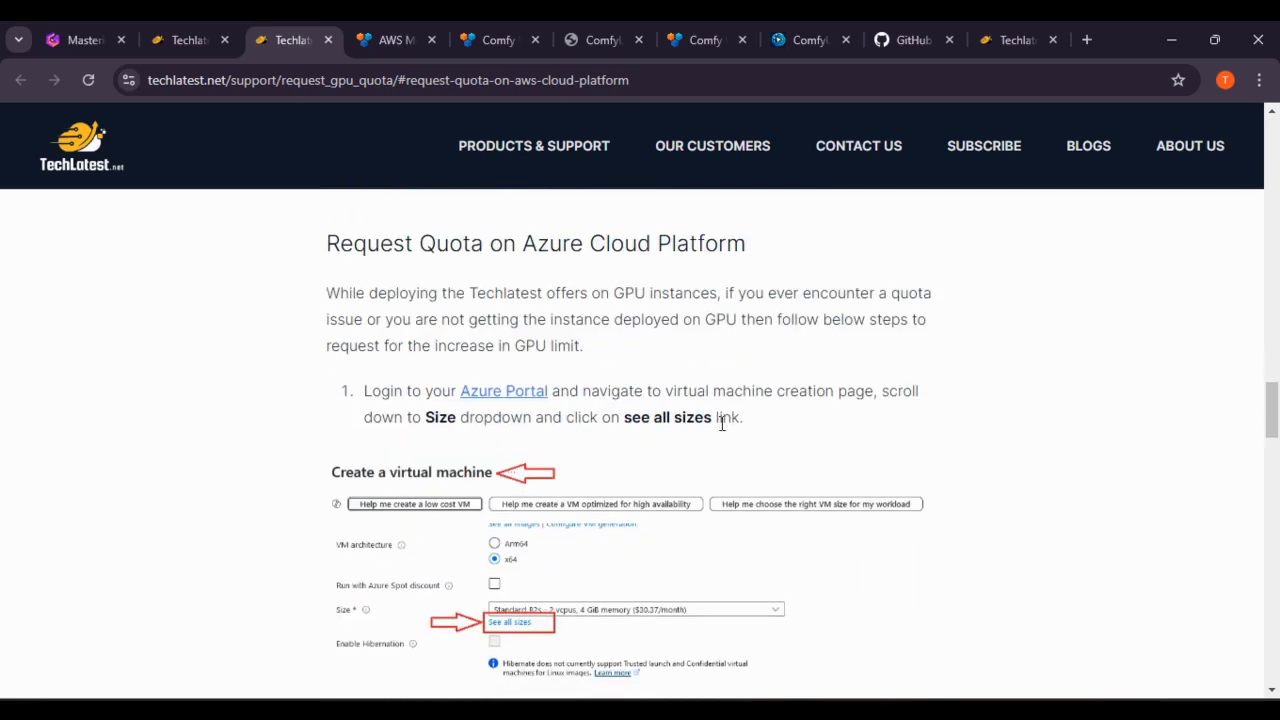
{"action": "scroll", "coordinate": [722, 422], "scroll_direction": "up", "scroll_amount": 1}
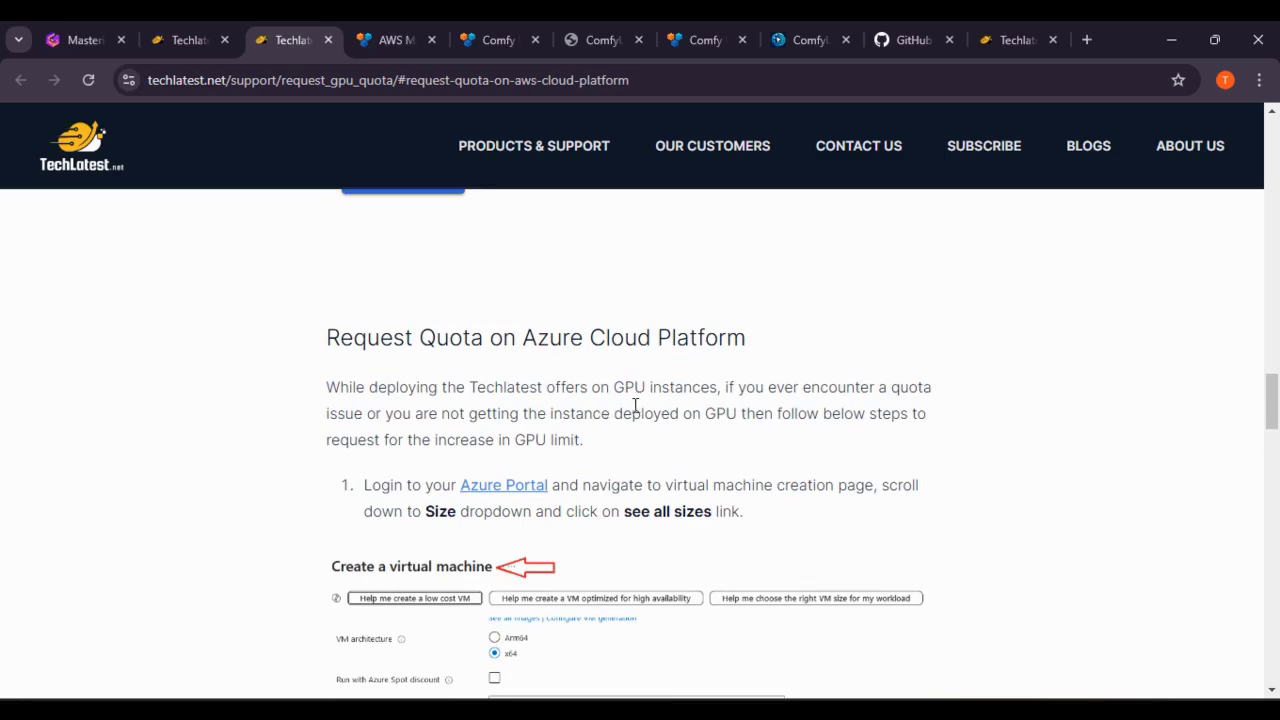
{"action": "scroll", "coordinate": [635, 405], "scroll_direction": "down", "scroll_amount": 3}
{"action": "scroll", "coordinate": [636, 410], "scroll_direction": "down", "scroll_amount": 10}
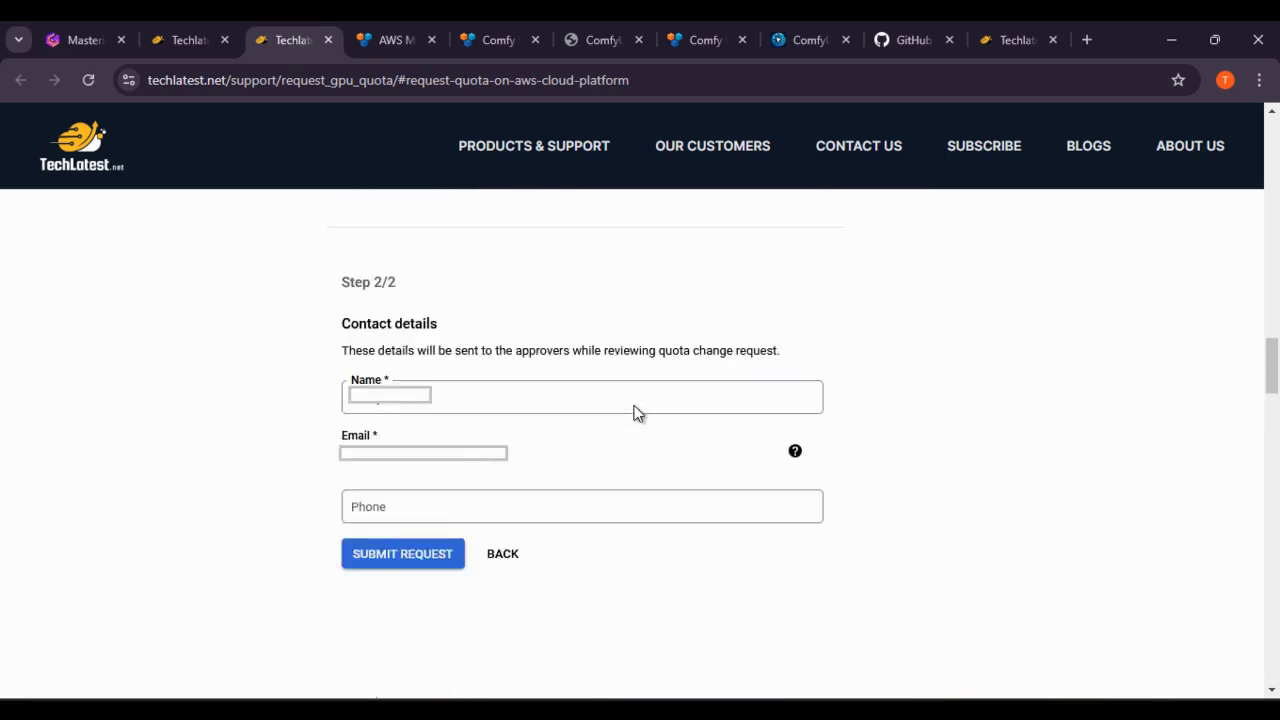
{"action": "scroll", "coordinate": [637, 412], "scroll_direction": "up", "scroll_amount": 10}
{"action": "scroll", "coordinate": [634, 420], "scroll_direction": "down", "scroll_amount": 13}
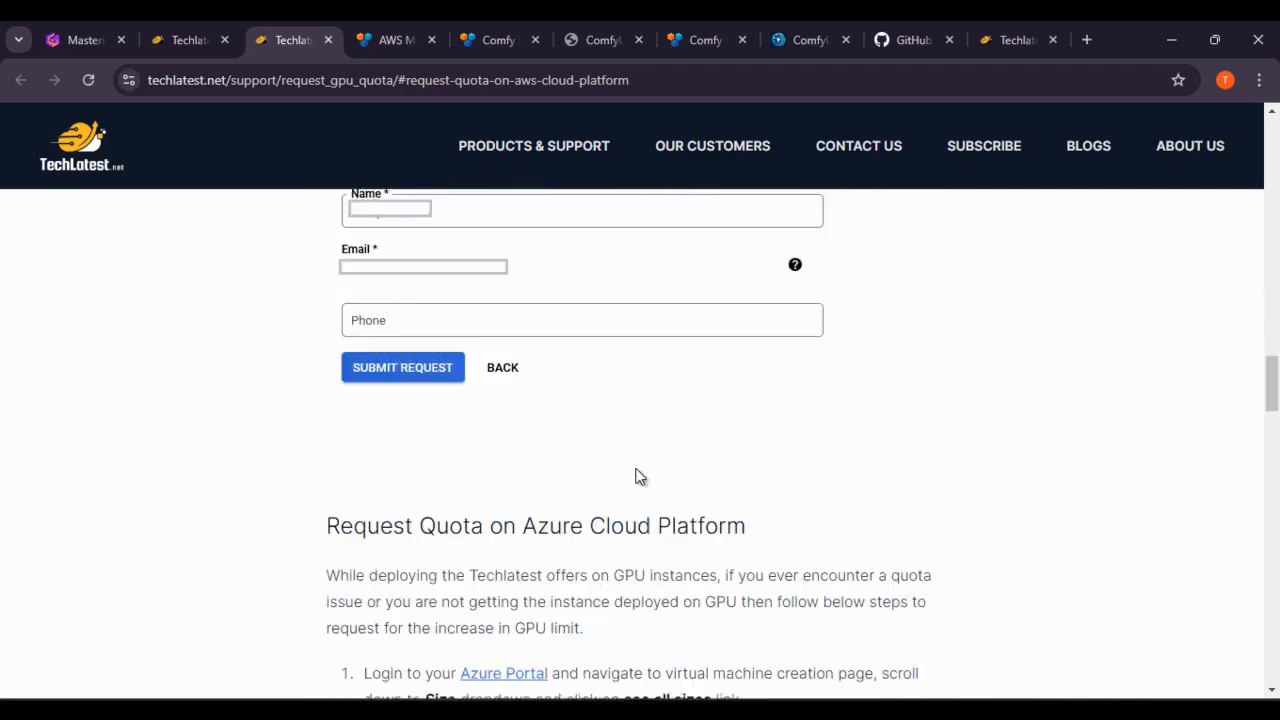
{"action": "scroll", "coordinate": [640, 477], "scroll_direction": "down", "scroll_amount": 5}
{"action": "scroll", "coordinate": [638, 476], "scroll_direction": "up", "scroll_amount": 15}
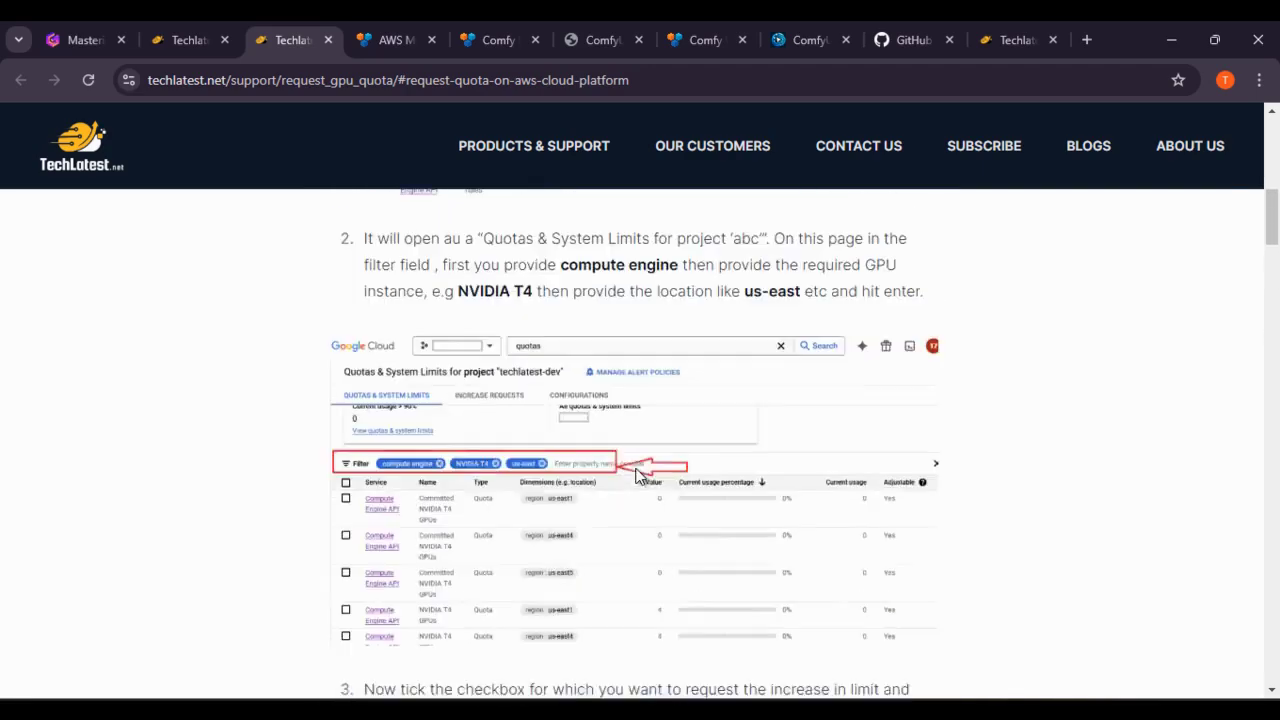
{"action": "scroll", "coordinate": [636, 476], "scroll_direction": "up", "scroll_amount": 10}
{"action": "scroll", "coordinate": [640, 478], "scroll_direction": "down", "scroll_amount": 20}
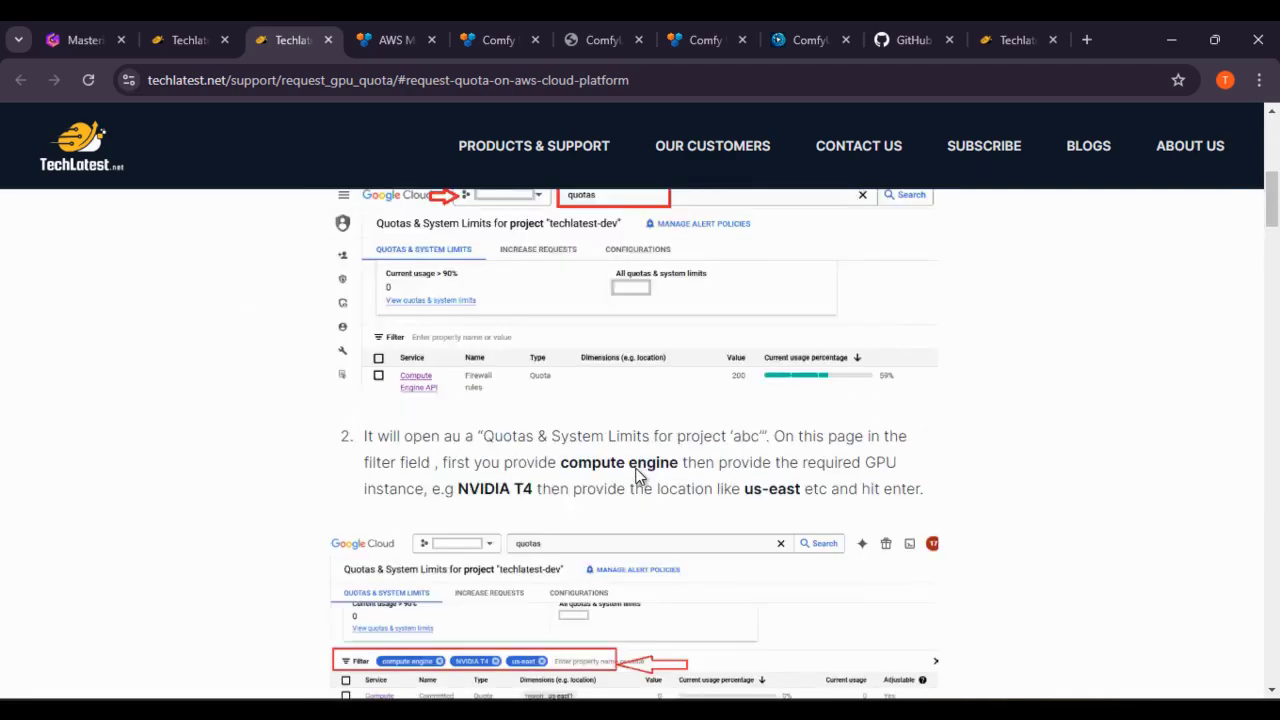
{"action": "scroll", "coordinate": [643, 480], "scroll_direction": "down", "scroll_amount": 5}
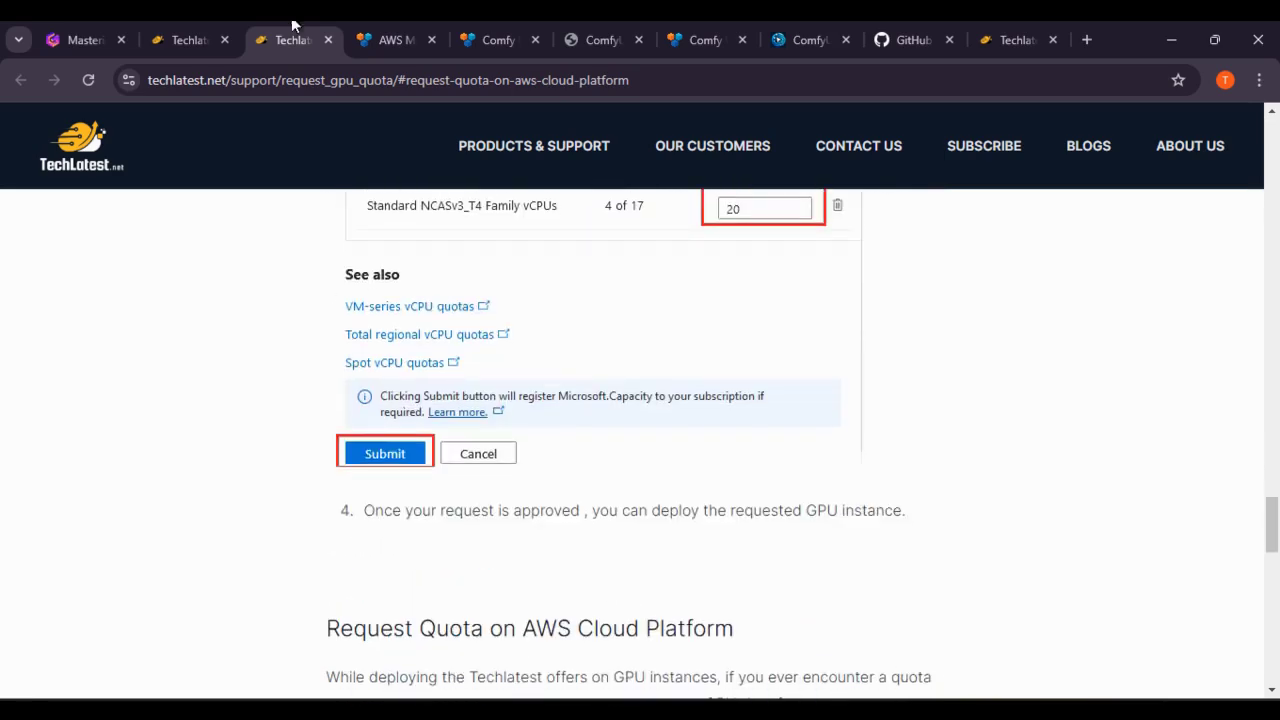
Return to the AWS getting started guide and read its VPC, subnet and security group instructions.
{"action": "left_click", "coordinate": [200, 36]}
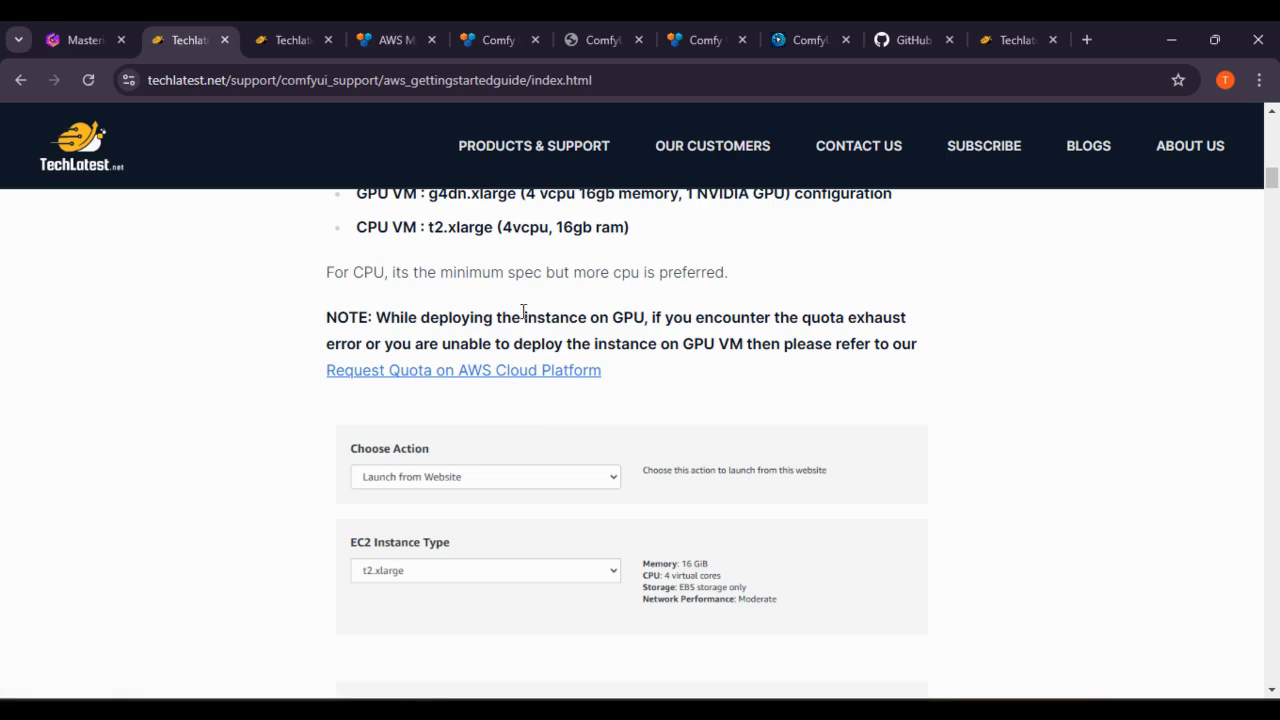
{"action": "left_click", "coordinate": [279, 34]}
{"action": "left_click", "coordinate": [85, 40]}
{"action": "left_click", "coordinate": [185, 40]}
{"action": "scroll", "coordinate": [500, 380], "scroll_direction": "down", "scroll_amount": 4}
{"action": "scroll", "coordinate": [494, 511], "scroll_direction": "down", "scroll_amount": 2}
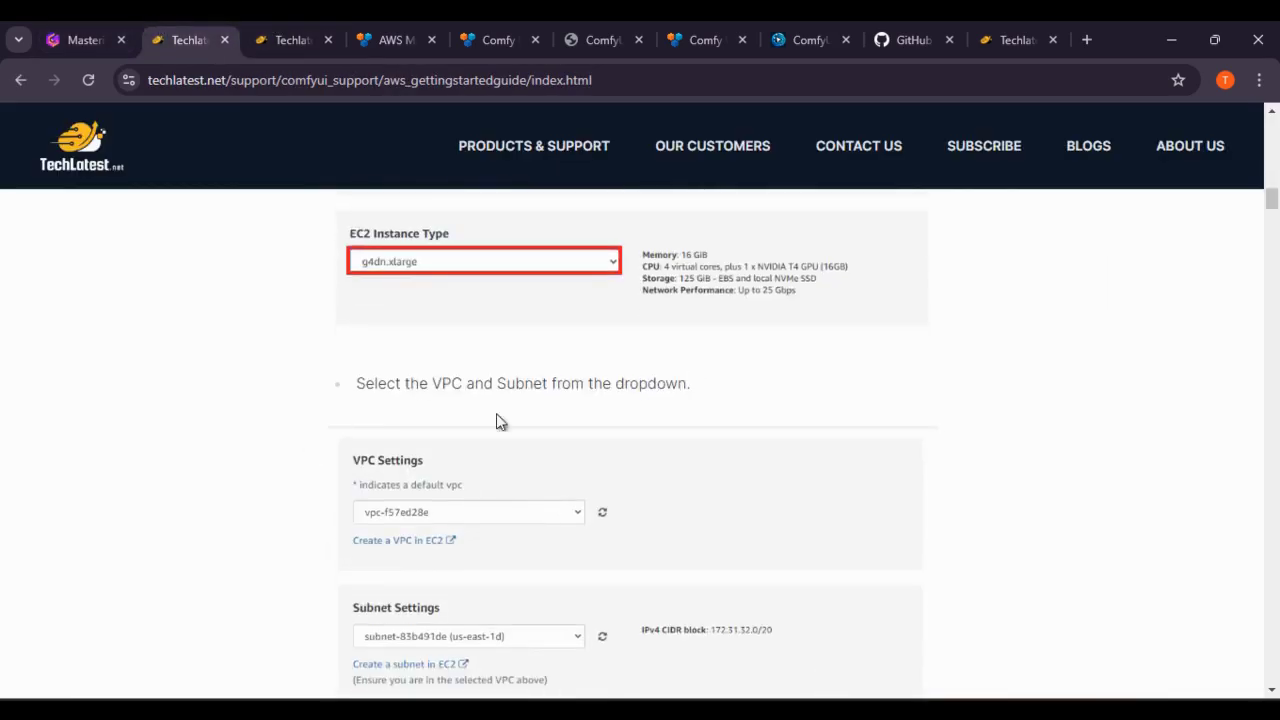
{"action": "scroll", "coordinate": [652, 452], "scroll_direction": "down", "scroll_amount": 5}
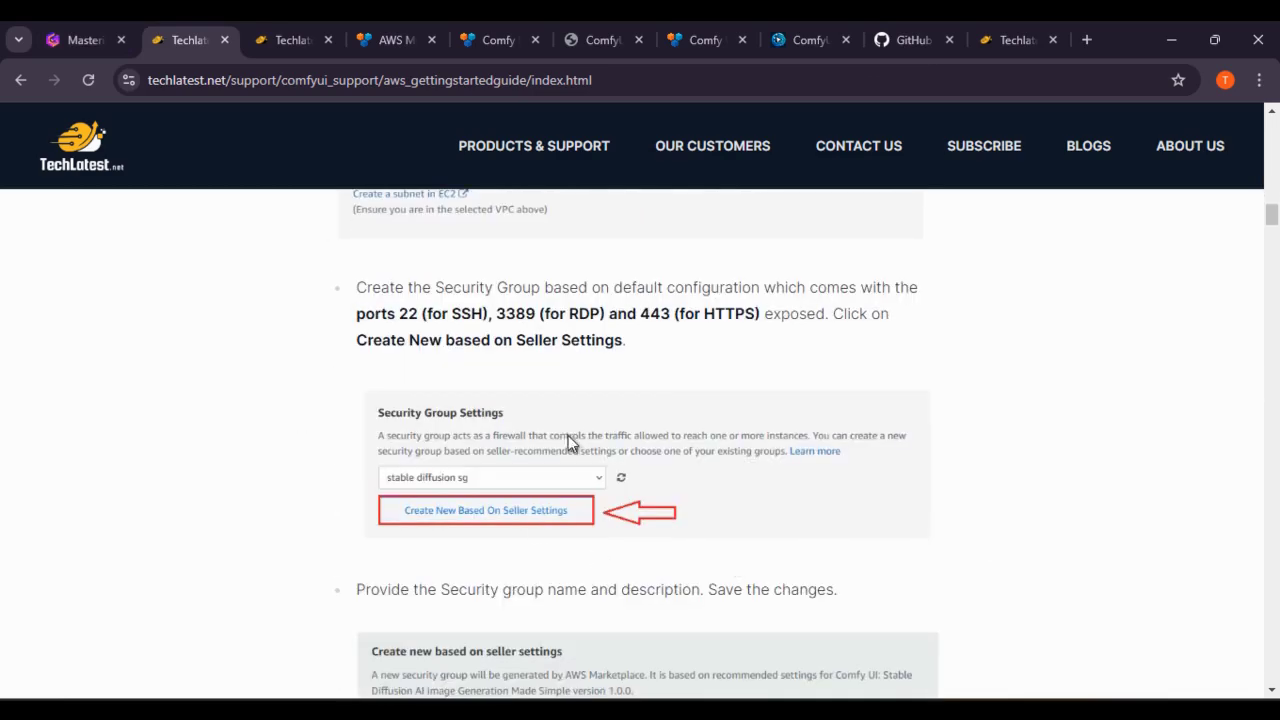
Switch to the AWS Marketplace launch page and choose the default security group in its Security Group Settings.
{"action": "left_click", "coordinate": [430, 32]}
{"action": "scroll", "coordinate": [406, 417], "scroll_direction": "up", "scroll_amount": 3}
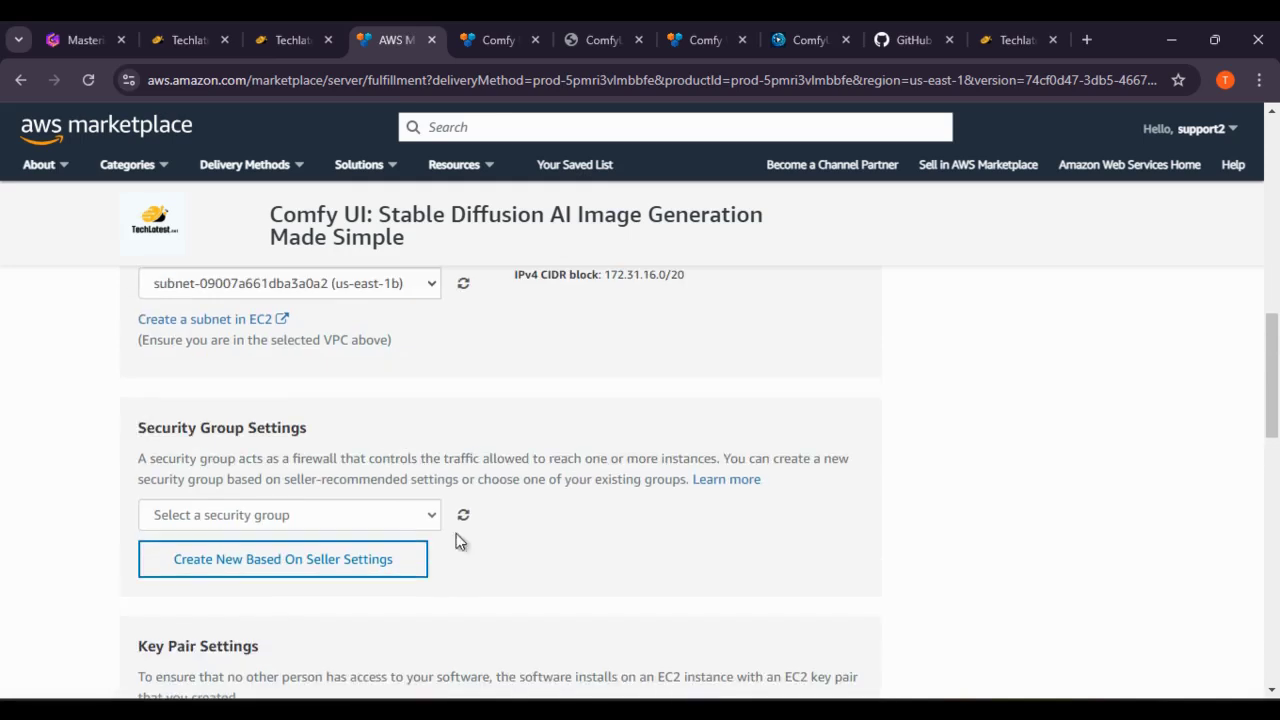
{"action": "scroll", "coordinate": [528, 460], "scroll_direction": "up", "scroll_amount": 2}
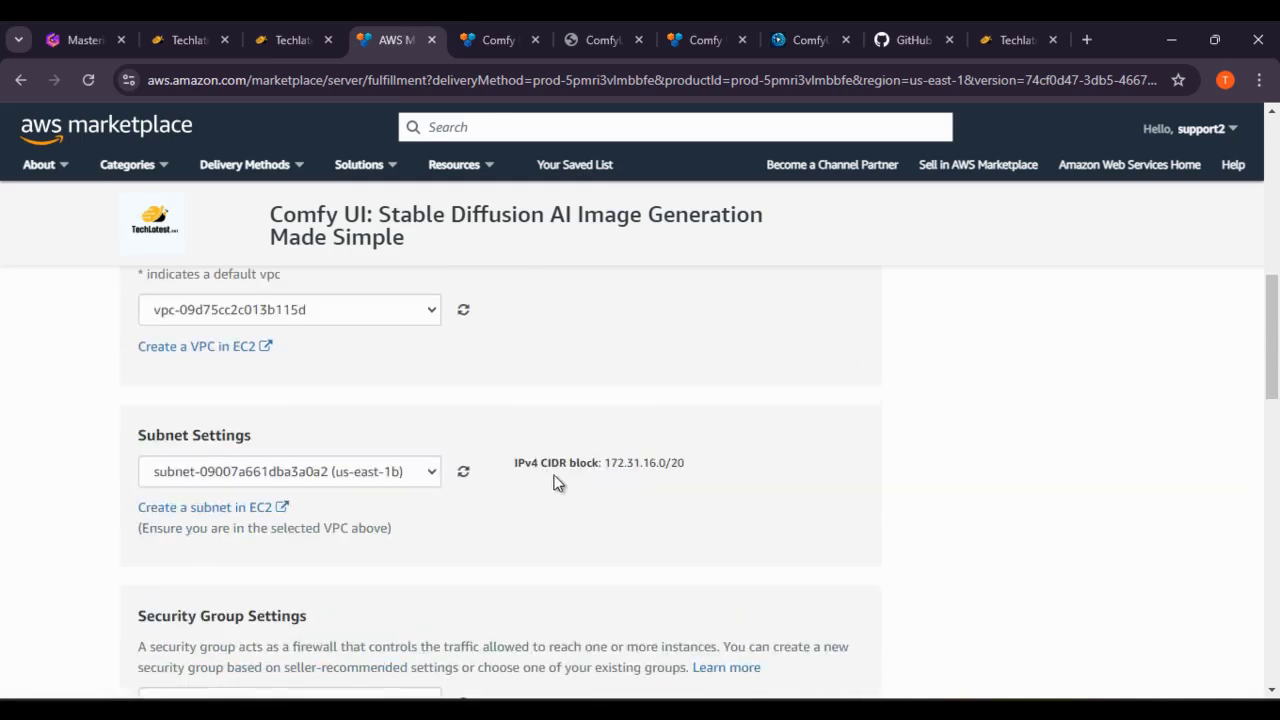
{"action": "scroll", "coordinate": [558, 483], "scroll_direction": "up", "scroll_amount": 1}
{"action": "scroll", "coordinate": [560, 485], "scroll_direction": "down", "scroll_amount": 2}
{"action": "left_click", "coordinate": [368, 517]}
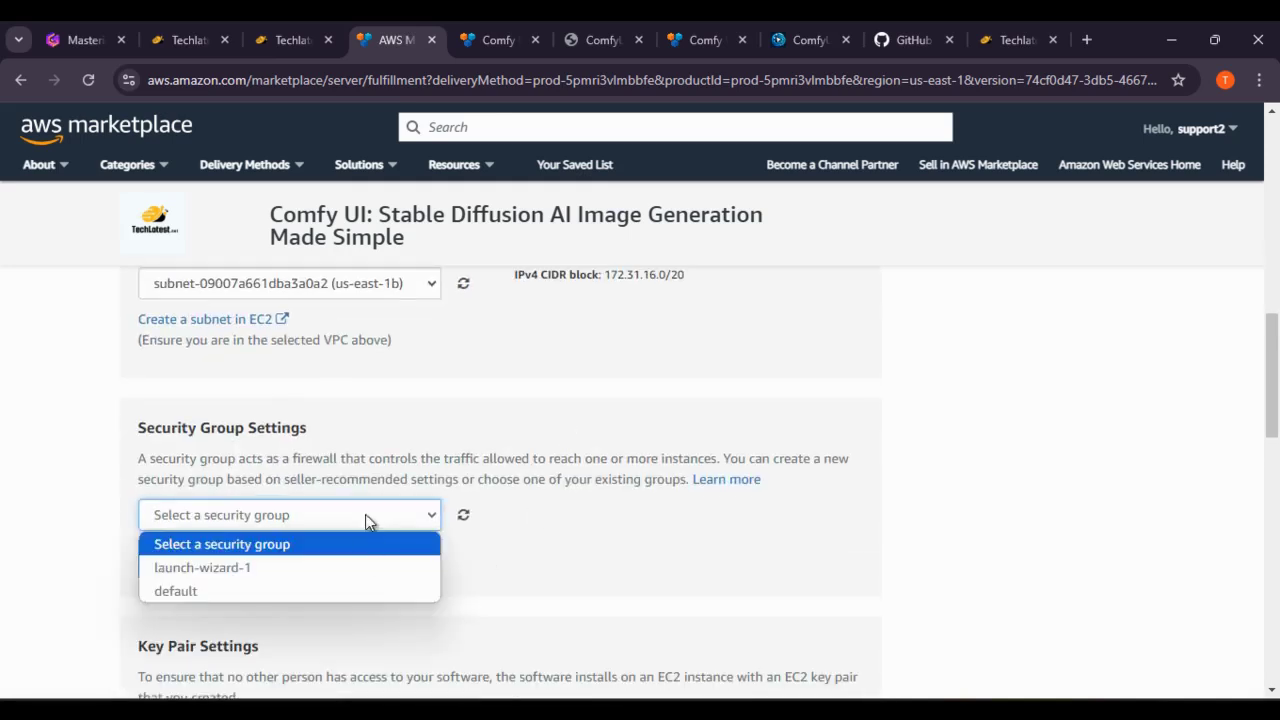
{"action": "left_click", "coordinate": [349, 589]}
Check the key pair, instance type and VPC settings, and launch the Comfy UI instance.
{"action": "scroll", "coordinate": [630, 485], "scroll_direction": "down", "scroll_amount": 3}
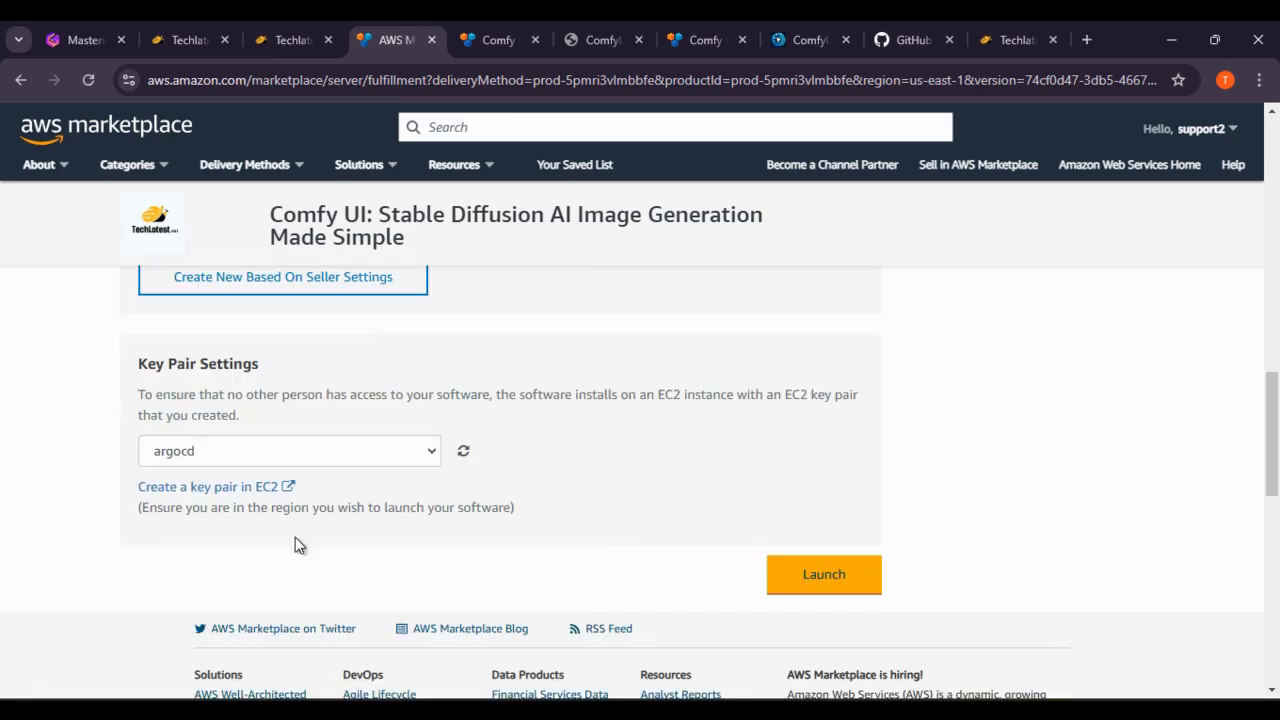
{"action": "scroll", "coordinate": [351, 551], "scroll_direction": "up", "scroll_amount": 1}
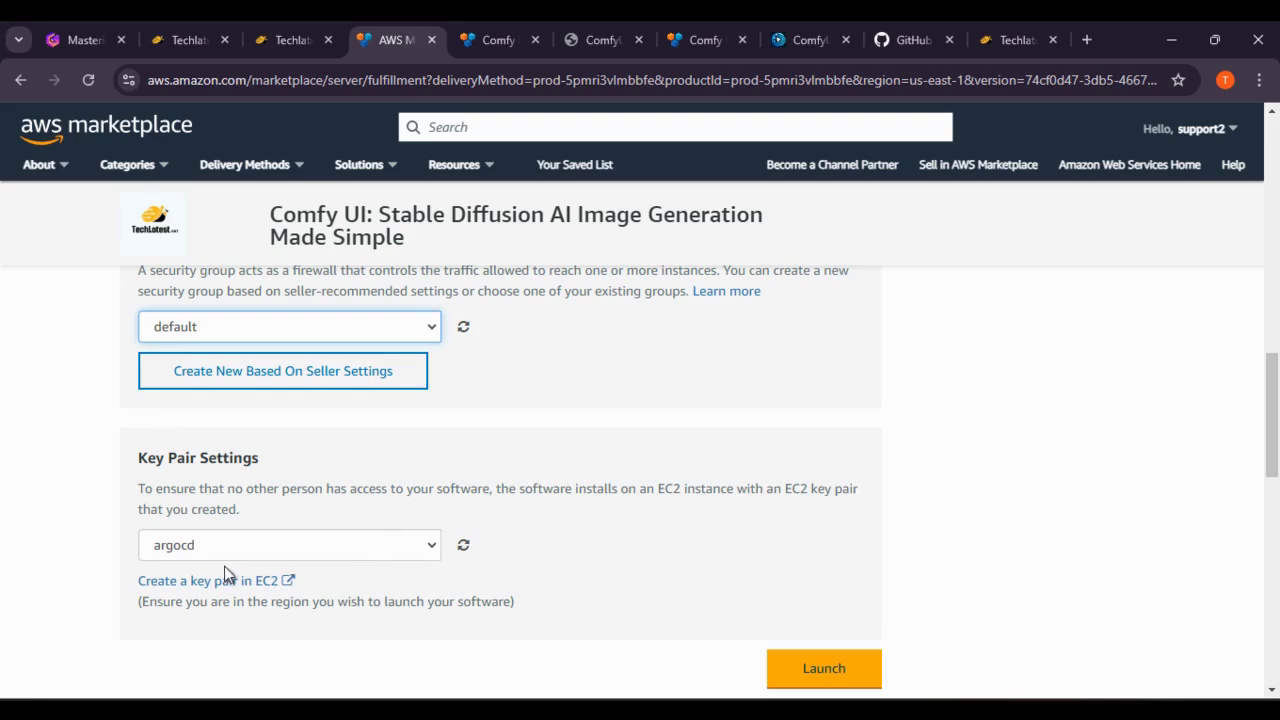
{"action": "scroll", "coordinate": [365, 515], "scroll_direction": "up", "scroll_amount": 5}
{"action": "scroll", "coordinate": [365, 515], "scroll_direction": "up", "scroll_amount": 1}
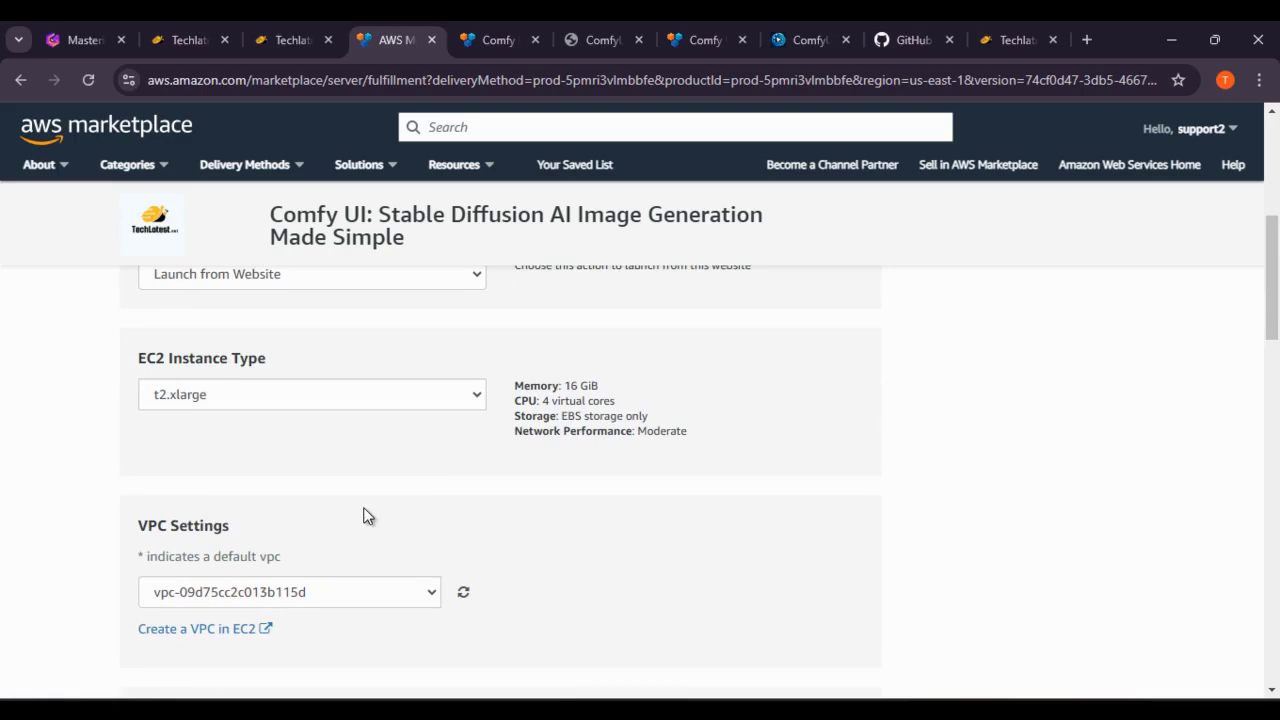
{"action": "scroll", "coordinate": [365, 515], "scroll_direction": "down", "scroll_amount": 4}
{"action": "scroll", "coordinate": [375, 518], "scroll_direction": "down", "scroll_amount": 8}
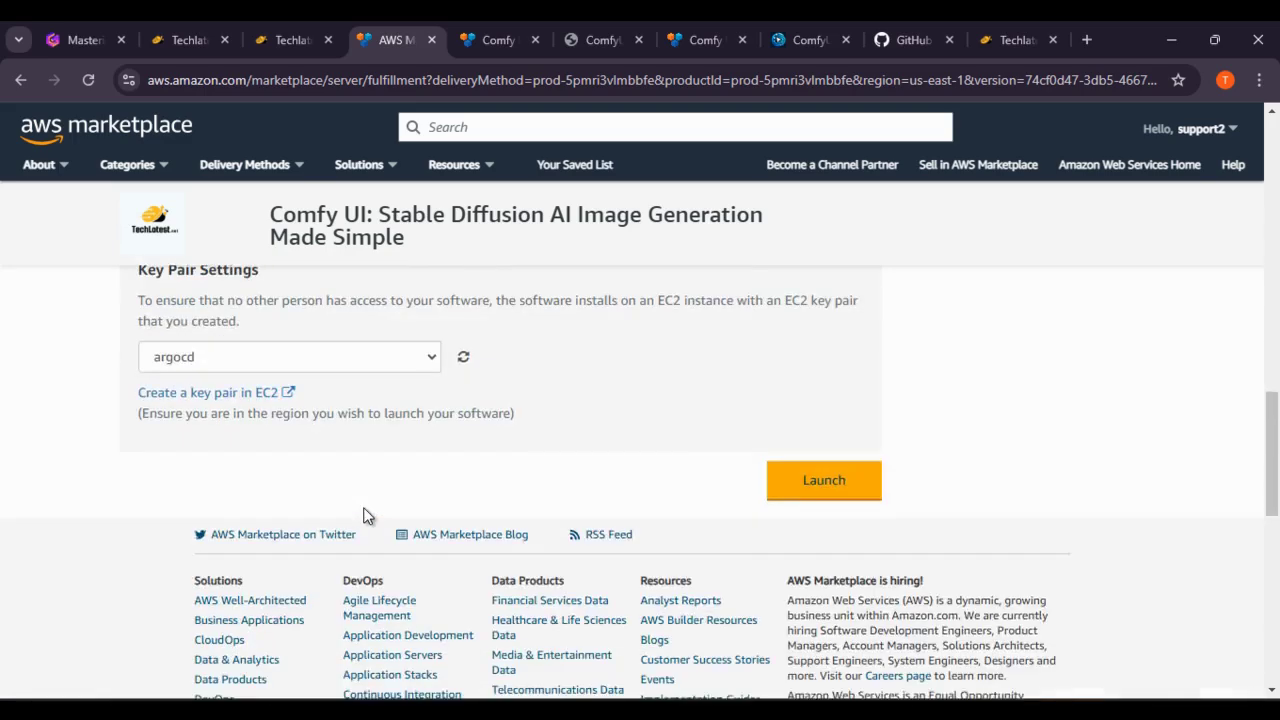
{"action": "scroll", "coordinate": [650, 540], "scroll_direction": "up", "scroll_amount": 3}
{"action": "left_click", "coordinate": [826, 392]}
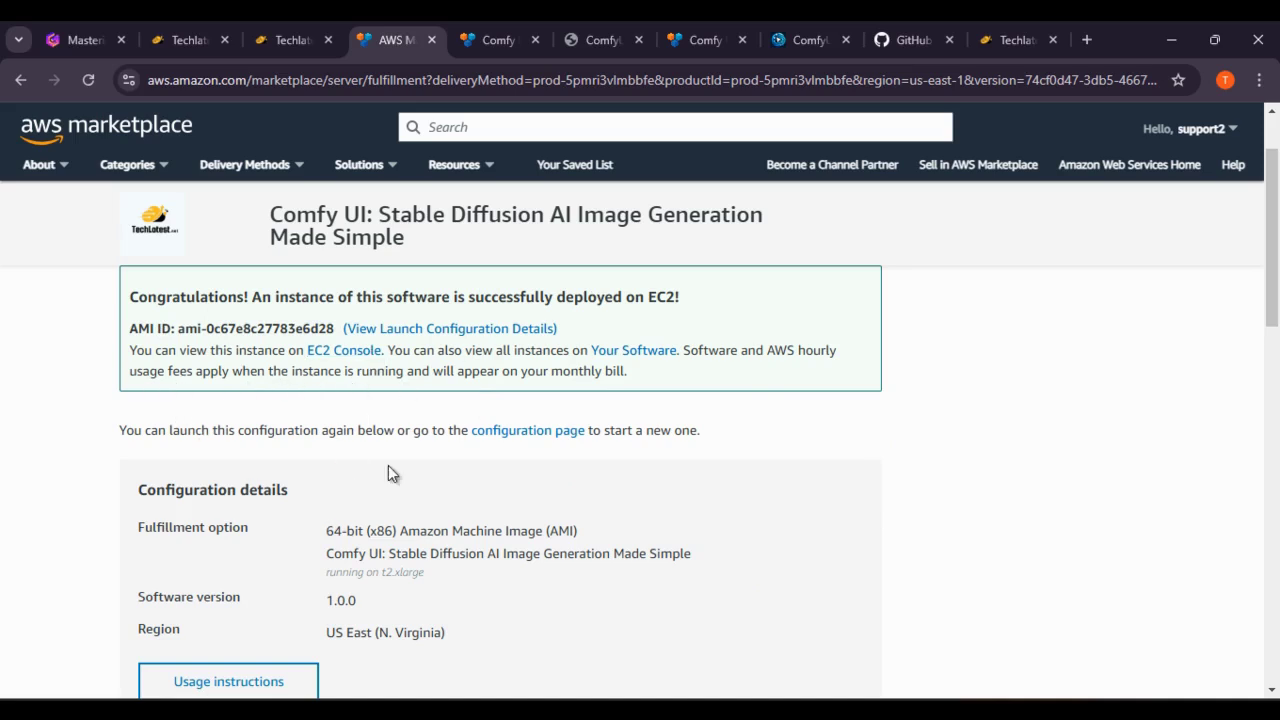
Review the deployed configuration details and open the new instance in the EC2 Console.
{"action": "scroll", "coordinate": [399, 482], "scroll_direction": "down", "scroll_amount": 2}
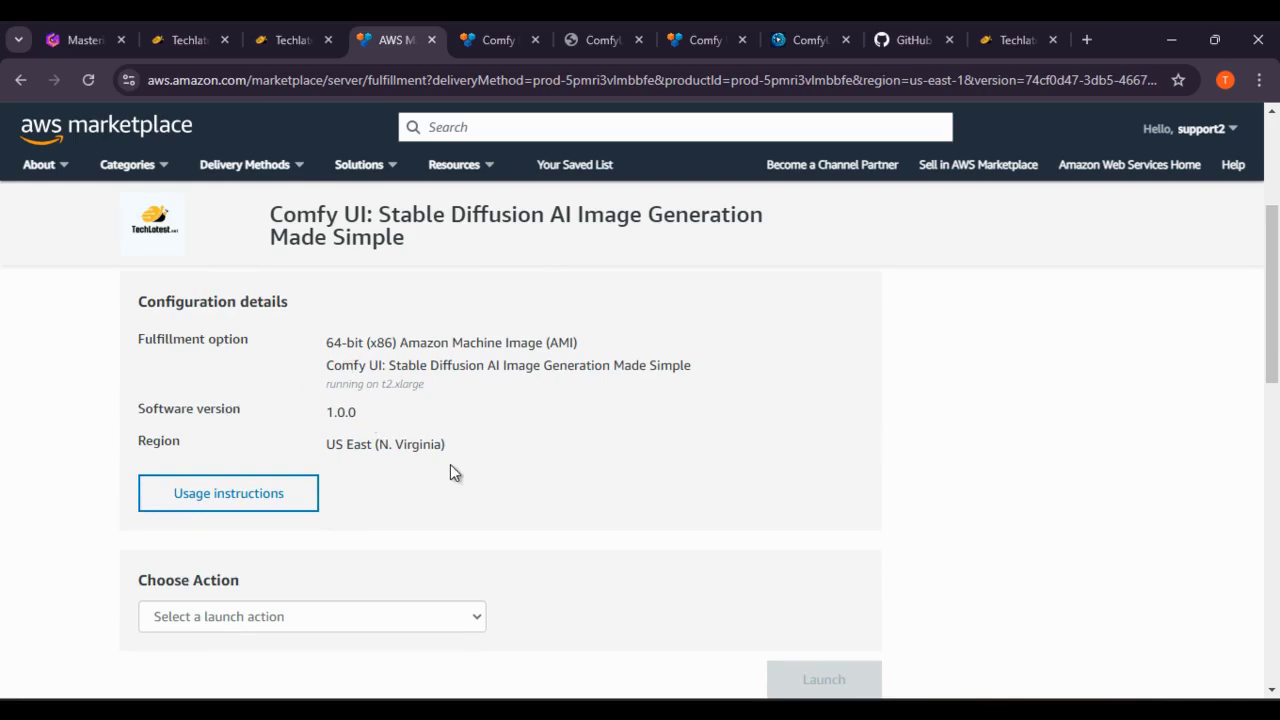
{"action": "scroll", "coordinate": [450, 466], "scroll_direction": "up", "scroll_amount": 3}
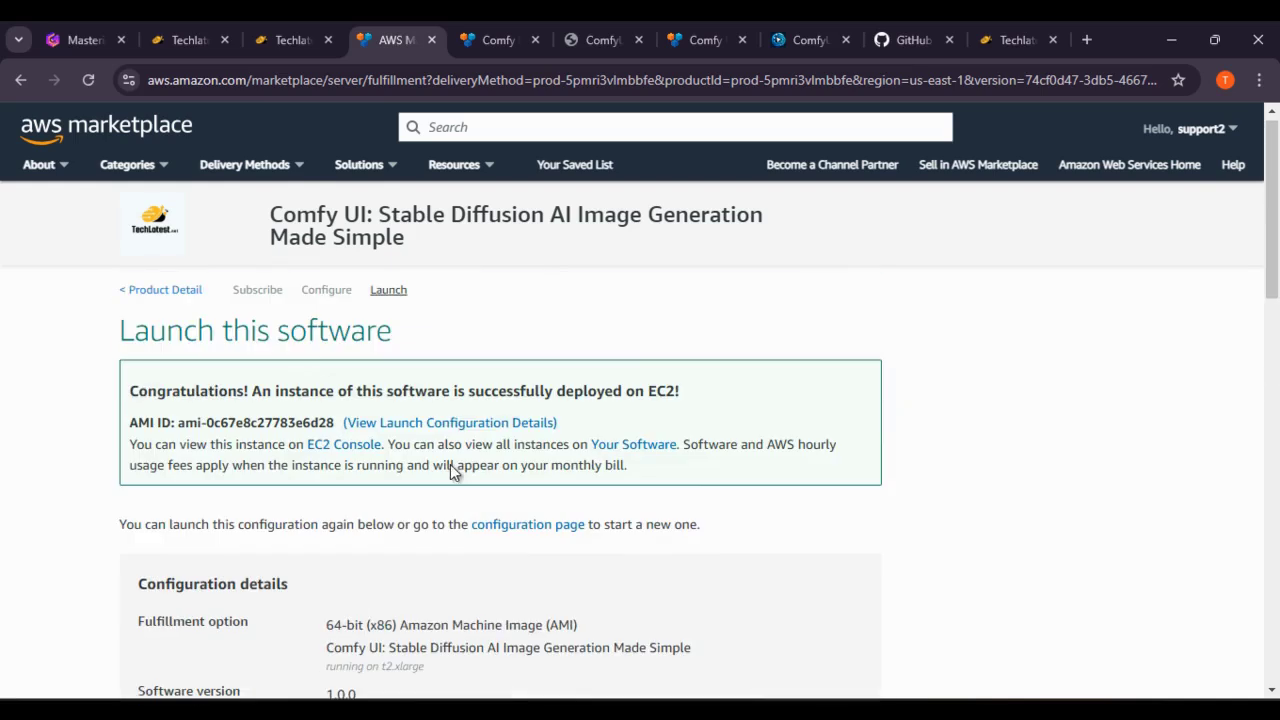
{"action": "left_click", "coordinate": [349, 450]}
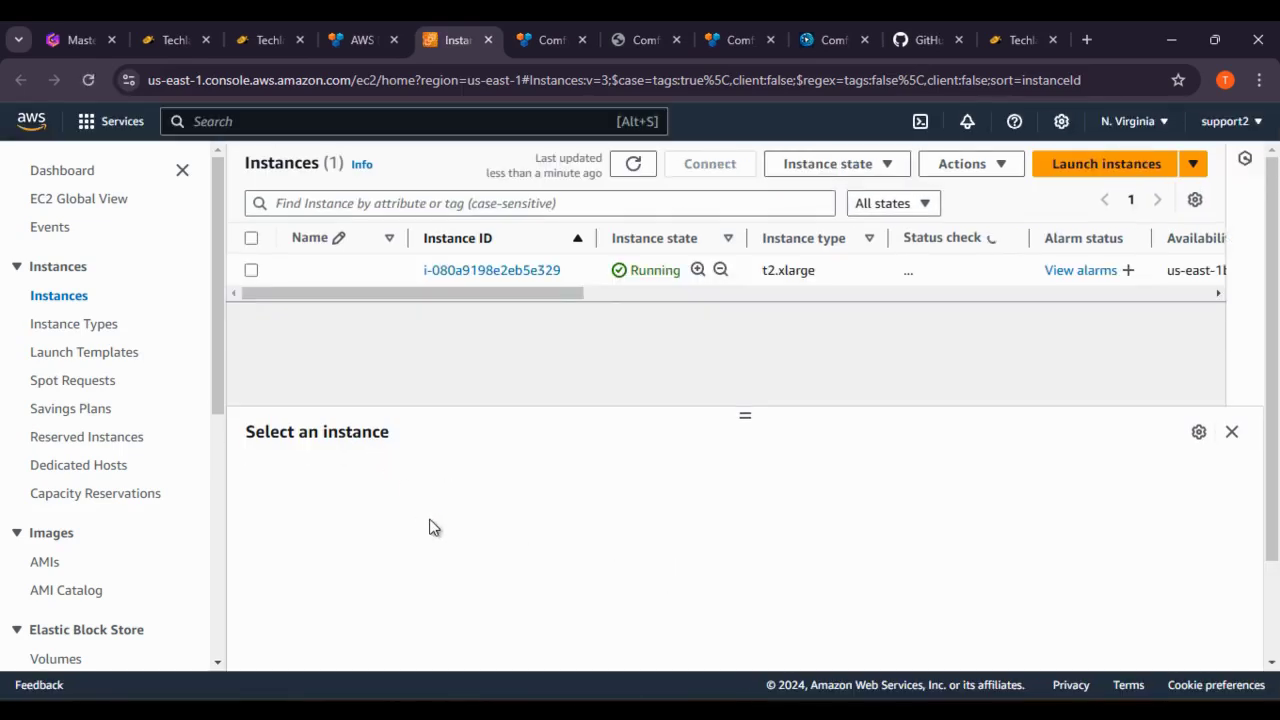
Name the running t2.xlarge instance comfyvm and open its instance summary.
{"action": "left_click", "coordinate": [385, 271]}
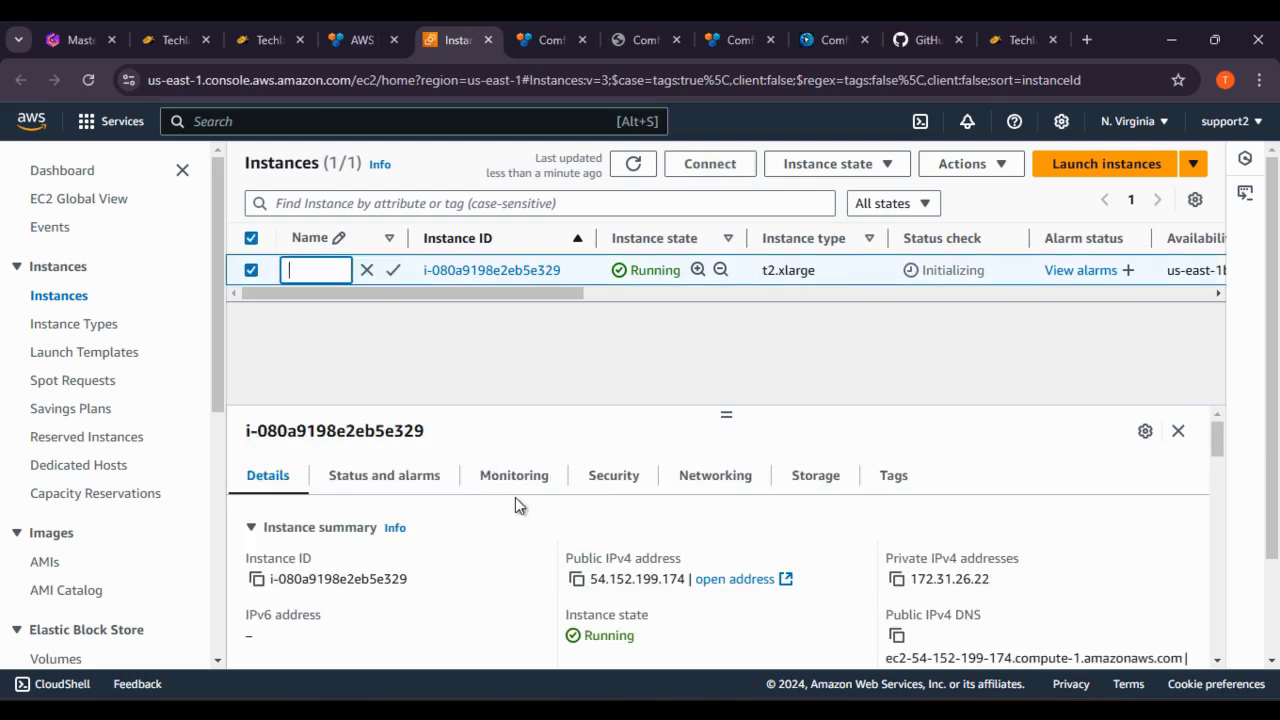
{"action": "type", "text": "comfyvm"}
{"action": "key", "text": "Return"}
{"action": "left_click", "coordinate": [511, 271]}
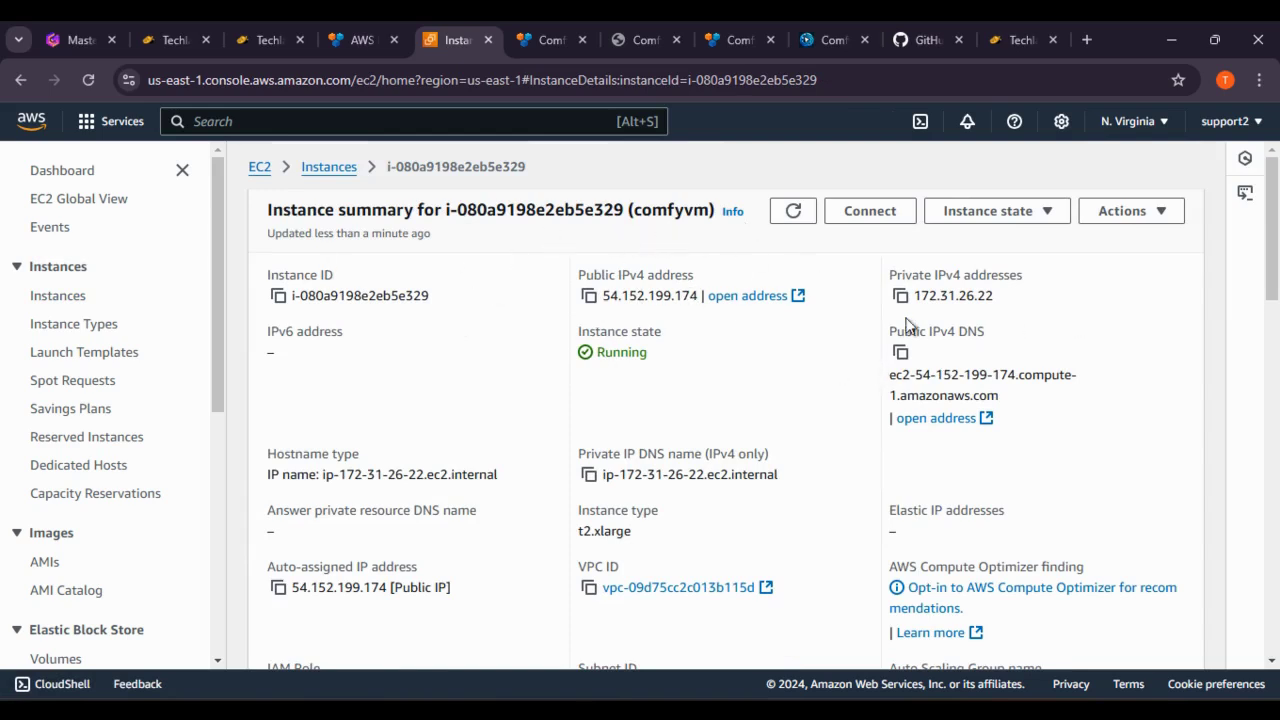
{"action": "scroll", "coordinate": [638, 387], "scroll_direction": "down", "scroll_amount": 1}
{"action": "scroll", "coordinate": [638, 387], "scroll_direction": "up", "scroll_amount": 1}
Go back to the AWS getting started guide and read how to access the ComfyUI web interface over https.
{"action": "left_click", "coordinate": [268, 40]}
{"action": "left_click", "coordinate": [175, 40]}
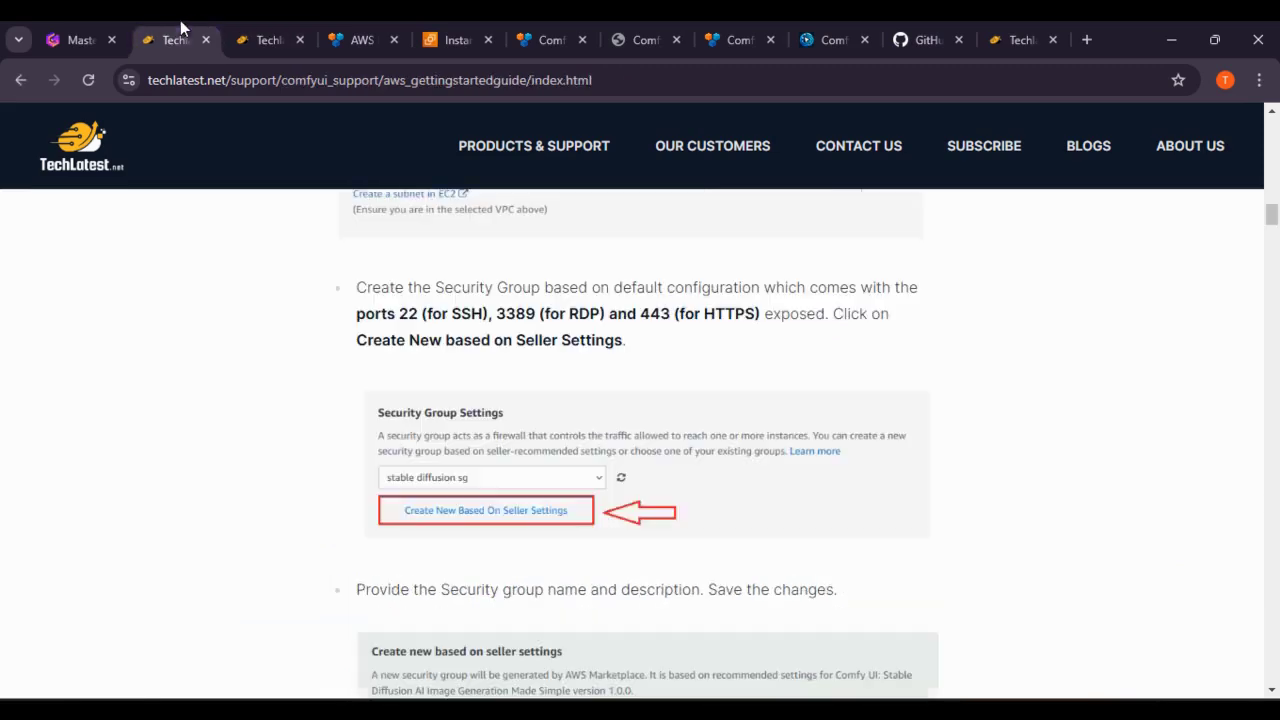
{"action": "scroll", "coordinate": [550, 440], "scroll_direction": "down", "scroll_amount": 8}
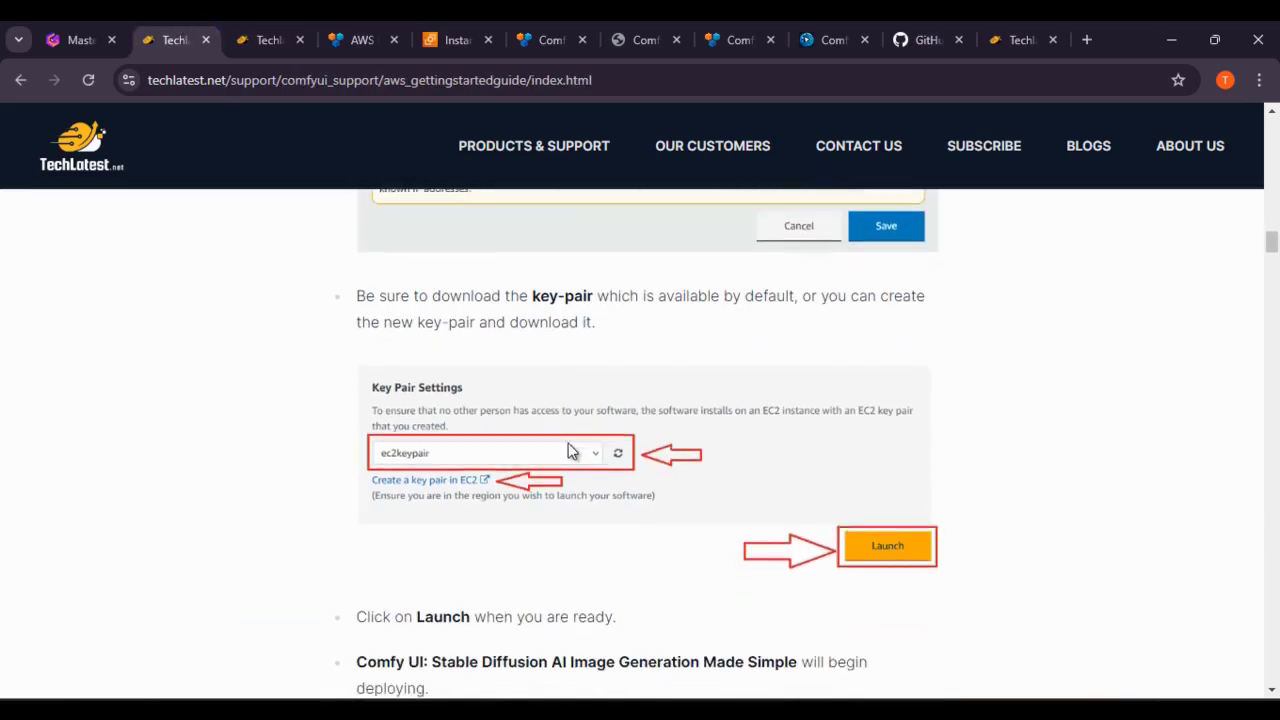
{"action": "scroll", "coordinate": [572, 448], "scroll_direction": "down", "scroll_amount": 7}
{"action": "scroll", "coordinate": [532, 474], "scroll_direction": "down", "scroll_amount": 2}
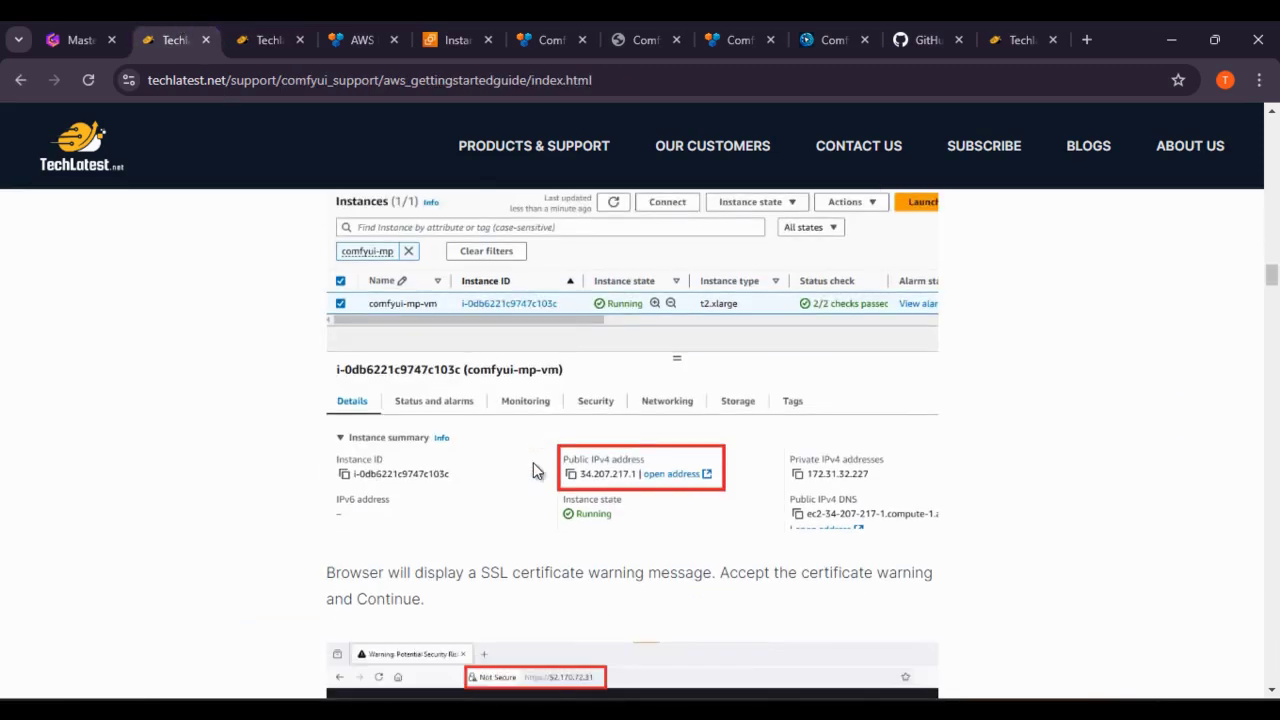
{"action": "scroll", "coordinate": [546, 477], "scroll_direction": "up", "scroll_amount": 2}
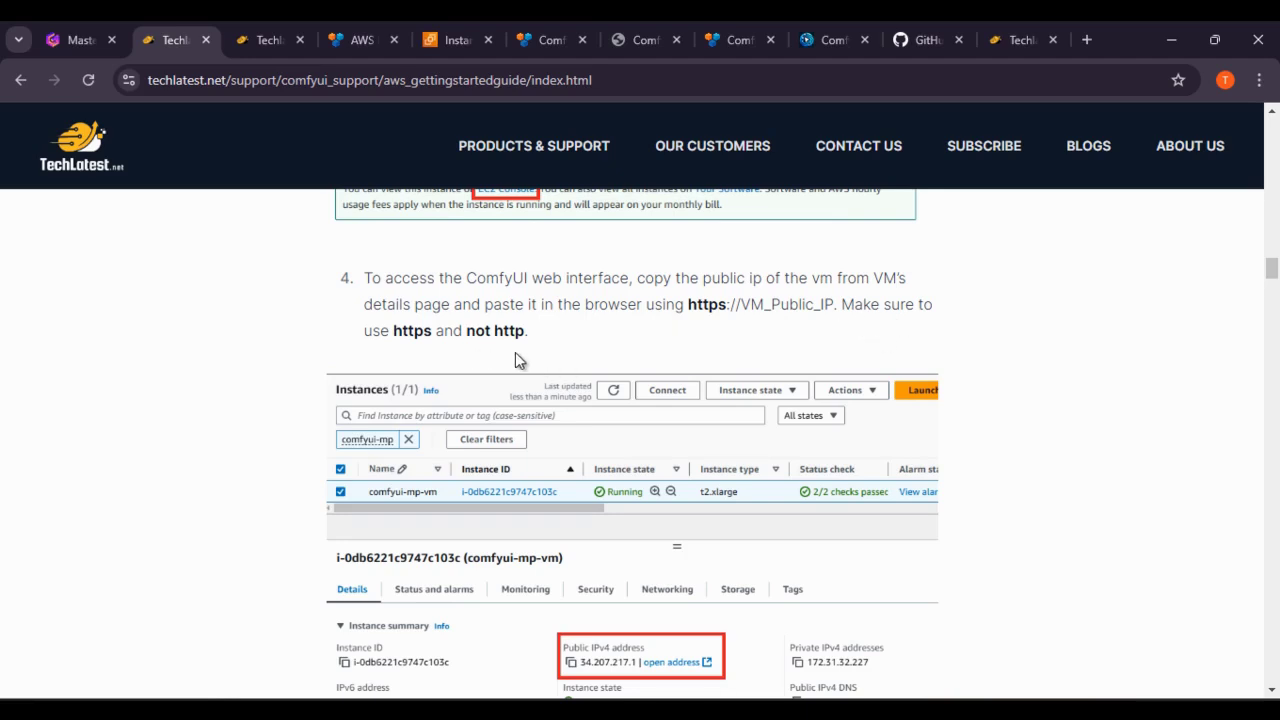
Return to the comfyvm instance summary and copy its public IPv4 address.
{"action": "left_click", "coordinate": [360, 36]}
{"action": "left_click", "coordinate": [455, 40]}
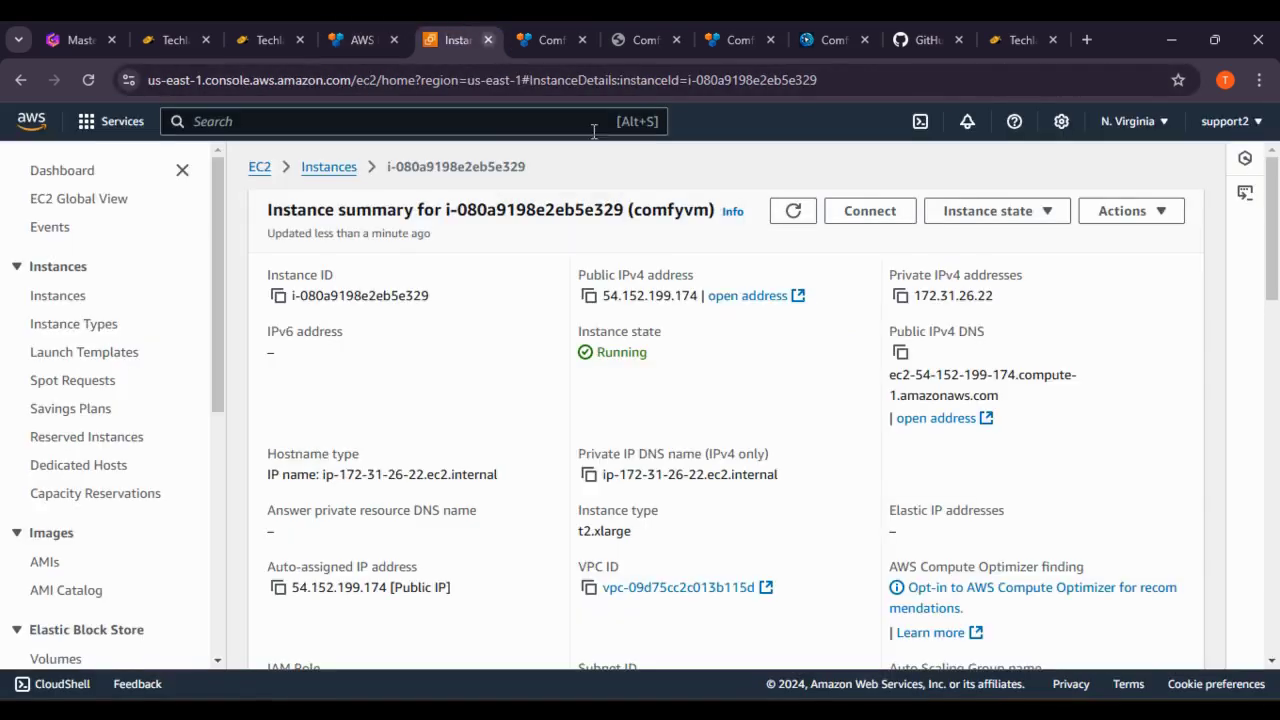
{"action": "left_click", "coordinate": [590, 297]}
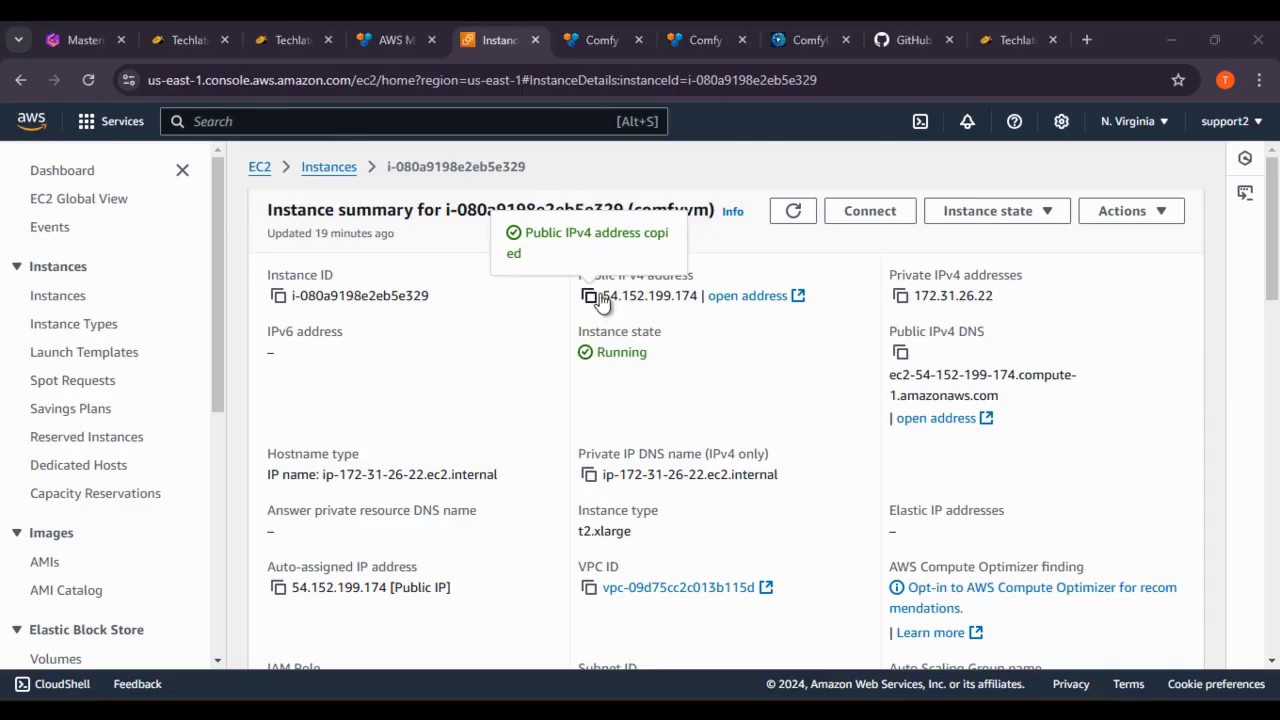
{"action": "left_click", "coordinate": [1094, 39]}
{"action": "type", "text": "htt"}
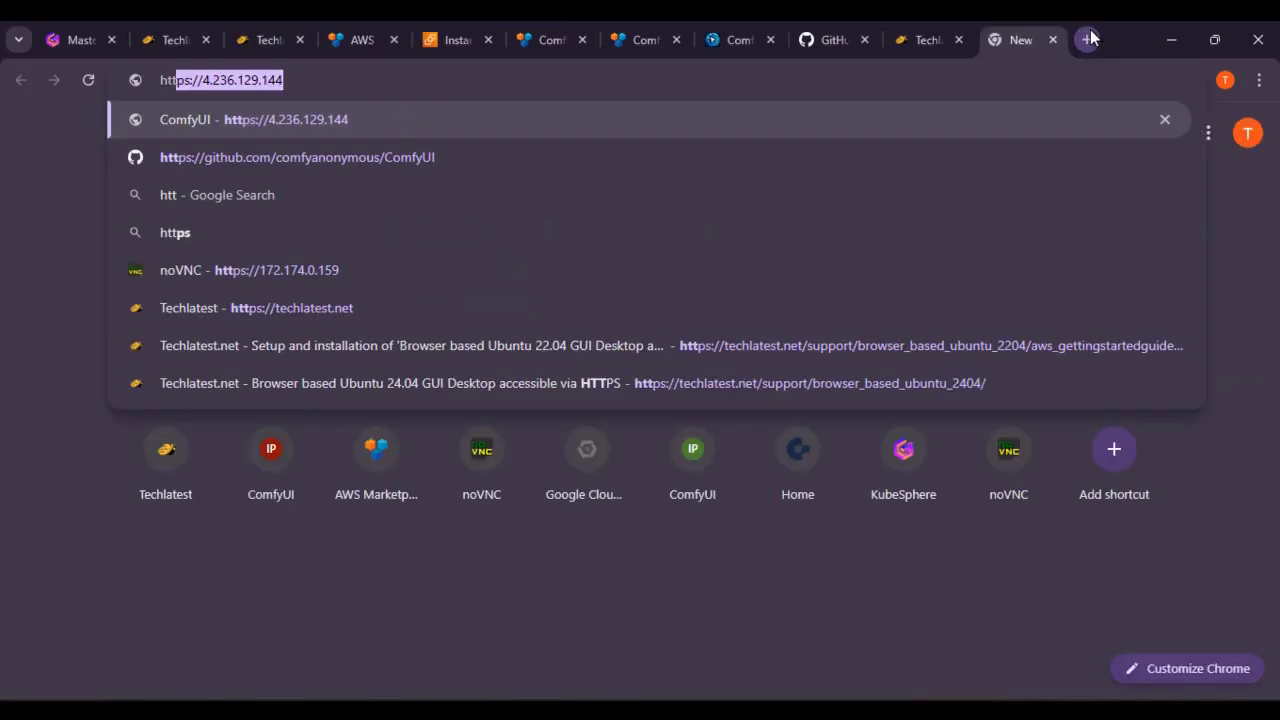
{"action": "left_click", "coordinate": [213, 79]}
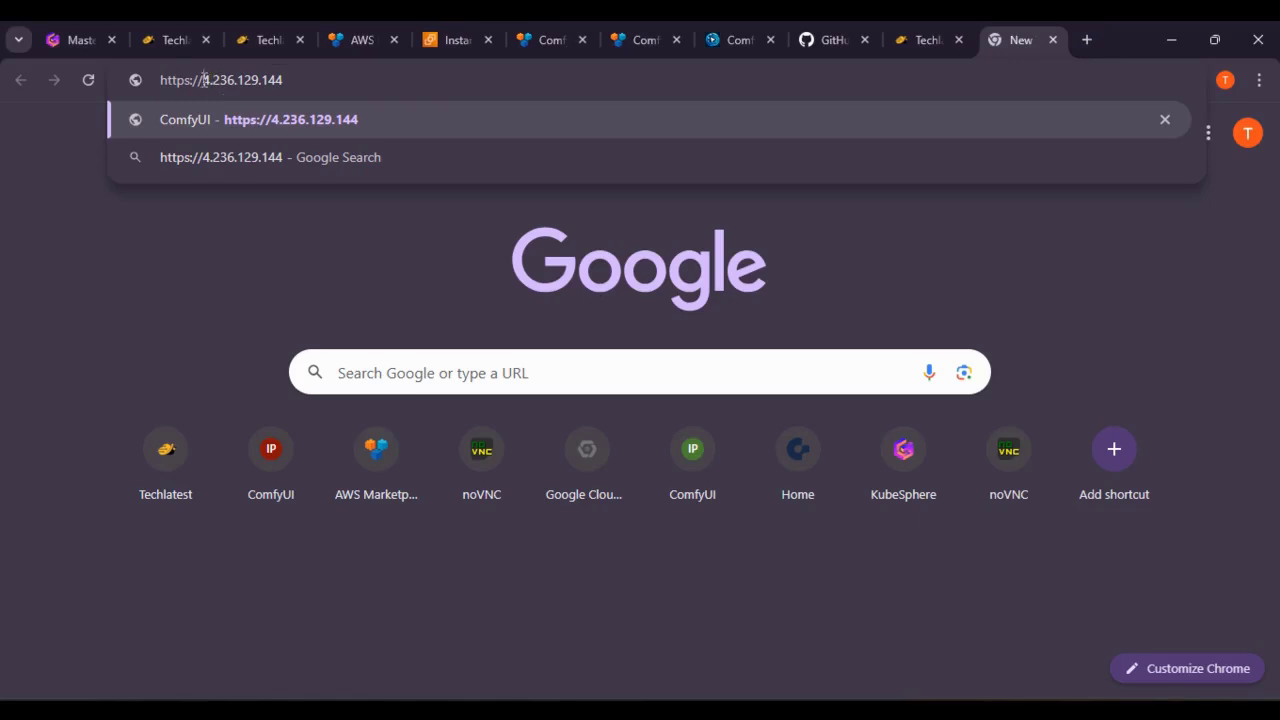
{"action": "left_click_drag", "start_coordinate": [204, 79], "coordinate": [380, 84]}
{"action": "key", "text": "ctrl+v"}
{"action": "key", "text": "Return"}
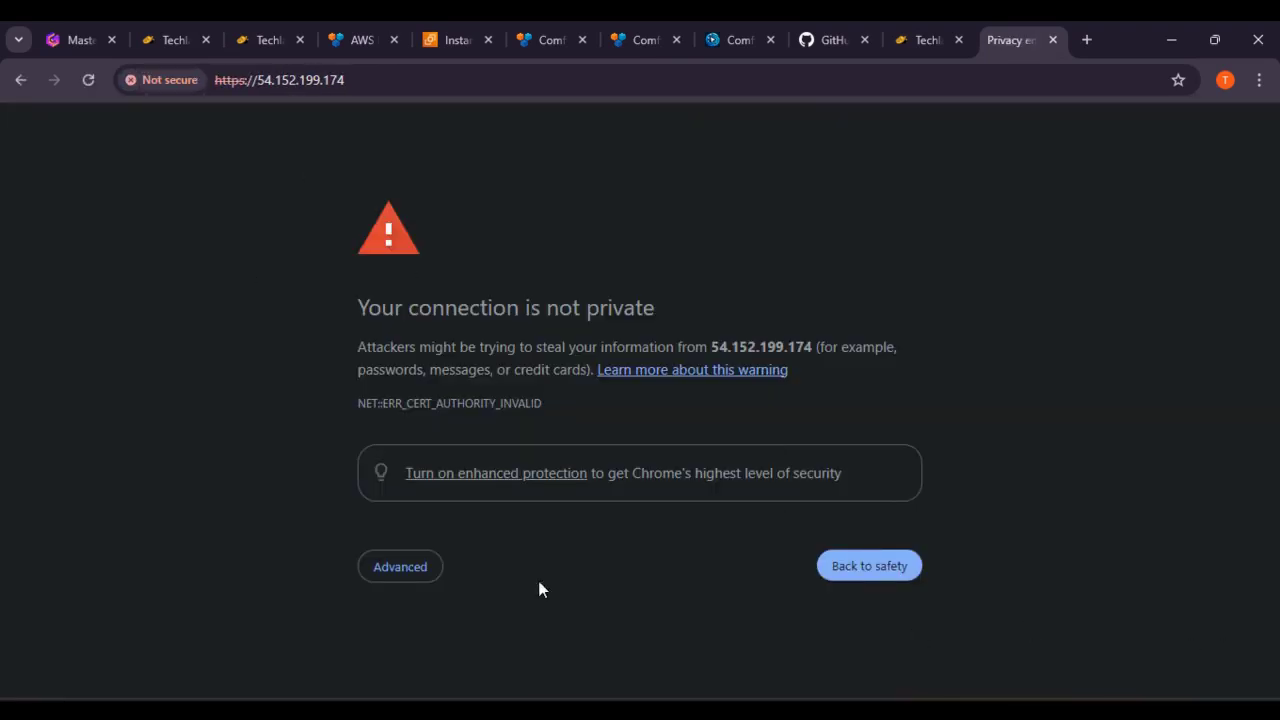
Accept the certificate warning and proceed to the unsafe site 54.152.199.174.
{"action": "left_click", "coordinate": [432, 567]}
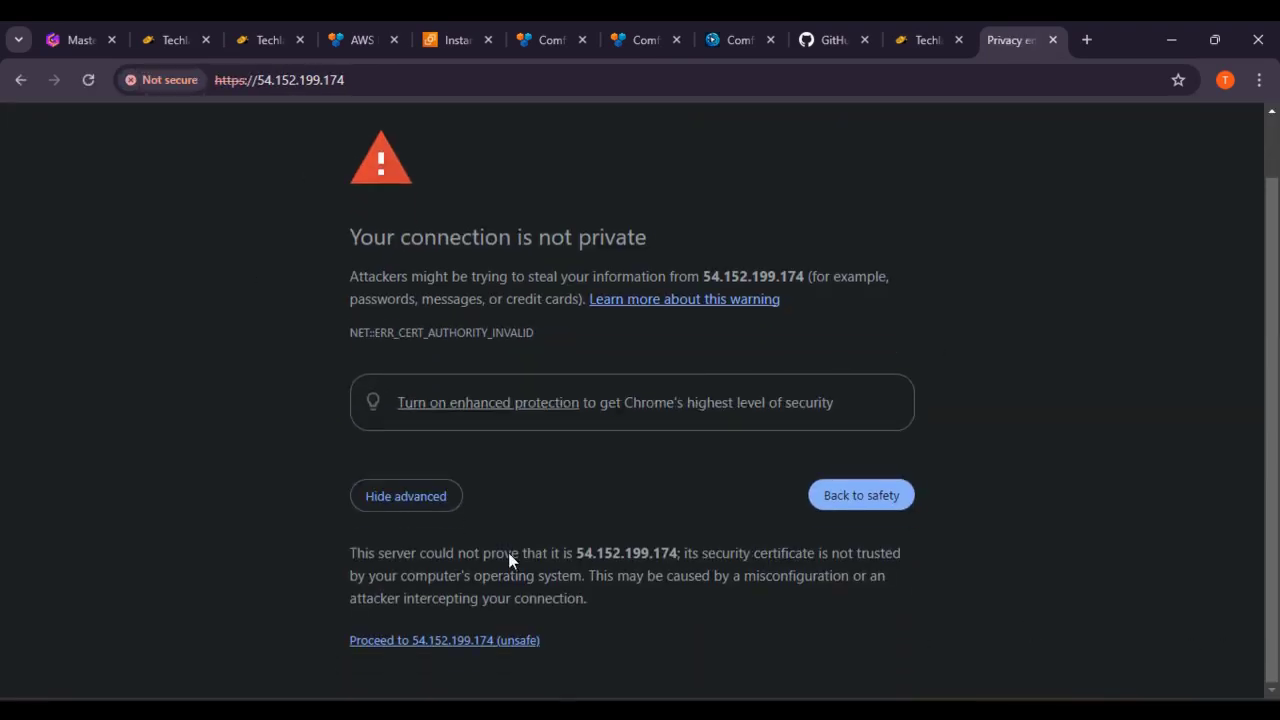
{"action": "left_click", "coordinate": [447, 641]}
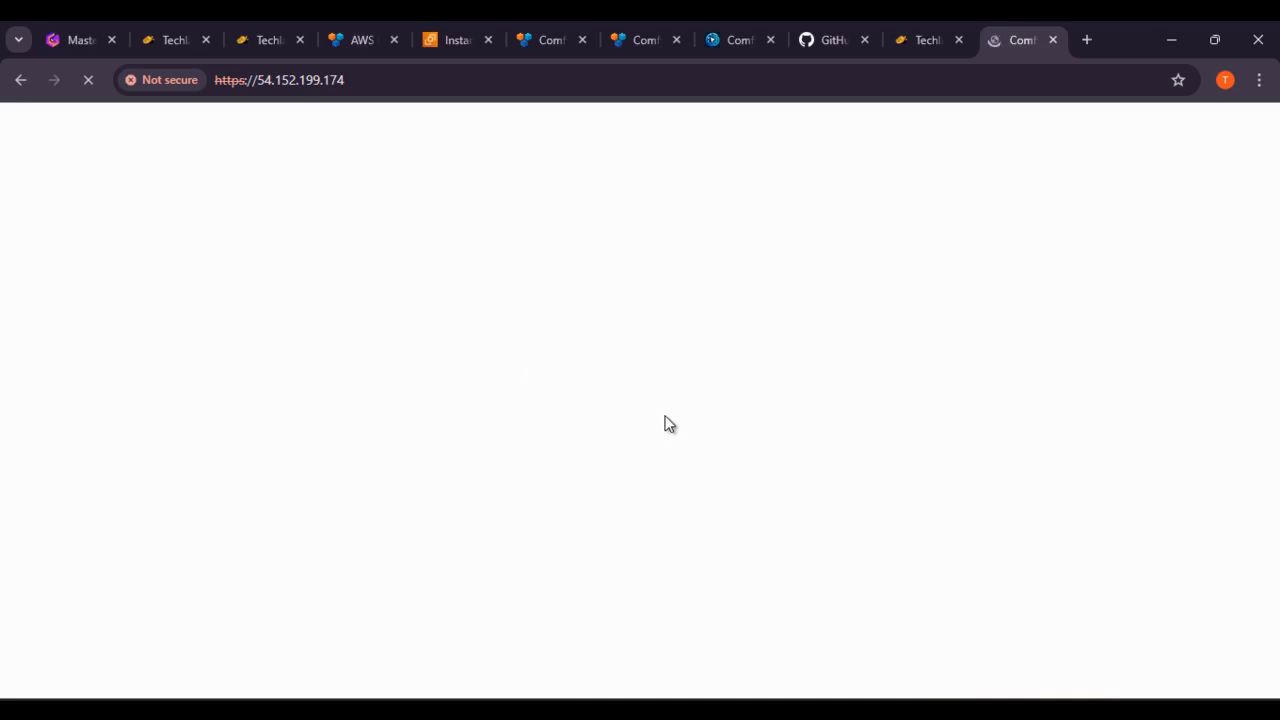
Go back to the AWS getting started guide and read about the SSL certificate warning and ComfyUI's default workflow.
{"action": "left_click", "coordinate": [260, 28]}
{"action": "scroll", "coordinate": [534, 443], "scroll_direction": "down", "scroll_amount": 2}
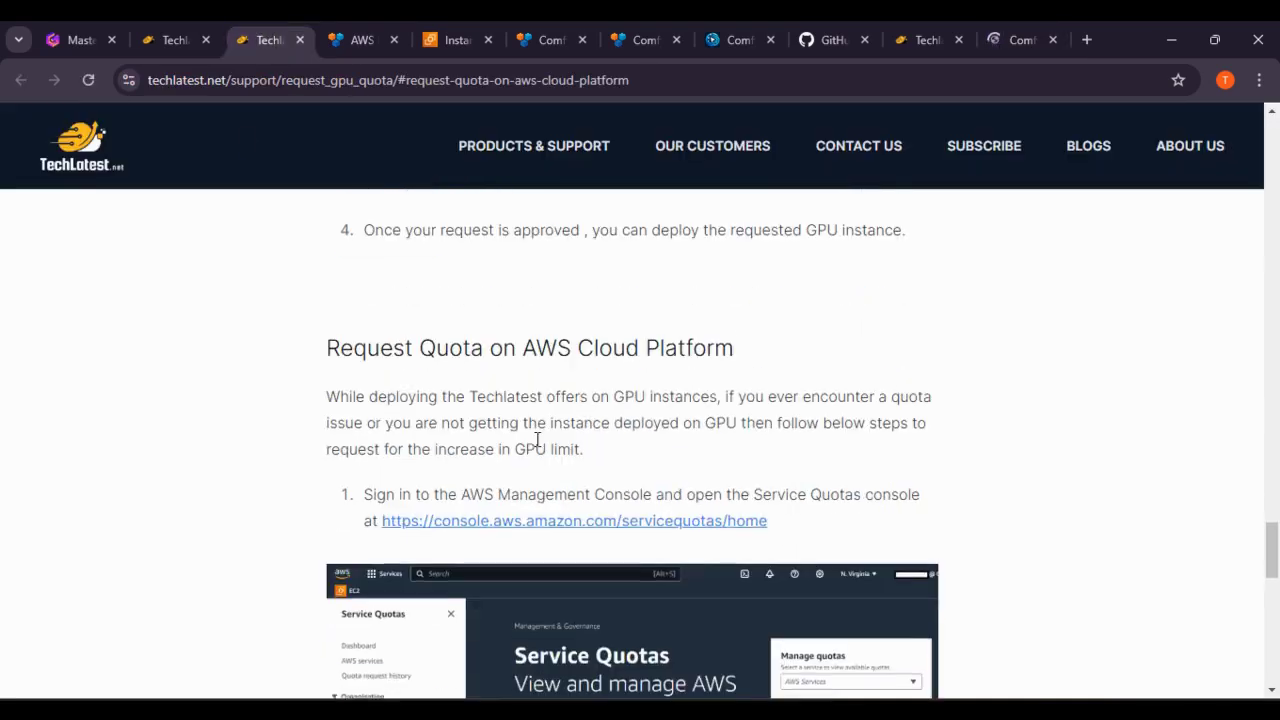
{"action": "left_click", "coordinate": [171, 29]}
{"action": "scroll", "coordinate": [556, 382], "scroll_direction": "up", "scroll_amount": 15}
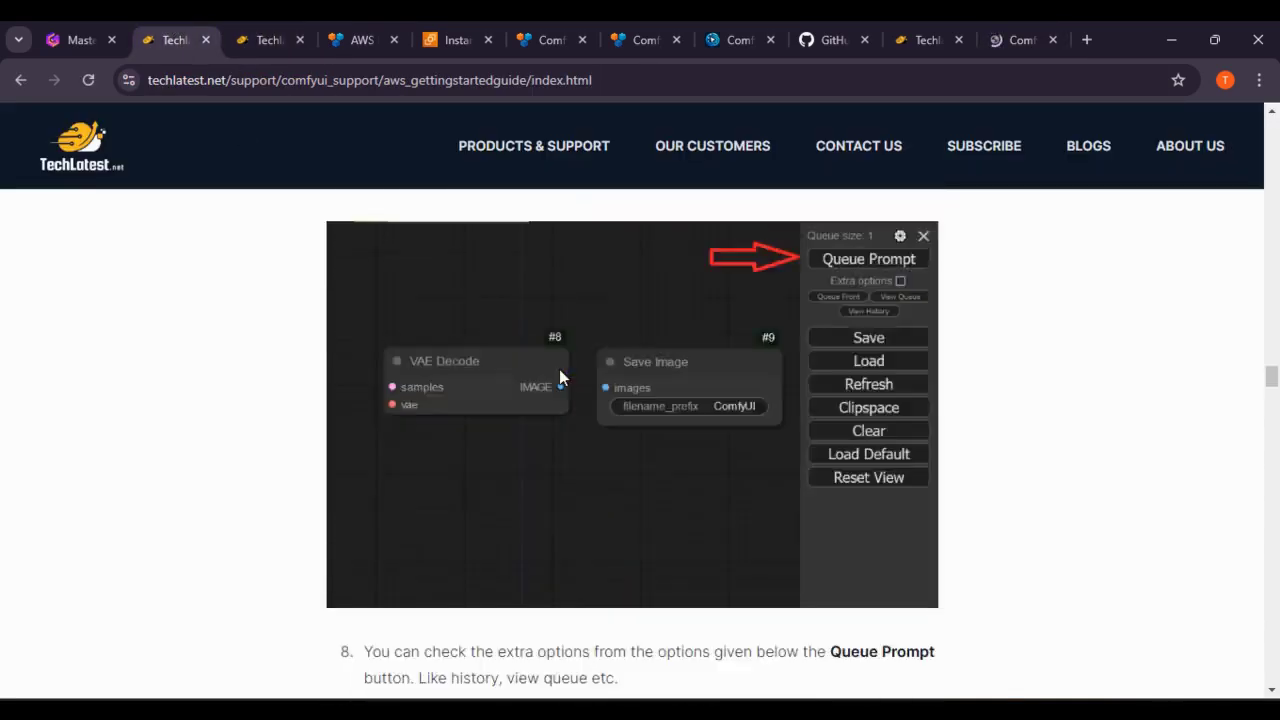
{"action": "scroll", "coordinate": [558, 377], "scroll_direction": "up", "scroll_amount": 12}
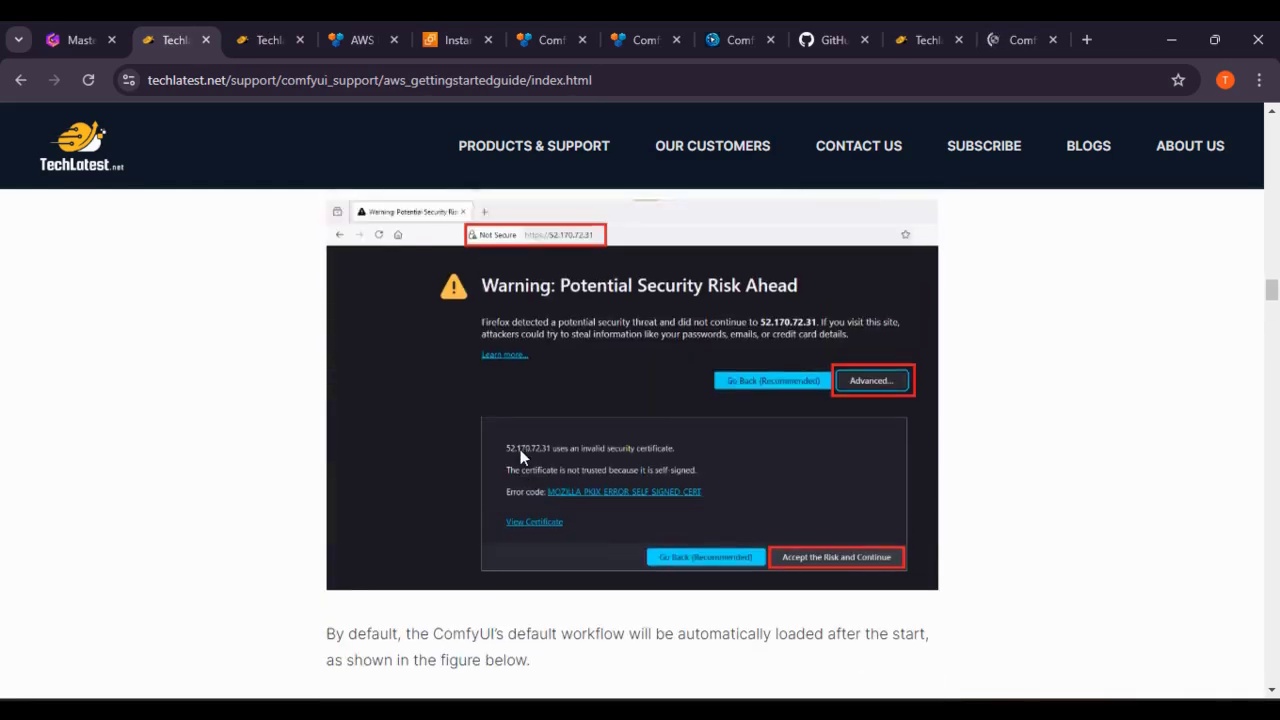
{"action": "scroll", "coordinate": [587, 470], "scroll_direction": "down", "scroll_amount": 7}
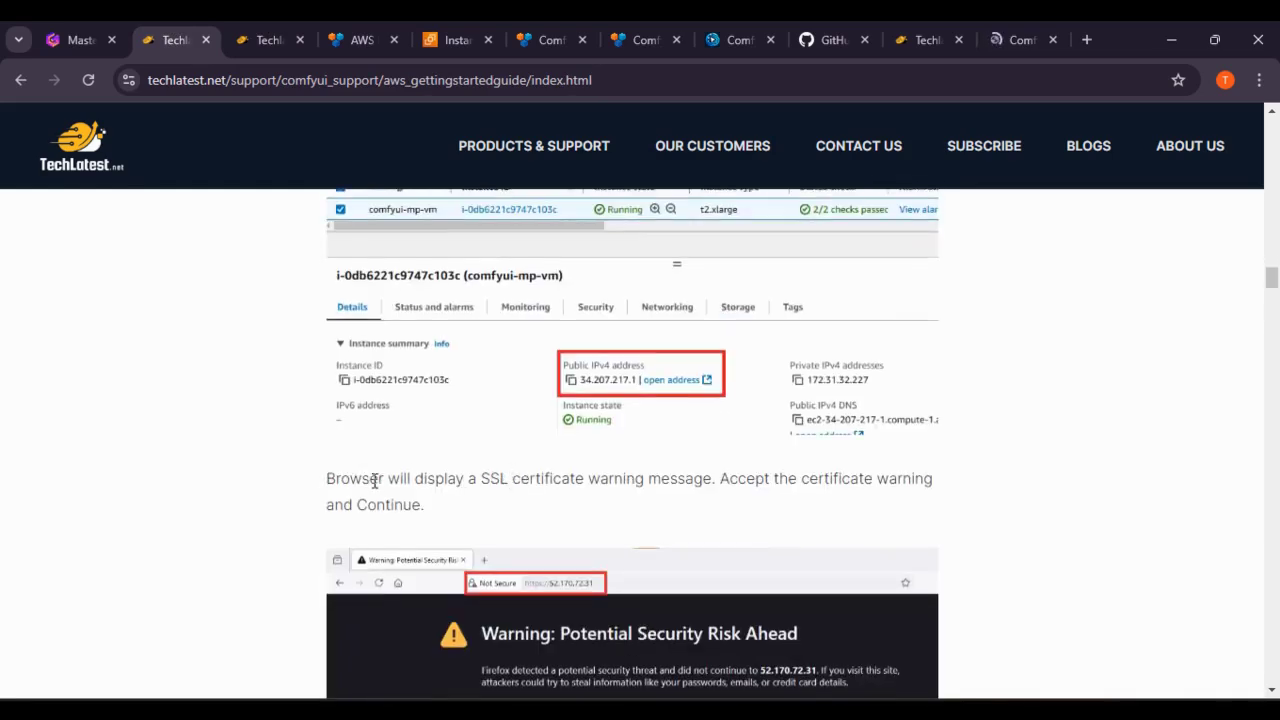
{"action": "scroll", "coordinate": [452, 478], "scroll_direction": "down", "scroll_amount": 2}
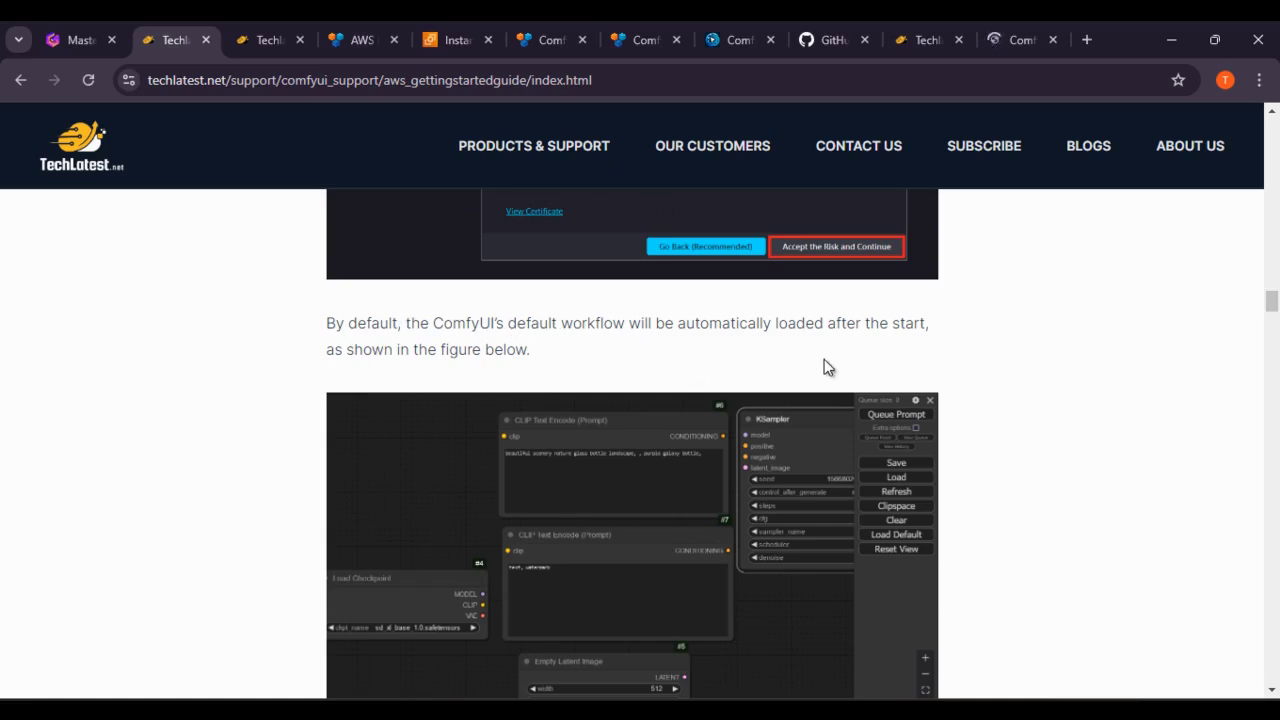
Return to the ComfyUI page and examine the nodes of the default workflow.
{"action": "left_click", "coordinate": [1004, 38]}
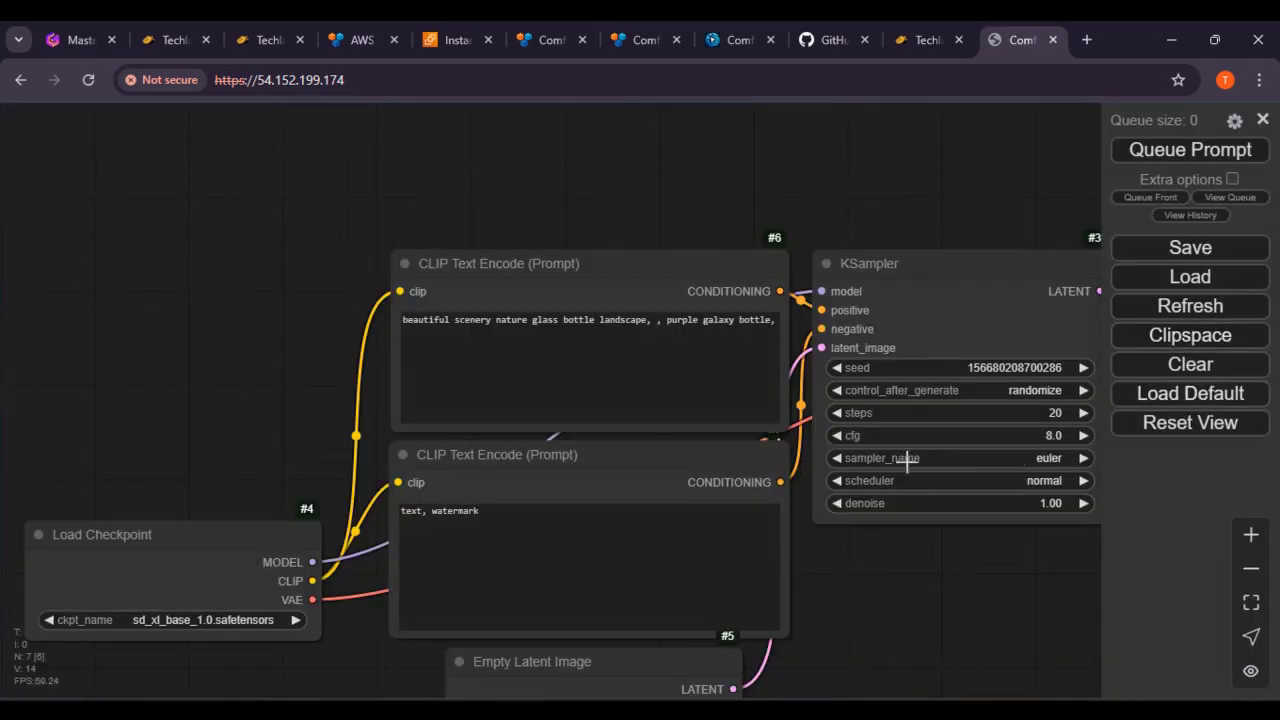
{"action": "left_click_drag", "start_coordinate": [335, 255], "coordinate": [266, 199]}
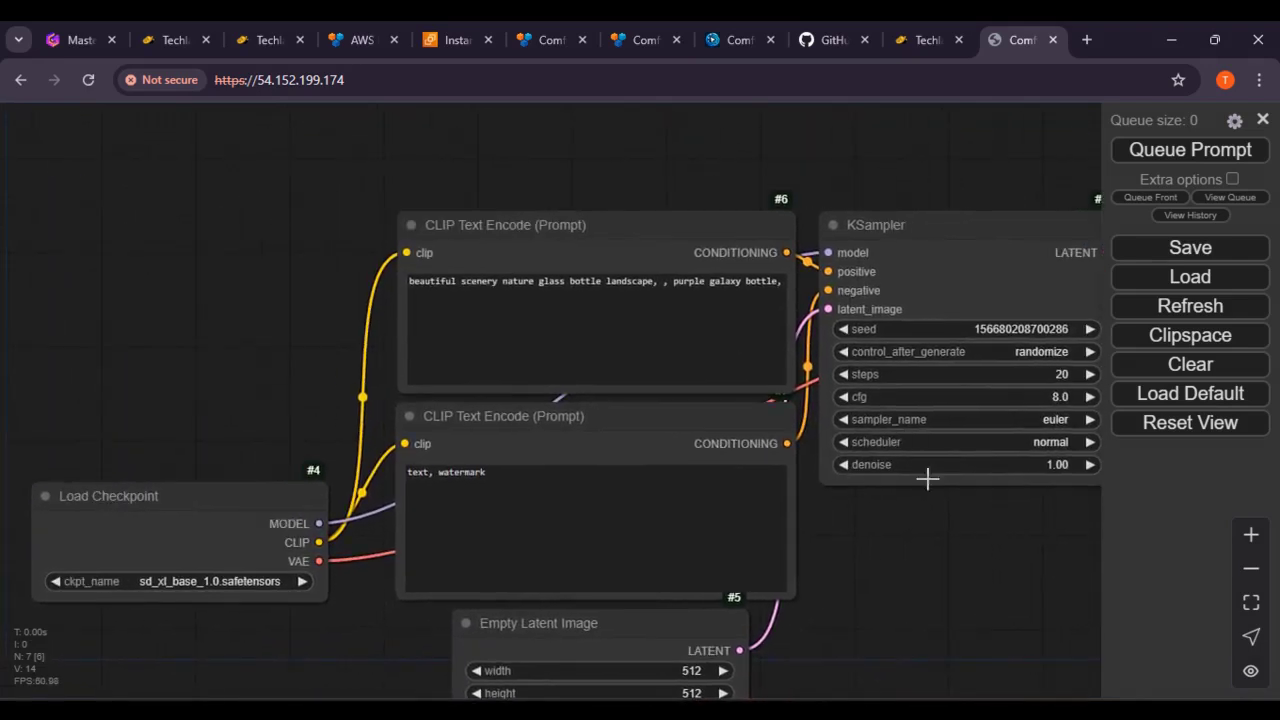
{"action": "left_click_drag", "start_coordinate": [963, 562], "coordinate": [941, 527]}
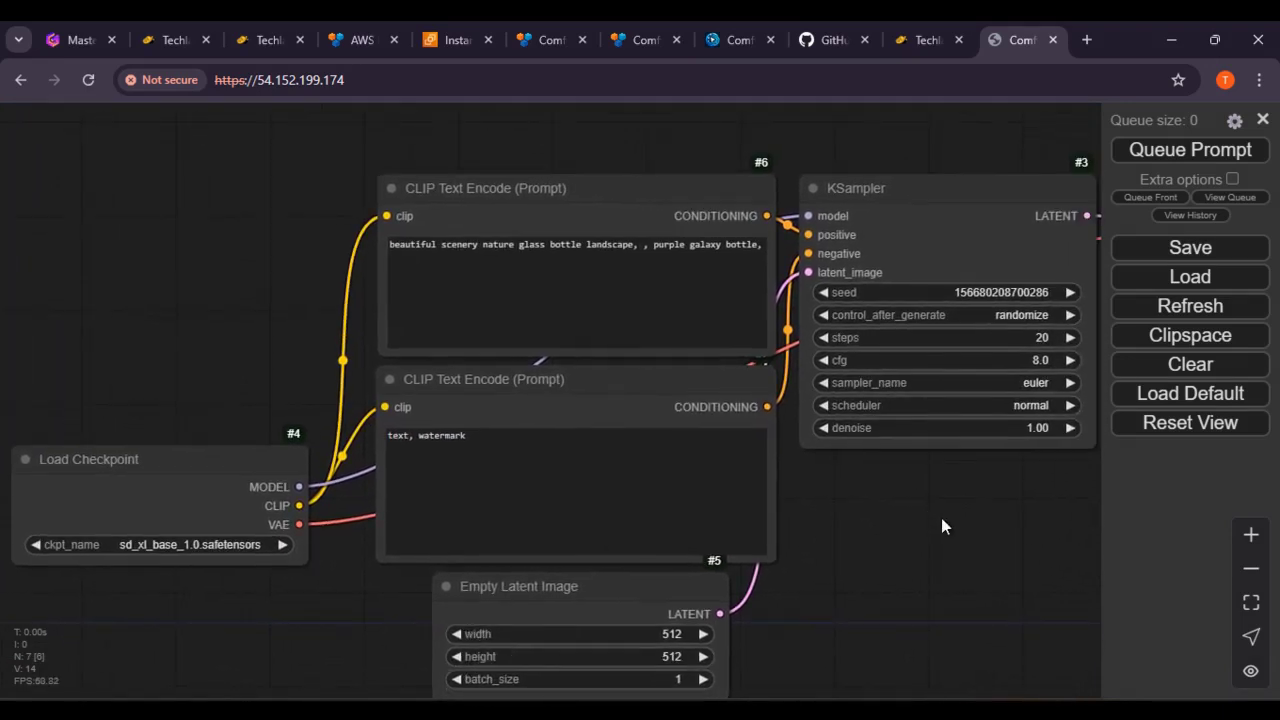
Read the guide's notes on loading the default workflow and on the included SDXL Base 1.0 checkpoint model.
{"action": "left_click", "coordinate": [175, 40]}
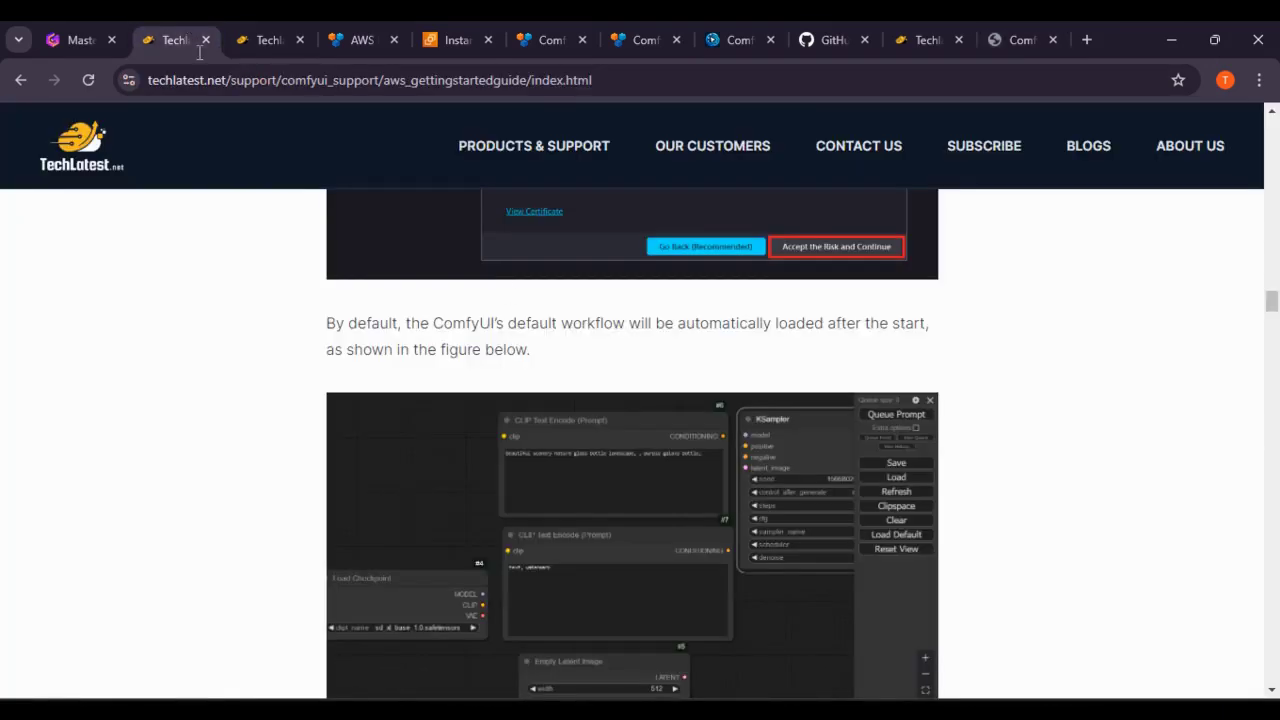
{"action": "scroll", "coordinate": [654, 400], "scroll_direction": "down", "scroll_amount": 6}
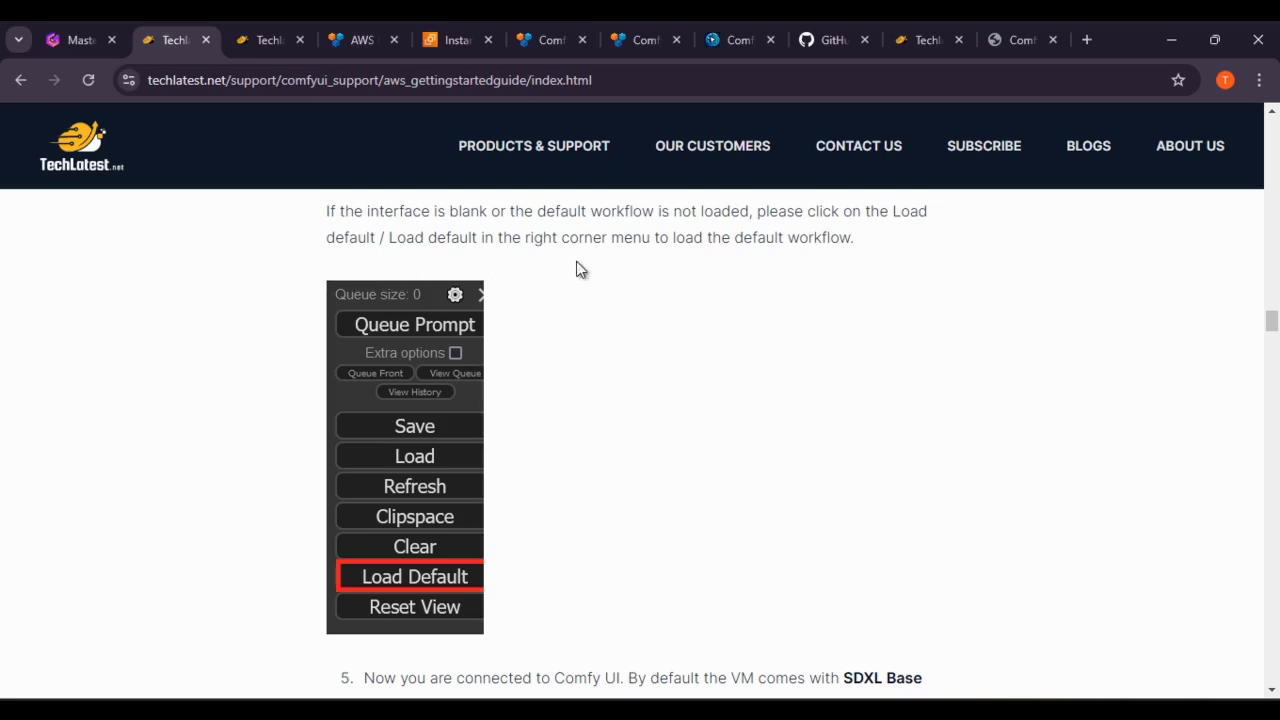
{"action": "scroll", "coordinate": [763, 280], "scroll_direction": "down", "scroll_amount": 3}
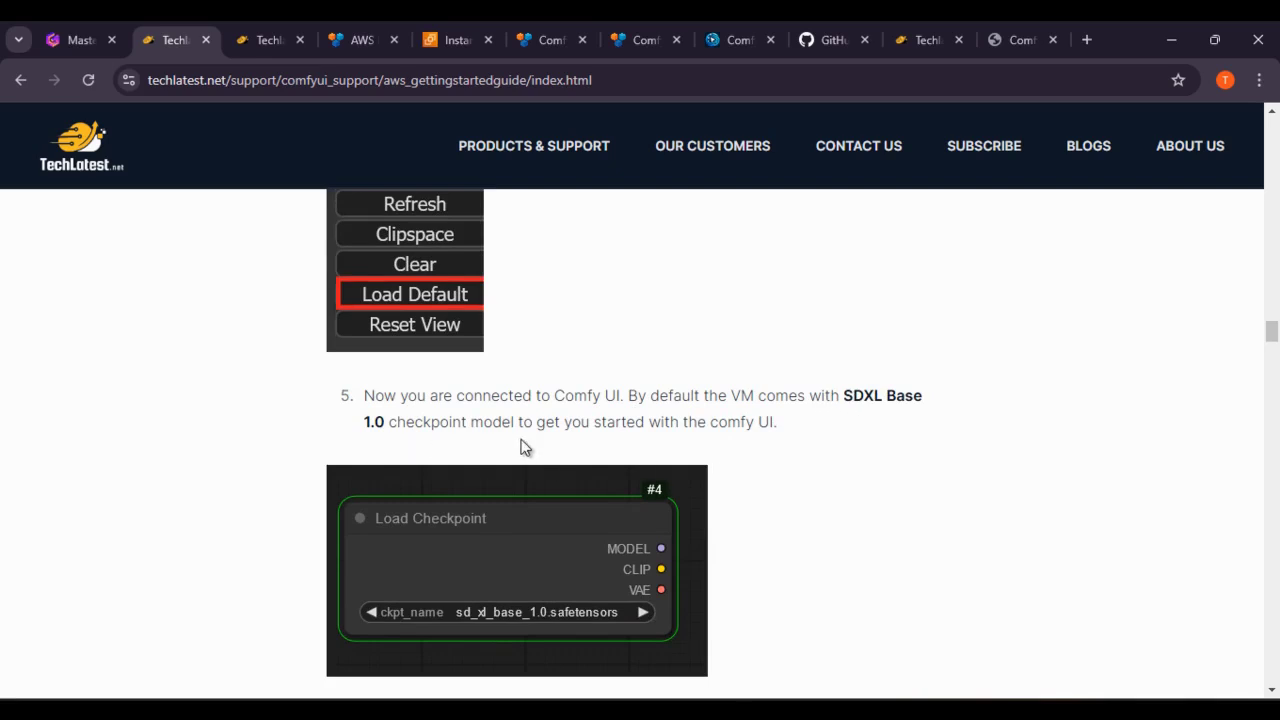
Examine the Load Checkpoint node and the CLIP Text Encode prompt nodes in the ComfyUI workflow.
{"action": "left_click", "coordinate": [1000, 36]}
{"action": "left_click_drag", "start_coordinate": [174, 330], "coordinate": [429, 295]}
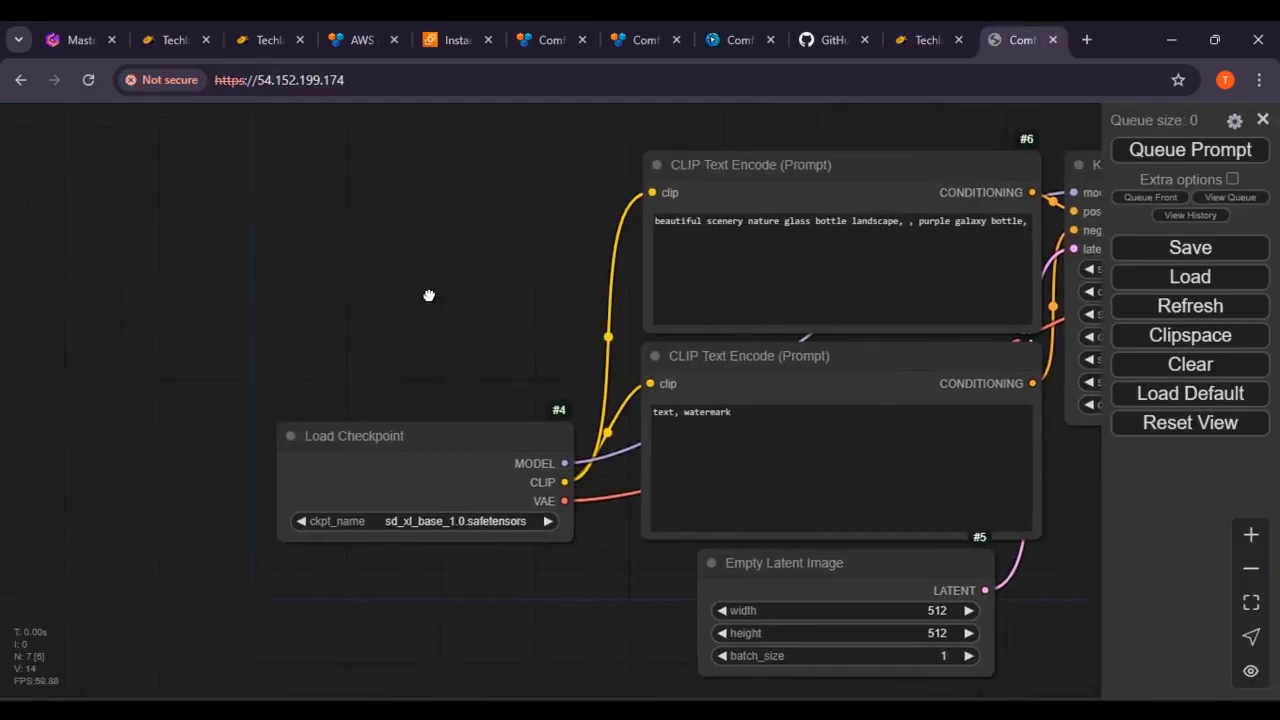
{"action": "scroll", "coordinate": [475, 396], "scroll_direction": "up", "scroll_amount": 2}
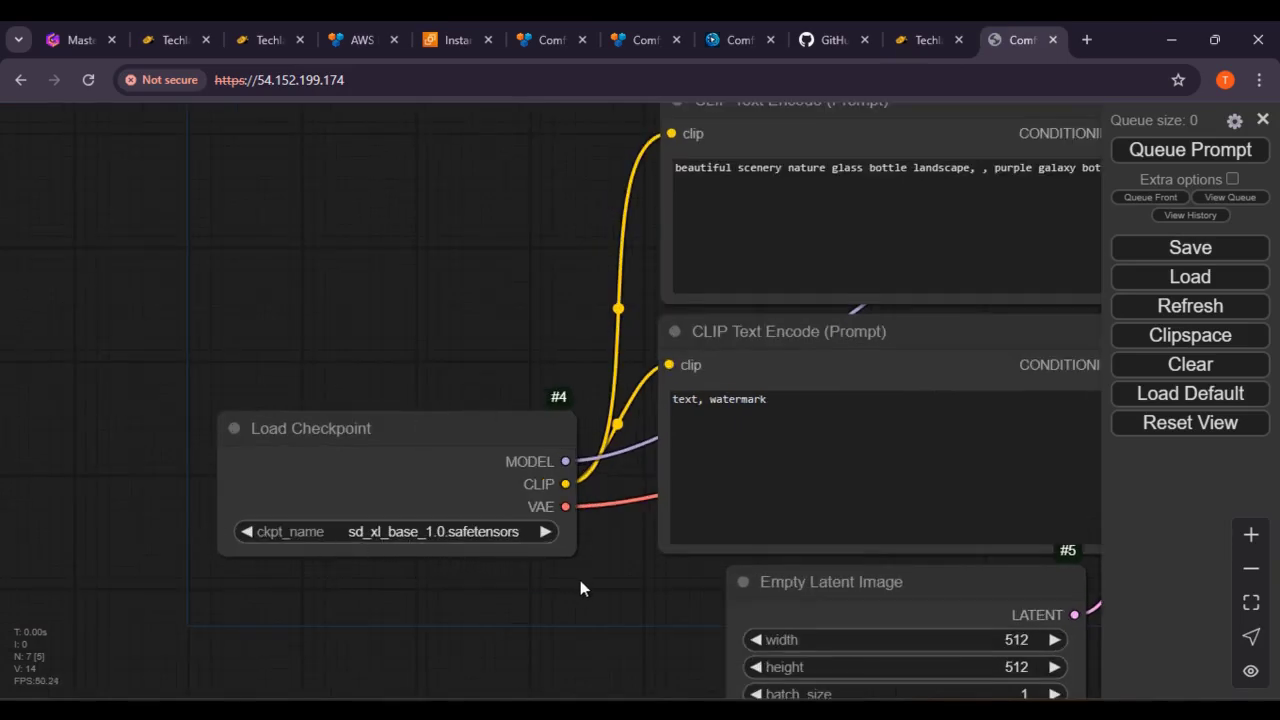
{"action": "left_click_drag", "start_coordinate": [580, 586], "coordinate": [210, 600]}
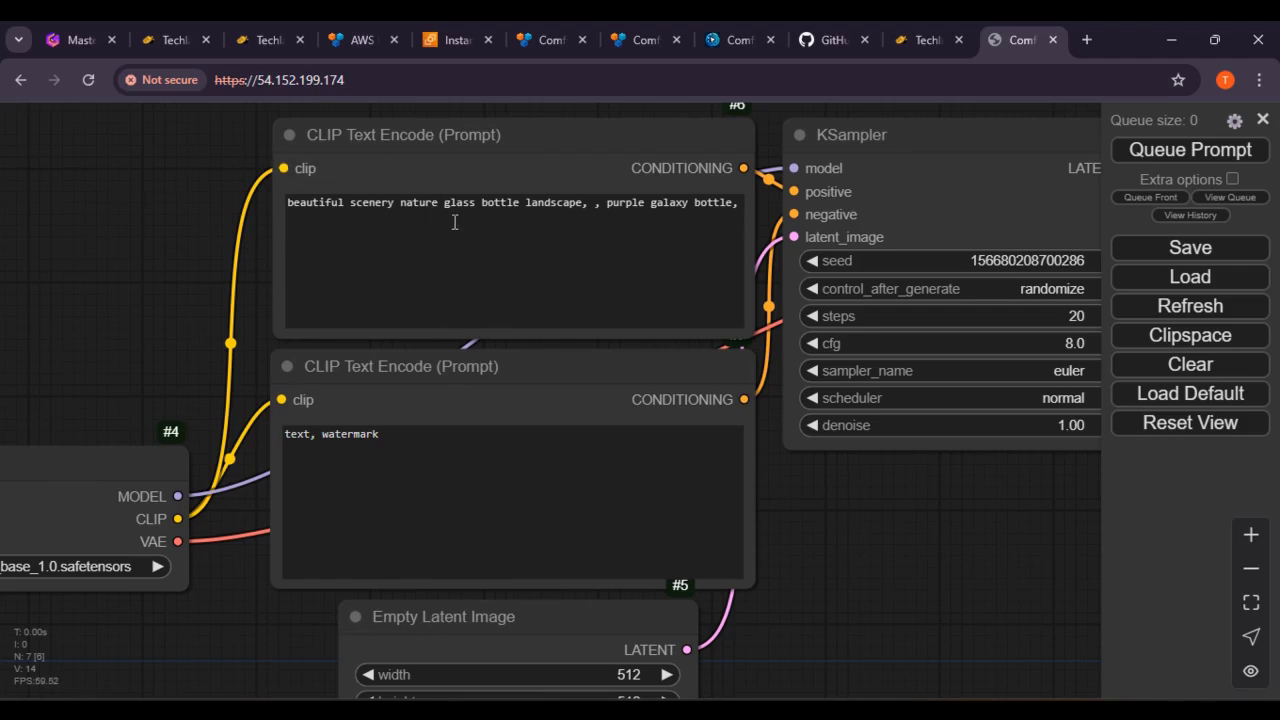
Read step 6 of the guide on providing the prompt, image size, batch count and sampler settings.
{"action": "left_click", "coordinate": [192, 24]}
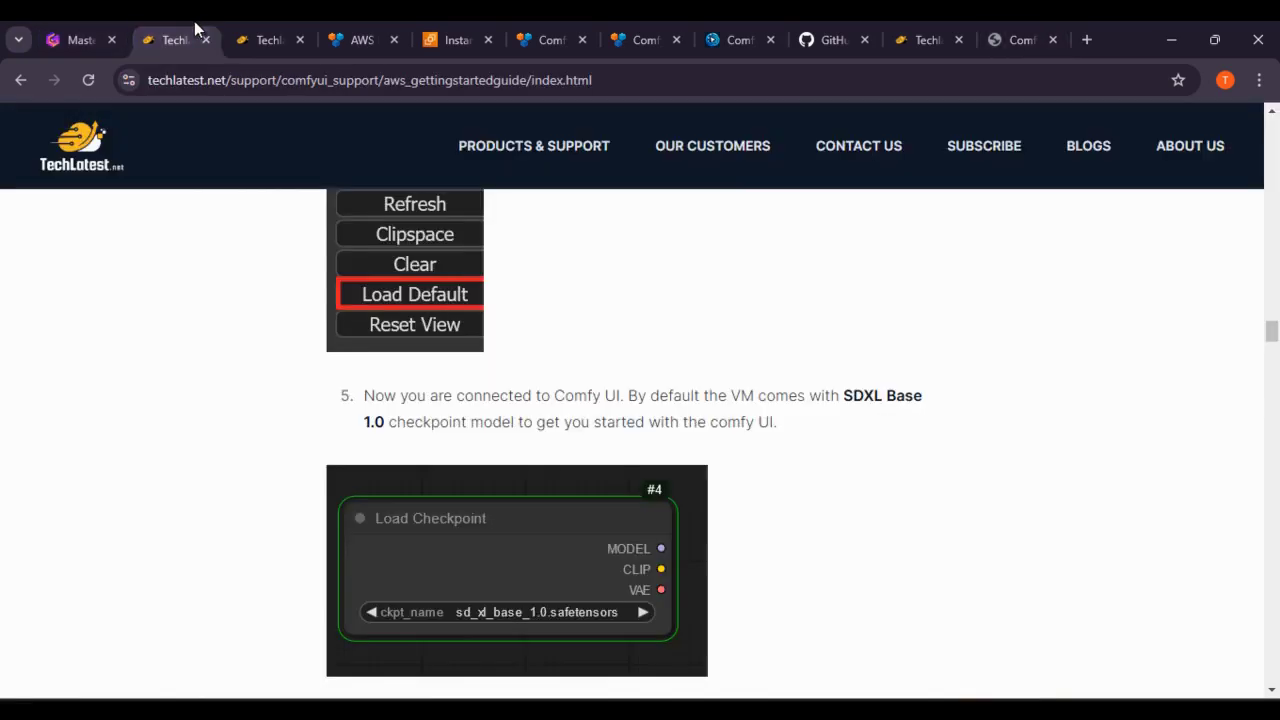
{"action": "scroll", "coordinate": [531, 399], "scroll_direction": "down", "scroll_amount": 1}
{"action": "scroll", "coordinate": [531, 399], "scroll_direction": "down", "scroll_amount": 2}
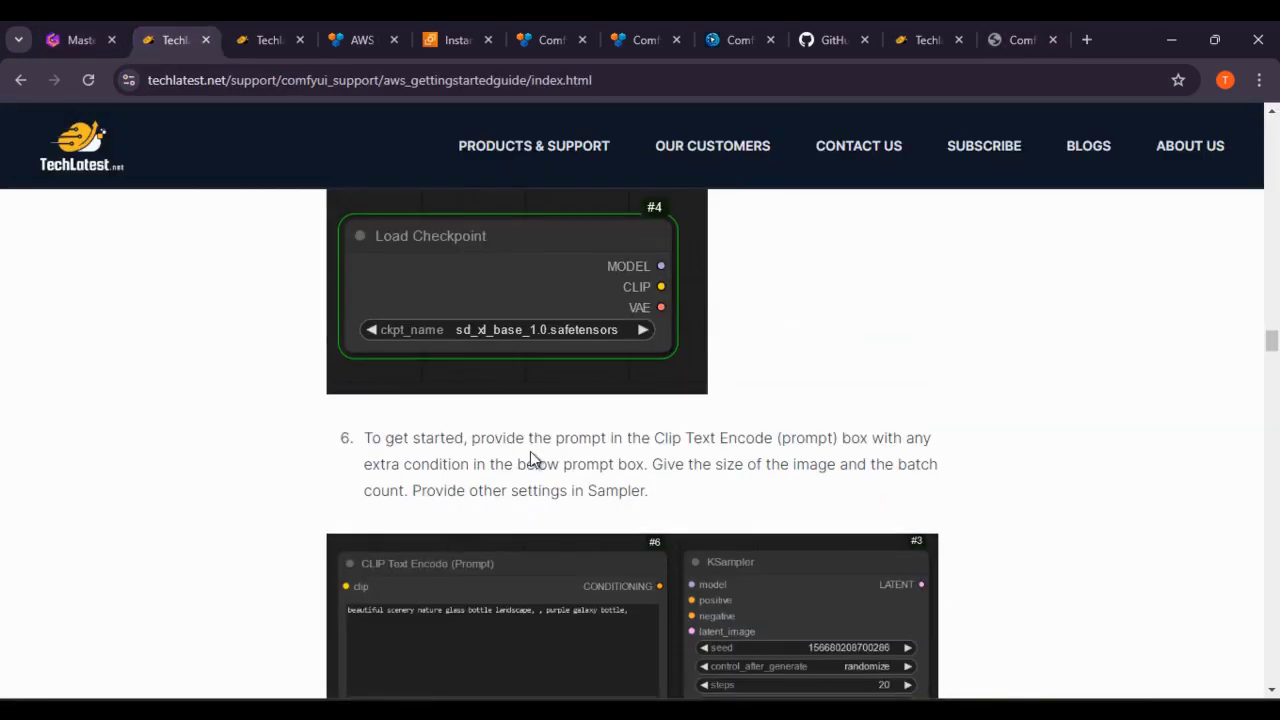
{"action": "scroll", "coordinate": [530, 459], "scroll_direction": "down", "scroll_amount": 1}
{"action": "scroll", "coordinate": [623, 437], "scroll_direction": "down", "scroll_amount": 3}
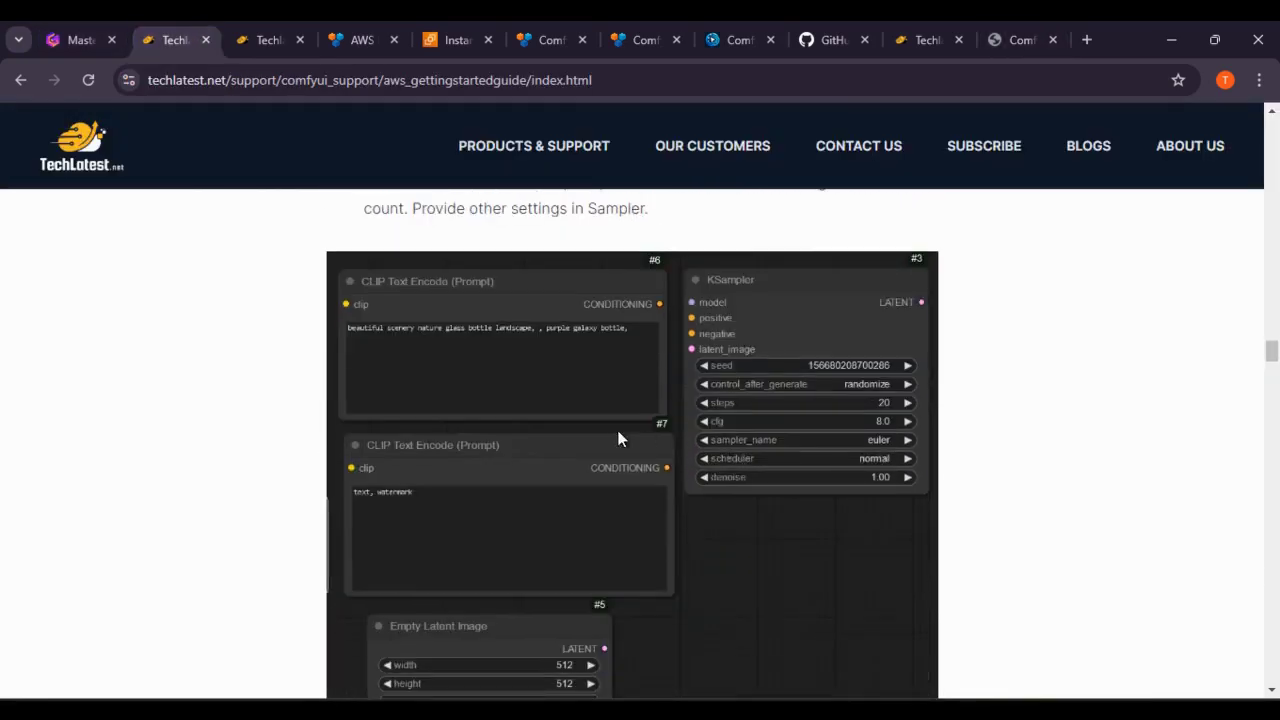
Move the ComfyUI browser tab directly before the getting started guide's tab.
{"action": "left_click", "coordinate": [1003, 28]}
{"action": "left_click_drag", "start_coordinate": [1003, 28], "coordinate": [208, 45]}
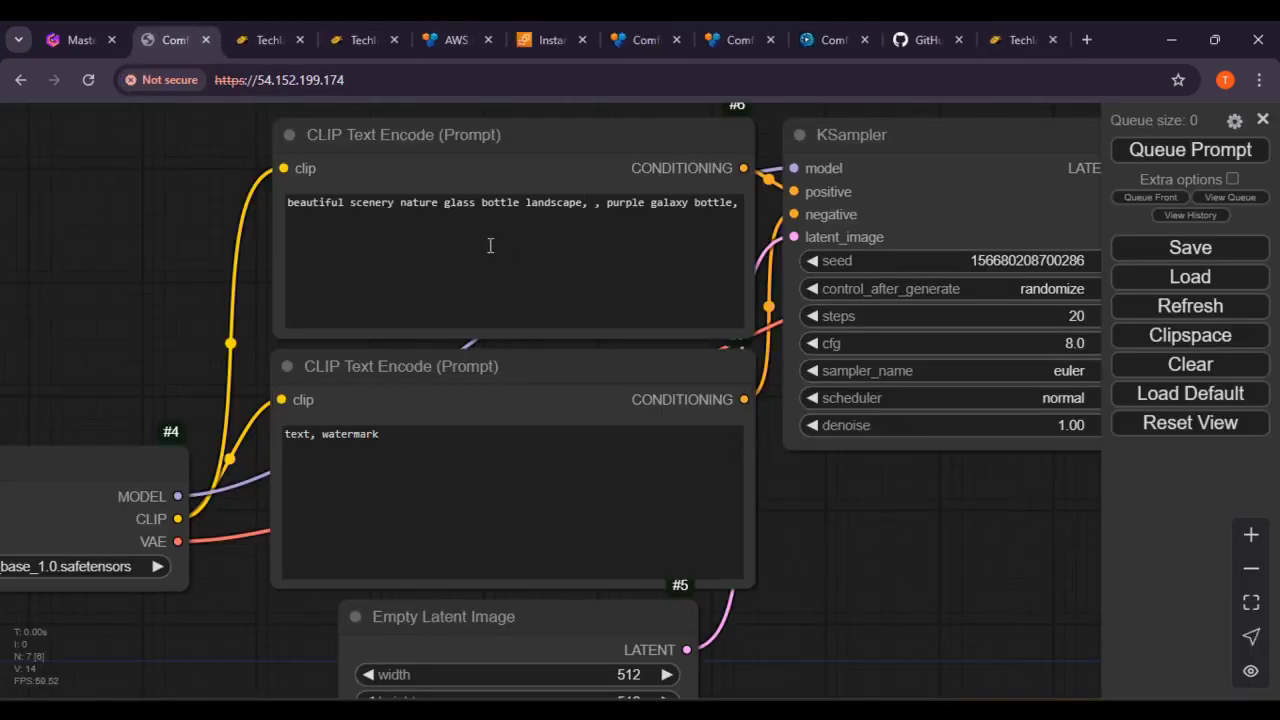
{"action": "left_click", "coordinate": [80, 40]}
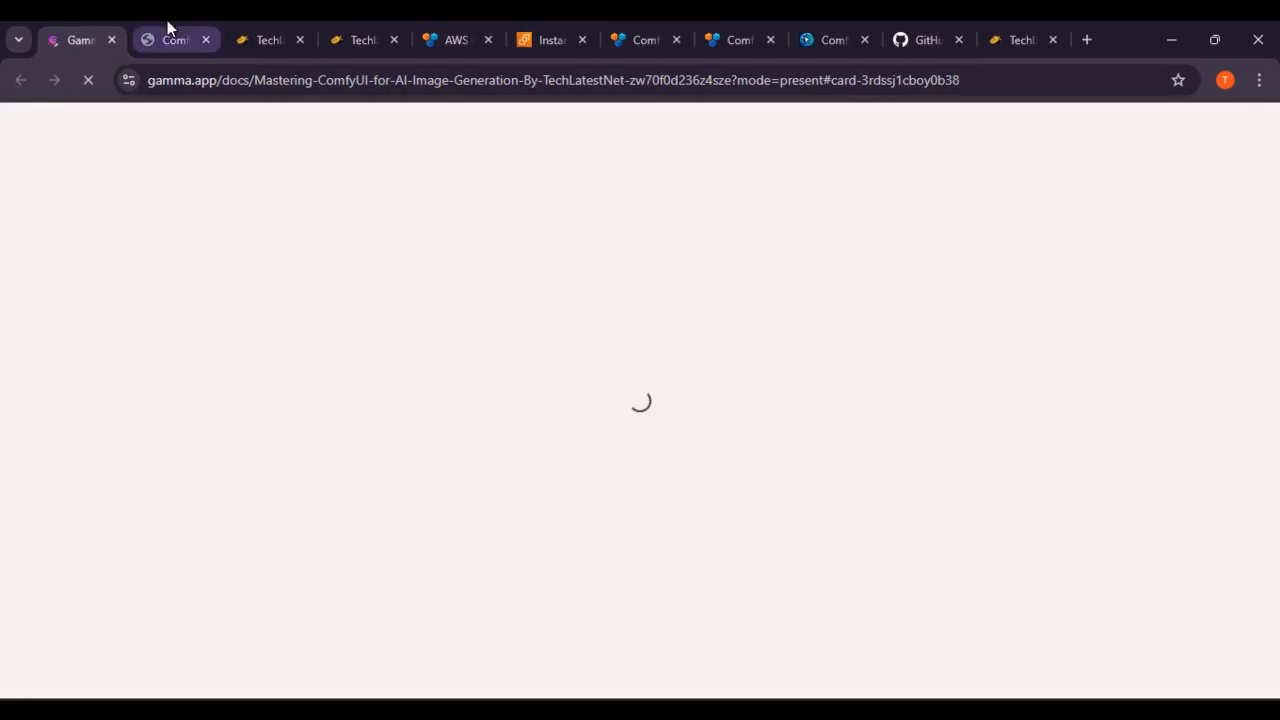
{"action": "left_click", "coordinate": [168, 30]}
Read step 7 of the guide on generating an image and queue the default prompt in ComfyUI.
{"action": "left_click", "coordinate": [291, 28]}
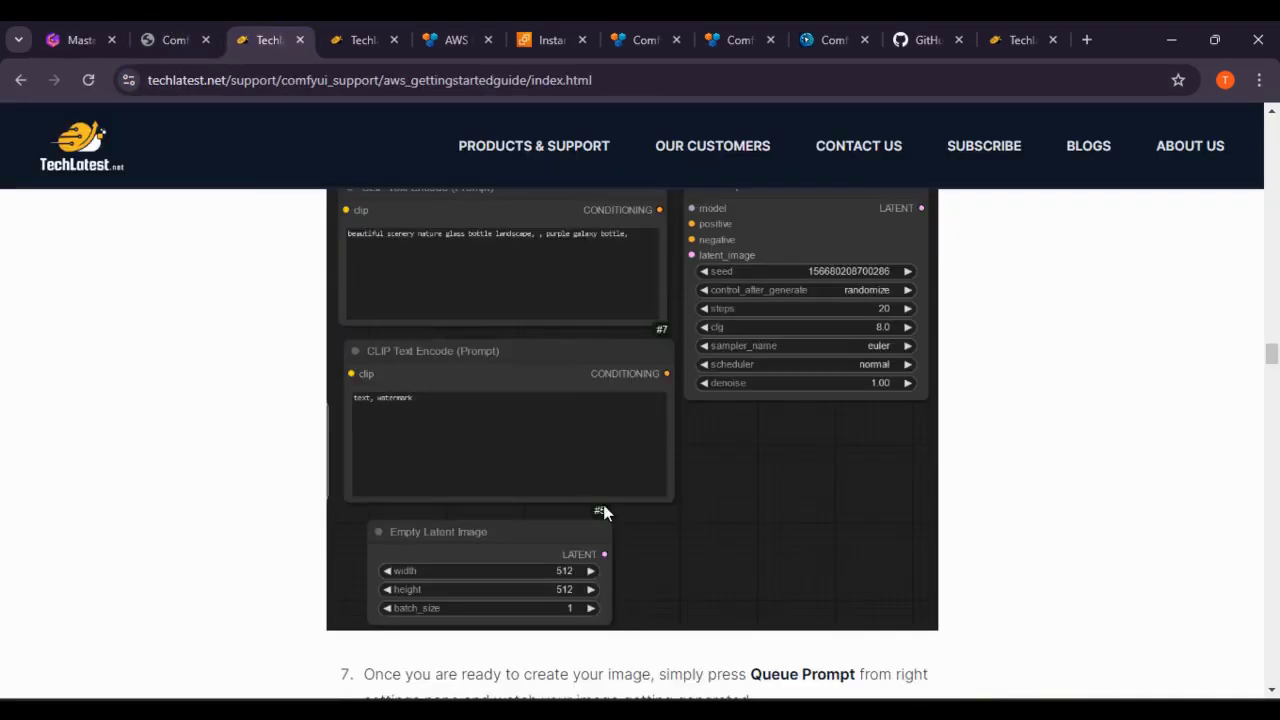
{"action": "scroll", "coordinate": [600, 500], "scroll_direction": "down", "scroll_amount": 3}
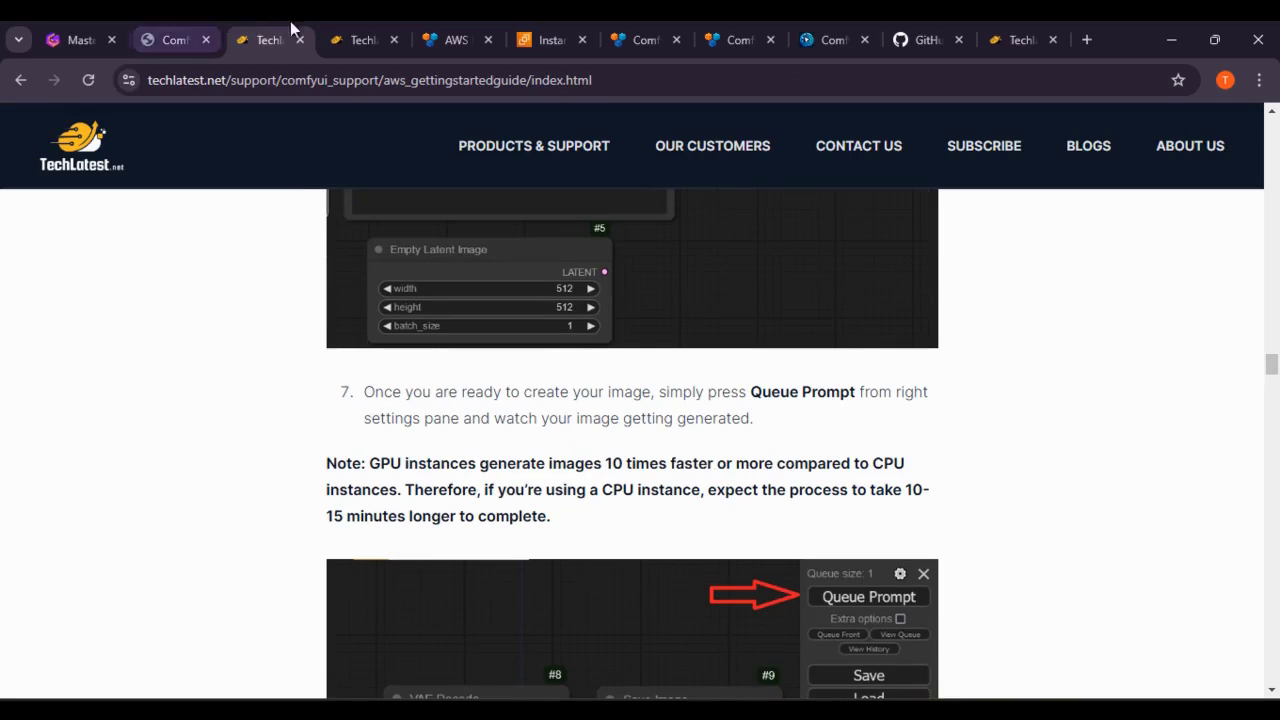
{"action": "left_click", "coordinate": [185, 32]}
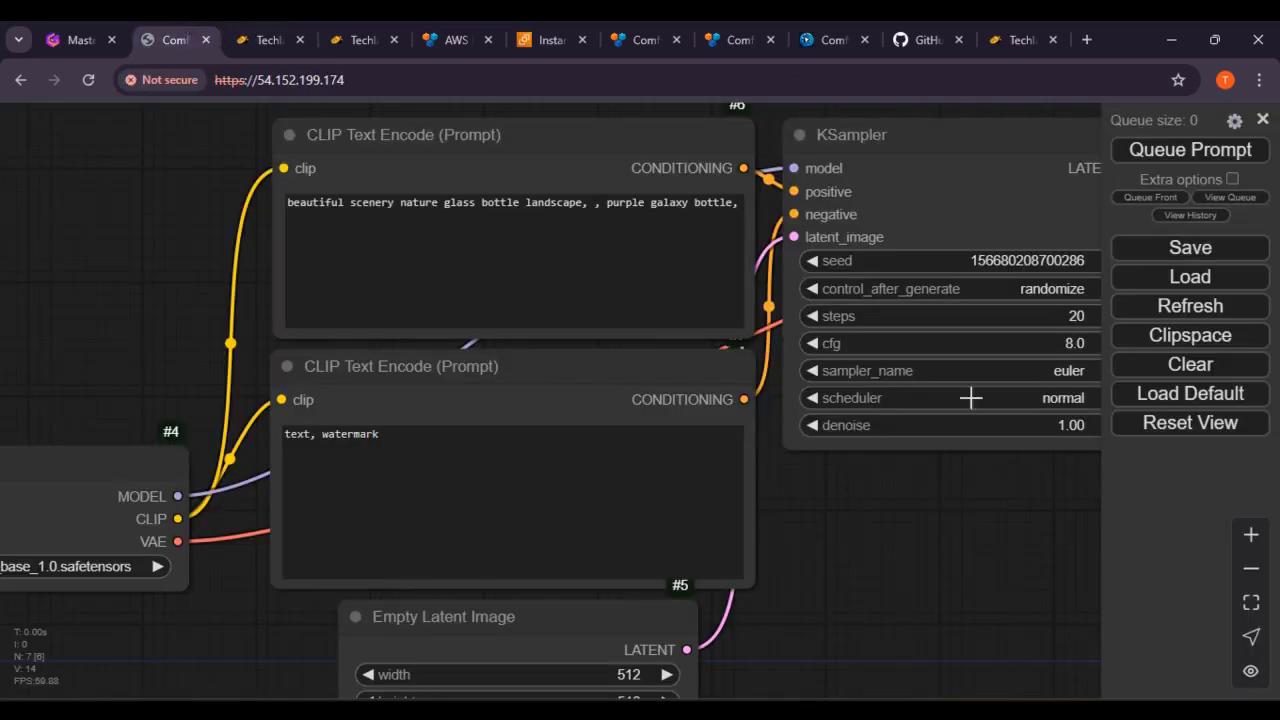
{"action": "left_click", "coordinate": [1162, 152]}
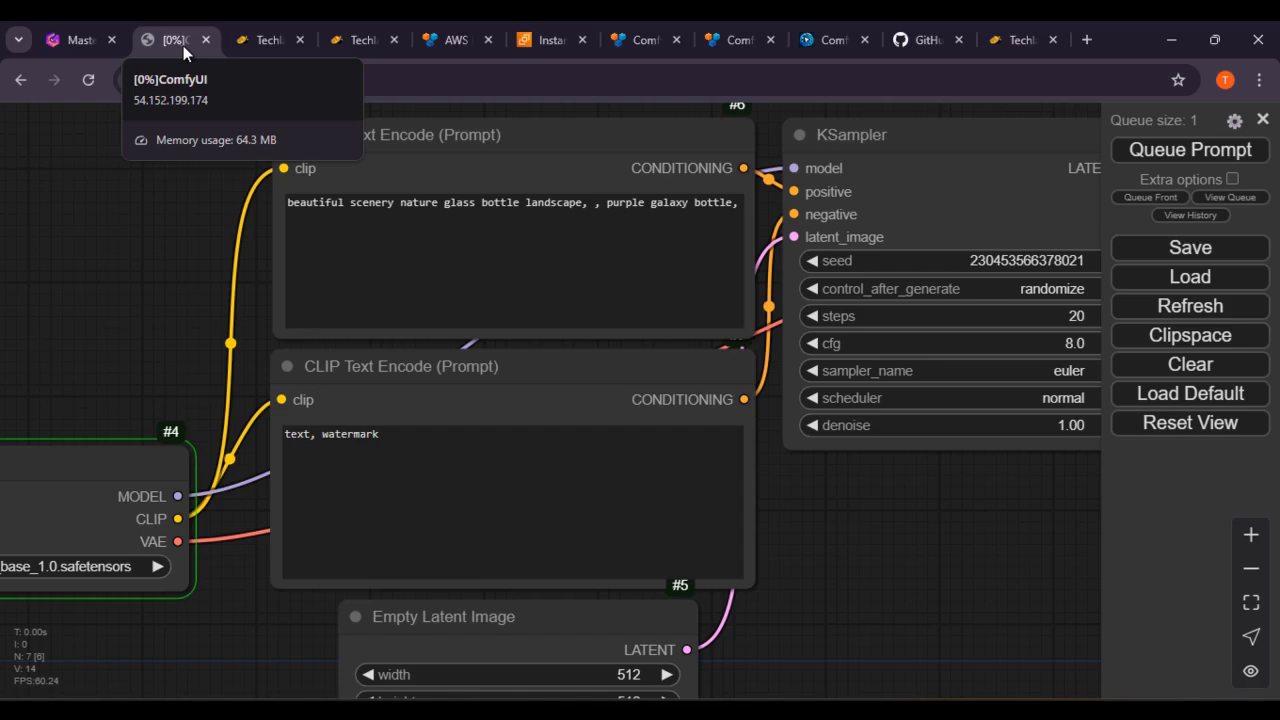
Read step 8 of the guide on the extra queue and history options, and check ComfyUI's generation progress.
{"action": "left_click", "coordinate": [262, 38]}
{"action": "scroll", "coordinate": [535, 470], "scroll_direction": "down", "scroll_amount": 5}
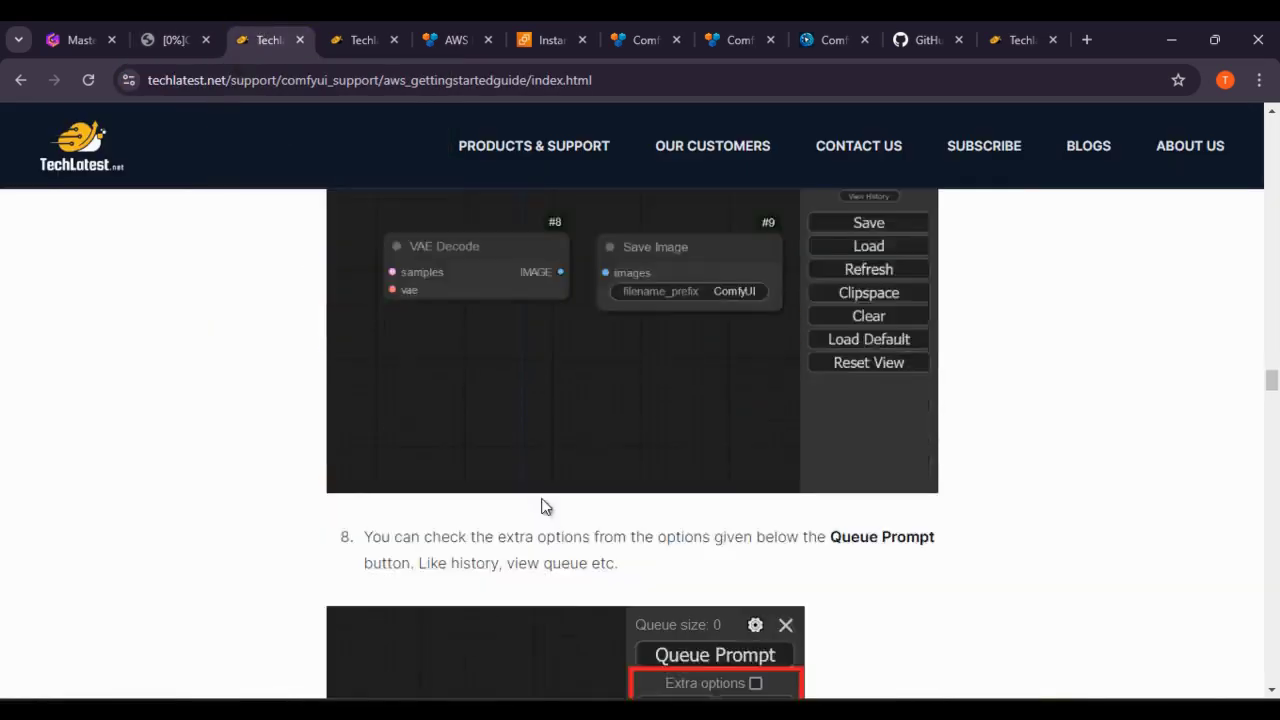
{"action": "scroll", "coordinate": [541, 505], "scroll_direction": "down", "scroll_amount": 2}
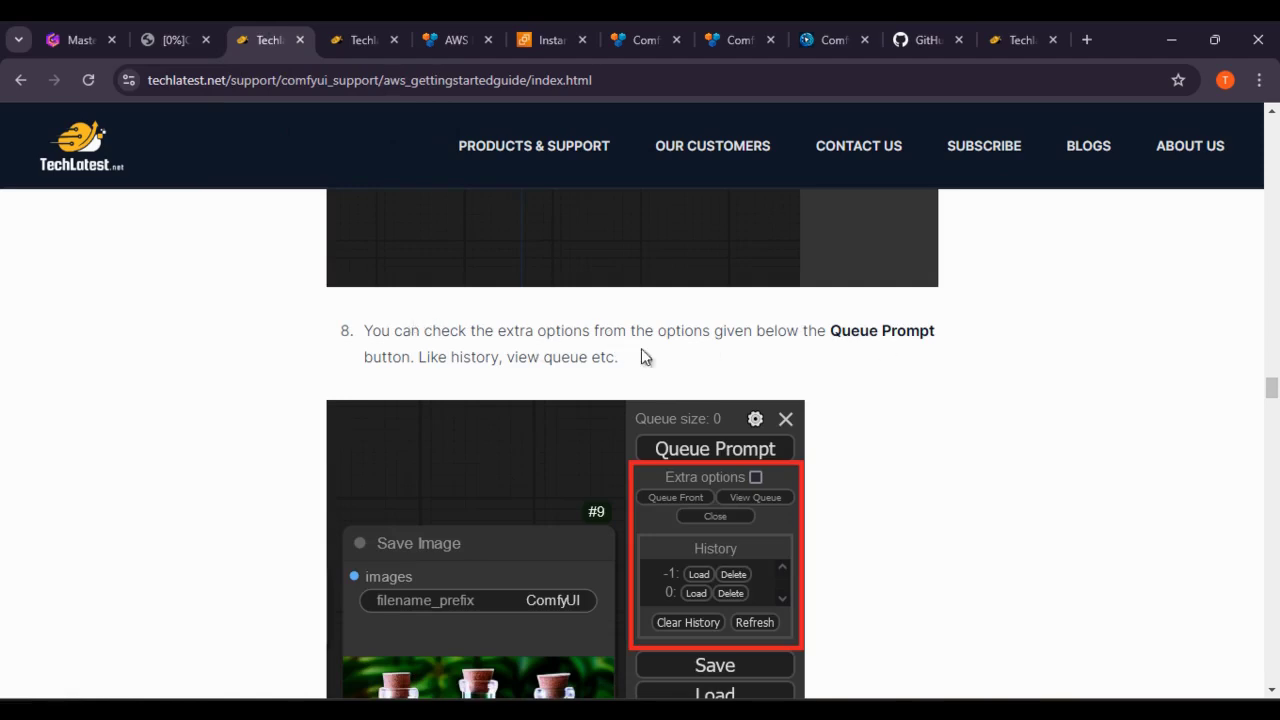
{"action": "left_click", "coordinate": [165, 36]}
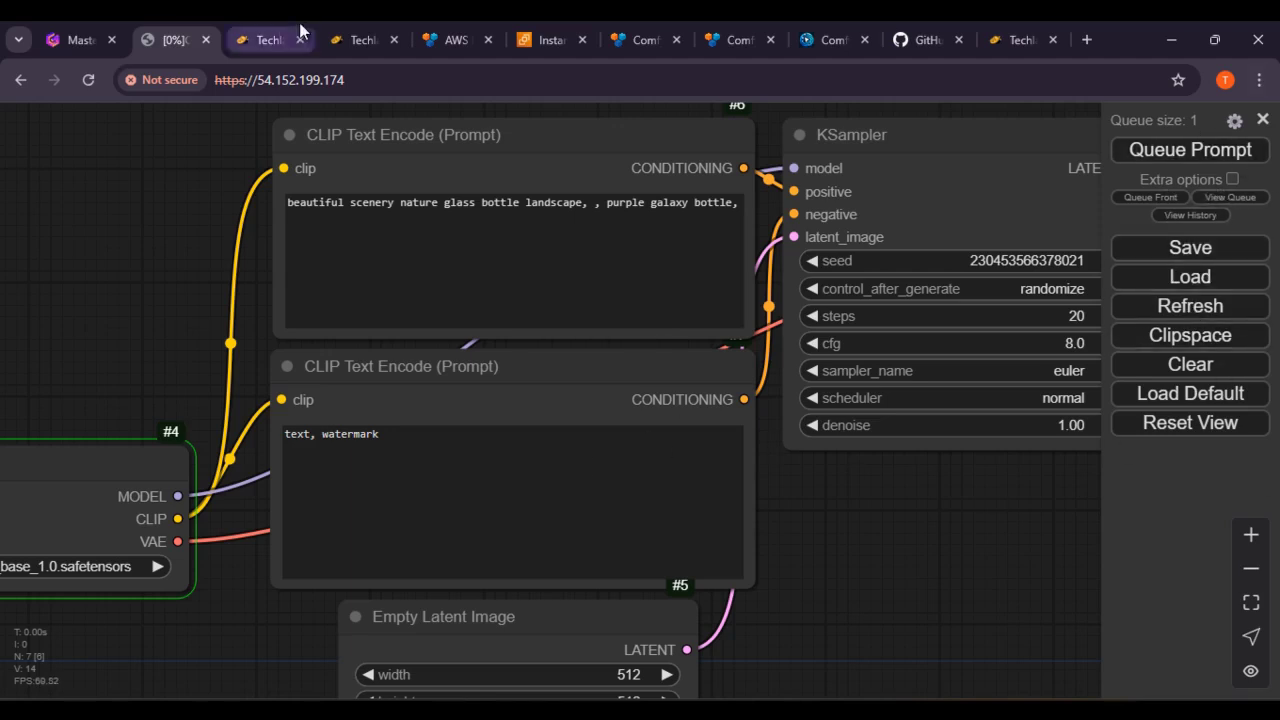
Read guide steps 9 and 10 on the image output directory and on reaching the VM's desktop through SSH.
{"action": "left_click", "coordinate": [272, 40]}
{"action": "scroll", "coordinate": [609, 463], "scroll_direction": "down", "scroll_amount": 1}
{"action": "scroll", "coordinate": [609, 470], "scroll_direction": "down", "scroll_amount": 6}
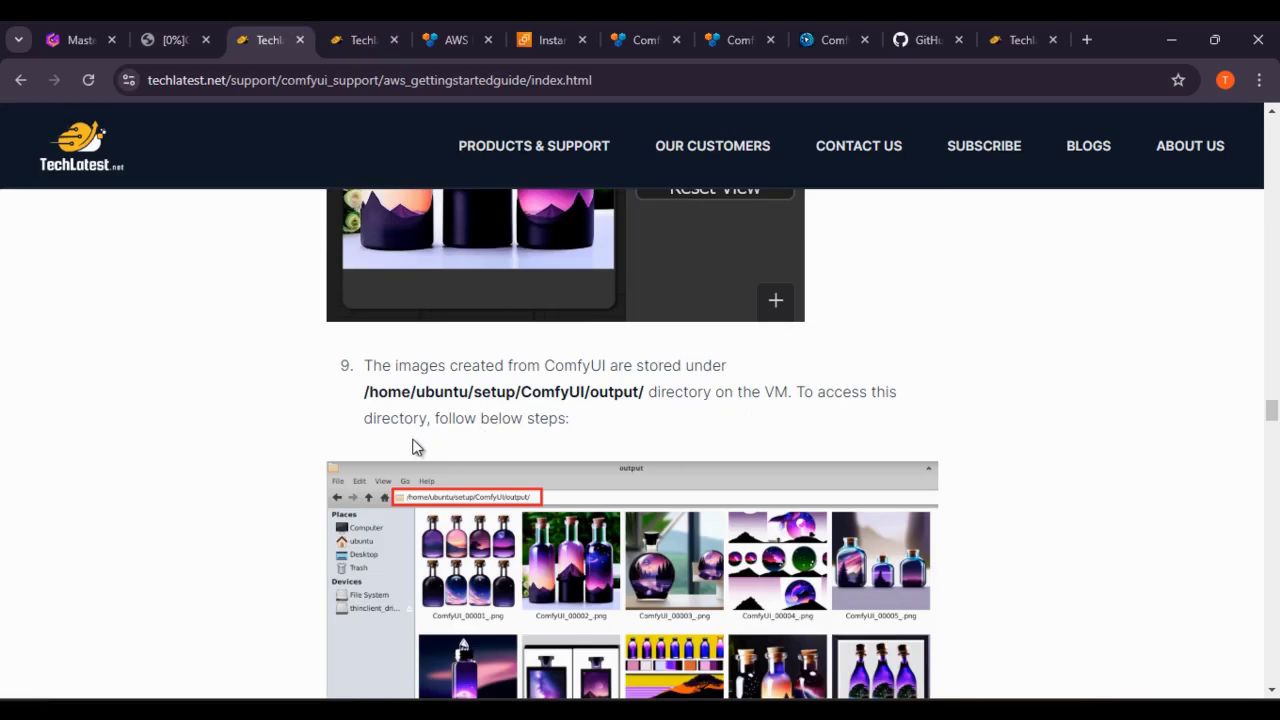
{"action": "scroll", "coordinate": [566, 419], "scroll_direction": "down", "scroll_amount": 5}
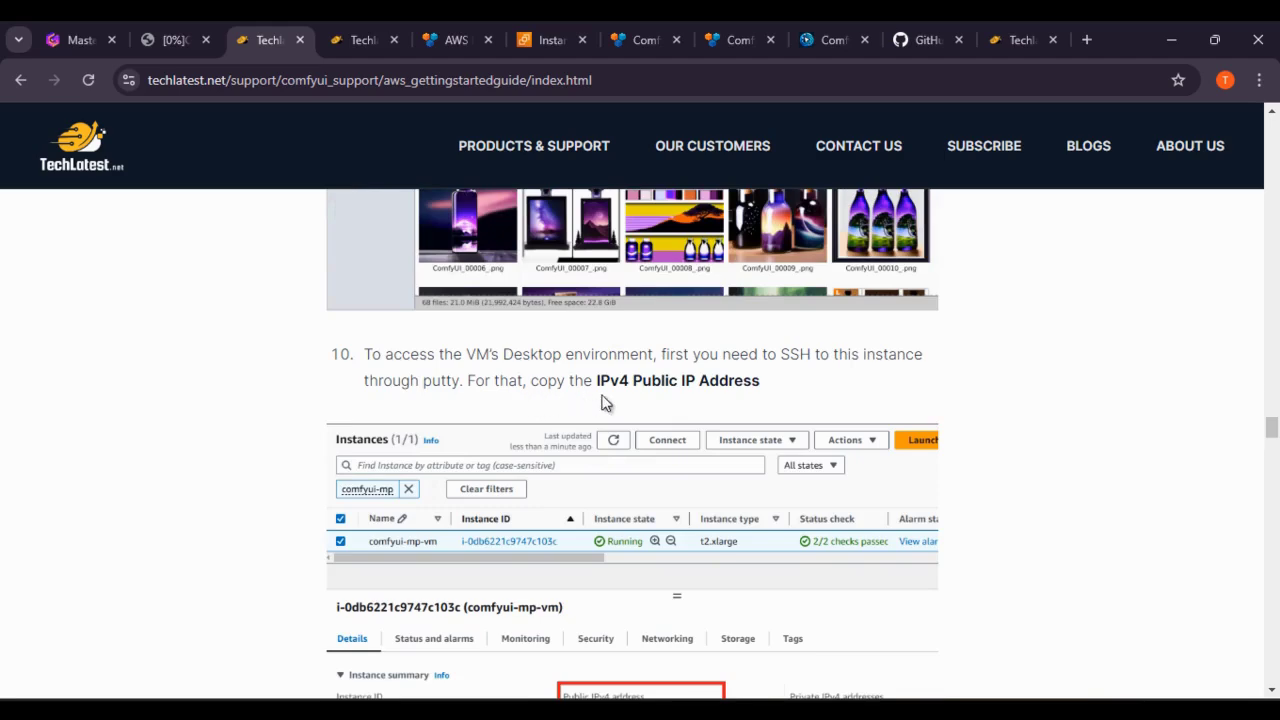
Look up the comfyvm instance's public IPv4 address in the EC2 console and open PuTTY.
{"action": "left_click", "coordinate": [560, 42]}
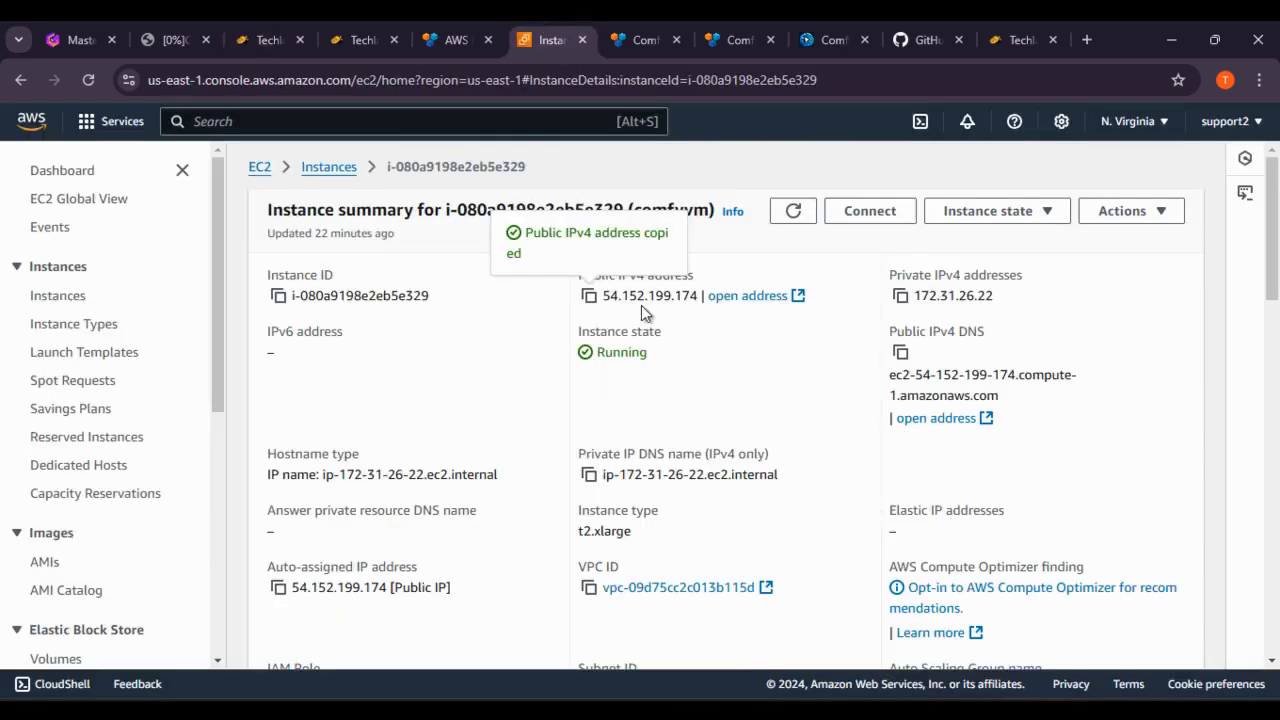
{"action": "left_click", "coordinate": [205, 32]}
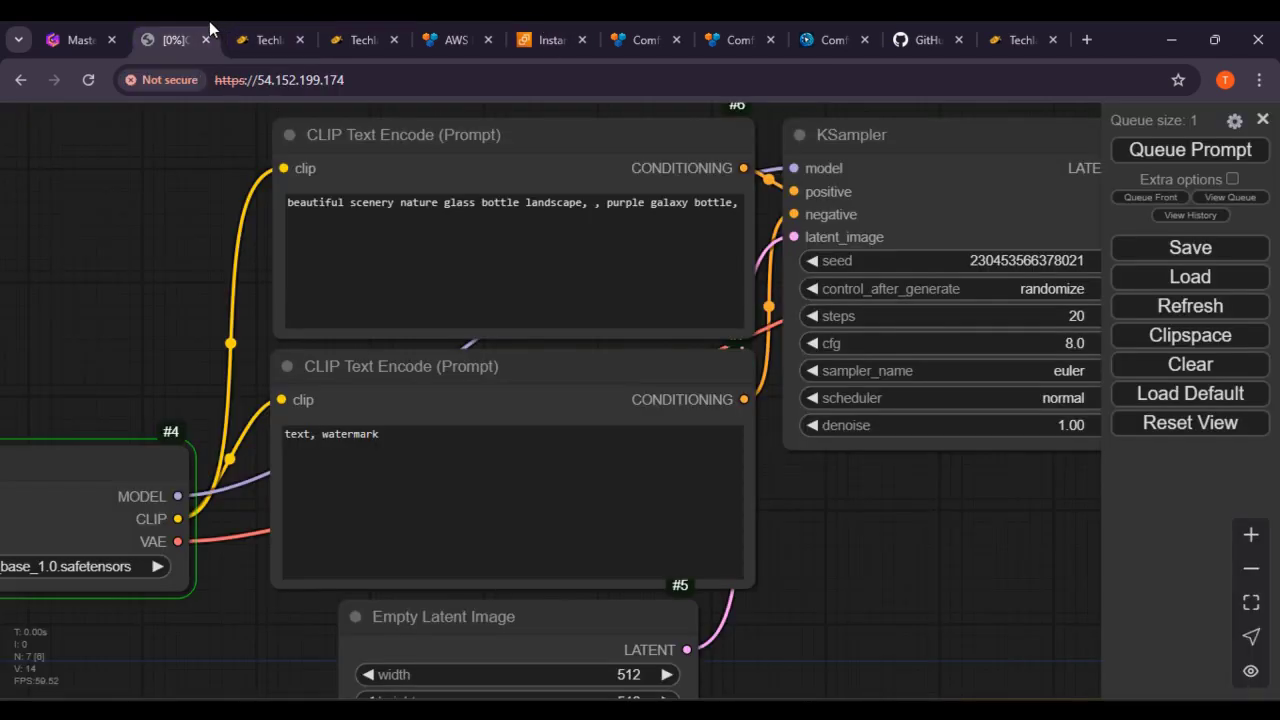
{"action": "key", "text": "super"}
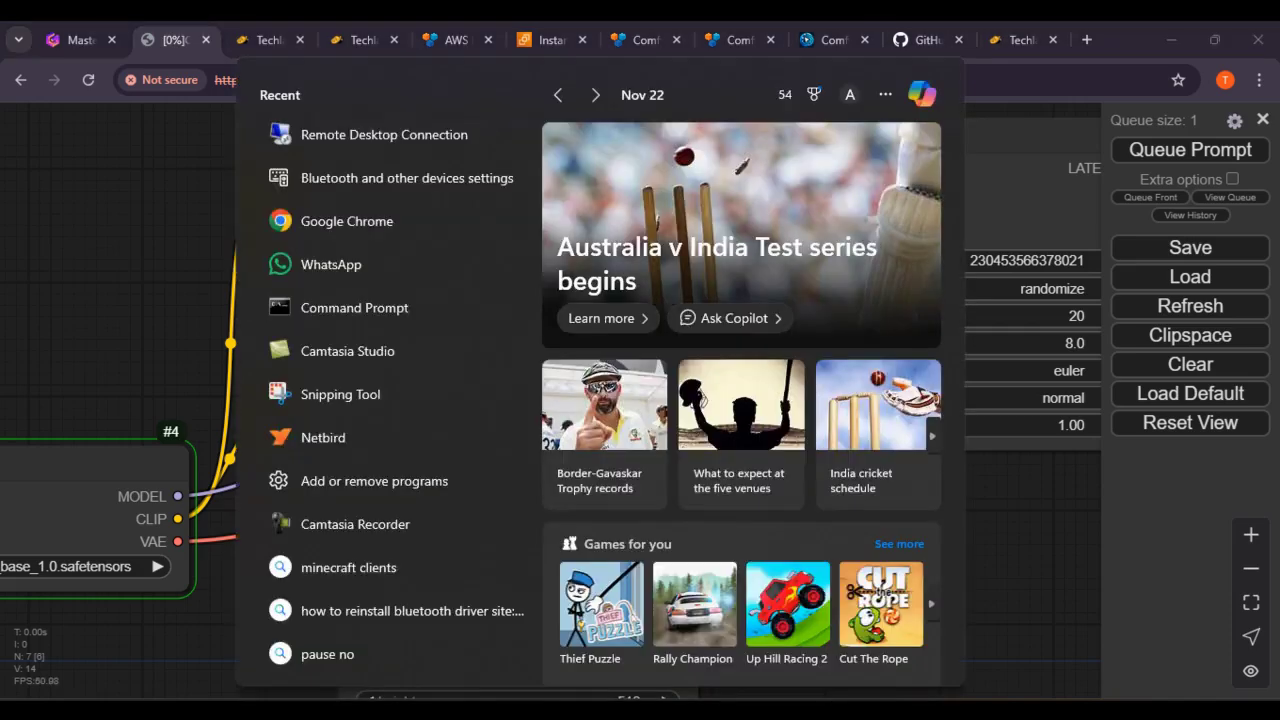
{"action": "type", "text": "pu"}
{"action": "key", "text": "Return"}
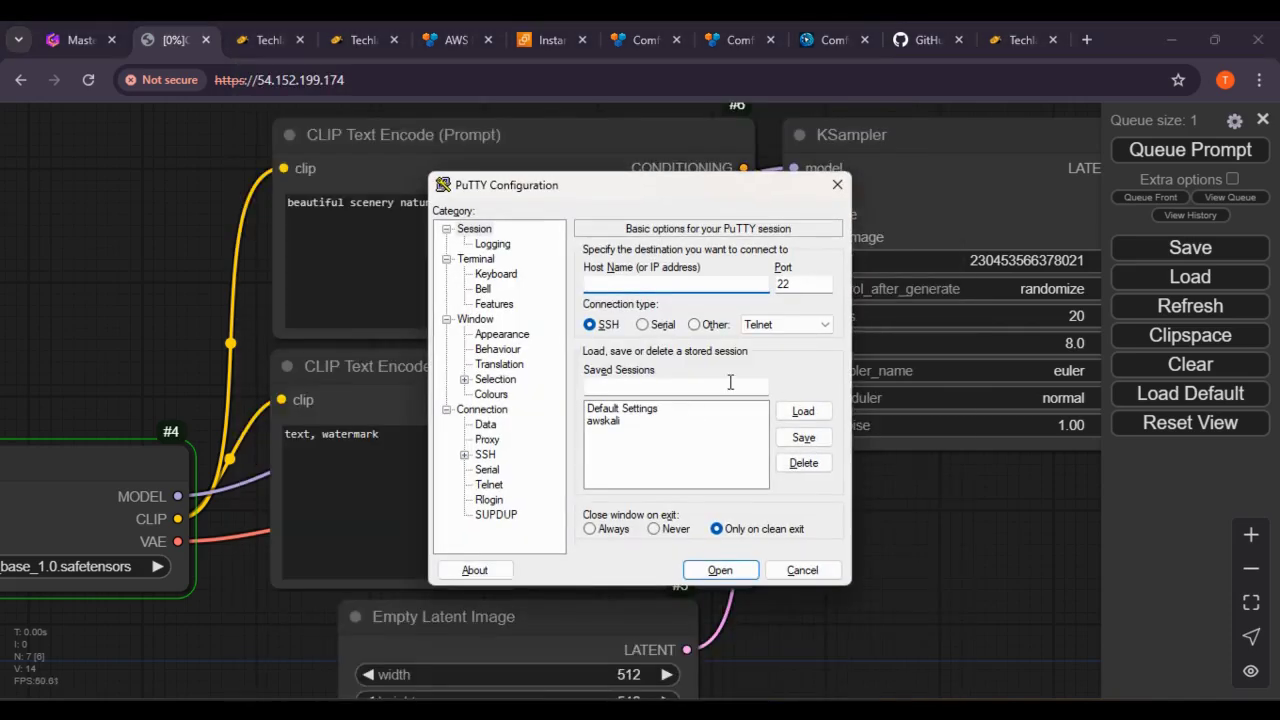
Set the PuTTY host to 54.152.199.174 and choose argocd.ppk from Downloads as the private key file for SSH authentication.
{"action": "left_click", "coordinate": [464, 454]}
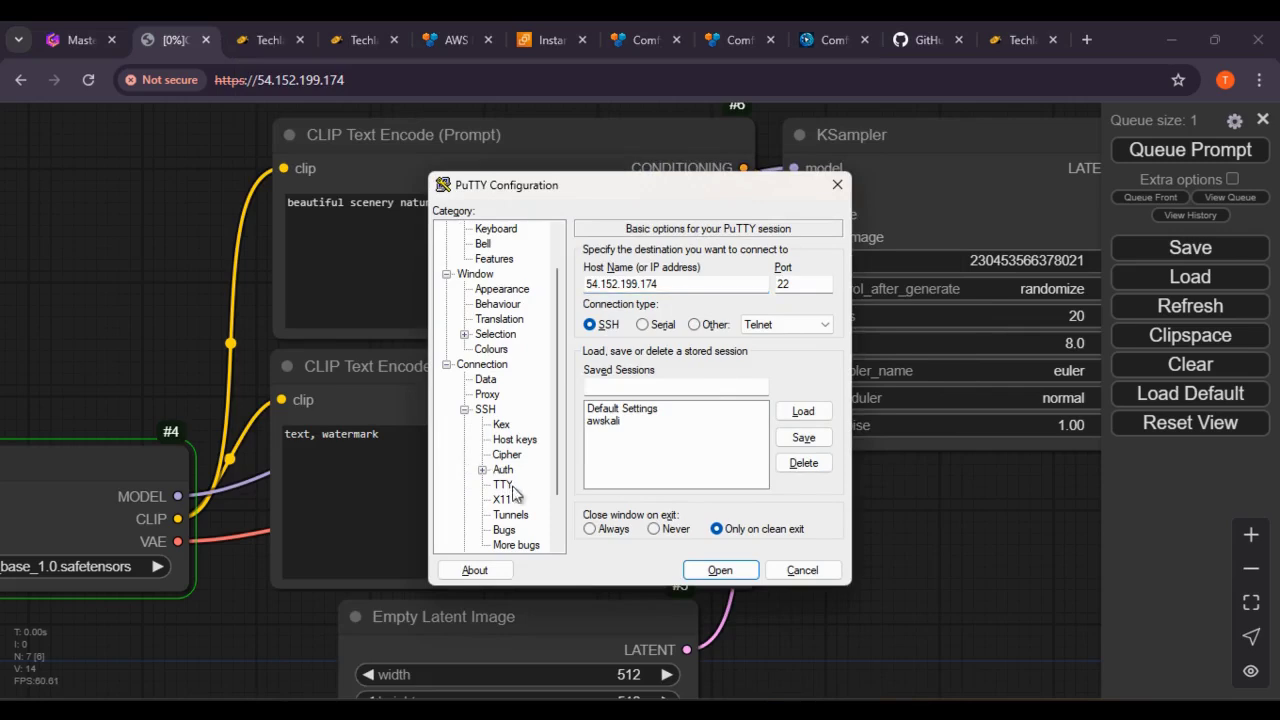
{"action": "left_click", "coordinate": [482, 470]}
{"action": "left_click", "coordinate": [529, 484]}
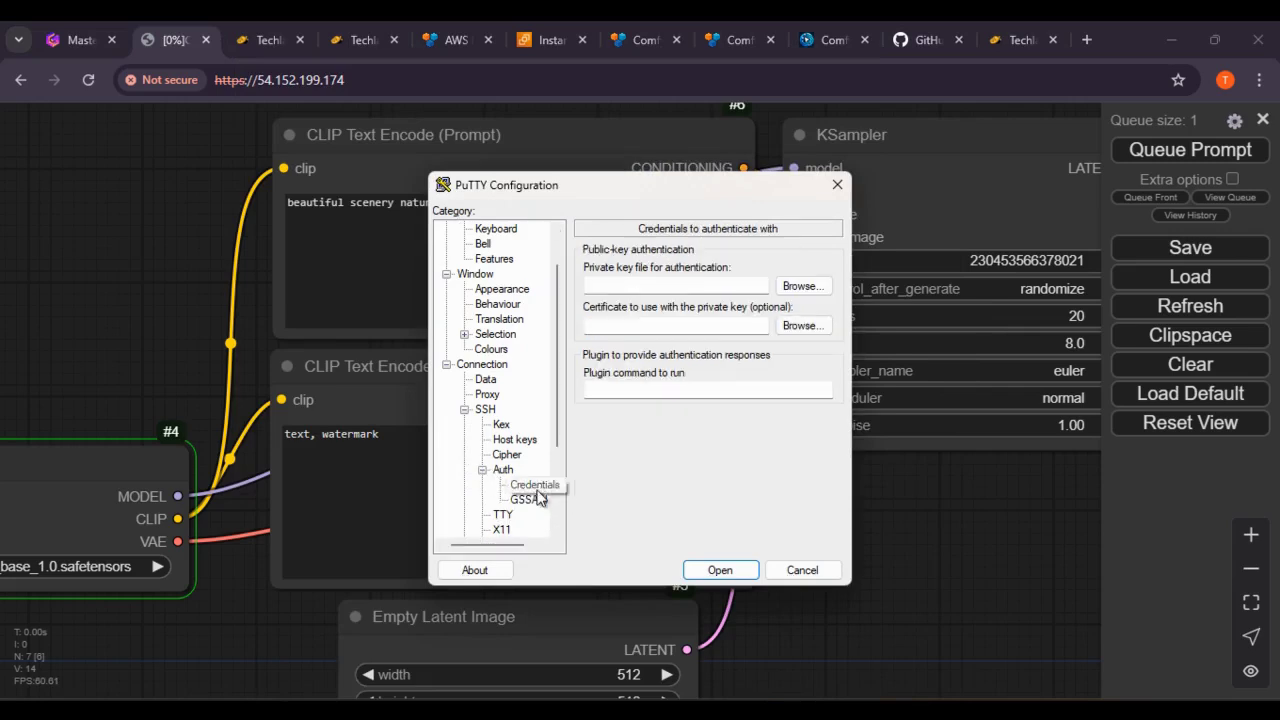
{"action": "left_click", "coordinate": [802, 285]}
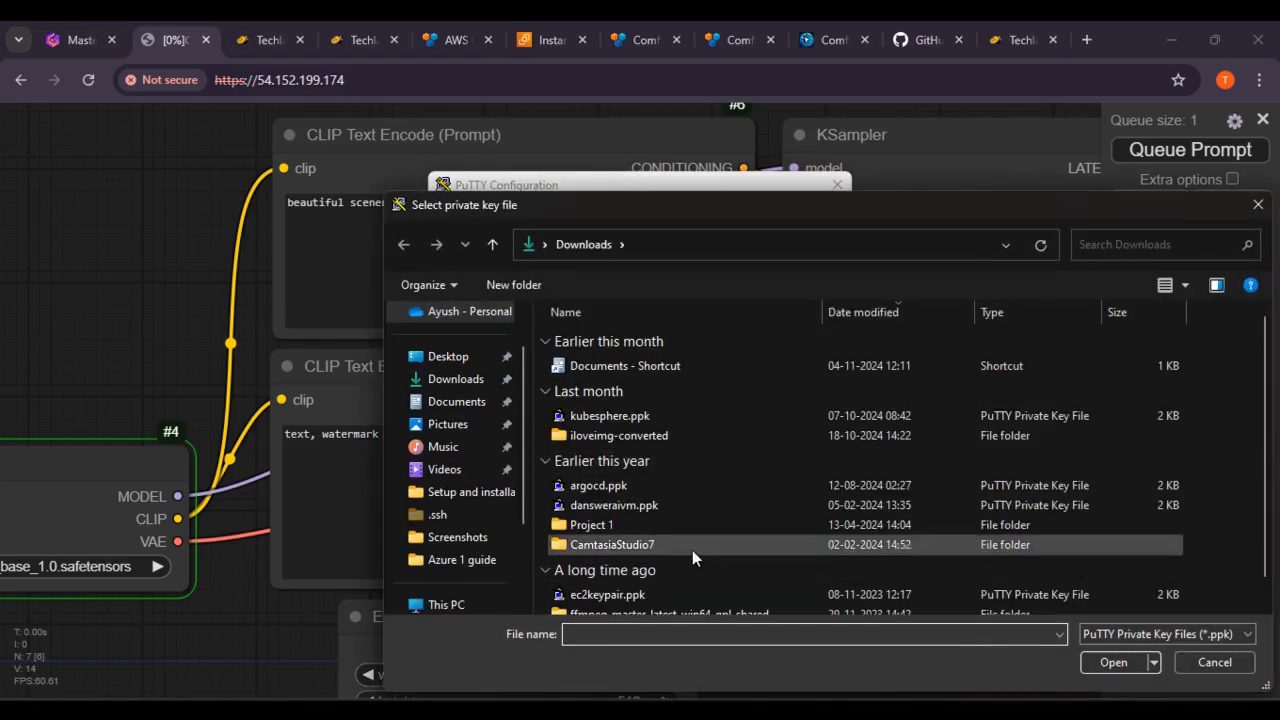
{"action": "left_click", "coordinate": [776, 485]}
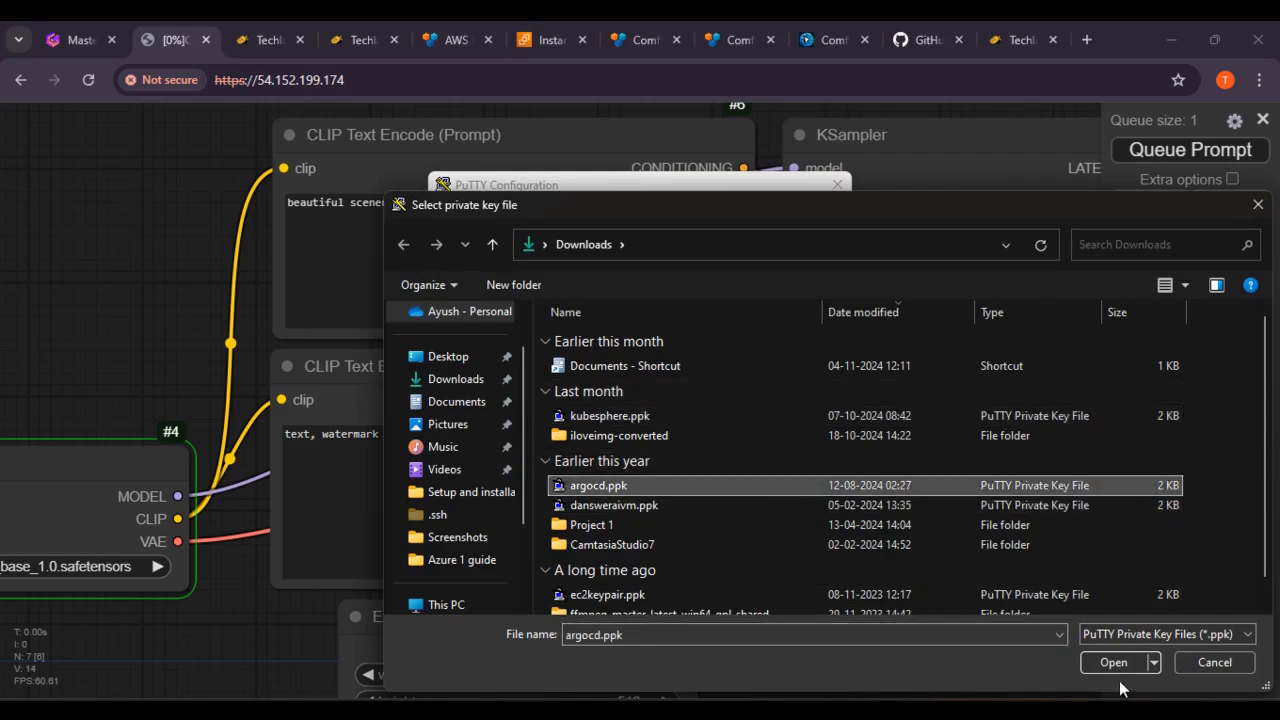
{"action": "left_click", "coordinate": [1112, 662]}
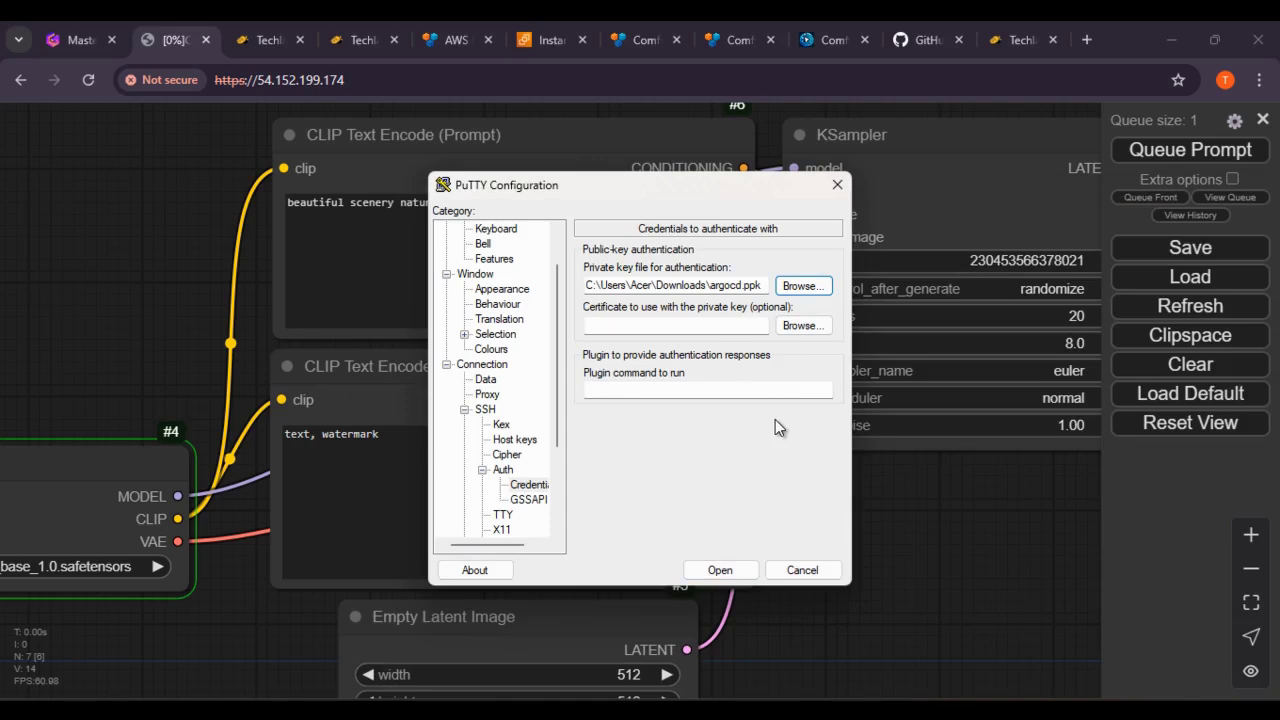
Open the SSH connection, accept the server's host key, maximize the terminal and log in as ubuntu.
{"action": "left_click", "coordinate": [720, 570]}
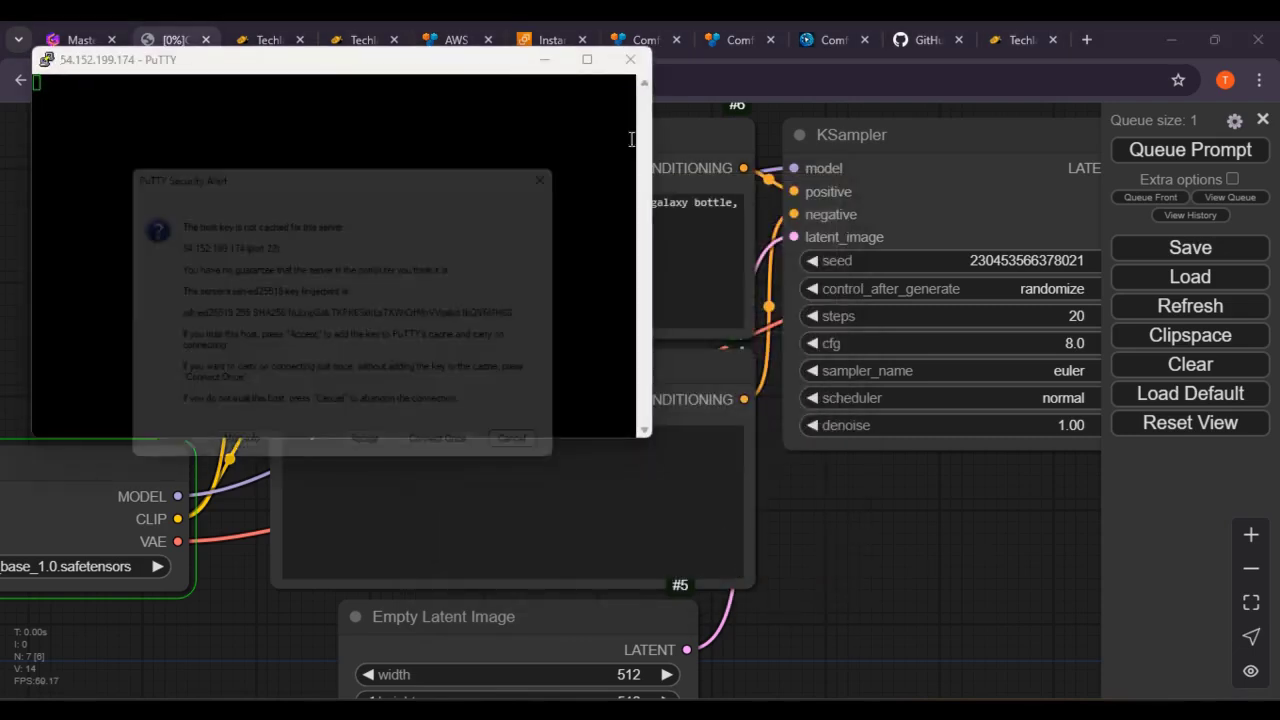
{"action": "left_click", "coordinate": [374, 462]}
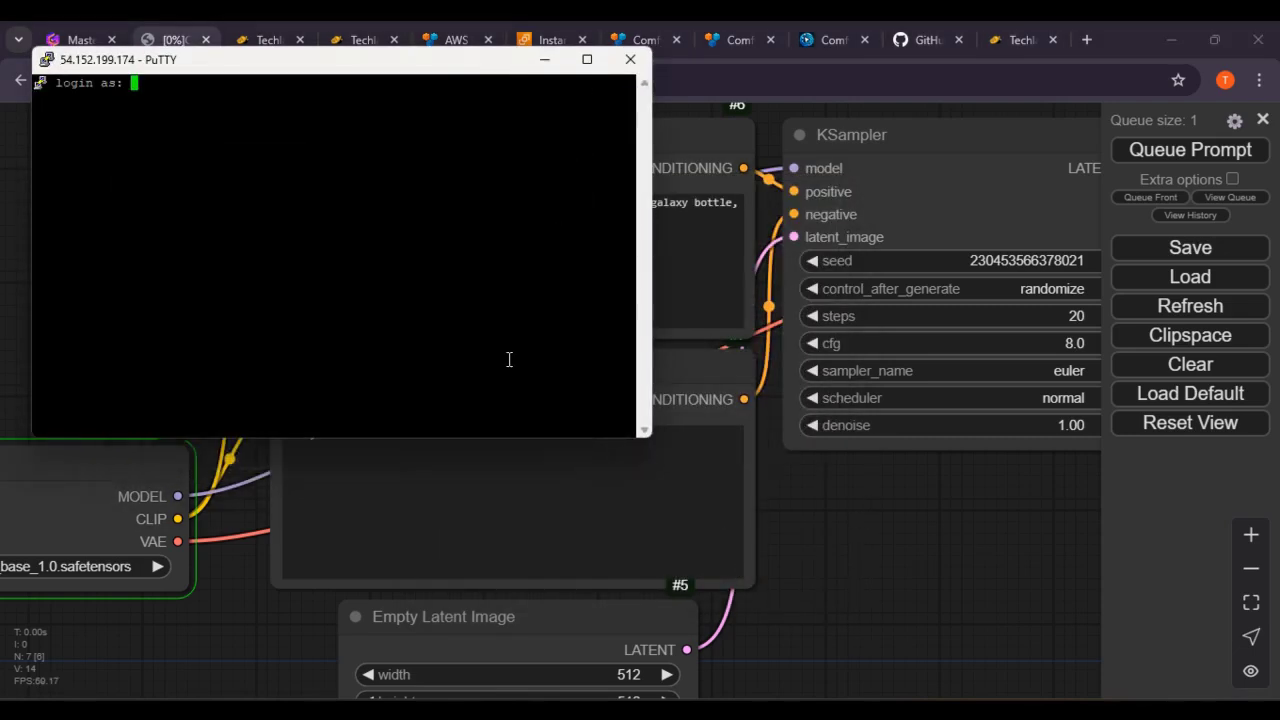
{"action": "left_click", "coordinate": [587, 59]}
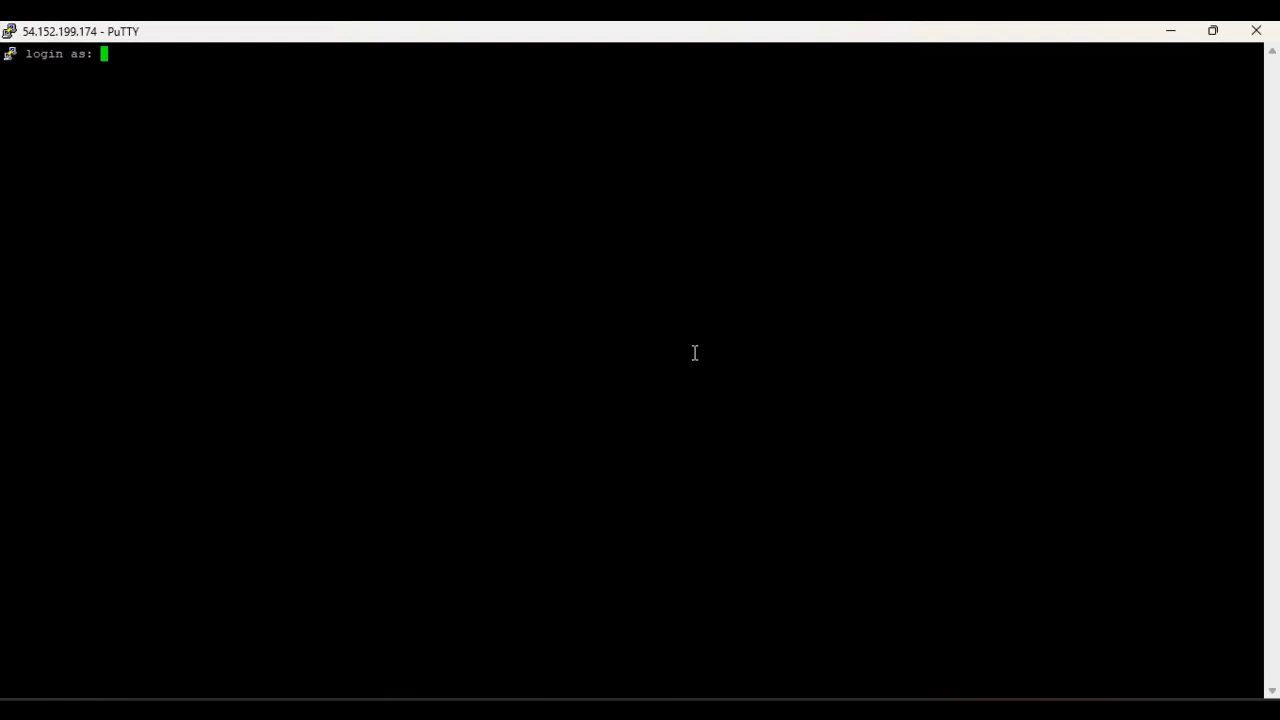
{"action": "type", "text": "ubuntu"}
{"action": "key", "text": "Return"}
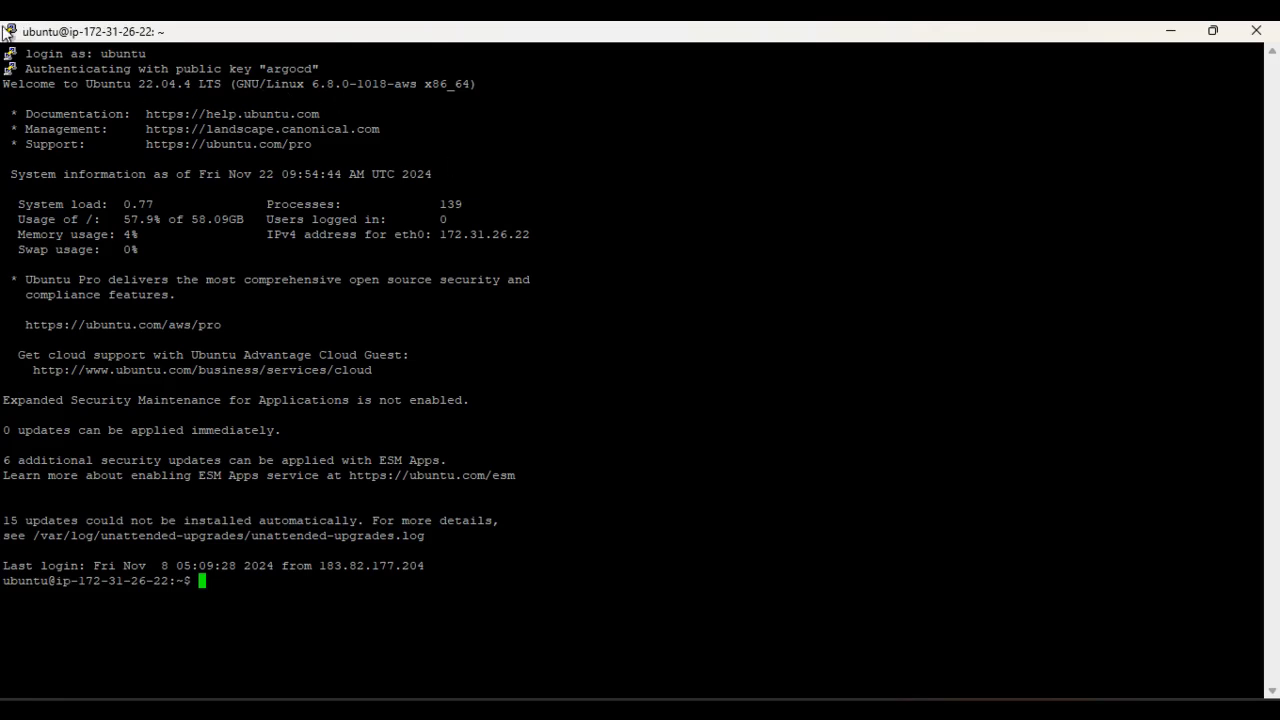
Set the PuTTY terminal font size to 18 and apply it to the running session.
{"action": "left_click", "coordinate": [8, 31]}
{"action": "left_click", "coordinate": [80, 316]}
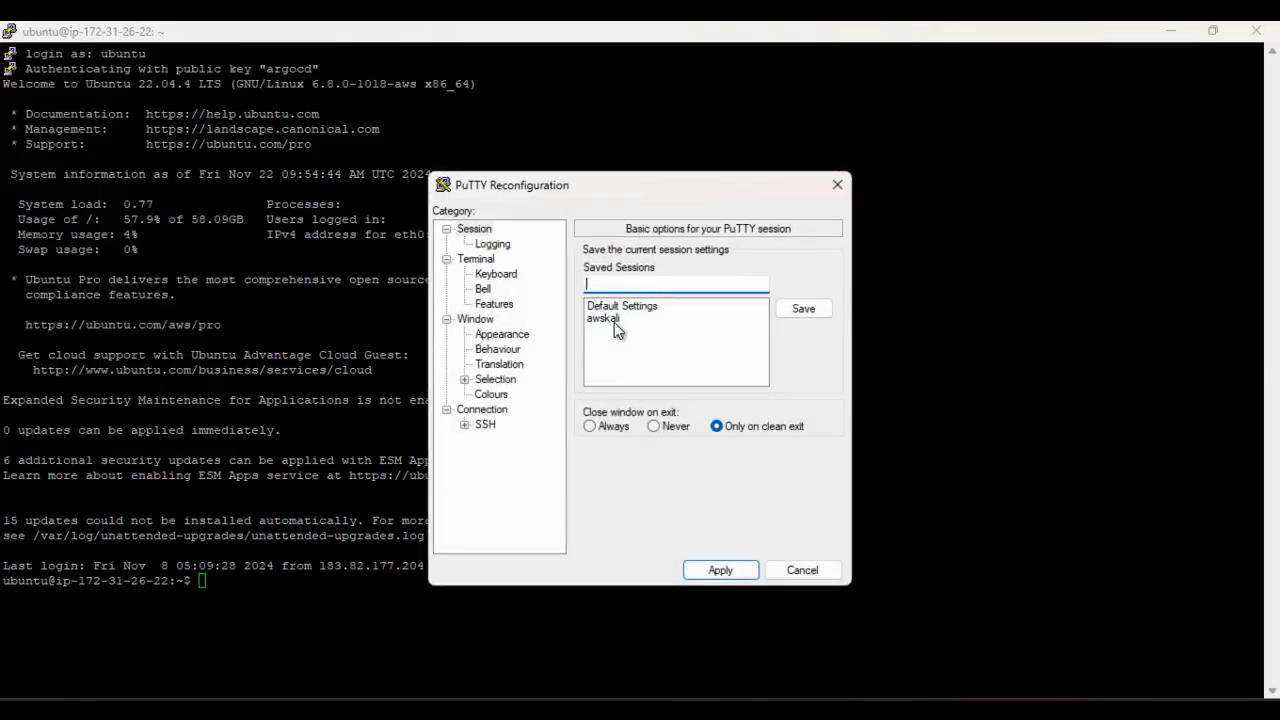
{"action": "left_click", "coordinate": [500, 335]}
{"action": "left_click", "coordinate": [800, 364]}
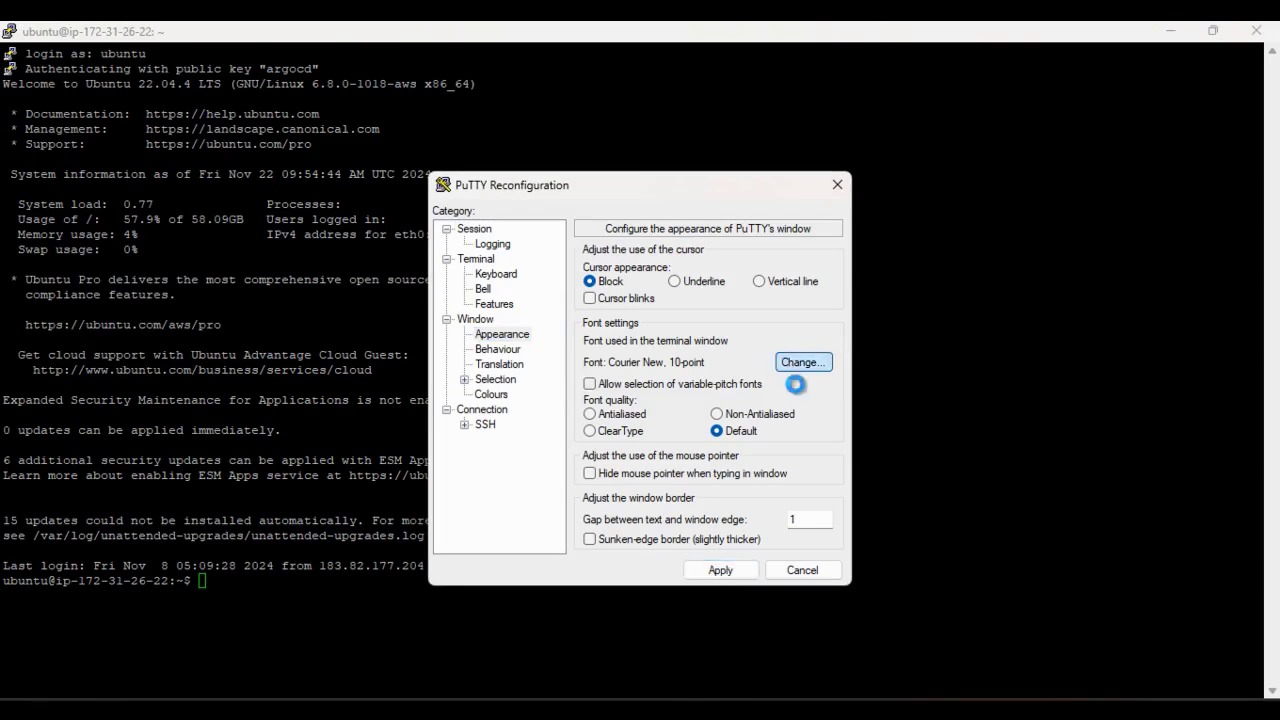
{"action": "left_click", "coordinate": [806, 402]}
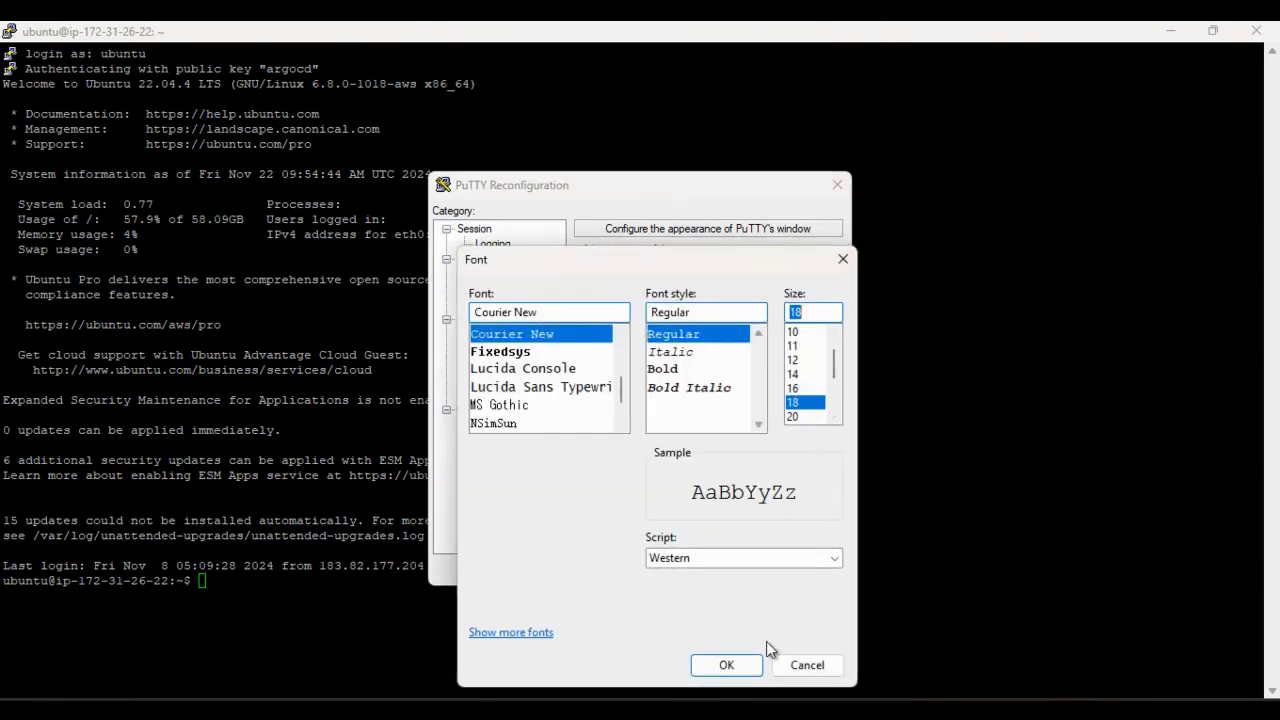
{"action": "left_click", "coordinate": [727, 665]}
{"action": "left_click", "coordinate": [720, 570]}
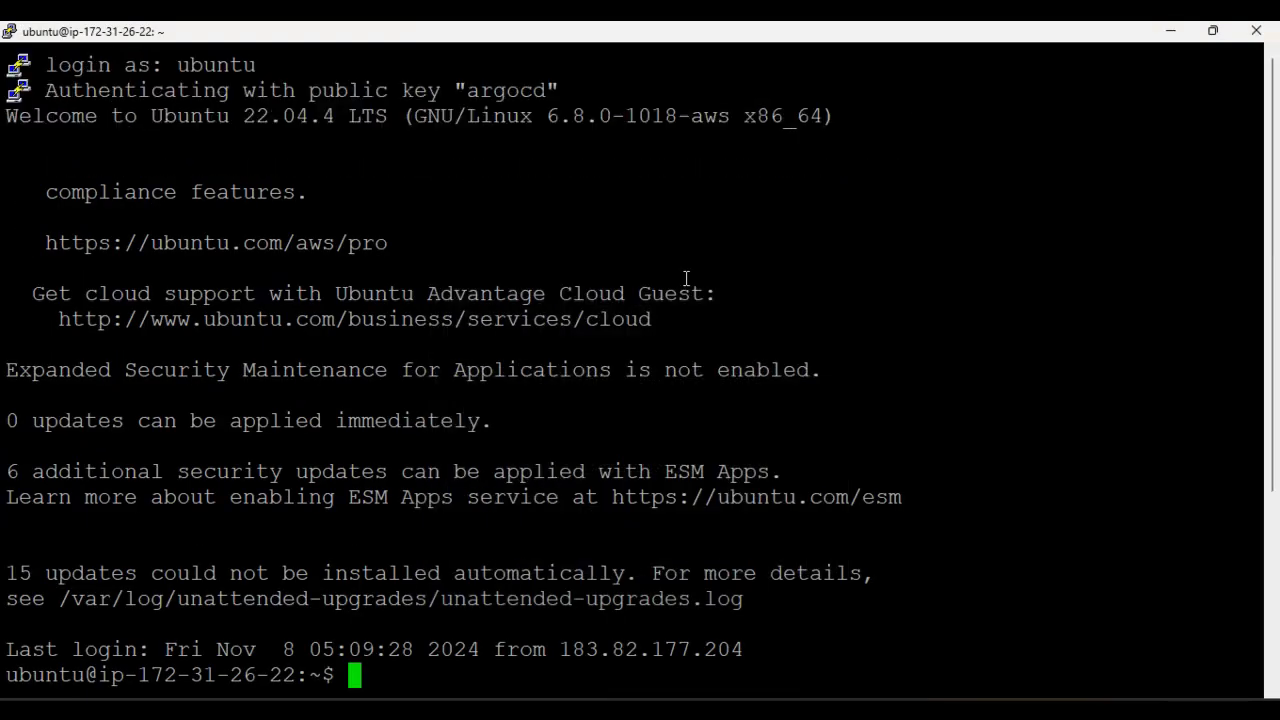
{"action": "scroll", "coordinate": [747, 426], "scroll_direction": "down", "scroll_amount": 4}
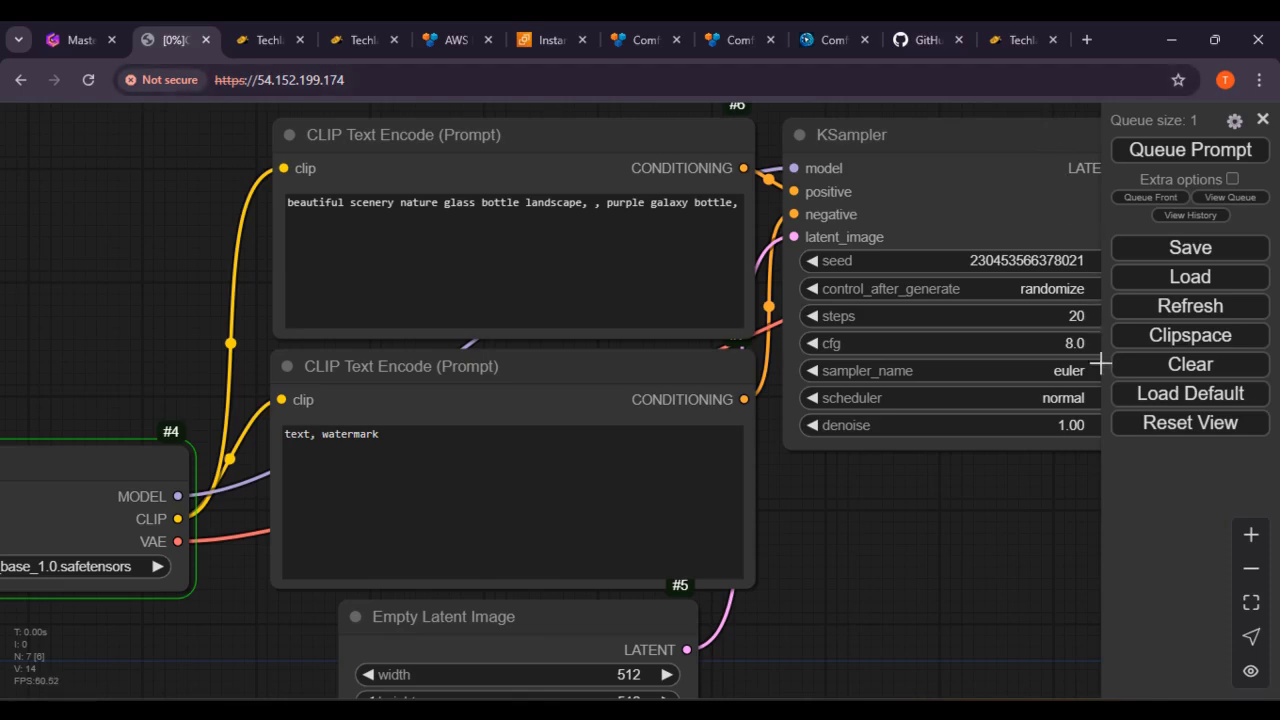
Copy the command sudo passwd ubuntu from step 12 of the getting started guide.
{"action": "left_click", "coordinate": [278, 30]}
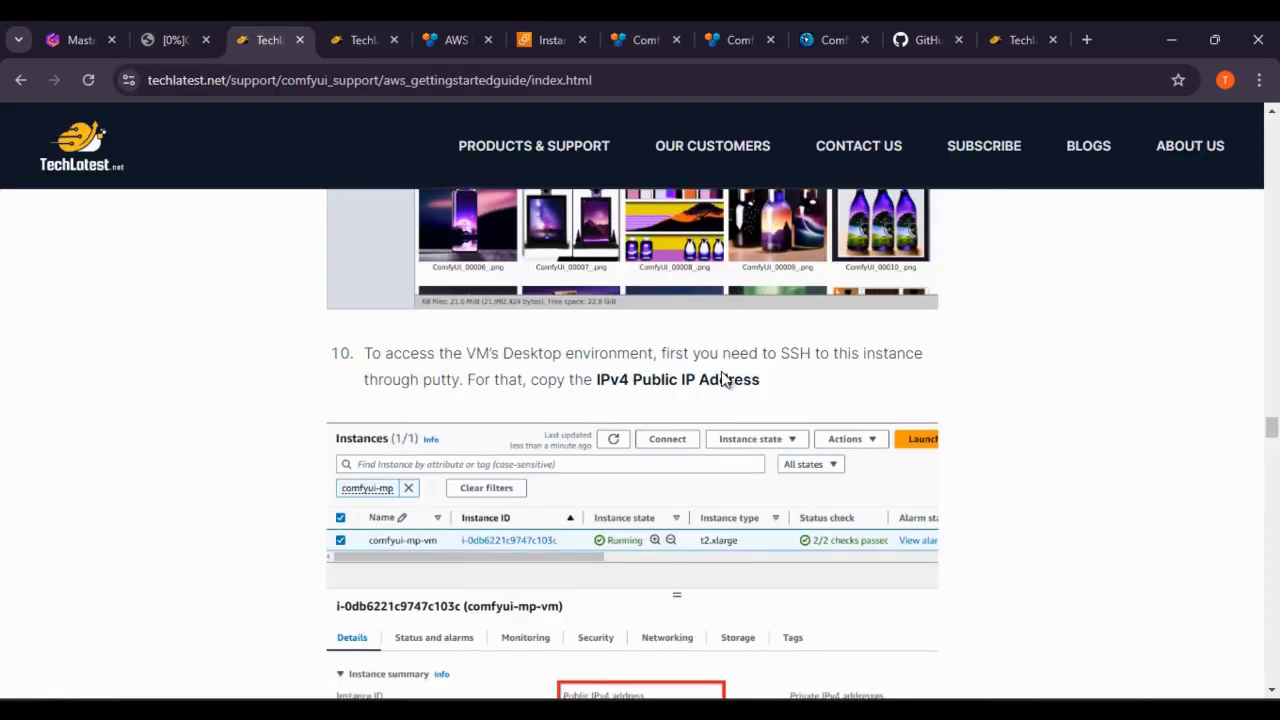
{"action": "scroll", "coordinate": [731, 451], "scroll_direction": "down", "scroll_amount": 4}
{"action": "scroll", "coordinate": [611, 452], "scroll_direction": "down", "scroll_amount": 15}
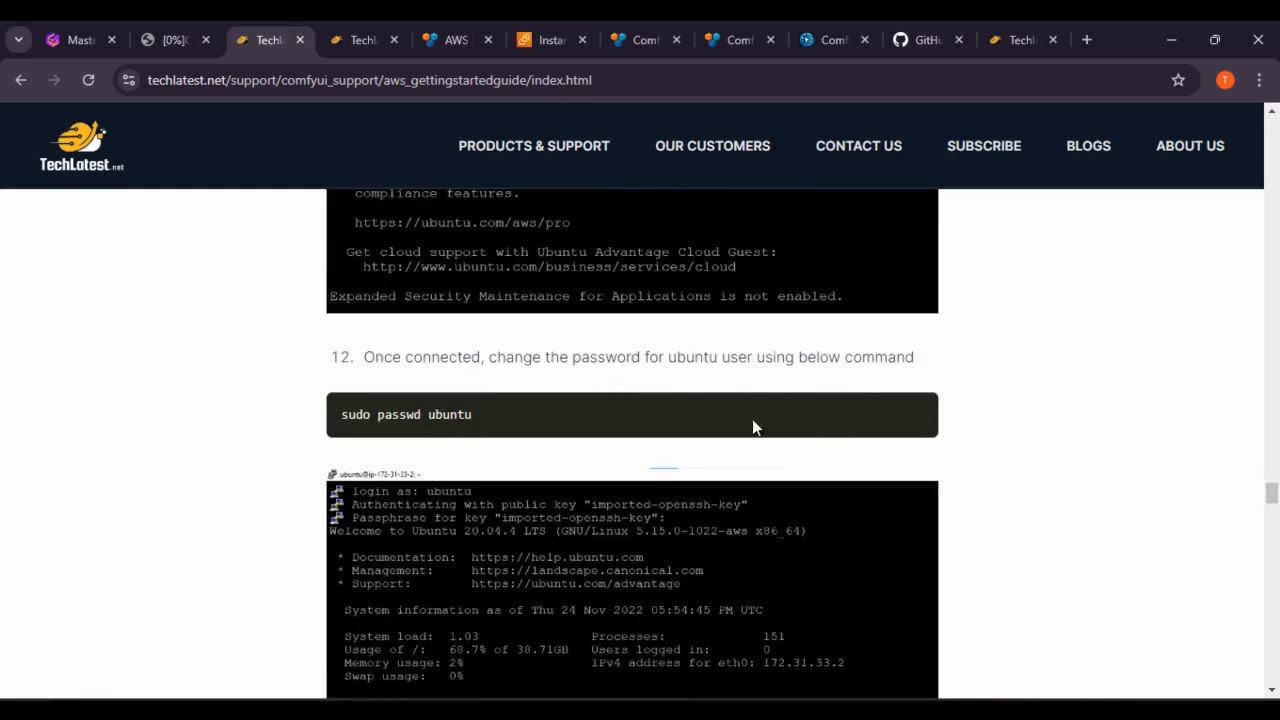
{"action": "left_click", "coordinate": [593, 397]}
{"action": "triple_click", "coordinate": [456, 412]}
{"action": "key", "text": "ctrl+c"}
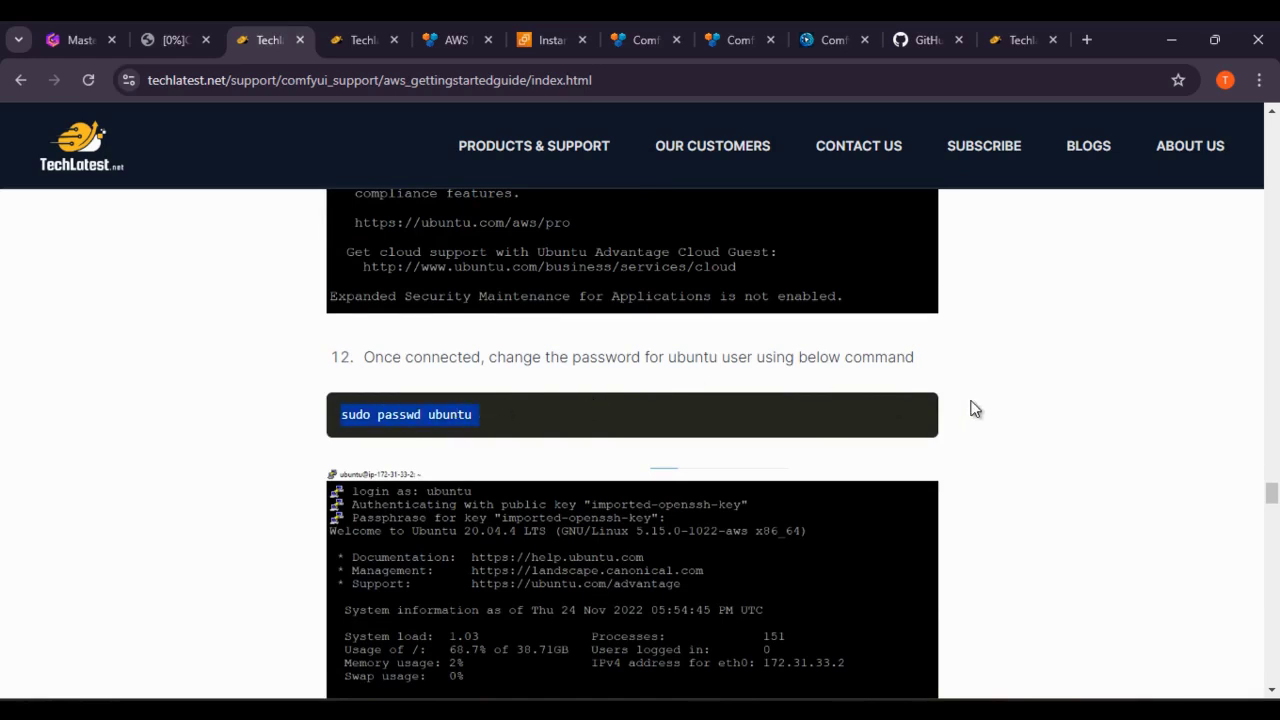
Run sudo passwd ubuntu in the PuTTY terminal, then enter and retype the new password for the ubuntu user.
{"action": "key", "text": "alt+Tab"}
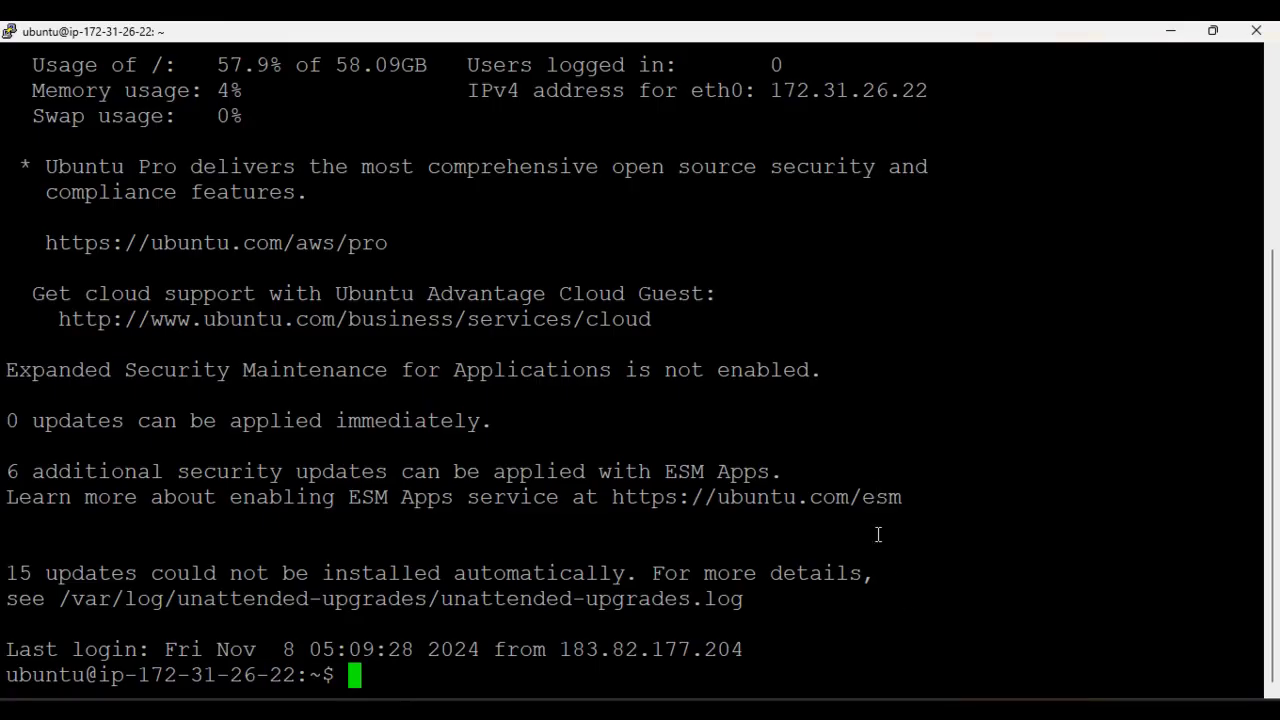
{"action": "right_click", "coordinate": [910, 598]}
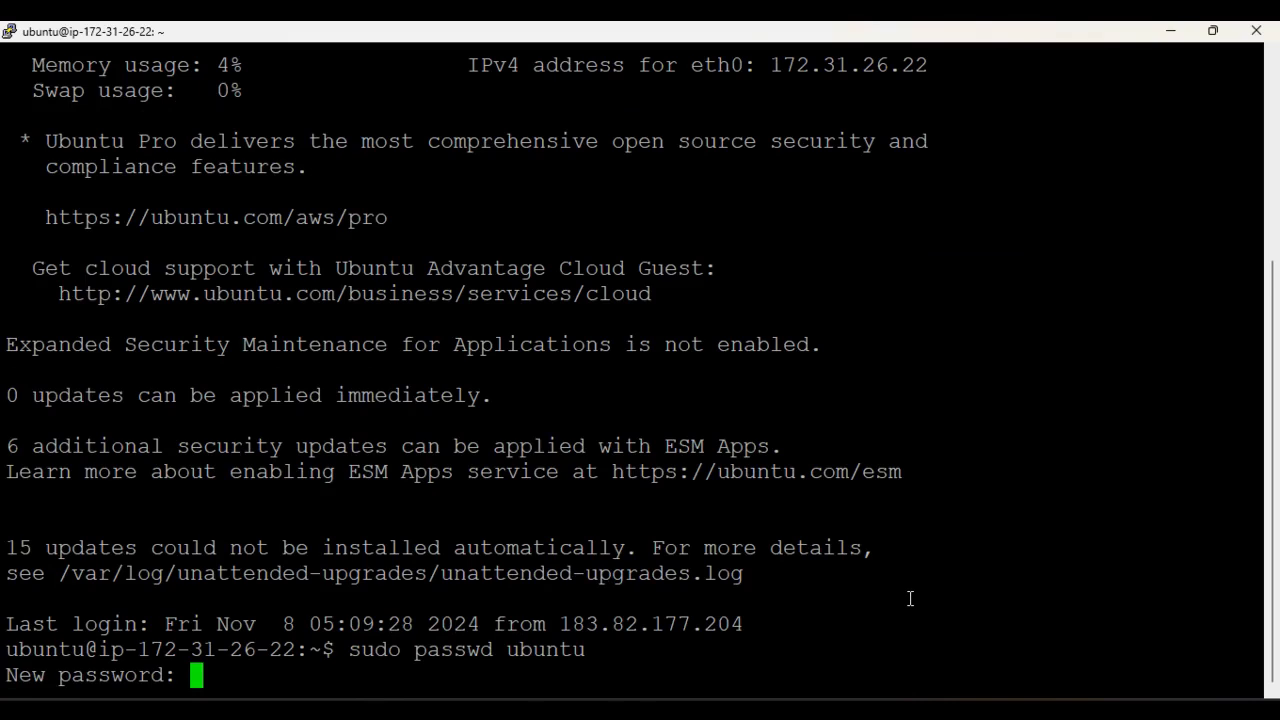
{"action": "key", "text": "Return"}
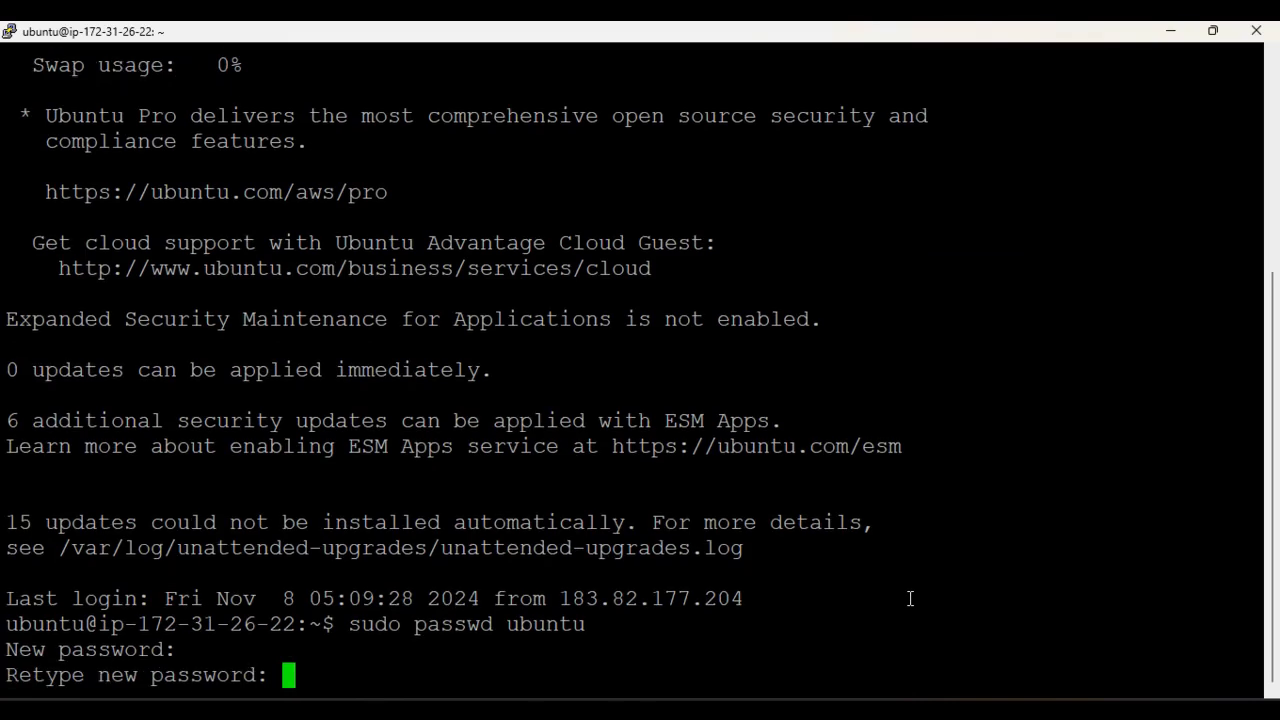
{"action": "key", "text": "Return"}
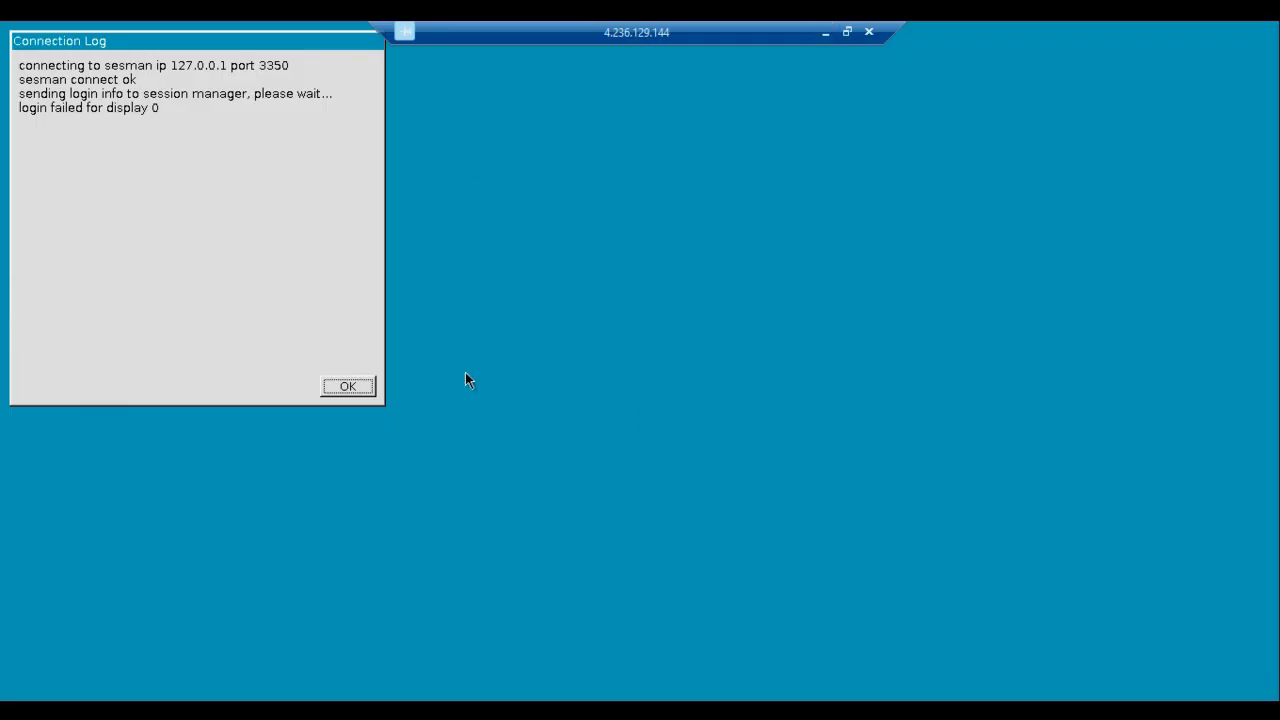
Try to log in to the 4.236.129.144 remote desktop session as ubuntu with the account password, and disconnect from it.
{"action": "left_click", "coordinate": [325, 387]}
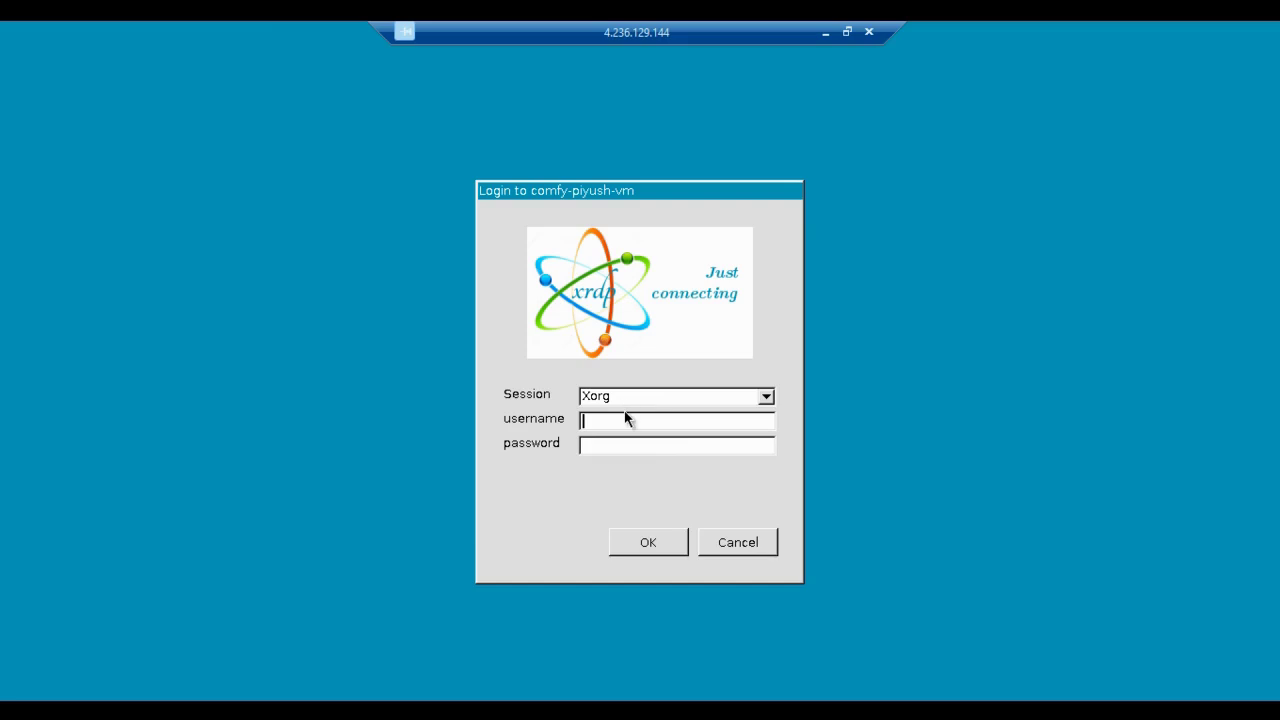
{"action": "type", "text": "ubuntu"}
{"action": "left_click", "coordinate": [640, 457]}
{"action": "type", "text": "*****"}
{"action": "key", "text": "Return"}
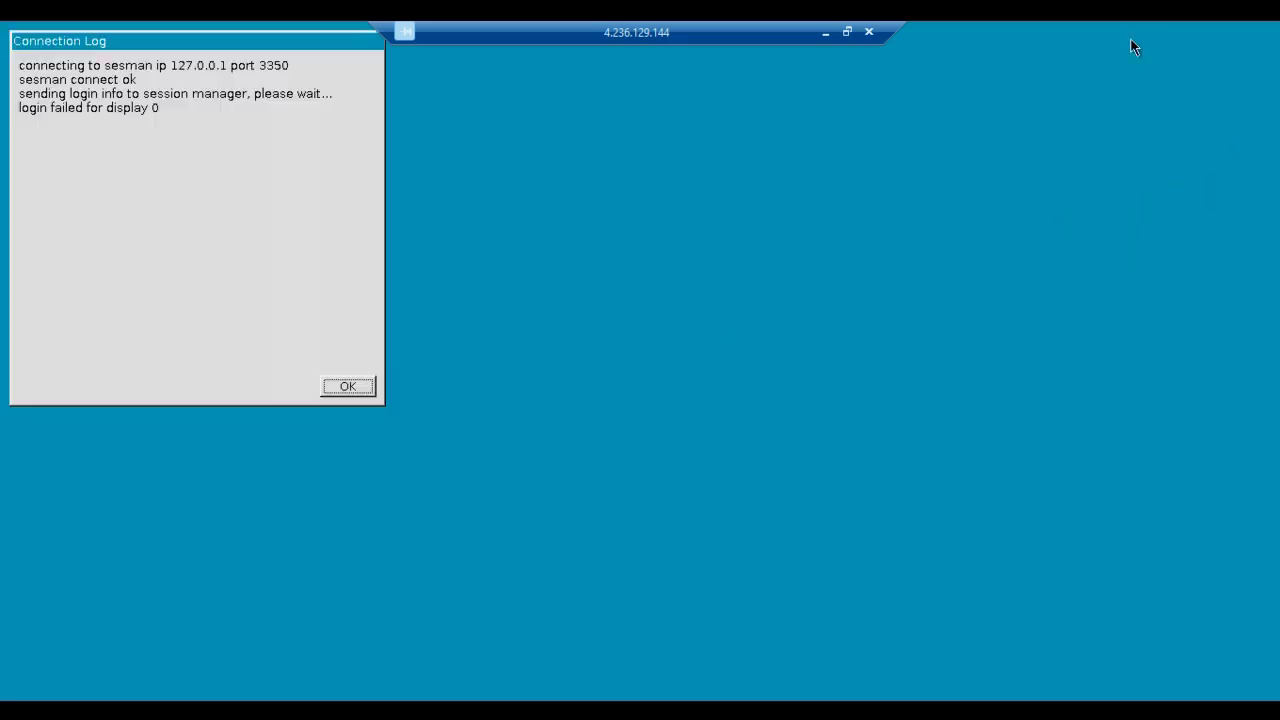
{"action": "left_click", "coordinate": [342, 390]}
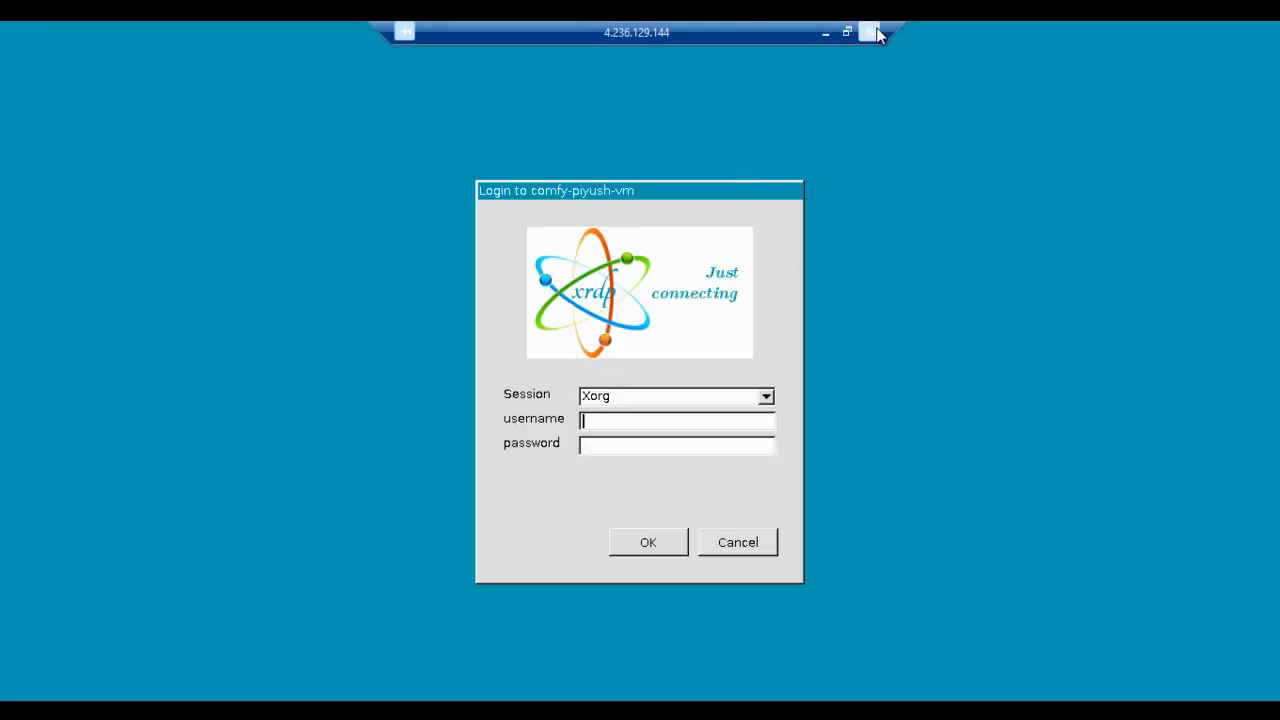
{"action": "left_click", "coordinate": [869, 32]}
{"action": "left_click", "coordinate": [697, 412]}
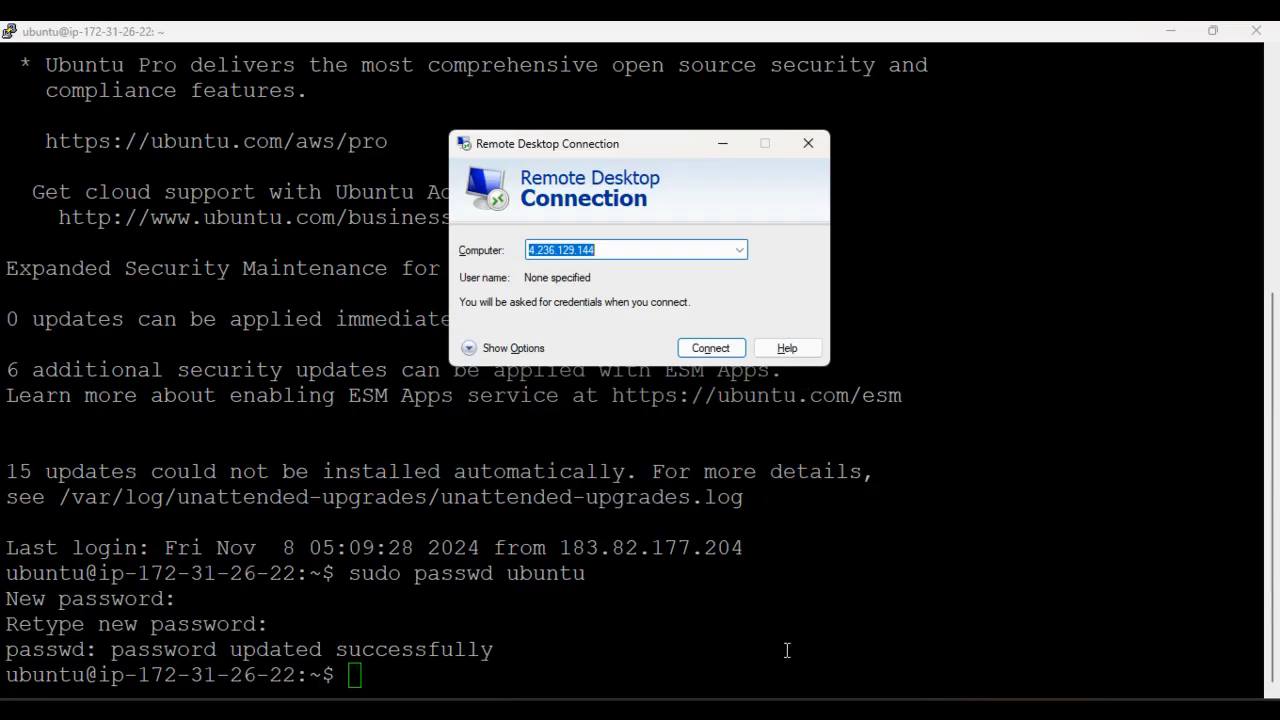
Check the instance's public IPv4 address in the EC2 console and start a Remote Desktop connection to 54.152.199.174.
{"action": "key", "text": "alt+Tab"}
{"action": "left_click", "coordinate": [551, 39]}
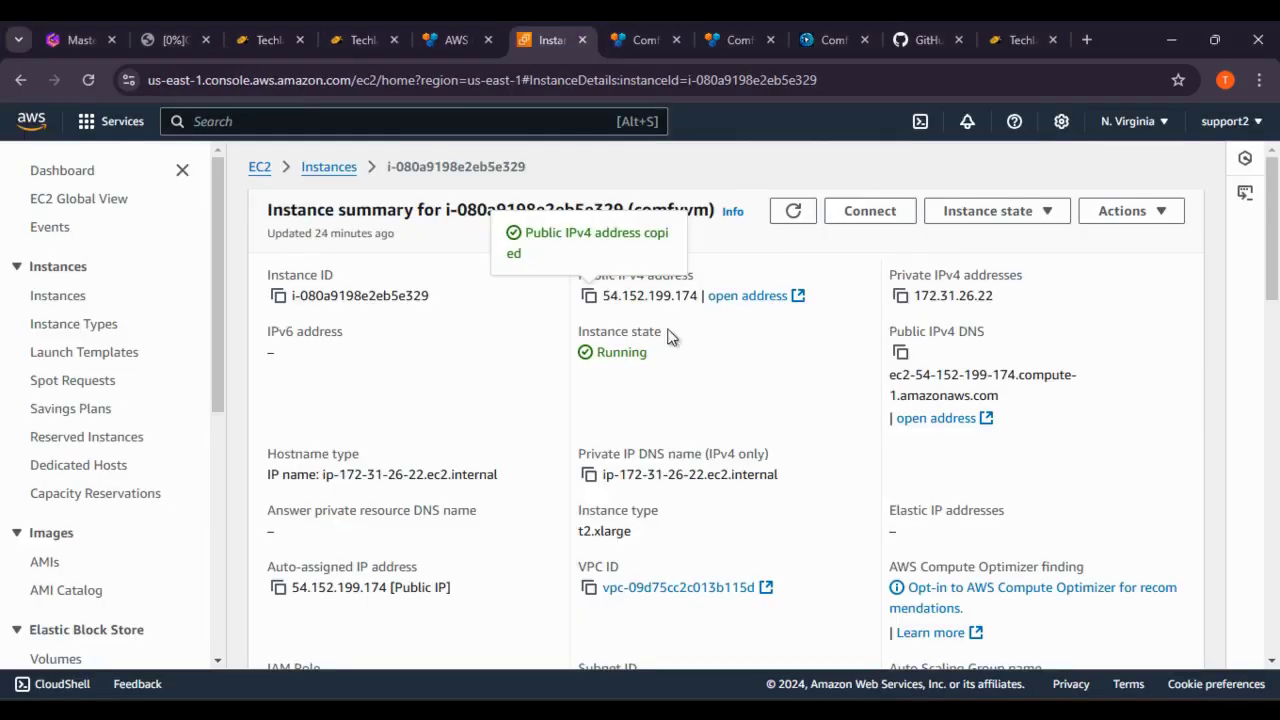
{"action": "key", "text": "alt+Tab"}
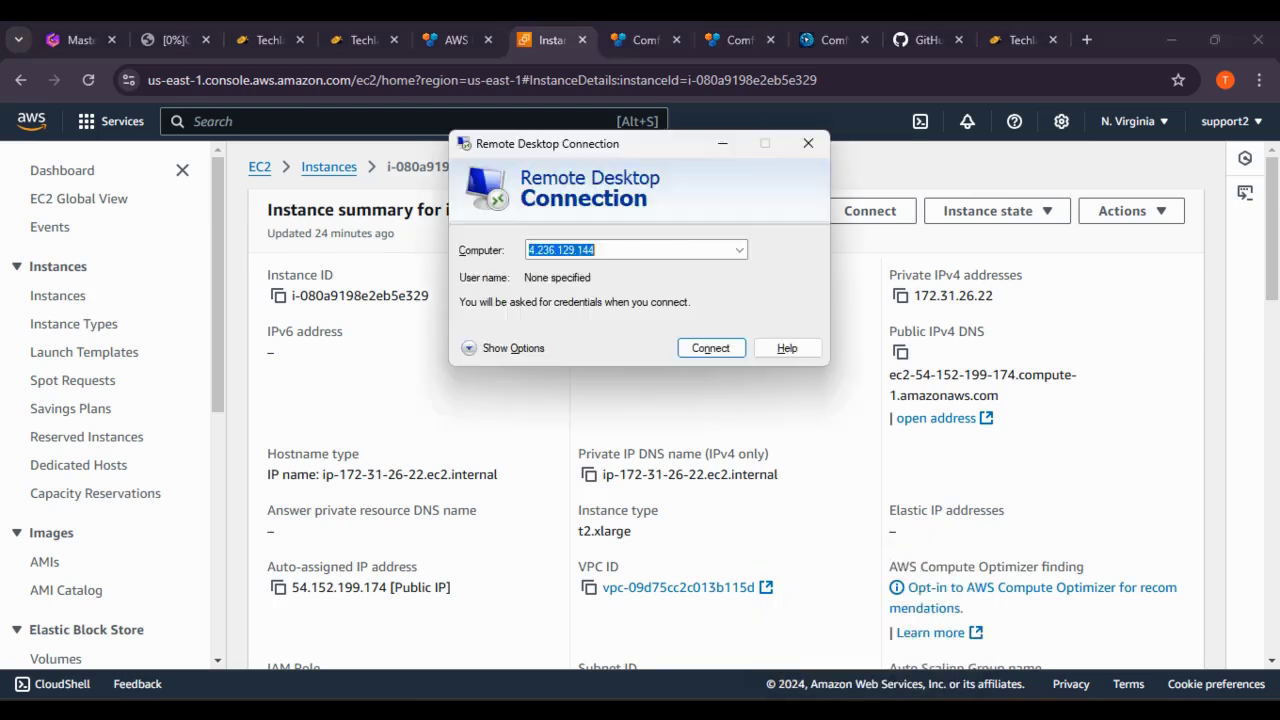
{"action": "key", "text": "BackSpace"}
{"action": "type", "text": "54.152.199.174"}
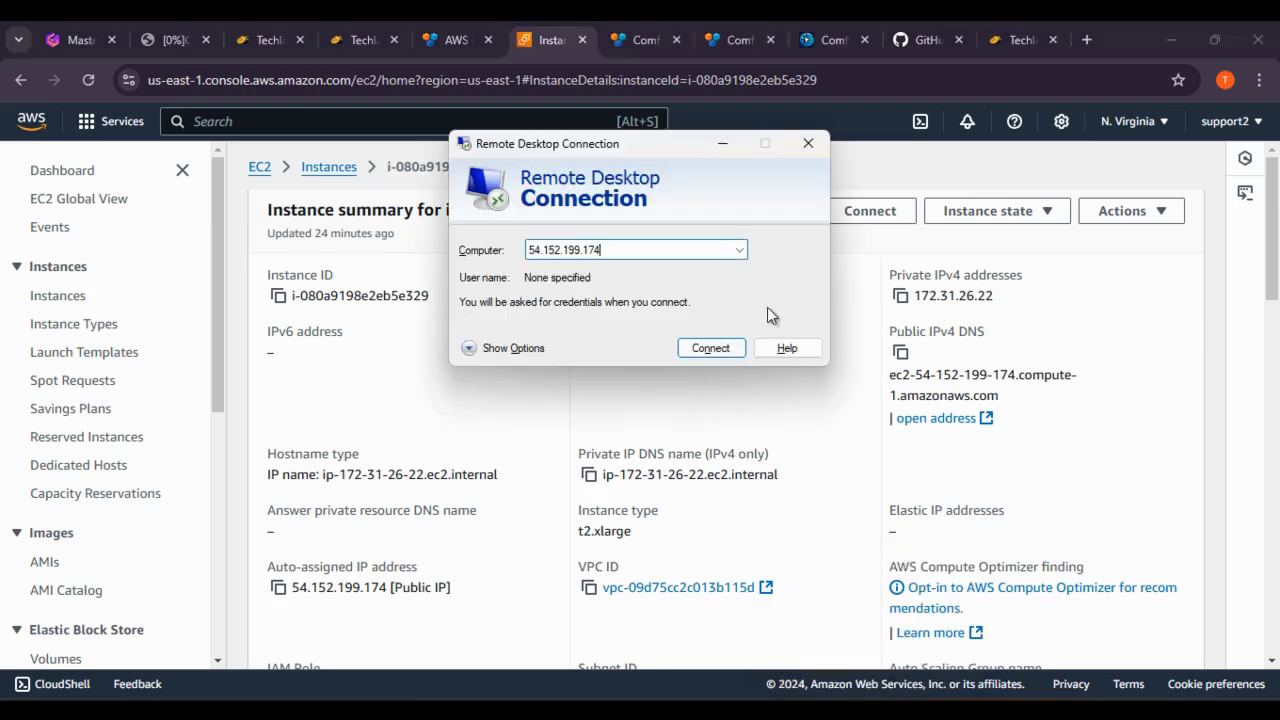
{"action": "key", "text": "Return"}
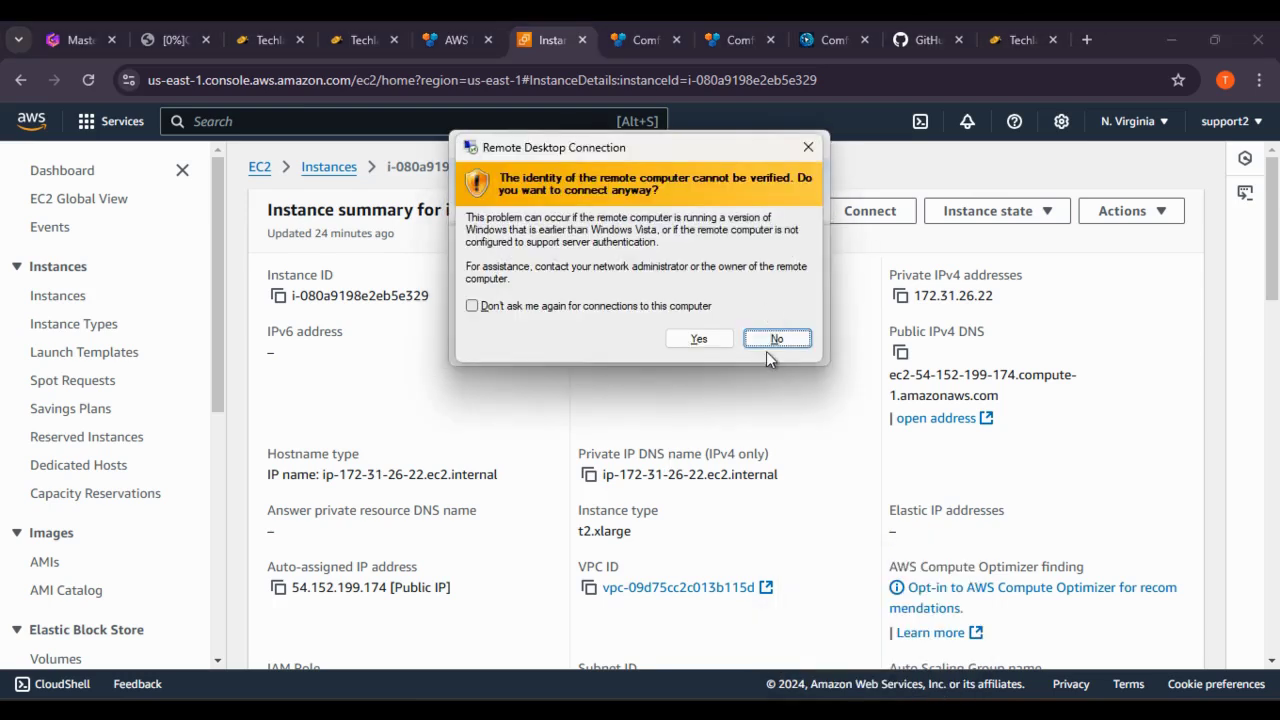
Accept the unverified remote computer and log in to the Xorg session as ubuntu with the account password.
{"action": "left_click", "coordinate": [705, 343]}
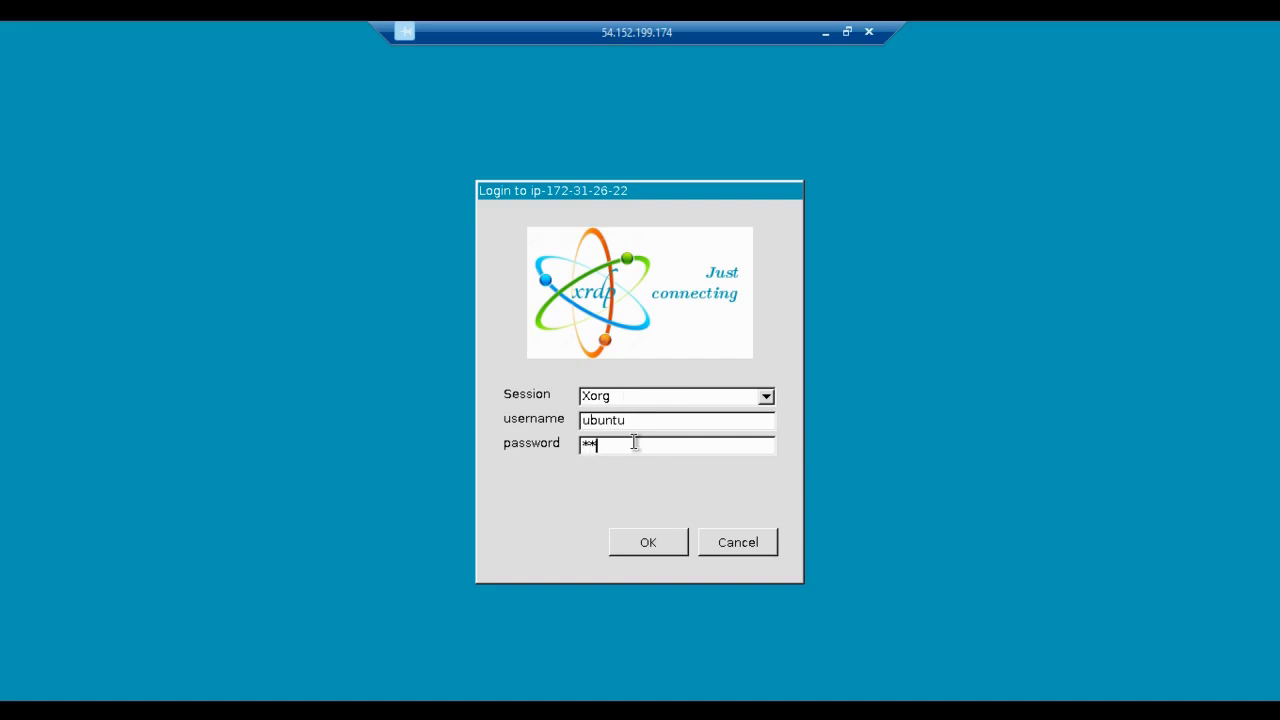
{"action": "type", "text": "***"}
{"action": "key", "text": "Return"}
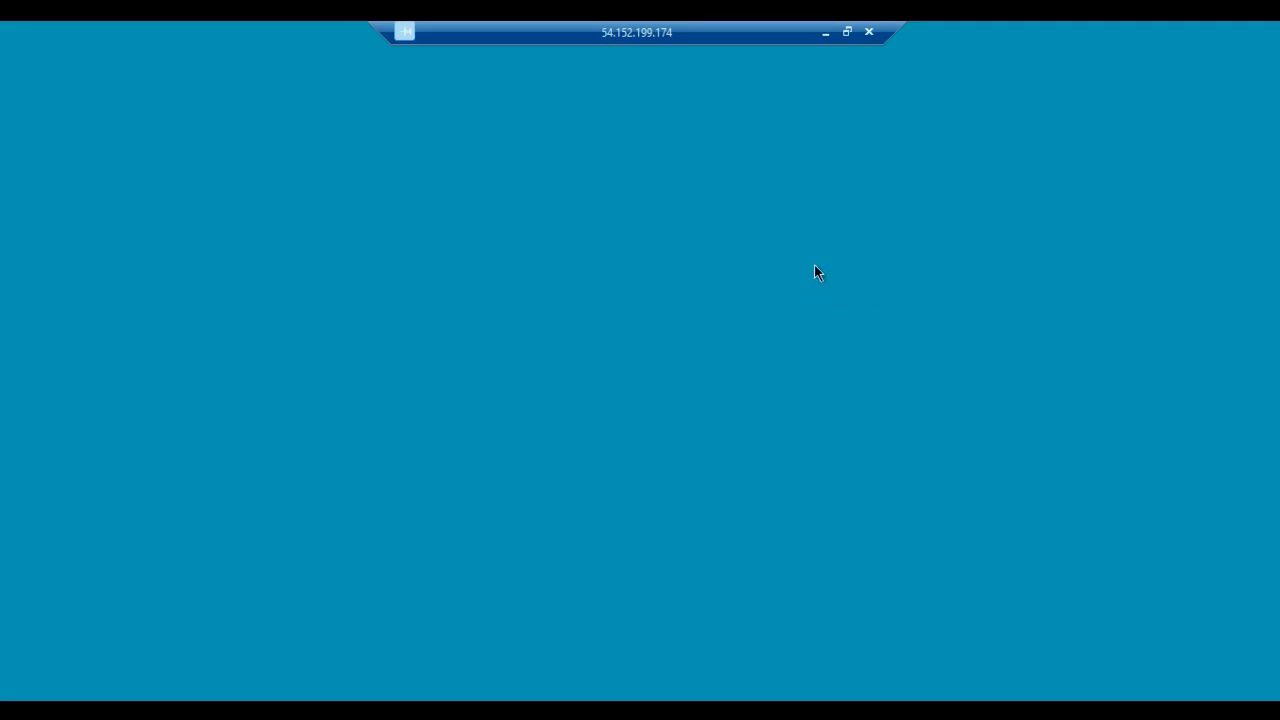
Review the getting started guide's steps 13 to 15 on connecting to the VM desktop from Windows, and check on the remote session.
{"action": "left_click", "coordinate": [825, 33]}
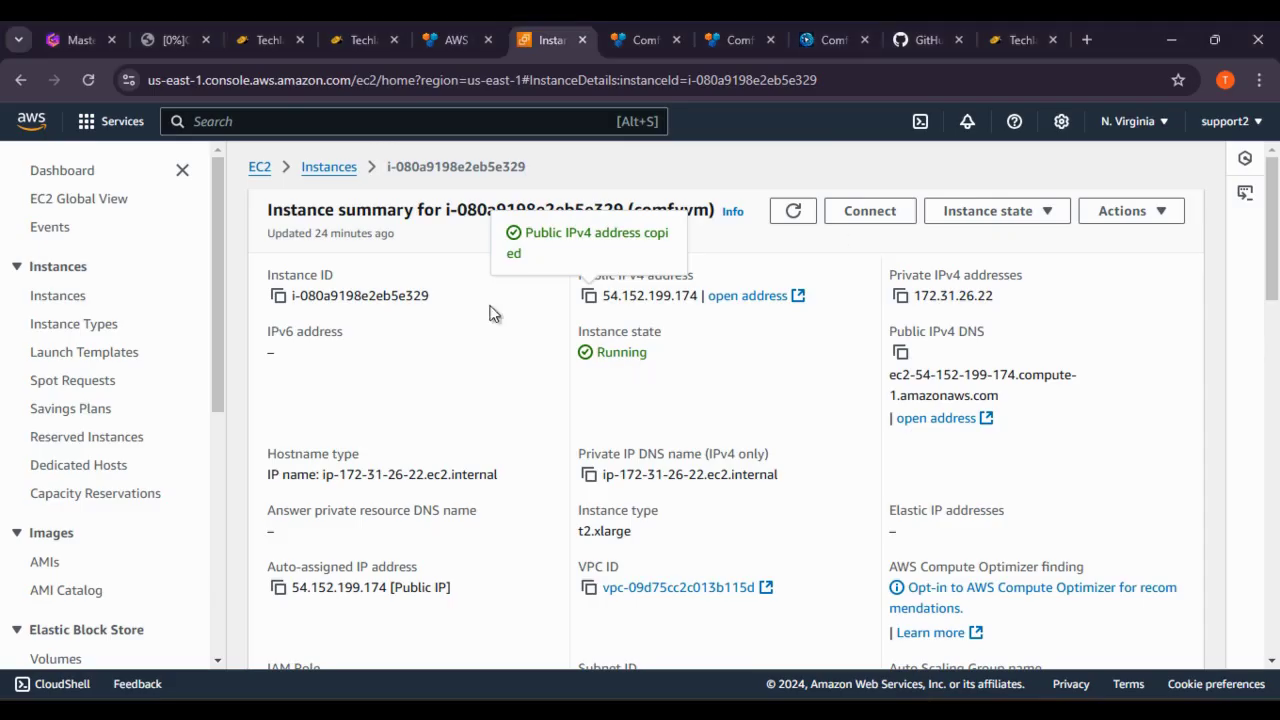
{"action": "left_click", "coordinate": [268, 40]}
{"action": "scroll", "coordinate": [480, 340], "scroll_direction": "down", "scroll_amount": 5}
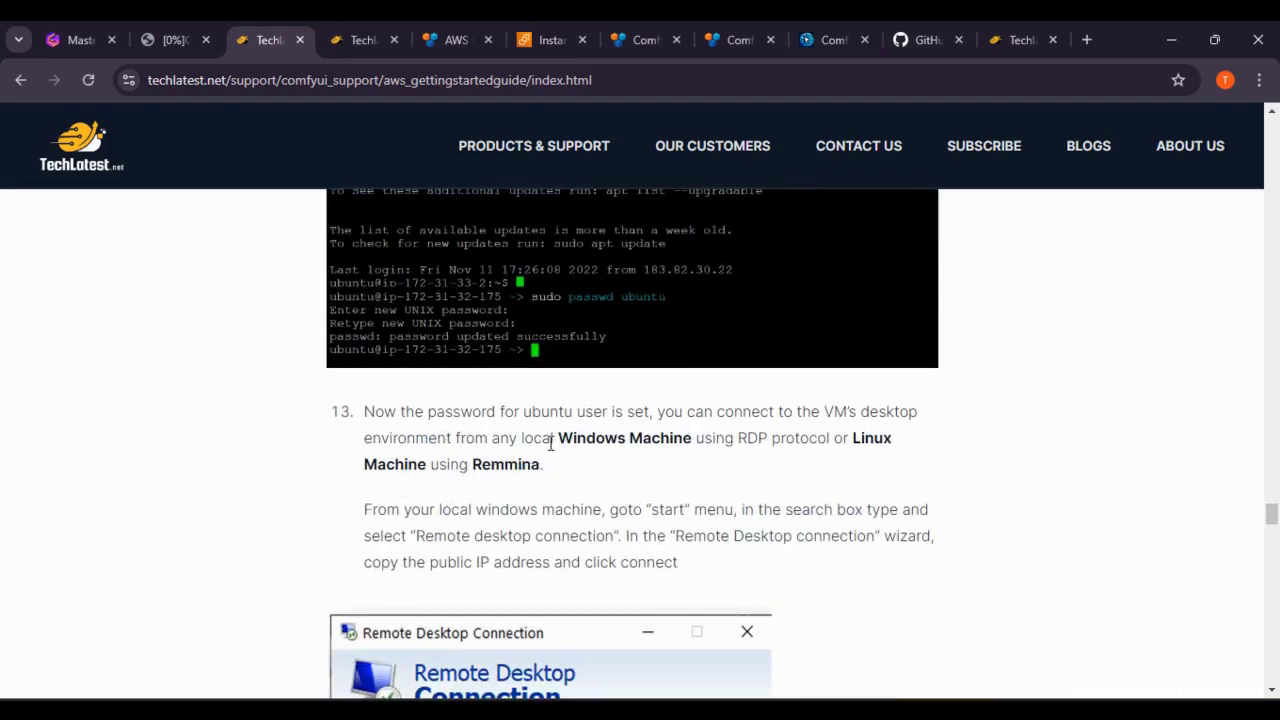
{"action": "scroll", "coordinate": [550, 443], "scroll_direction": "down", "scroll_amount": 1}
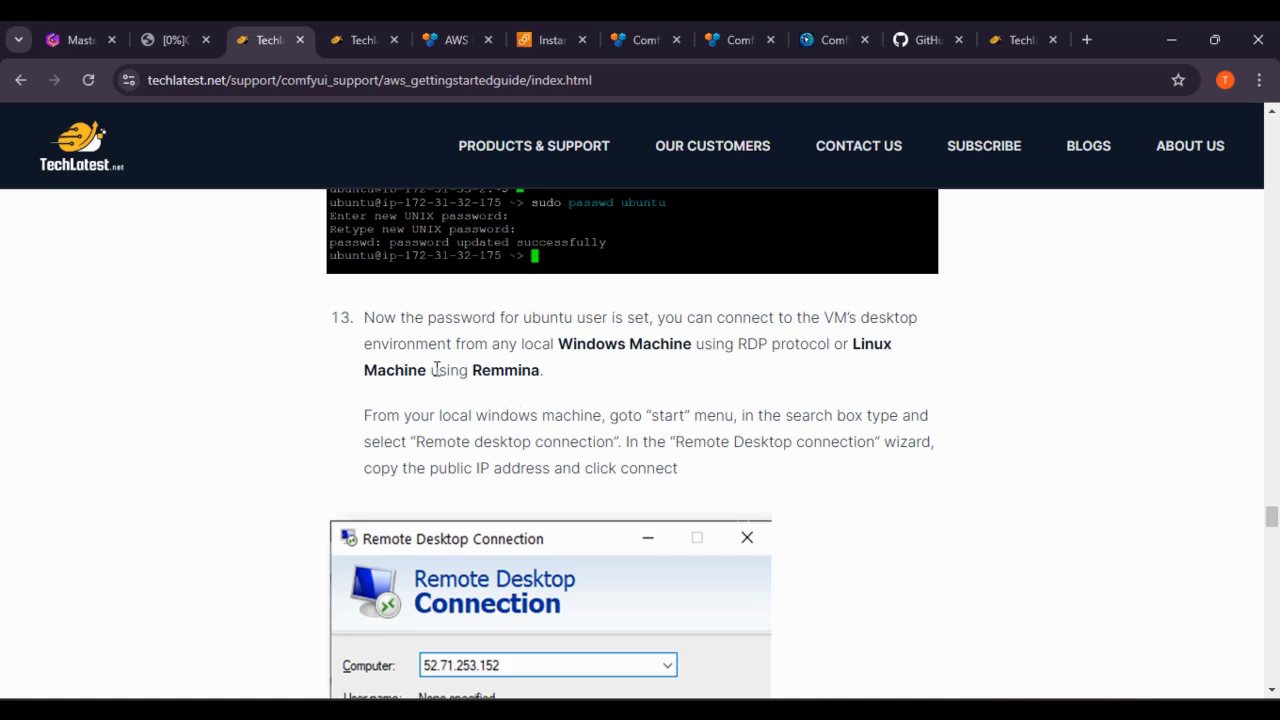
{"action": "scroll", "coordinate": [532, 407], "scroll_direction": "down", "scroll_amount": 1}
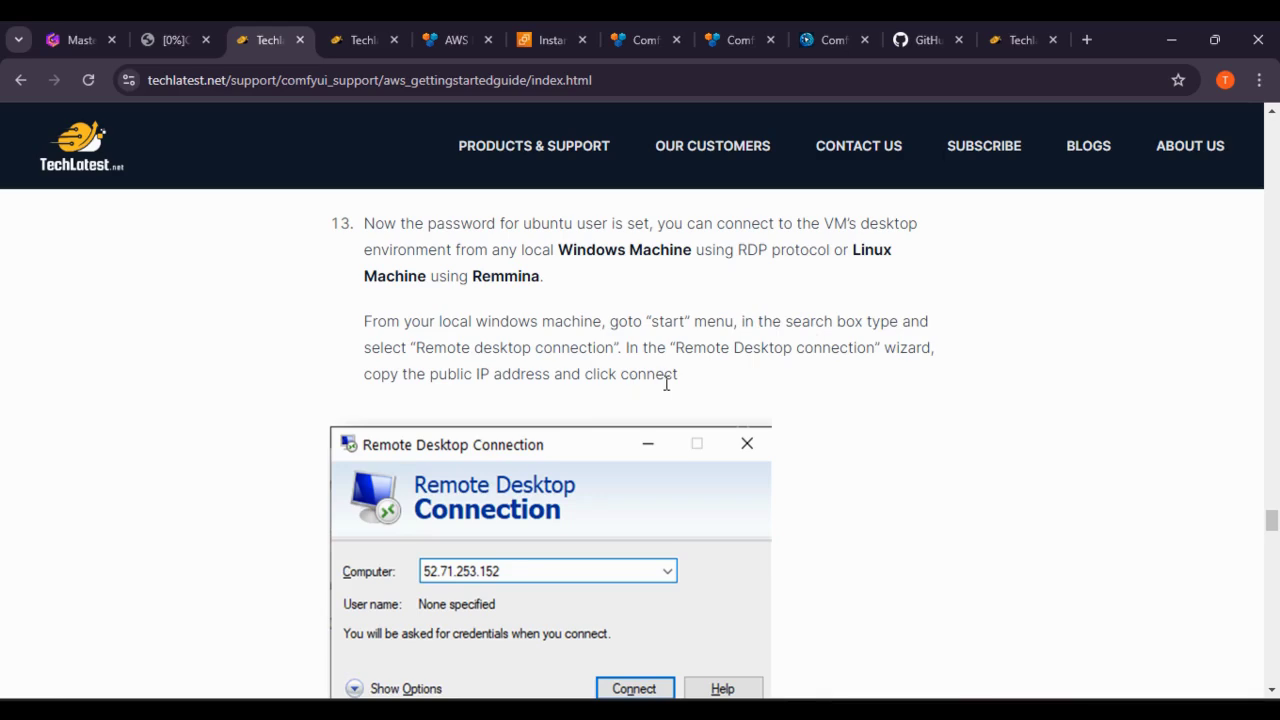
{"action": "scroll", "coordinate": [626, 412], "scroll_direction": "down", "scroll_amount": 9}
{"action": "scroll", "coordinate": [632, 436], "scroll_direction": "up", "scroll_amount": 1}
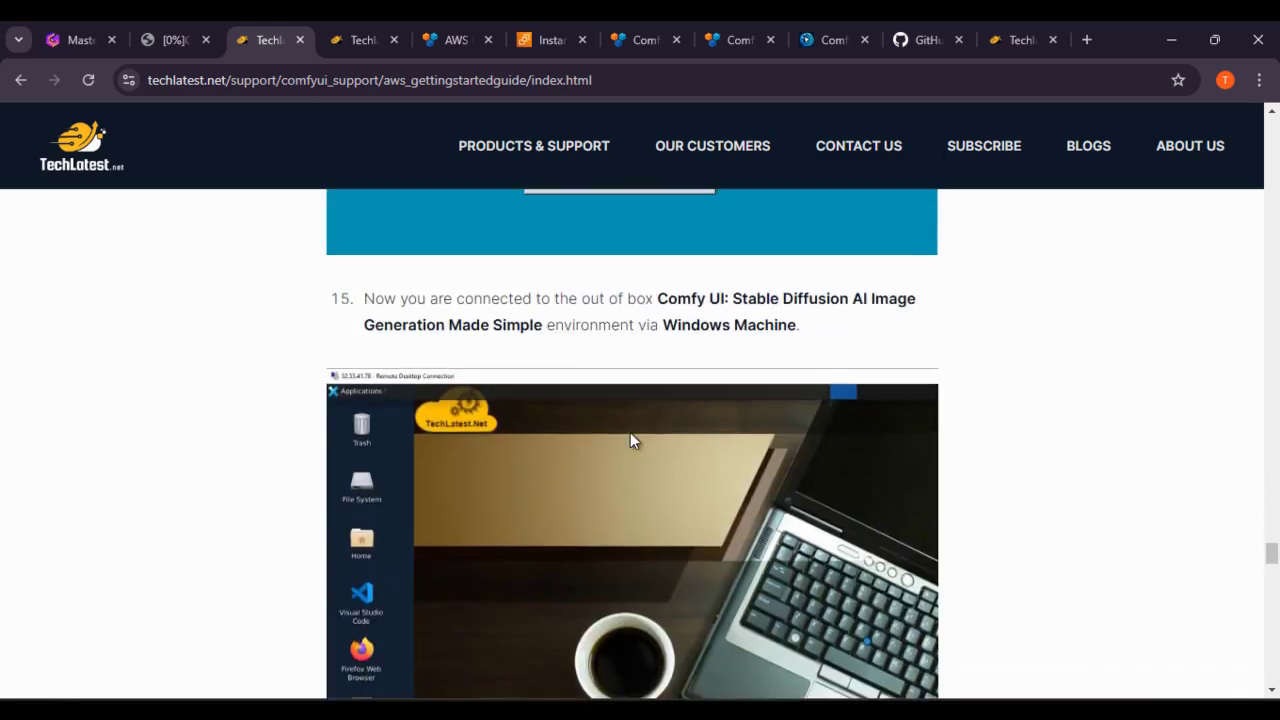
{"action": "scroll", "coordinate": [625, 440], "scroll_direction": "down", "scroll_amount": 1}
{"action": "scroll", "coordinate": [620, 437], "scroll_direction": "up", "scroll_amount": 1}
{"action": "key", "text": "alt+Tab"}
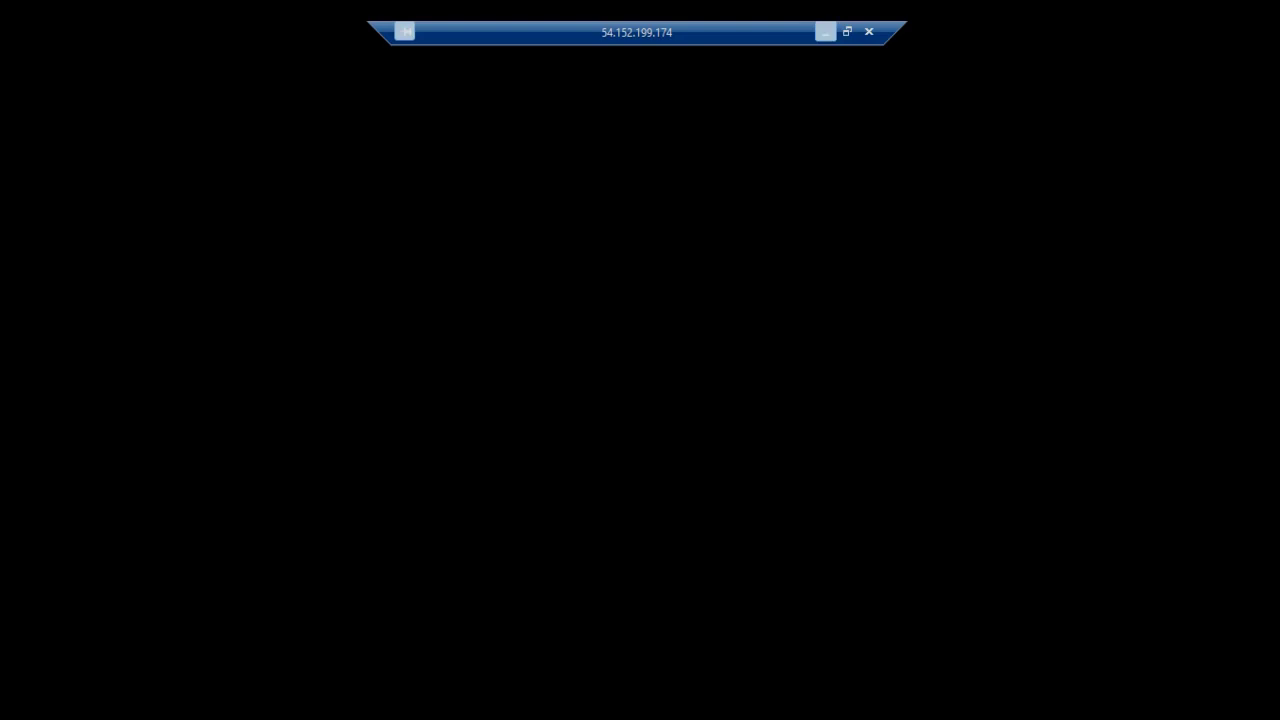
{"action": "left_click", "coordinate": [823, 40]}
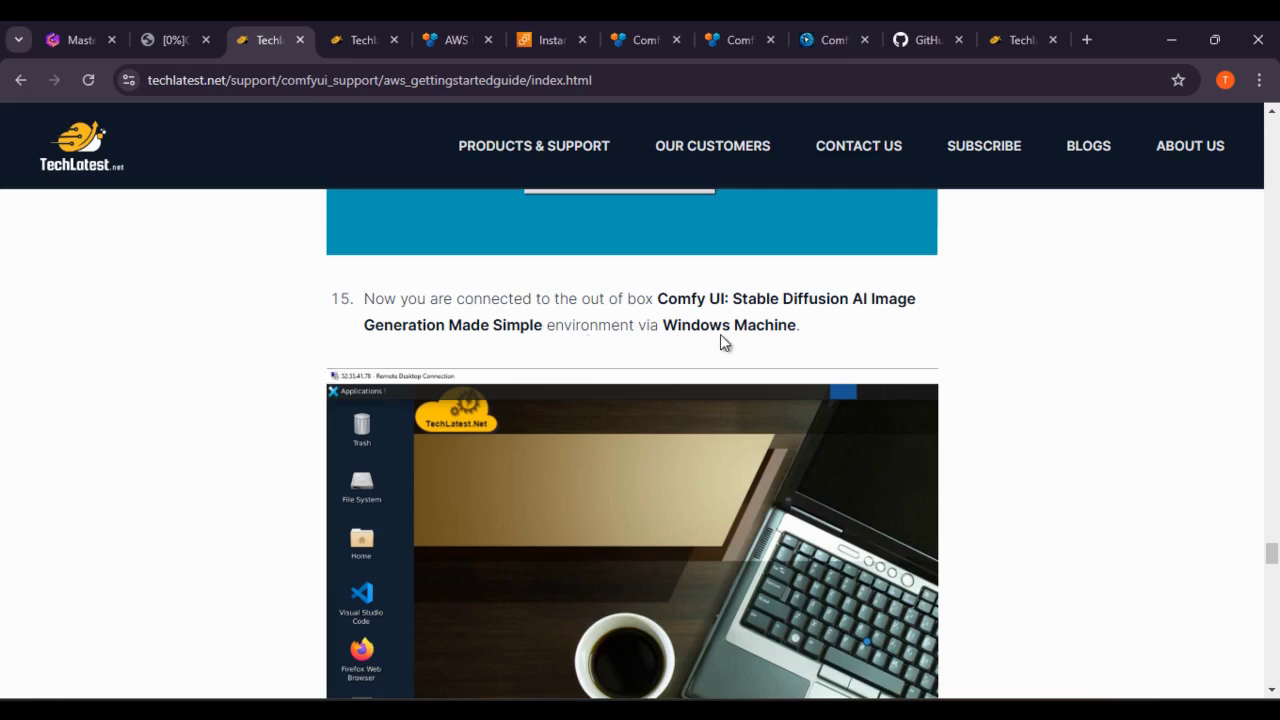
Read steps 16 to 19 of the guide on connecting to the VM's desktop from a Linux machine with Remmina over RDP.
{"action": "scroll", "coordinate": [765, 365], "scroll_direction": "down", "scroll_amount": 3}
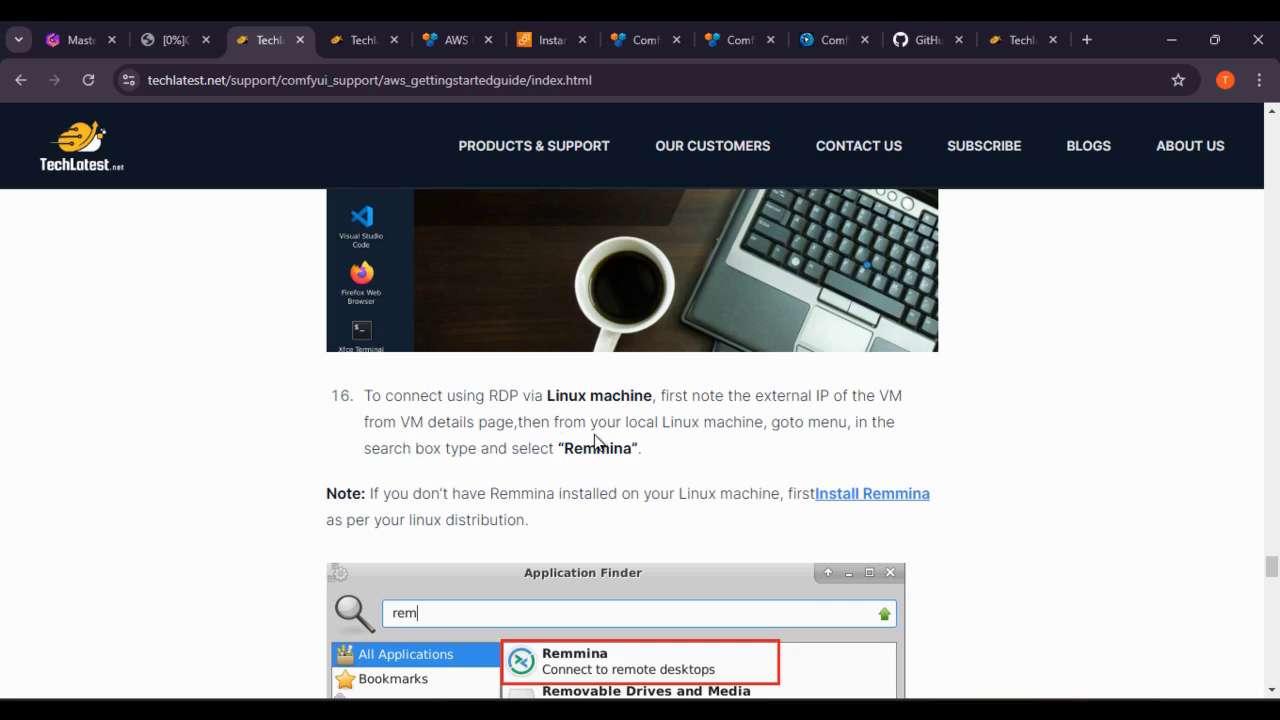
{"action": "scroll", "coordinate": [594, 440], "scroll_direction": "down", "scroll_amount": 2}
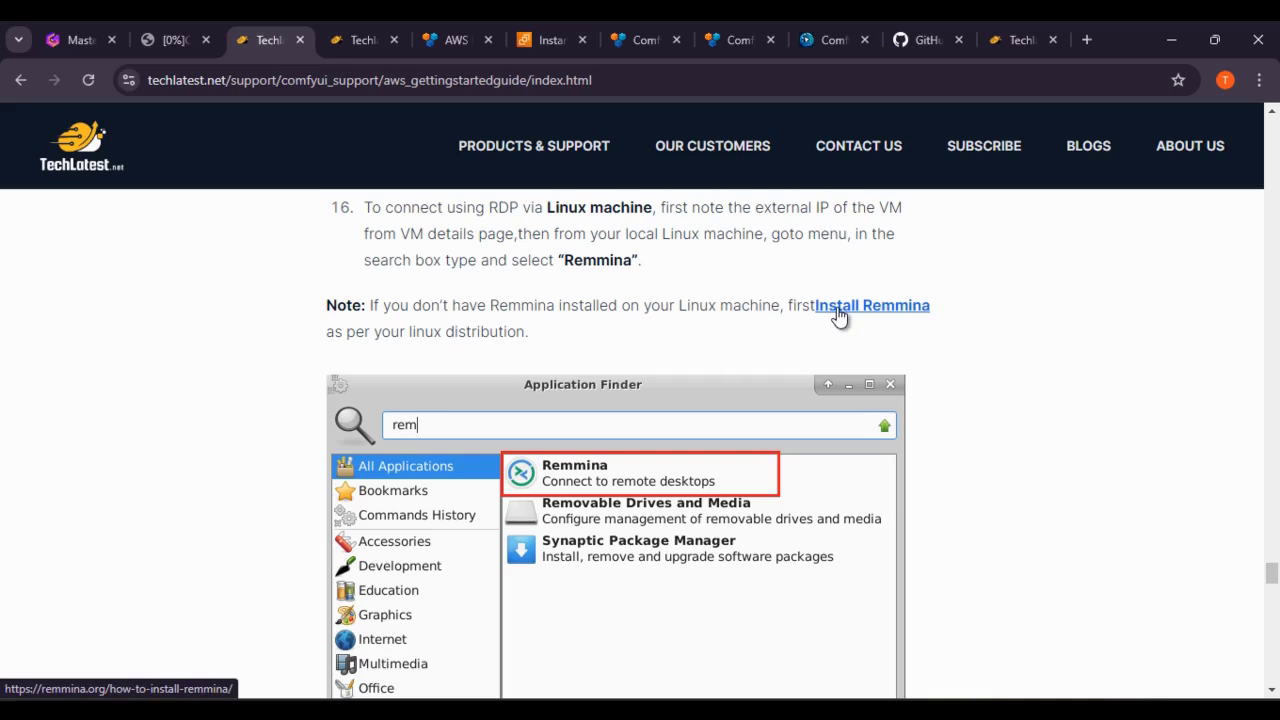
{"action": "scroll", "coordinate": [339, 354], "scroll_direction": "down", "scroll_amount": 6}
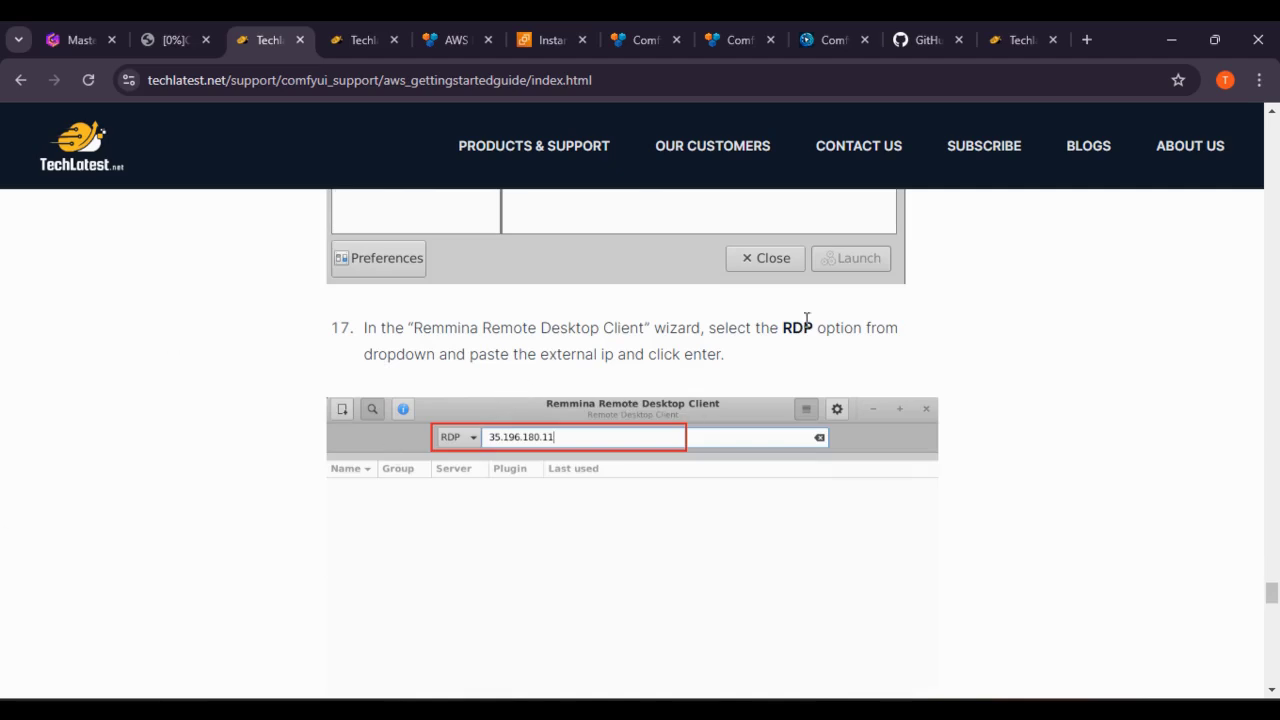
{"action": "scroll", "coordinate": [652, 408], "scroll_direction": "down", "scroll_amount": 1}
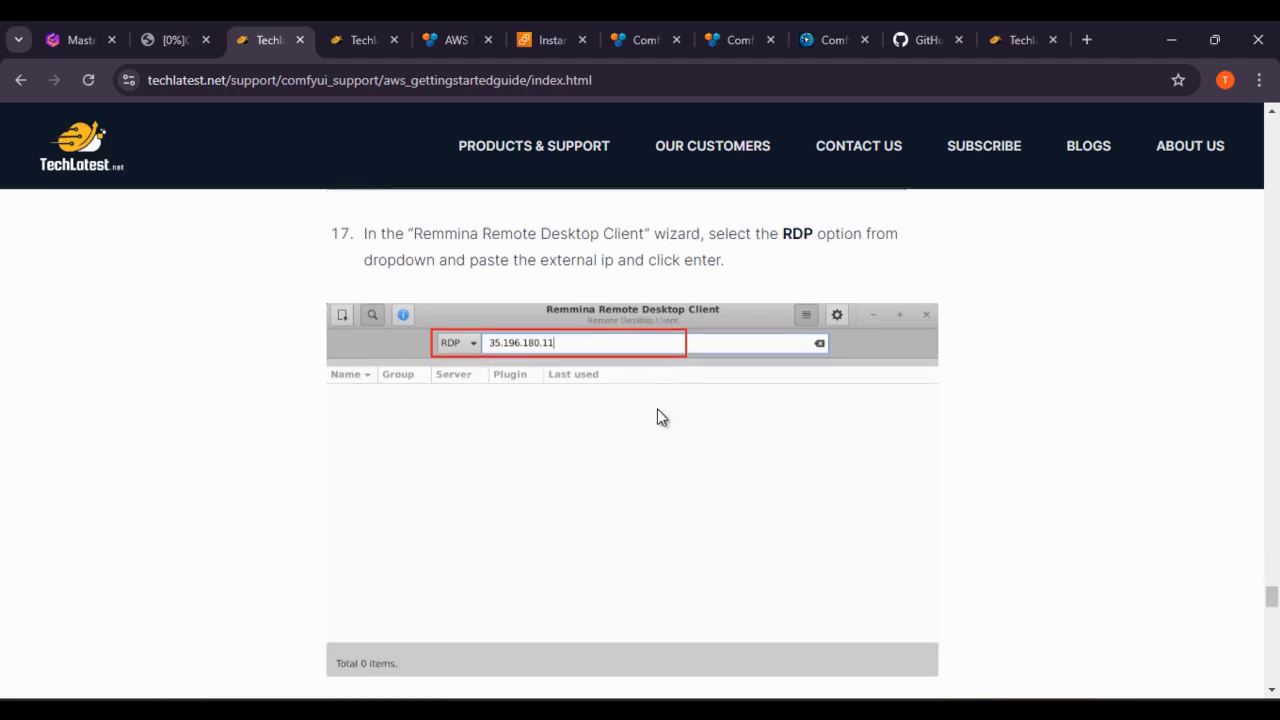
{"action": "scroll", "coordinate": [659, 404], "scroll_direction": "down", "scroll_amount": 5}
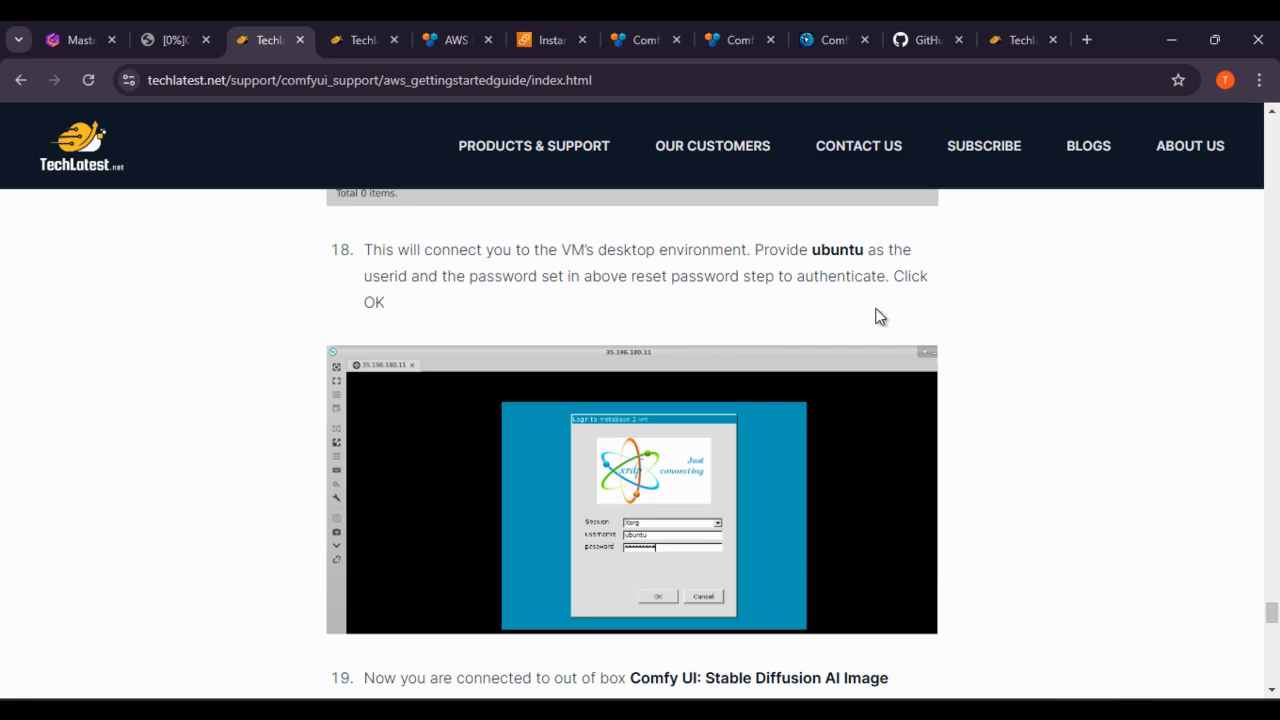
{"action": "scroll", "coordinate": [485, 347], "scroll_direction": "down", "scroll_amount": 6}
{"action": "scroll", "coordinate": [623, 345], "scroll_direction": "up", "scroll_amount": 3}
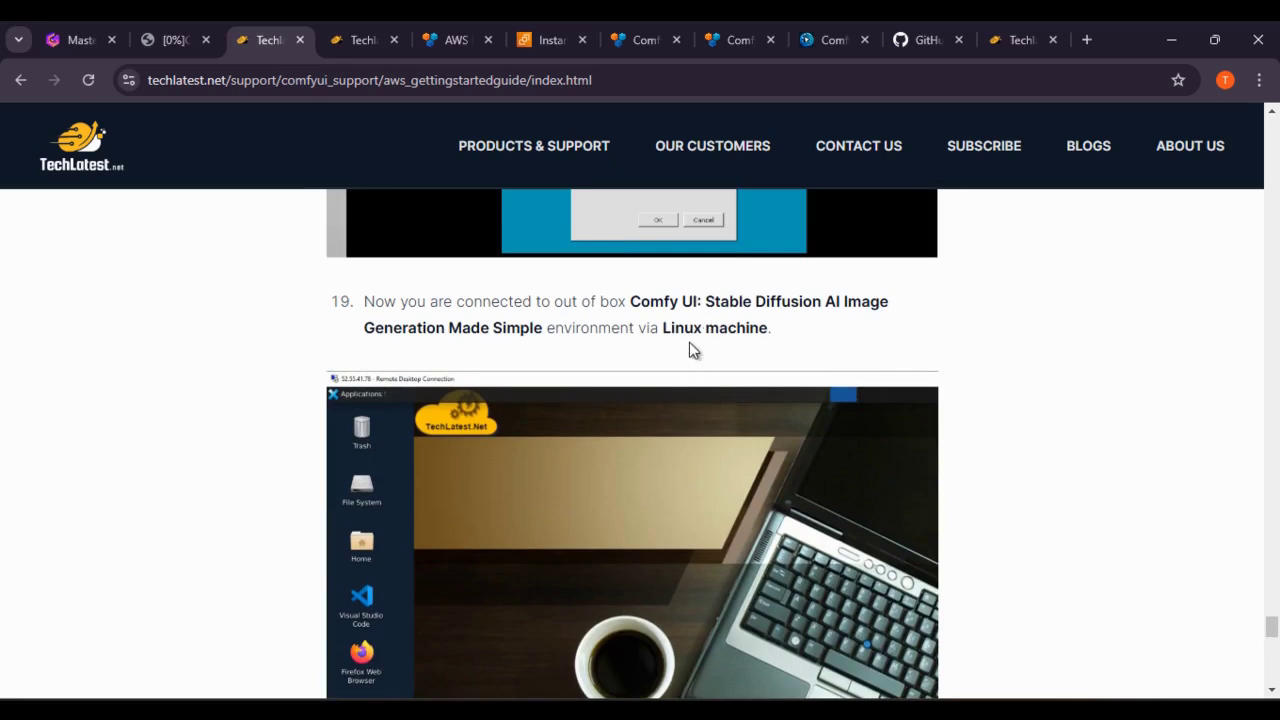
{"action": "scroll", "coordinate": [690, 323], "scroll_direction": "down", "scroll_amount": 5}
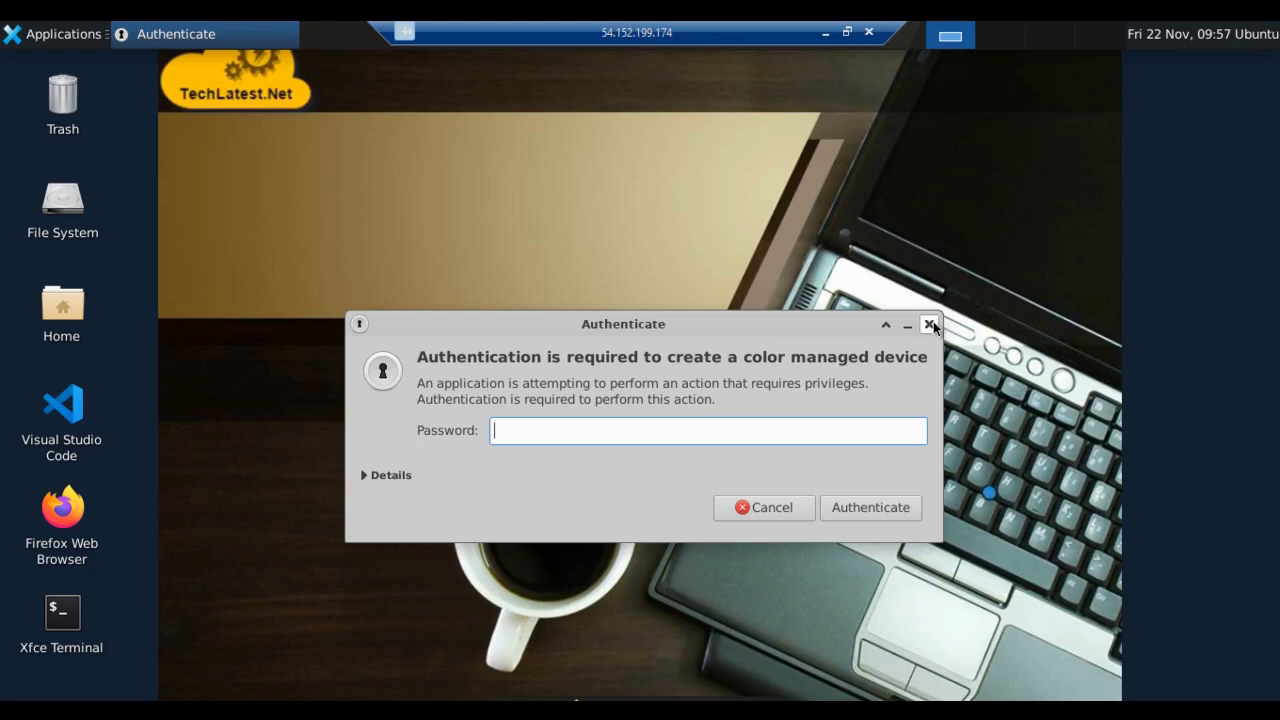
Dismiss the color managed device authentication request on the VM desktop and go to the guide's step 20 on output images.
{"action": "left_click", "coordinate": [930, 324]}
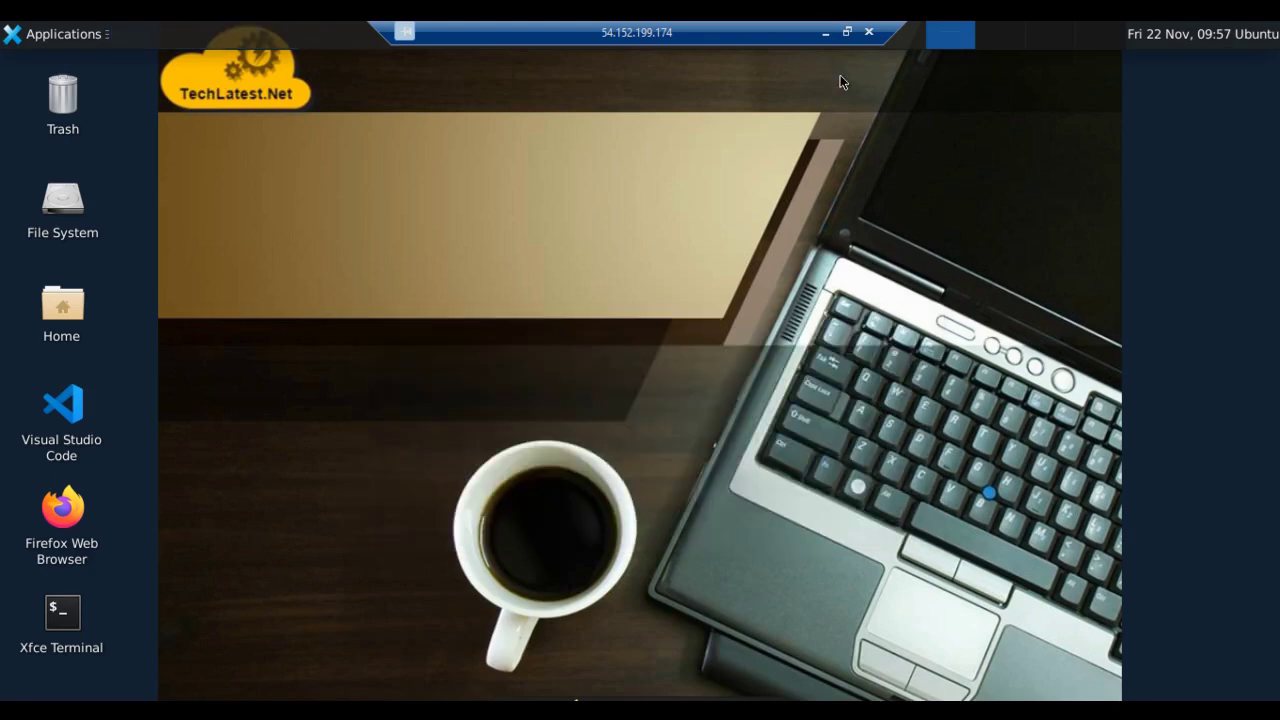
{"action": "left_click", "coordinate": [829, 36]}
{"action": "scroll", "coordinate": [680, 480], "scroll_direction": "down", "scroll_amount": 4}
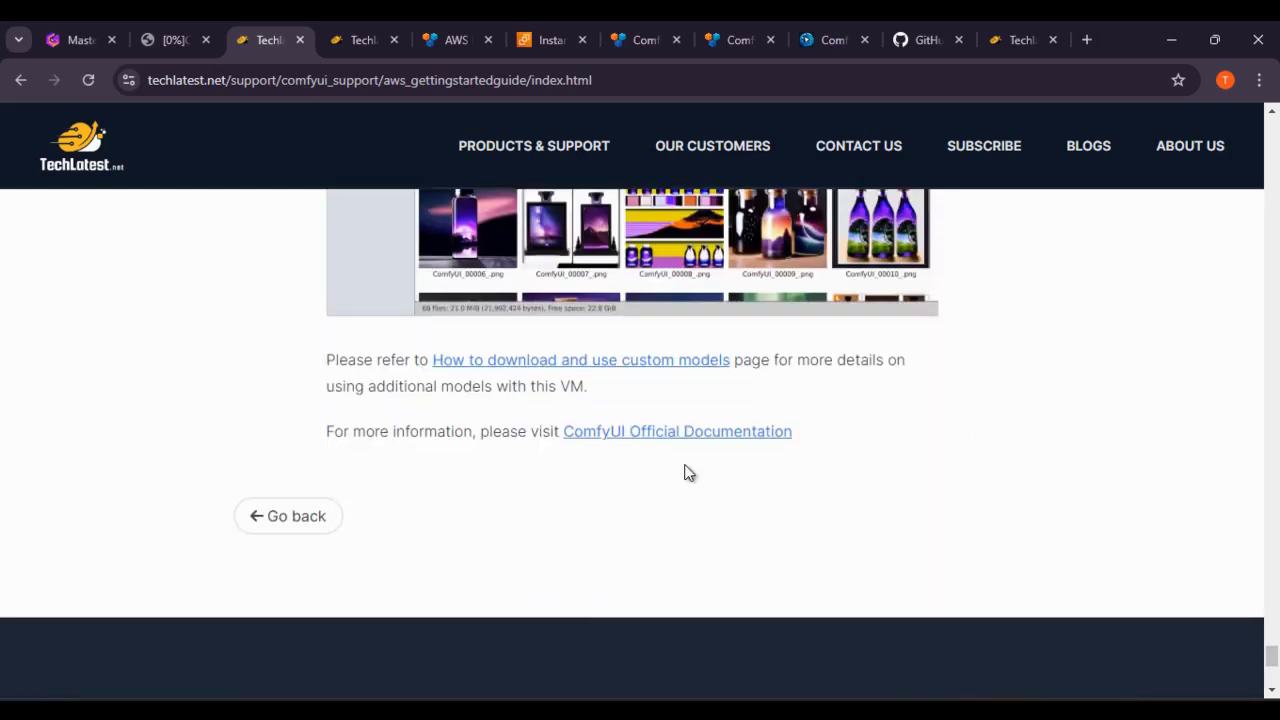
{"action": "scroll", "coordinate": [491, 429], "scroll_direction": "up", "scroll_amount": 3}
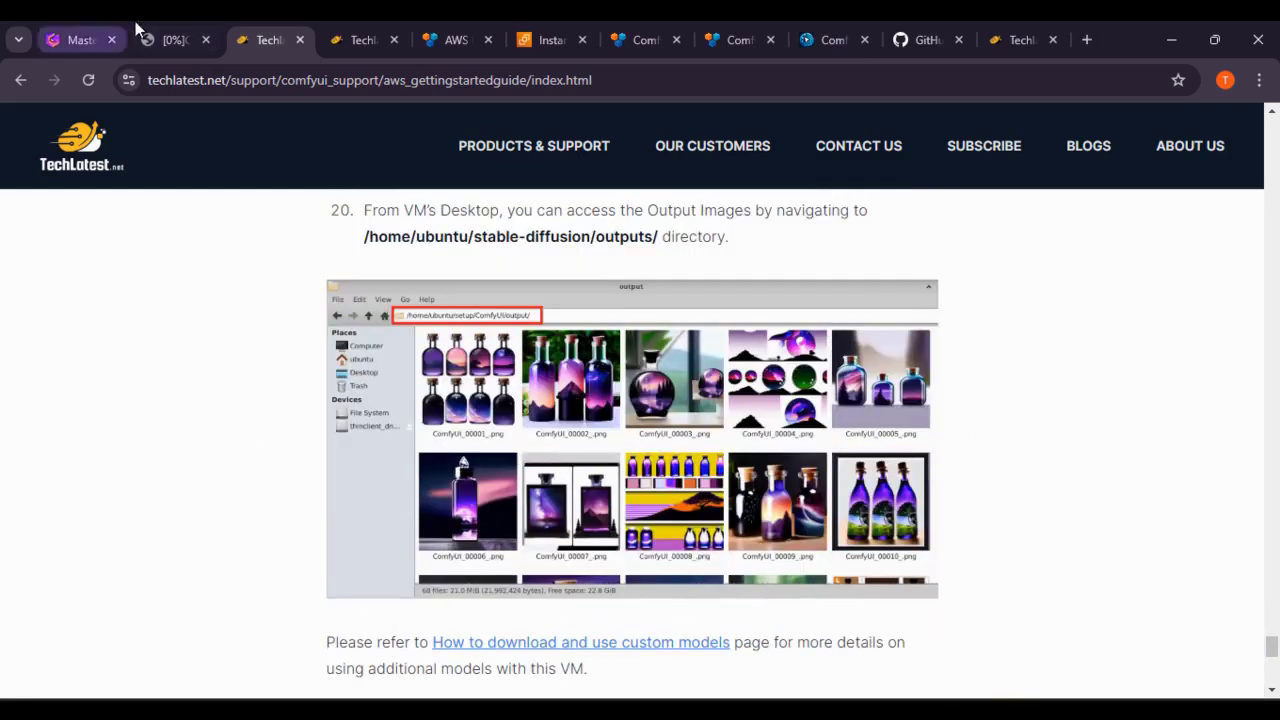
Queue the current ComfyUI prompt three more times, and take a brief look at the VM's remote desktop.
{"action": "left_click", "coordinate": [172, 40]}
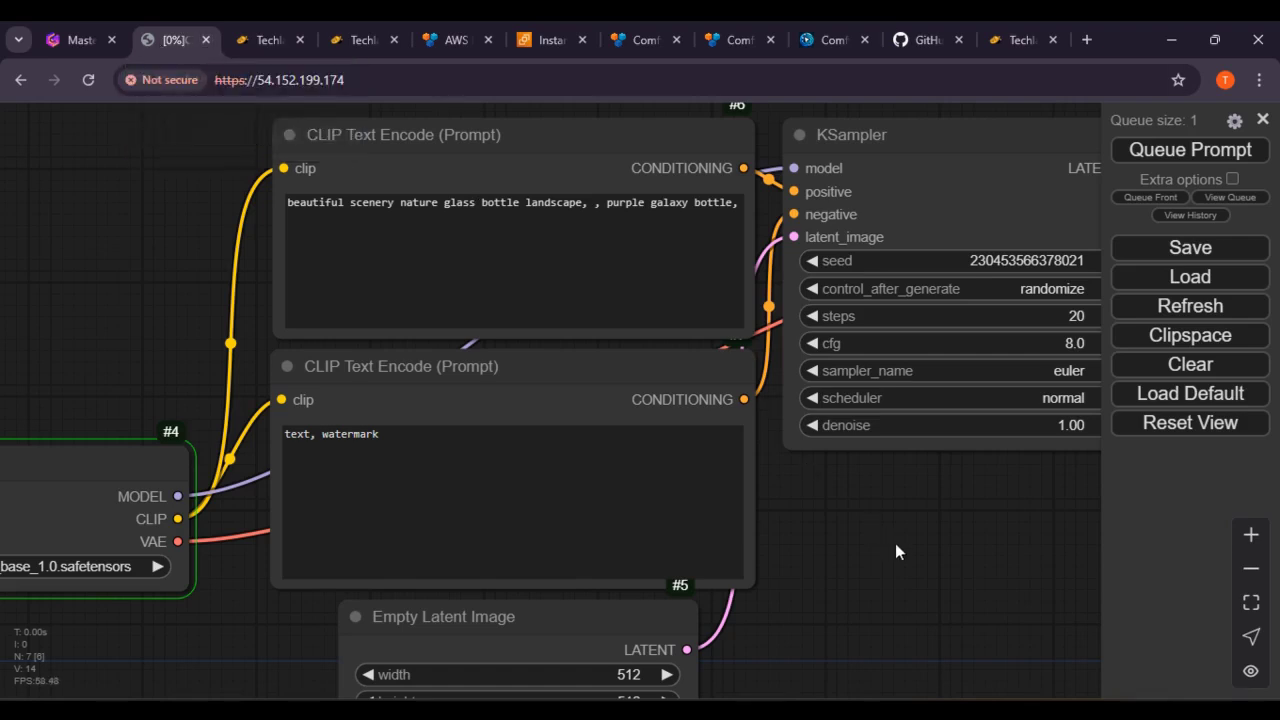
{"action": "left_click_drag", "start_coordinate": [894, 551], "coordinate": [889, 510]}
{"action": "scroll", "coordinate": [889, 510], "scroll_direction": "up", "scroll_amount": 3}
{"action": "scroll", "coordinate": [906, 503], "scroll_direction": "down", "scroll_amount": 6}
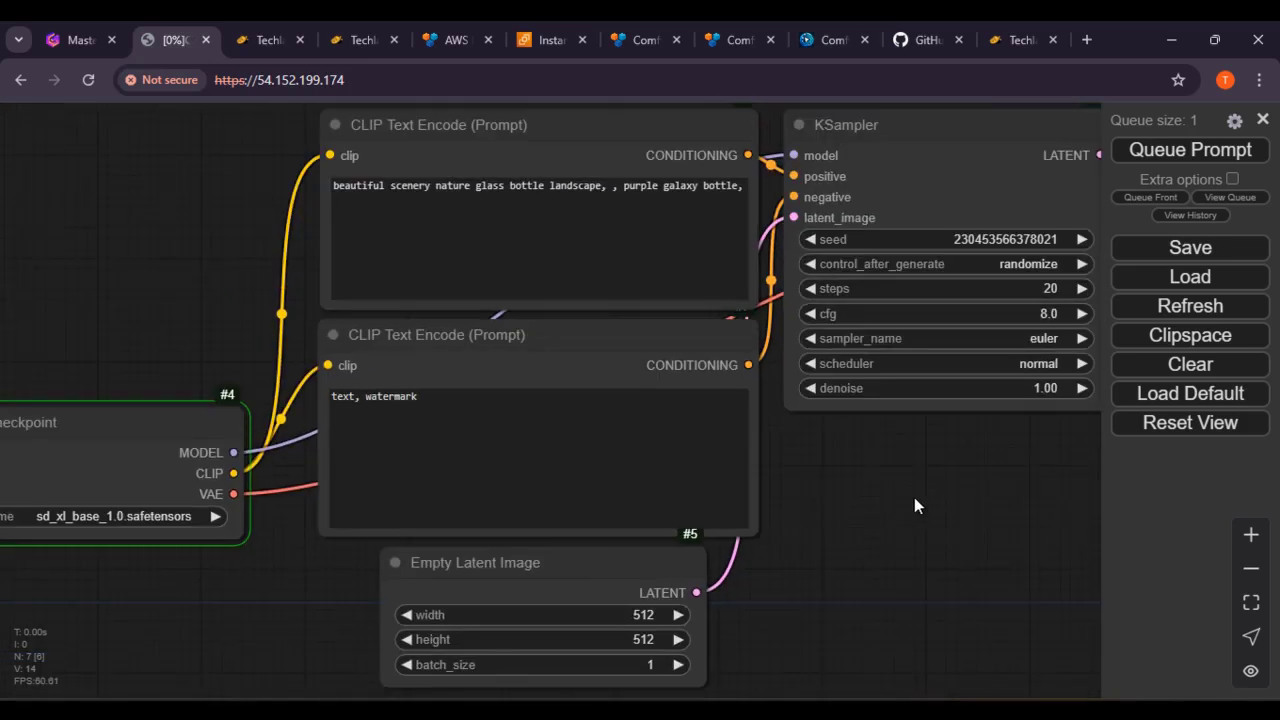
{"action": "left_click", "coordinate": [1208, 160]}
{"action": "left_click", "coordinate": [1203, 165]}
{"action": "left_click", "coordinate": [1203, 165]}
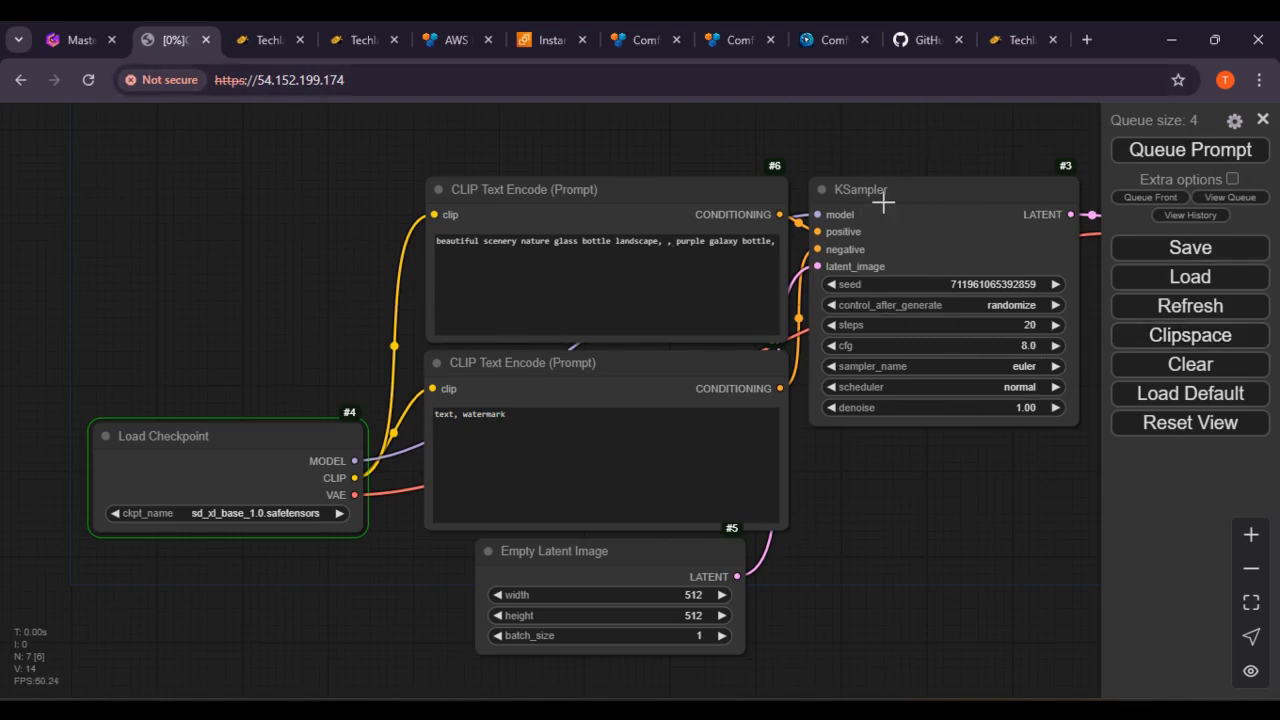
{"action": "key", "text": "alt+Tab"}
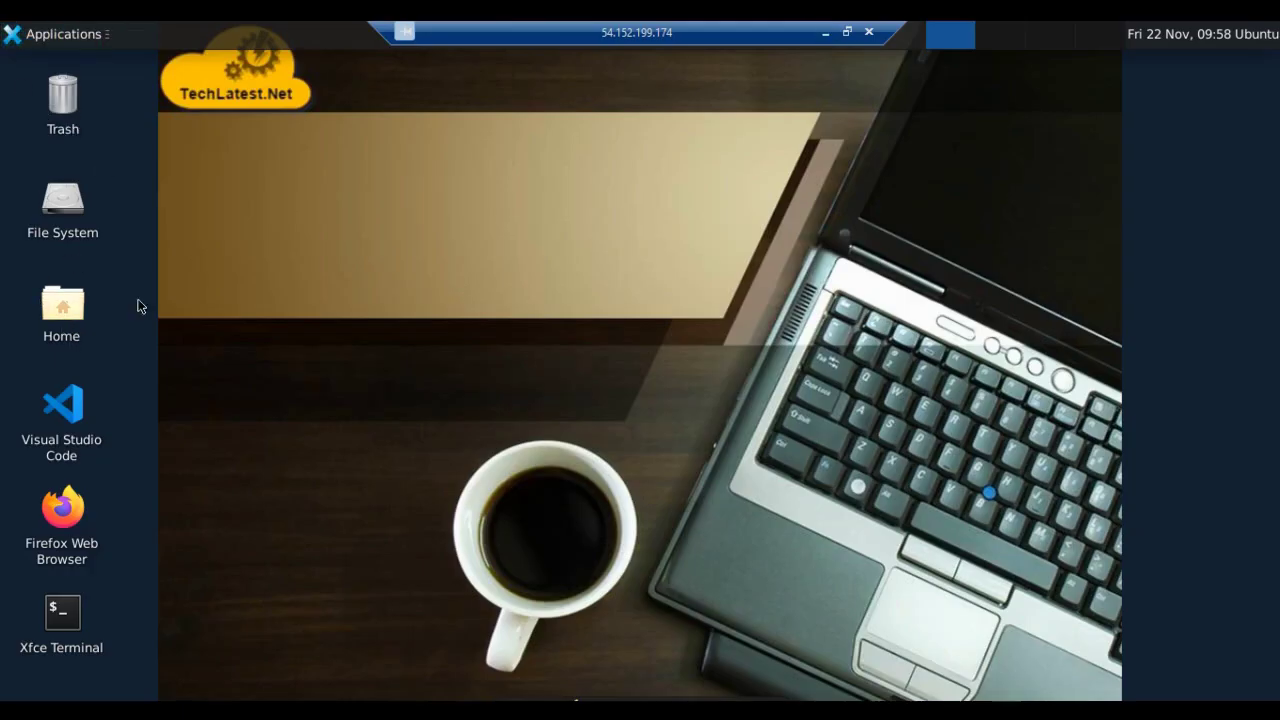
{"action": "left_click", "coordinate": [825, 34]}
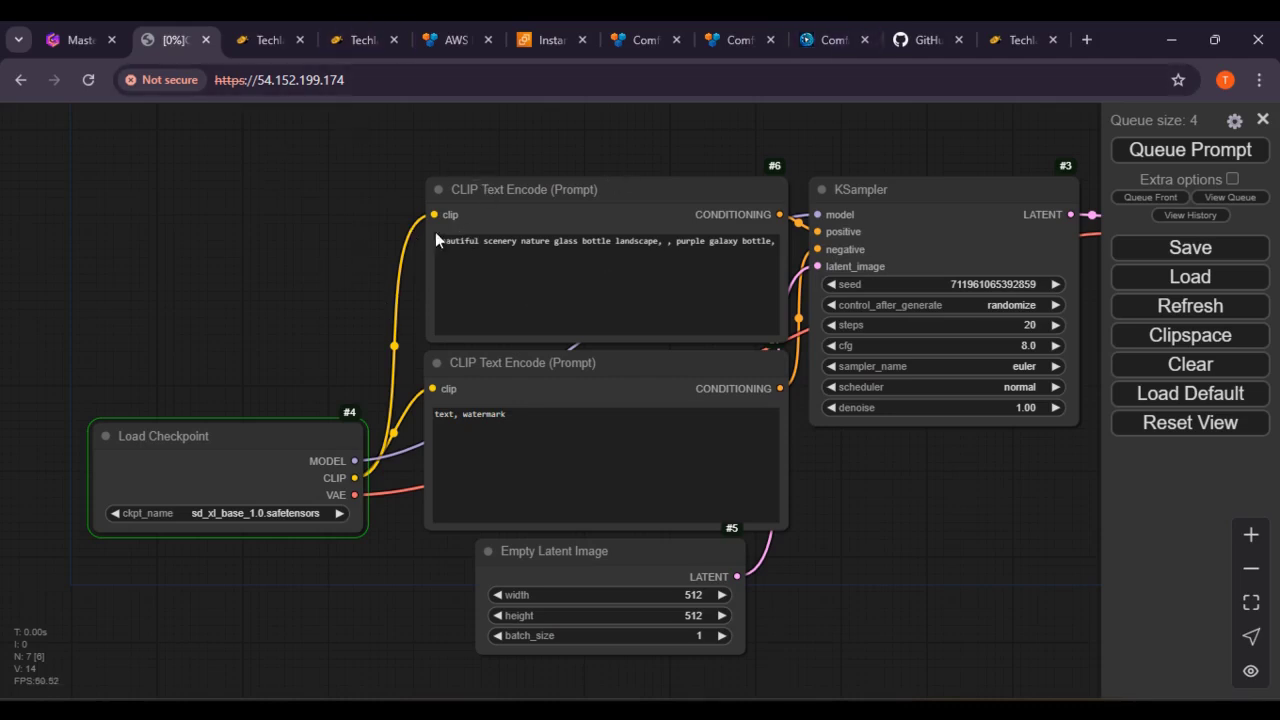
Open the guide's "How to download and use custom models" link in a new tab and switch to it.
{"action": "left_click", "coordinate": [386, 30]}
{"action": "key", "text": "ctrl+shift+Tab"}
{"action": "scroll", "coordinate": [480, 417], "scroll_direction": "down", "scroll_amount": 3}
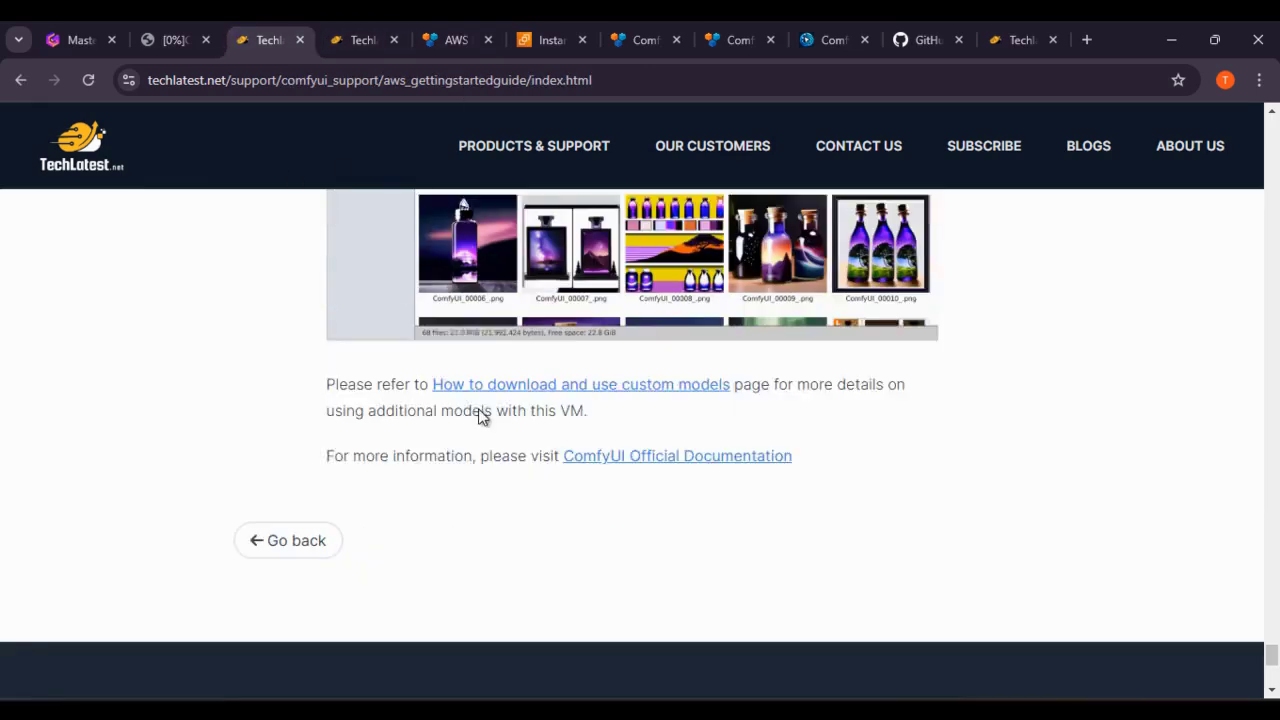
{"action": "right_click", "coordinate": [616, 368]}
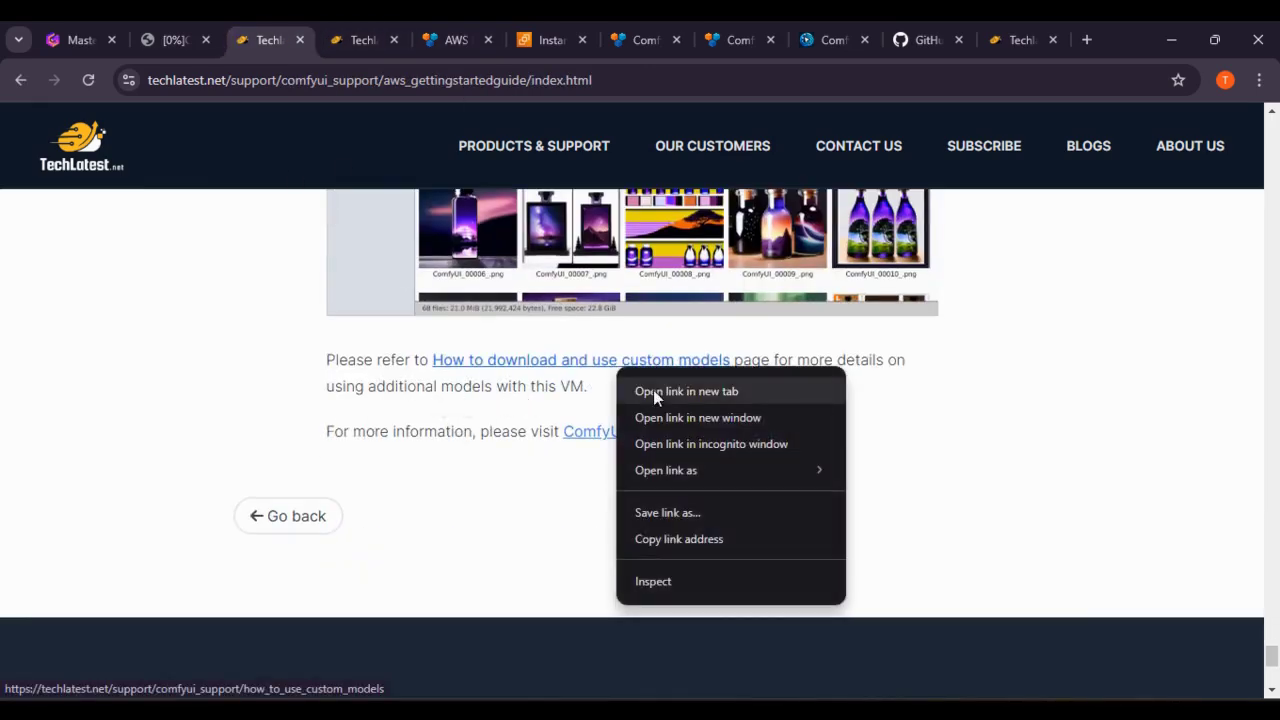
{"action": "left_click", "coordinate": [653, 390]}
{"action": "left_click", "coordinate": [325, 30]}
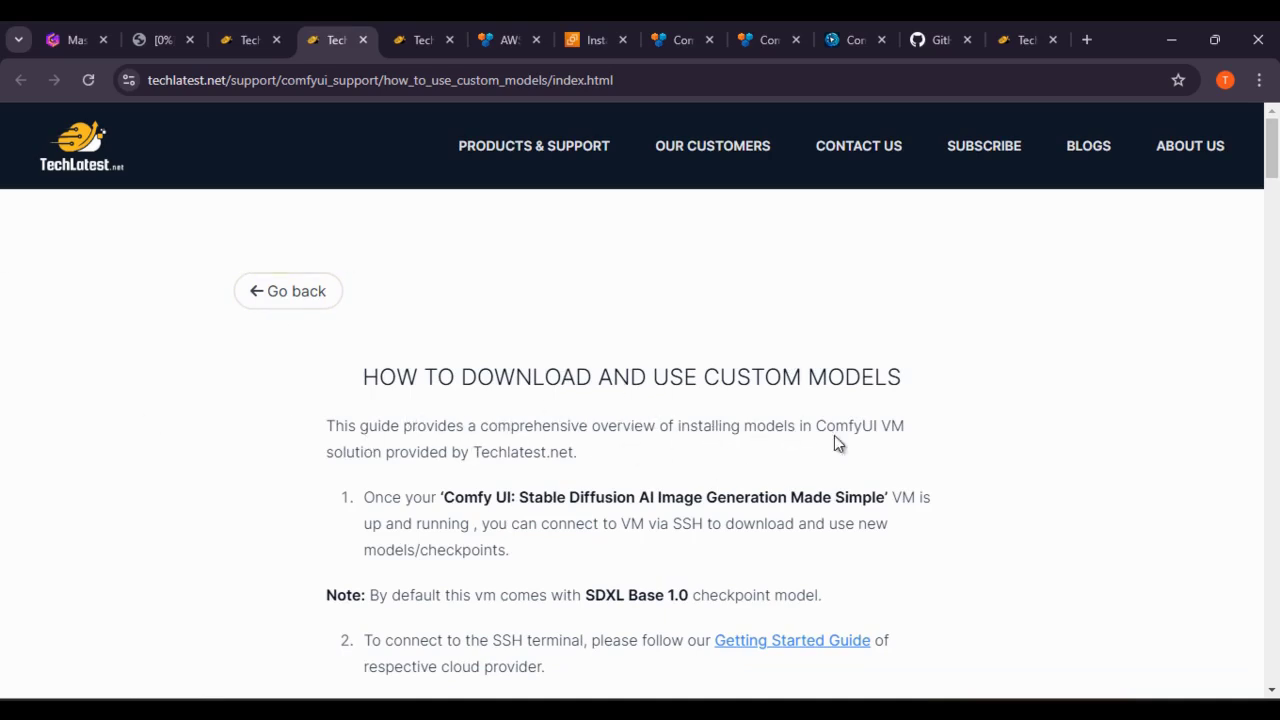
Read the custom models guide through step 4, checking the default checkpoint in ComfyUI's Load Checkpoint node along the way.
{"action": "scroll", "coordinate": [913, 440], "scroll_direction": "down", "scroll_amount": 1}
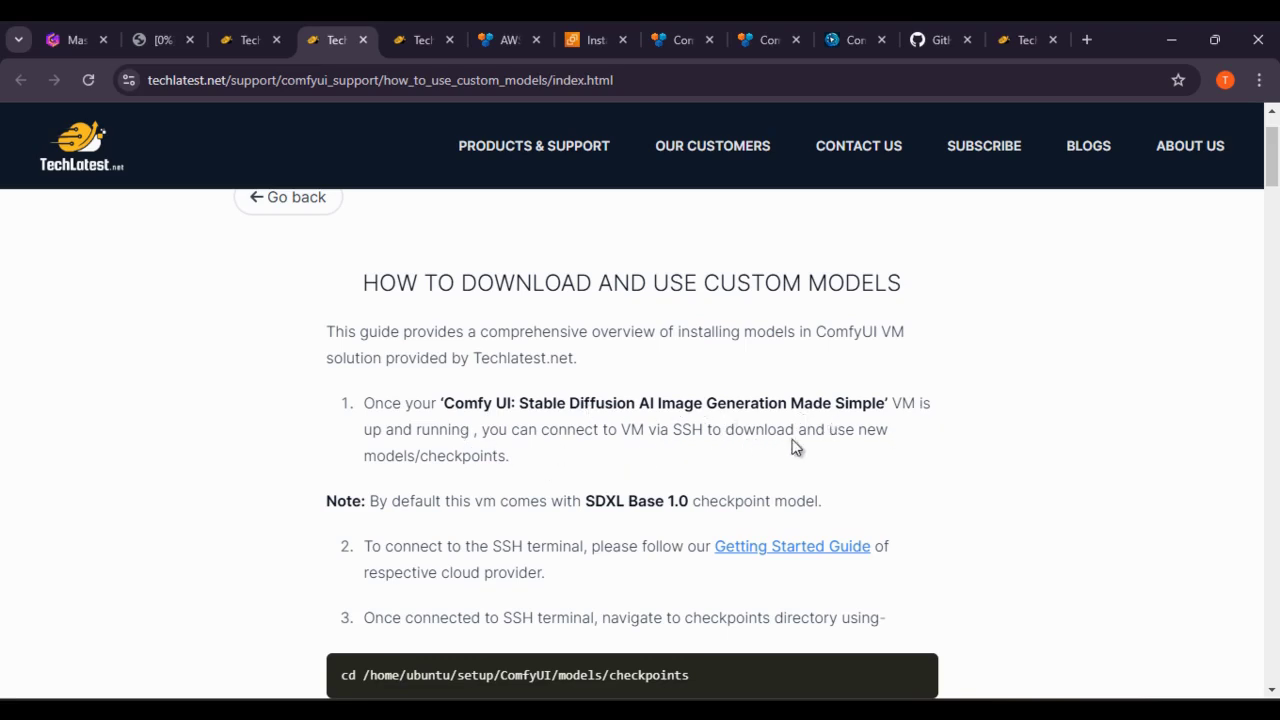
{"action": "scroll", "coordinate": [530, 470], "scroll_direction": "down", "scroll_amount": 3}
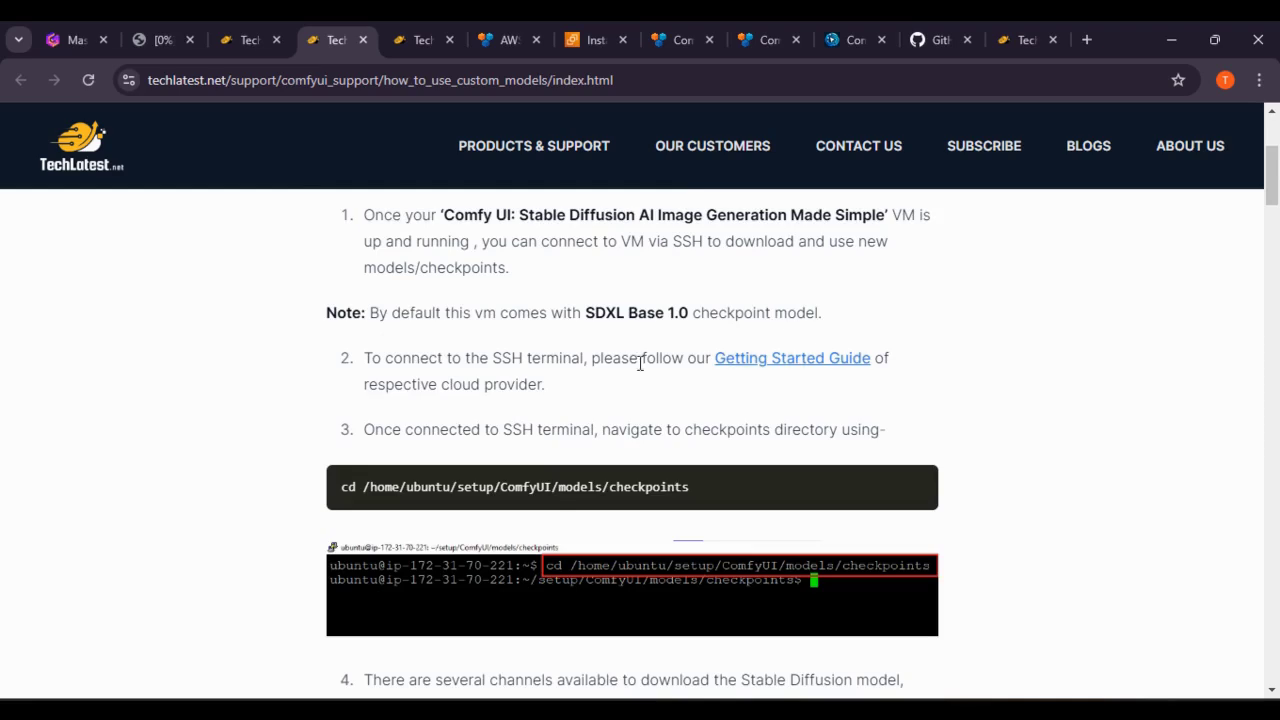
{"action": "left_click", "coordinate": [160, 40]}
{"action": "scroll", "coordinate": [257, 490], "scroll_direction": "up", "scroll_amount": 3}
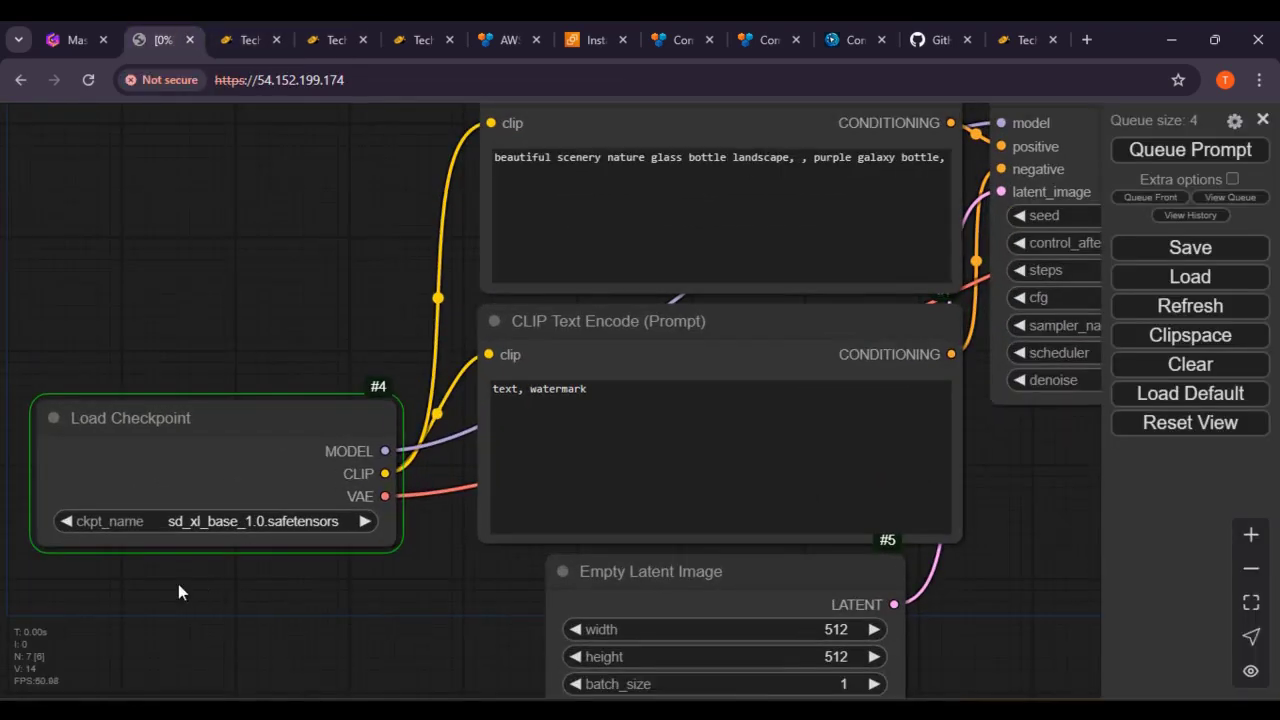
{"action": "left_click", "coordinate": [340, 38]}
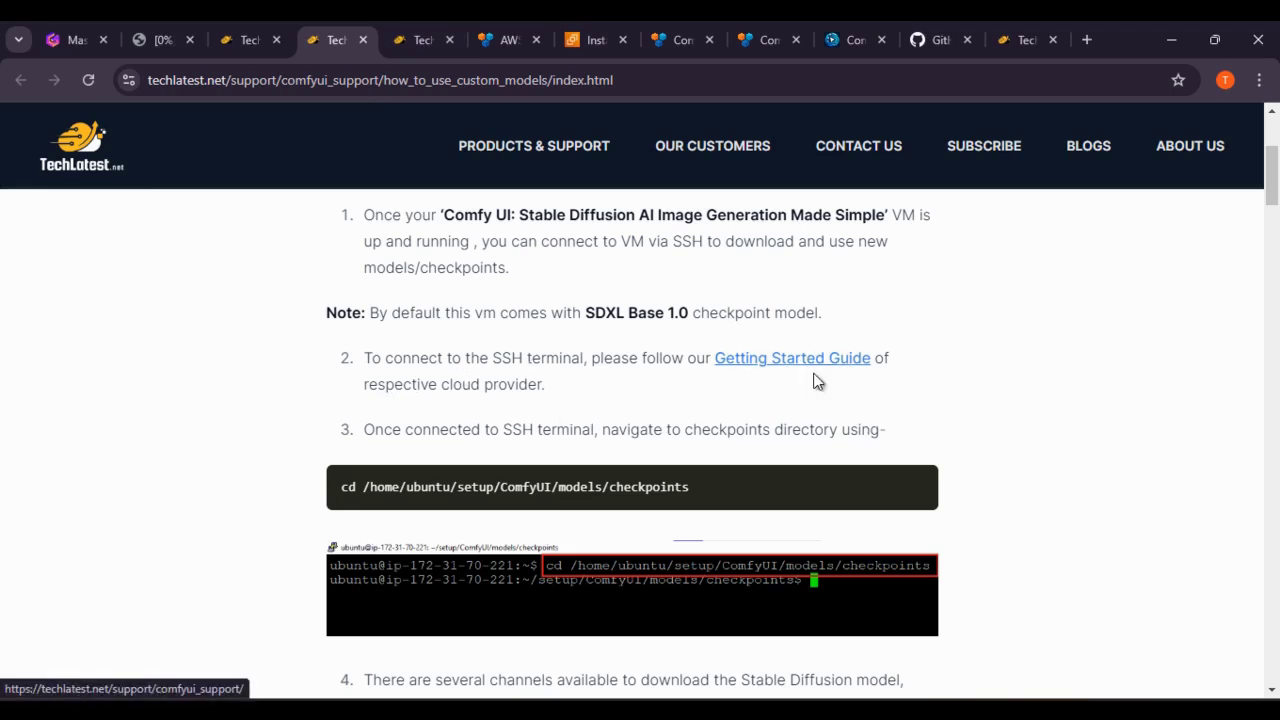
{"action": "scroll", "coordinate": [539, 390], "scroll_direction": "down", "scroll_amount": 1}
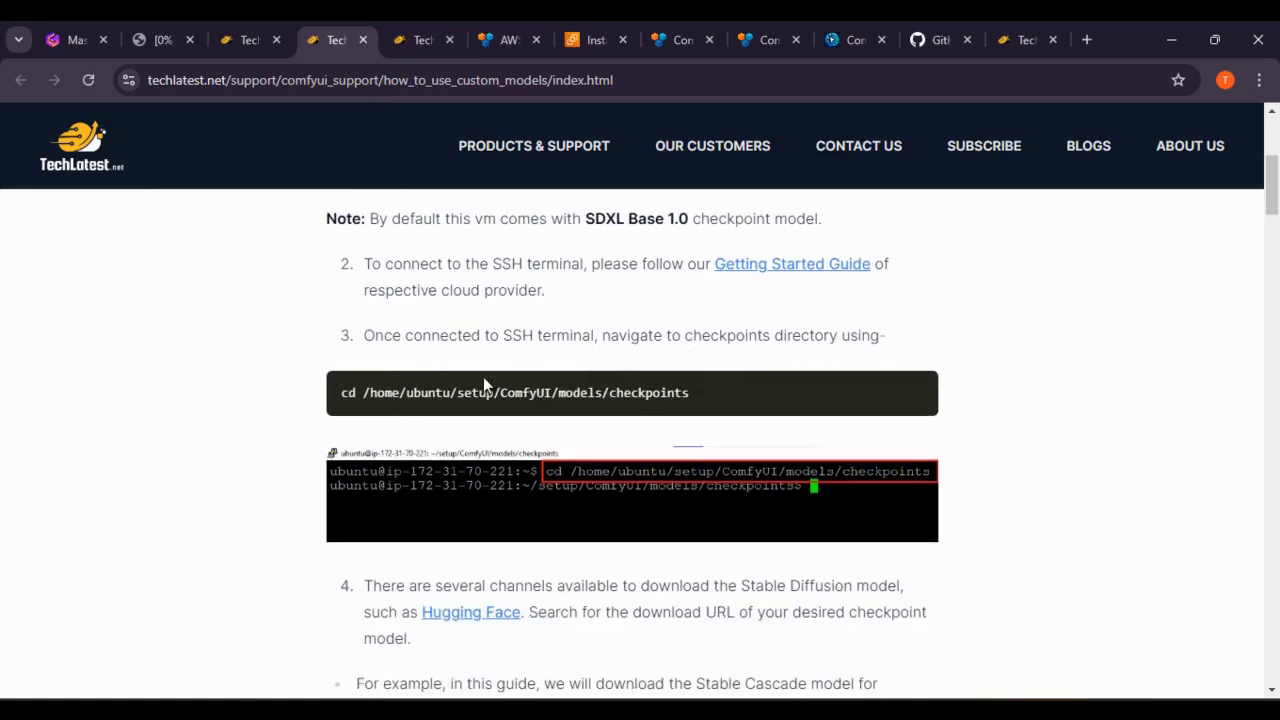
{"action": "scroll", "coordinate": [610, 400], "scroll_direction": "down", "scroll_amount": 2}
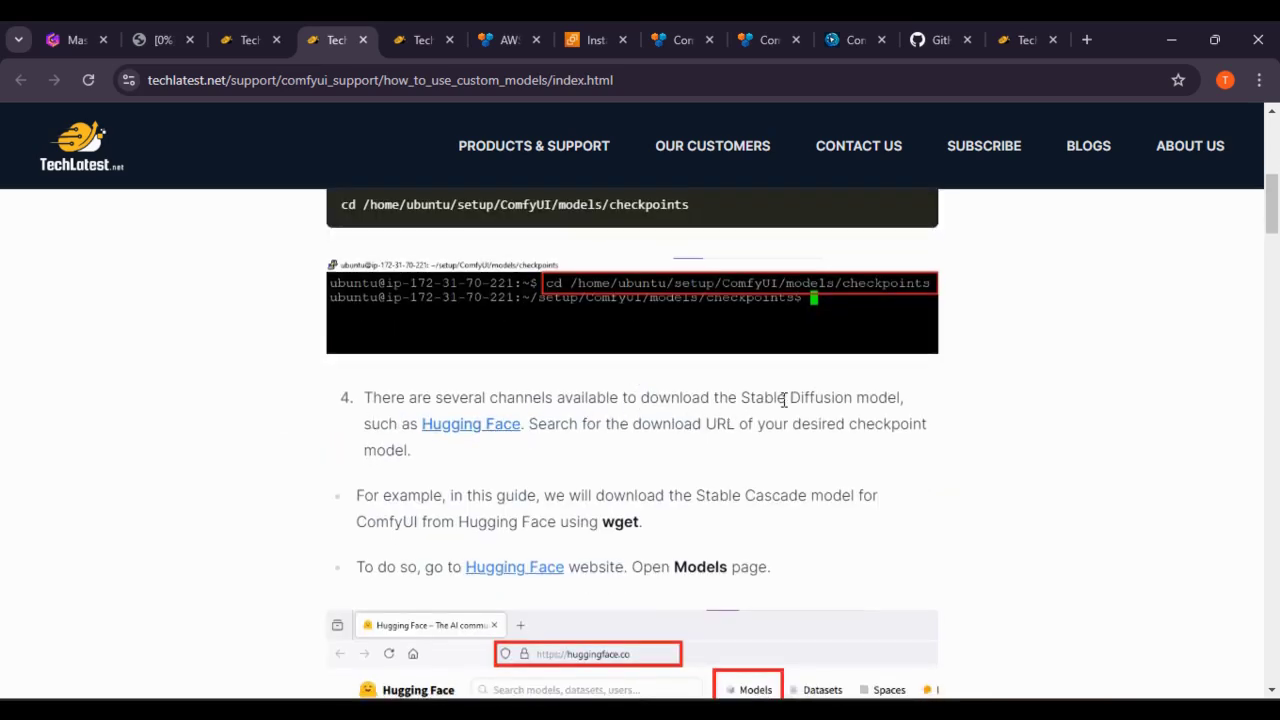
Open the Hugging Face link from step 4 of the custom models guide in a new tab.
{"action": "right_click", "coordinate": [460, 424]}
{"action": "left_click", "coordinate": [510, 449]}
{"action": "left_click", "coordinate": [397, 30]}
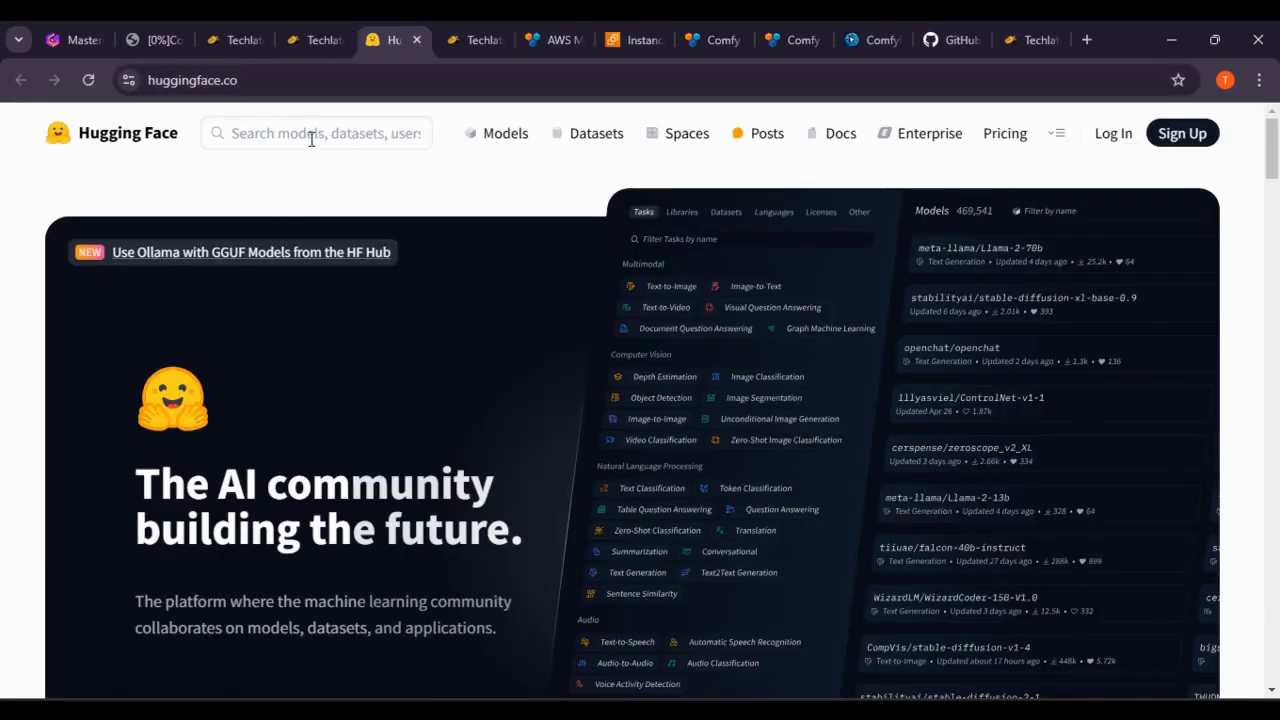
Copy the model name "Stable Cascade" from the guide and search Hugging Face for it.
{"action": "left_click", "coordinate": [302, 36]}
{"action": "scroll", "coordinate": [630, 505], "scroll_direction": "down", "scroll_amount": 1}
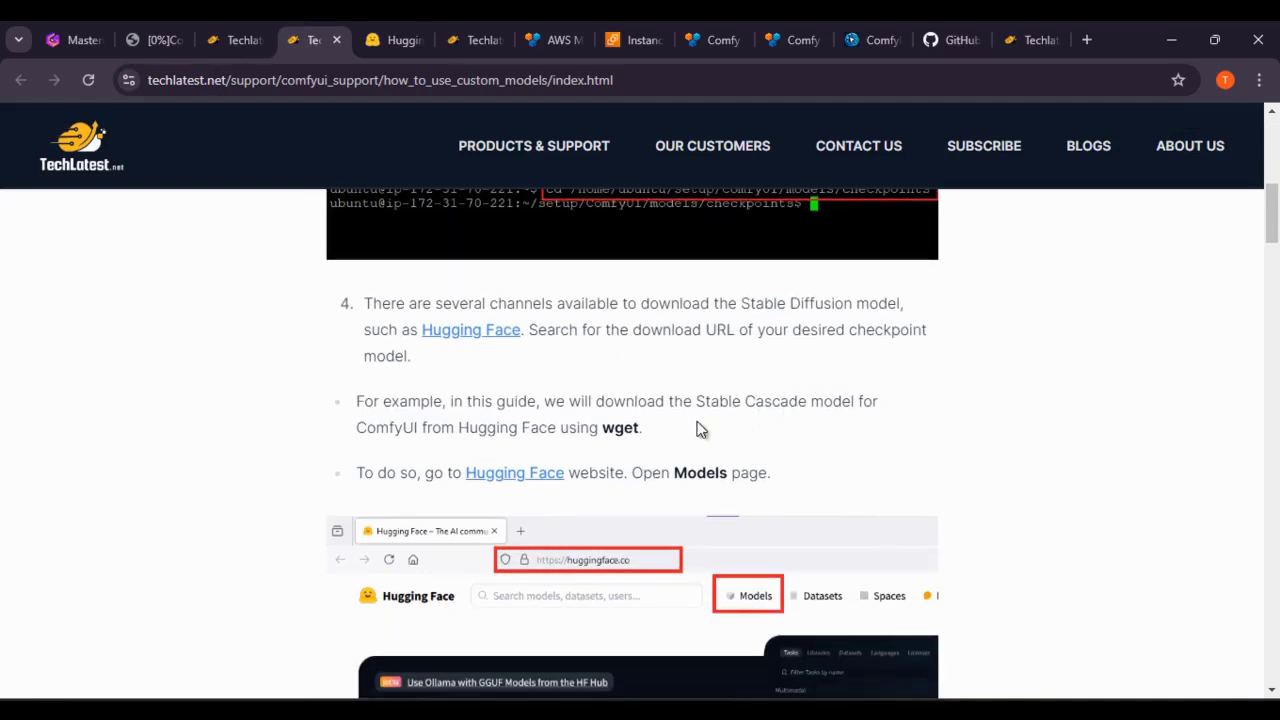
{"action": "left_click_drag", "start_coordinate": [695, 401], "coordinate": [807, 410]}
{"action": "key", "text": "ctrl+c"}
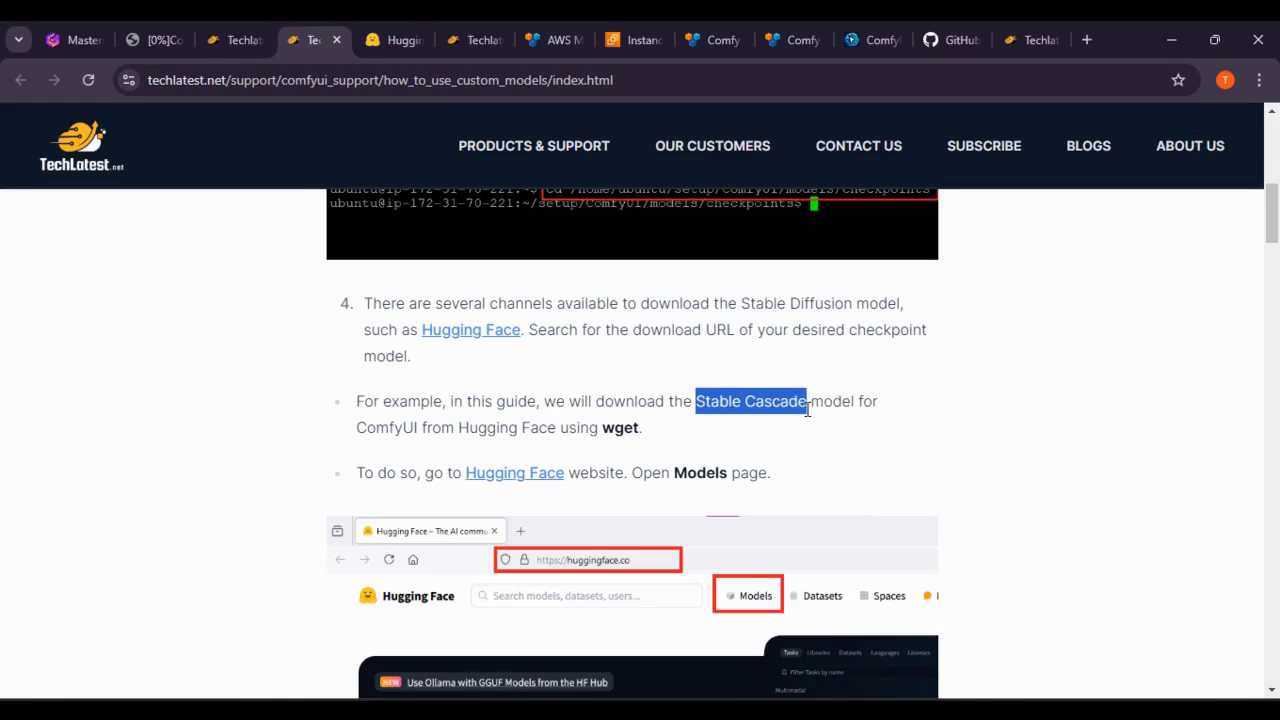
{"action": "left_click", "coordinate": [370, 38]}
{"action": "key", "text": "ctrl+v"}
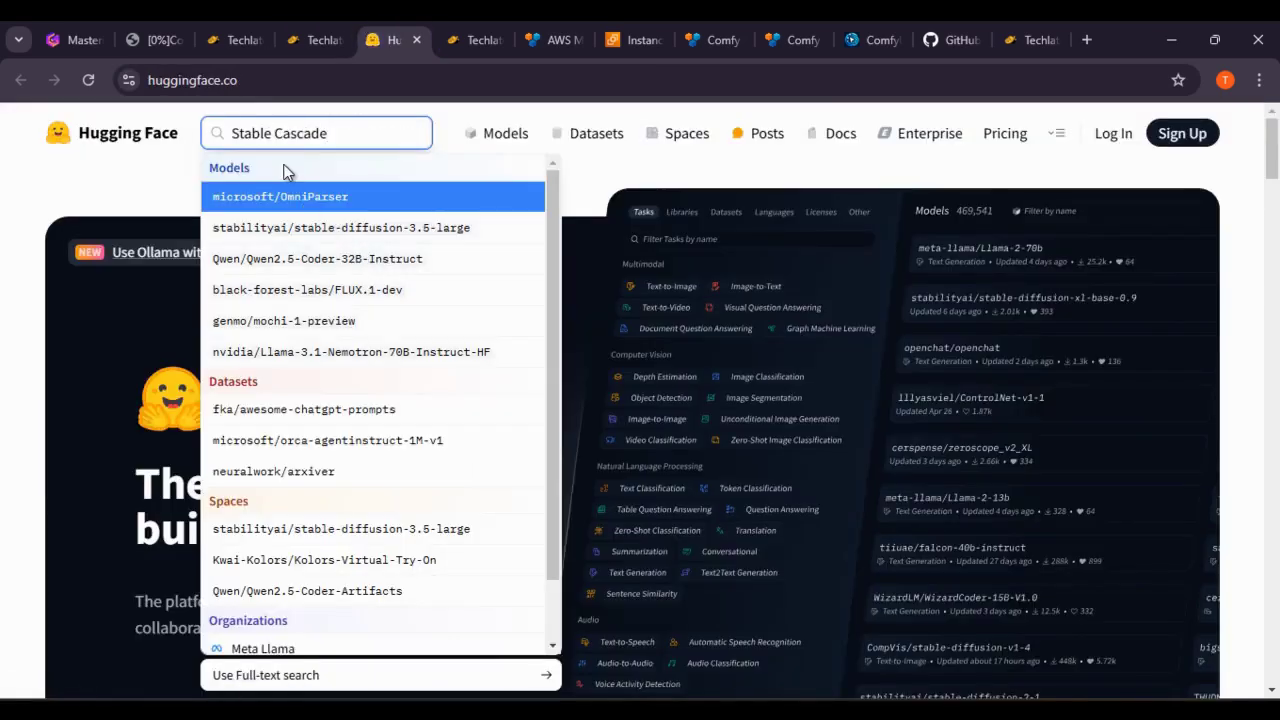
Open the stabilityai/stable-cascade model from the search results and go to the comfyui_checkpoints folder in its files.
{"action": "left_click", "coordinate": [479, 199]}
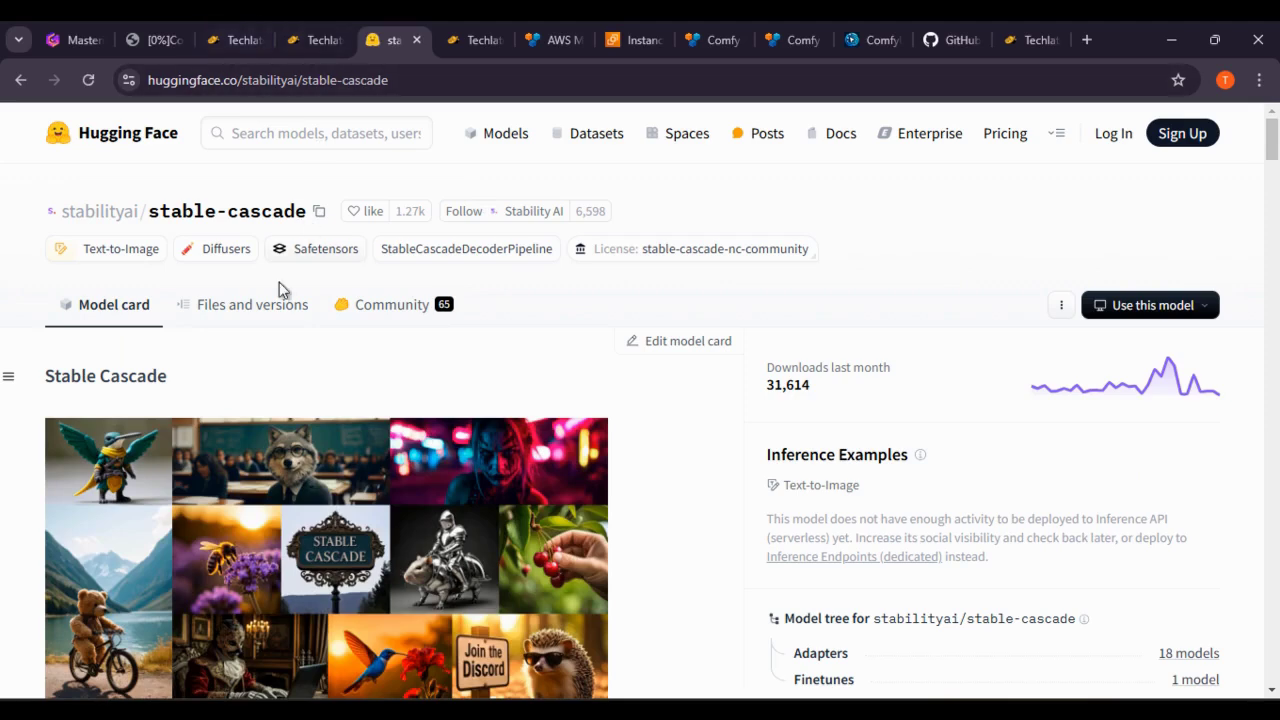
{"action": "left_click", "coordinate": [256, 308]}
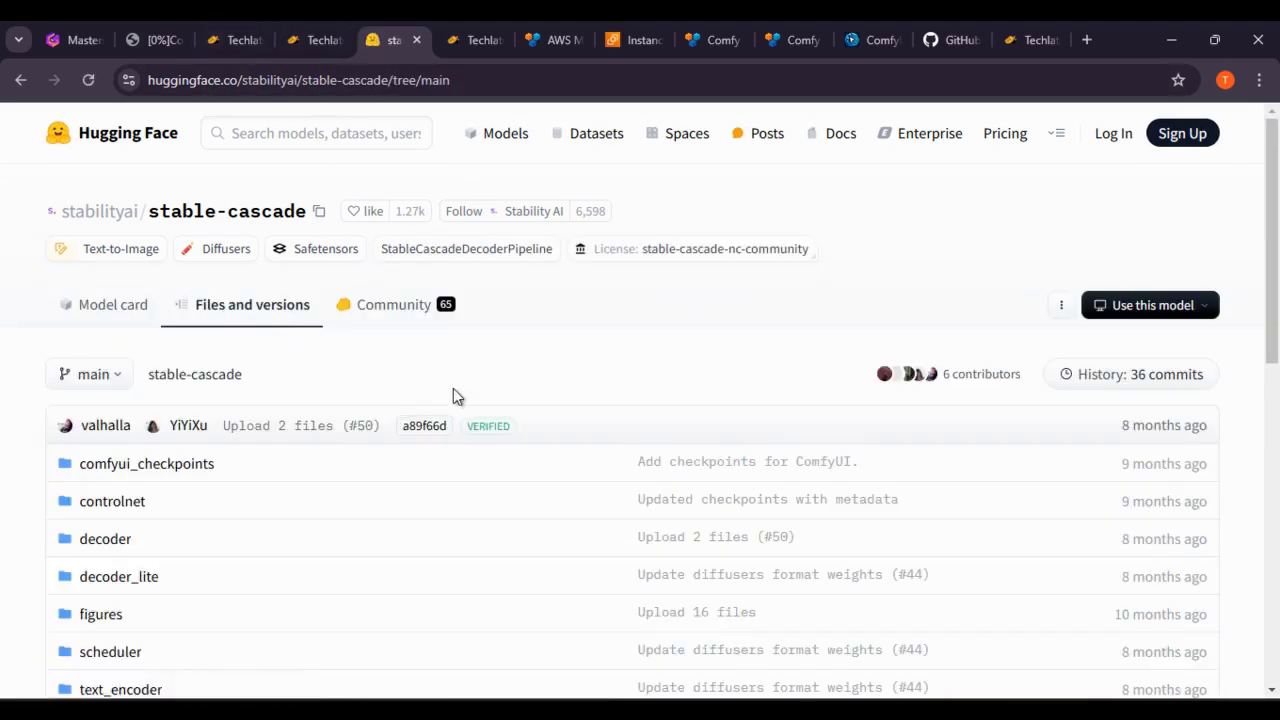
{"action": "scroll", "coordinate": [400, 450], "scroll_direction": "down", "scroll_amount": 3}
{"action": "left_click", "coordinate": [141, 186]}
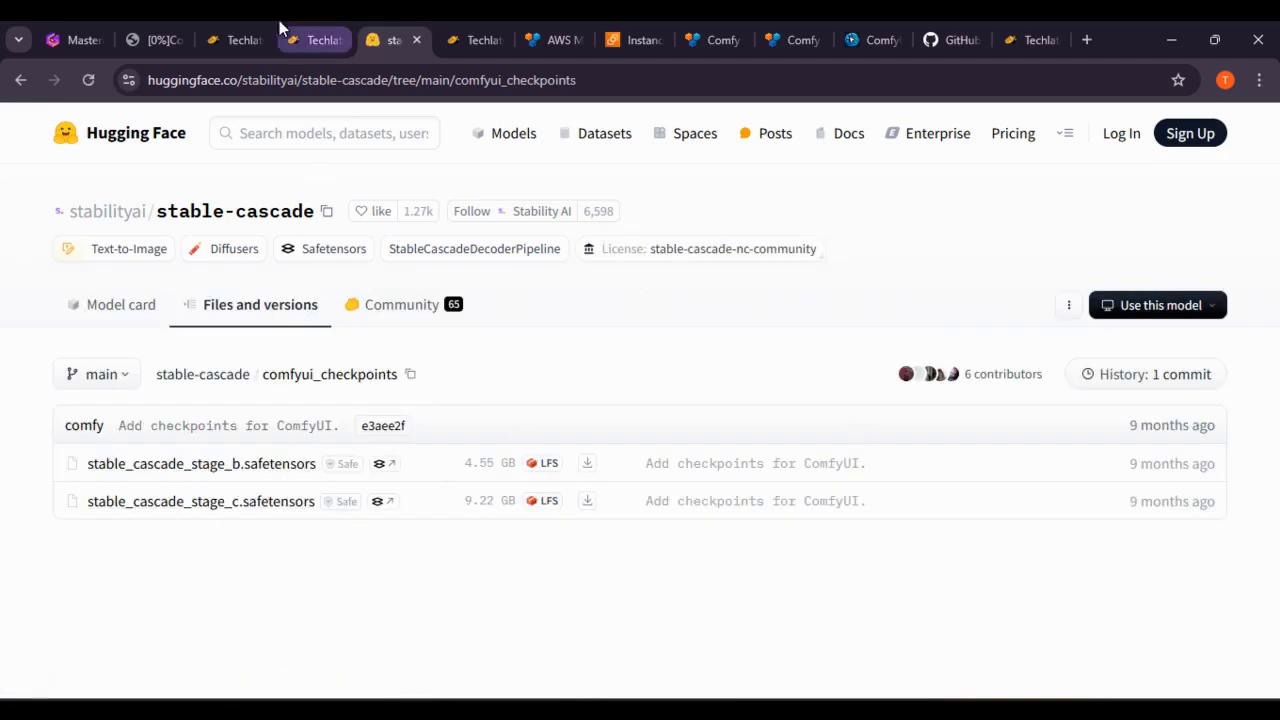
Return to the custom models guide and read its Hugging Face instructions through opening the ComfyUI Checkpoints folder.
{"action": "left_click", "coordinate": [250, 38]}
{"action": "left_click", "coordinate": [312, 35]}
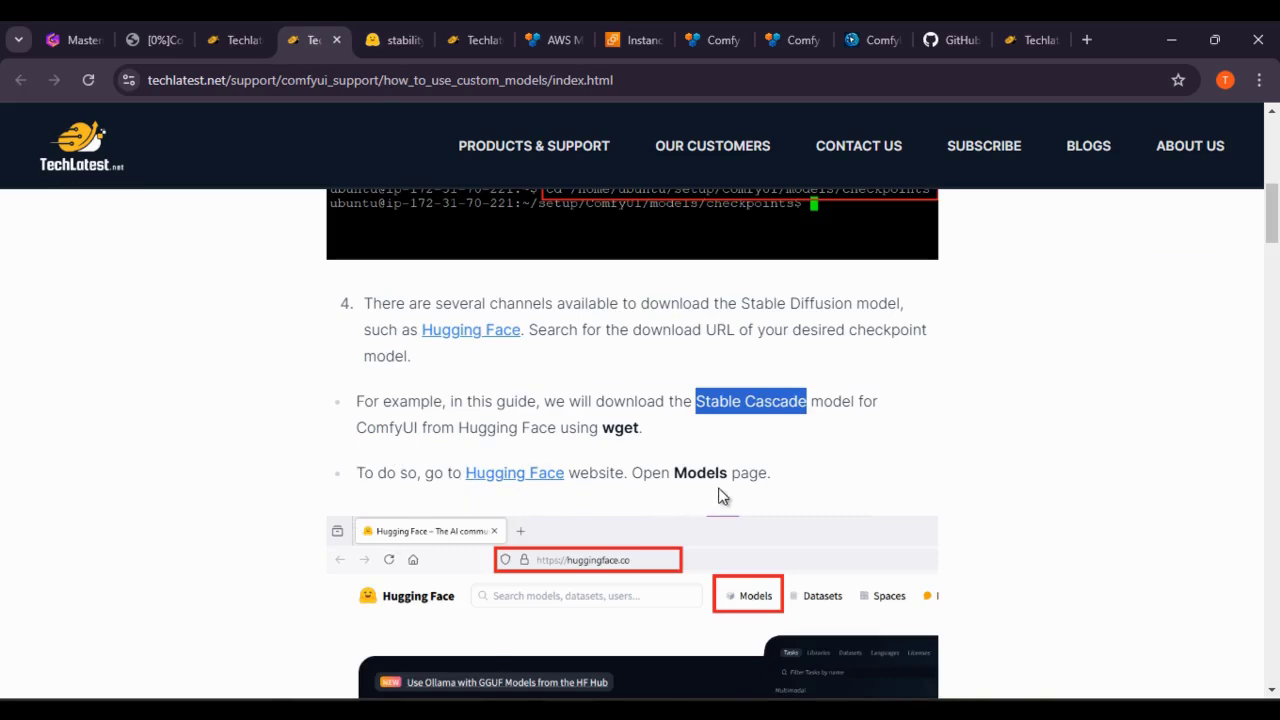
{"action": "scroll", "coordinate": [722, 495], "scroll_direction": "down", "scroll_amount": 5}
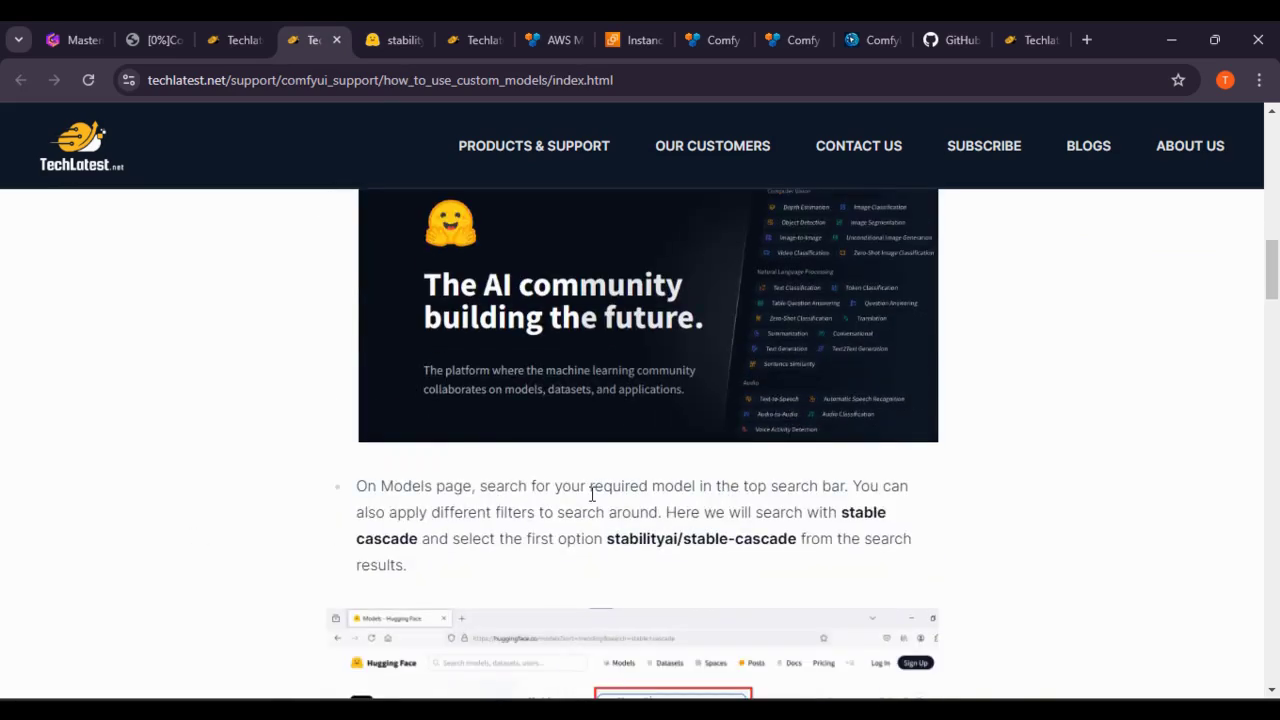
{"action": "scroll", "coordinate": [792, 483], "scroll_direction": "down", "scroll_amount": 1}
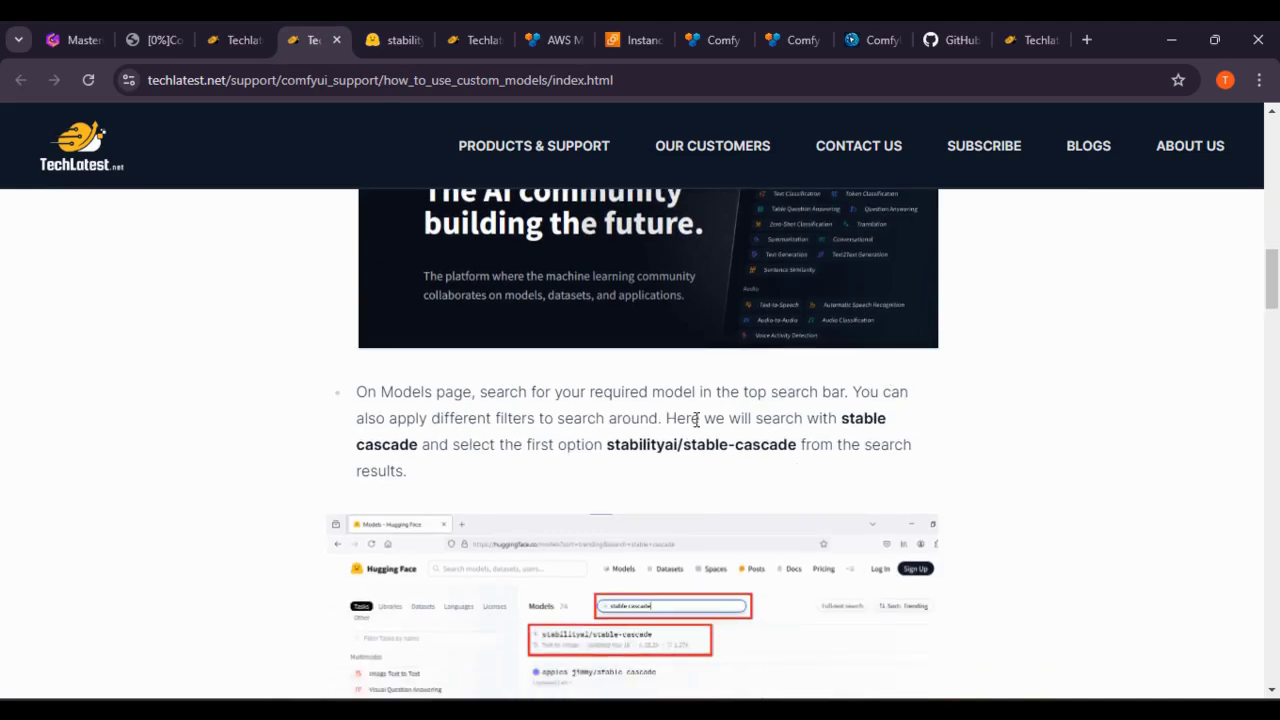
{"action": "scroll", "coordinate": [686, 443], "scroll_direction": "down", "scroll_amount": 1}
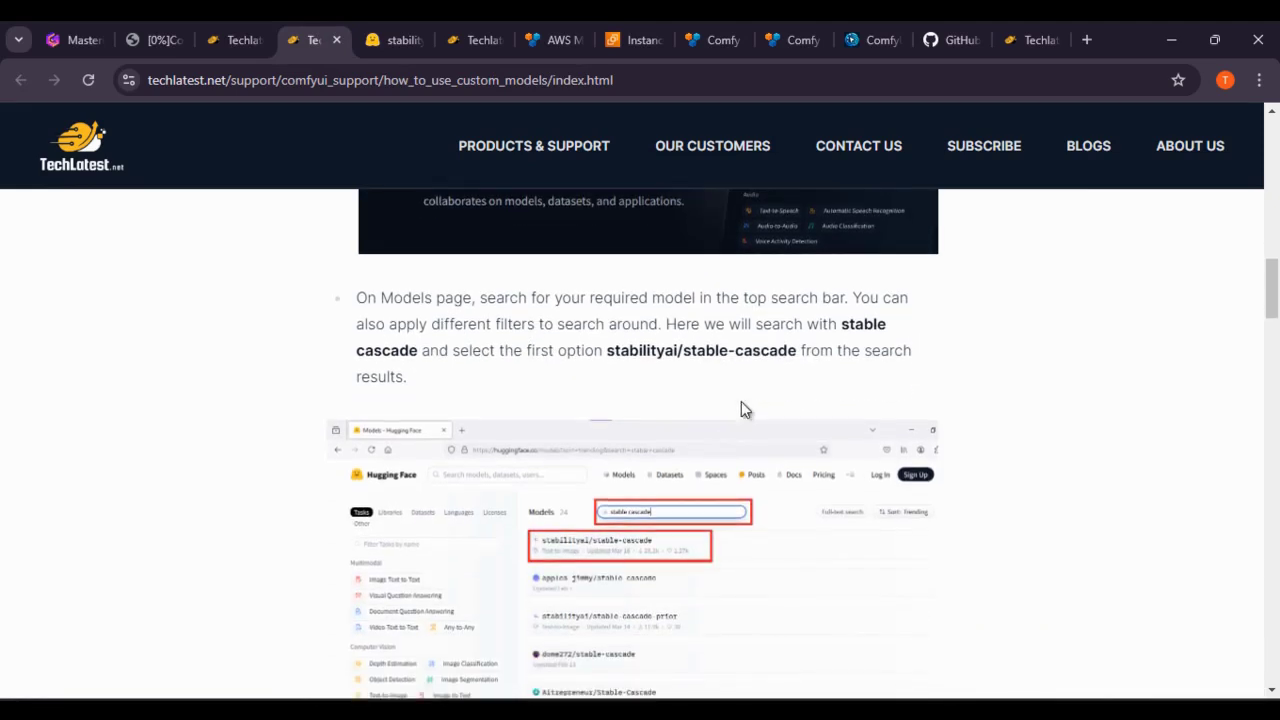
{"action": "scroll", "coordinate": [648, 436], "scroll_direction": "down", "scroll_amount": 4}
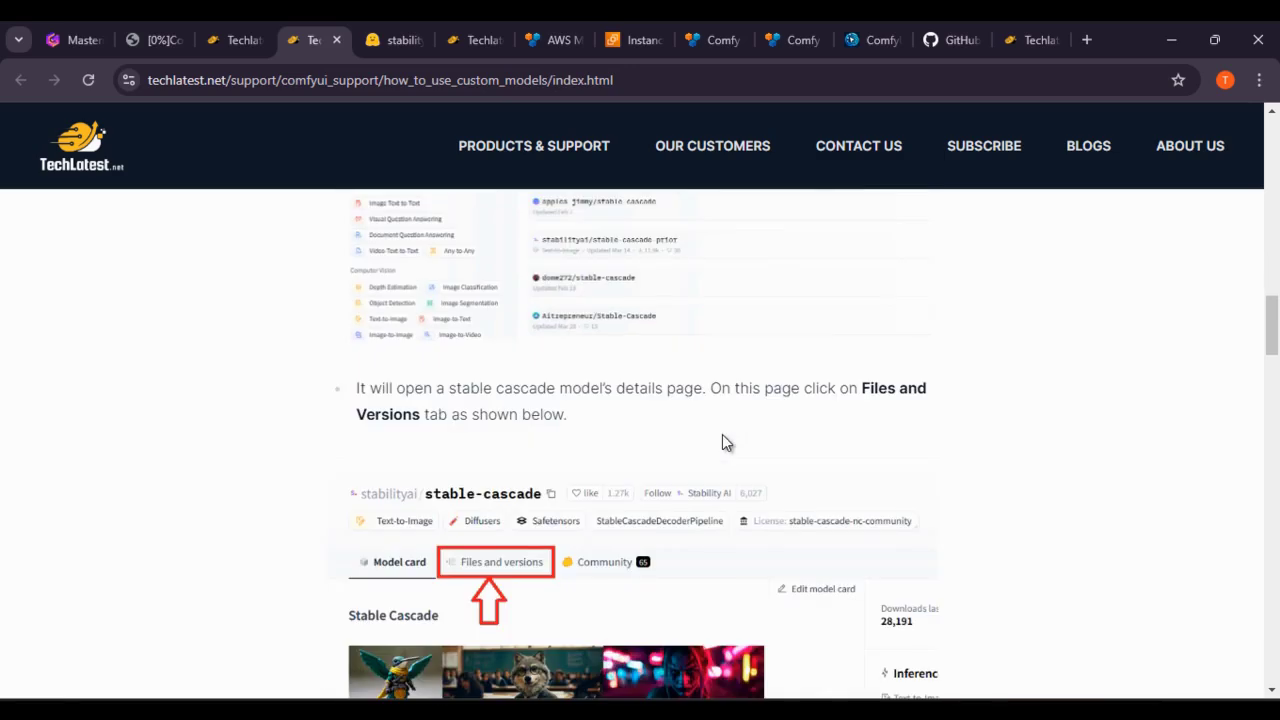
{"action": "scroll", "coordinate": [645, 470], "scroll_direction": "down", "scroll_amount": 5}
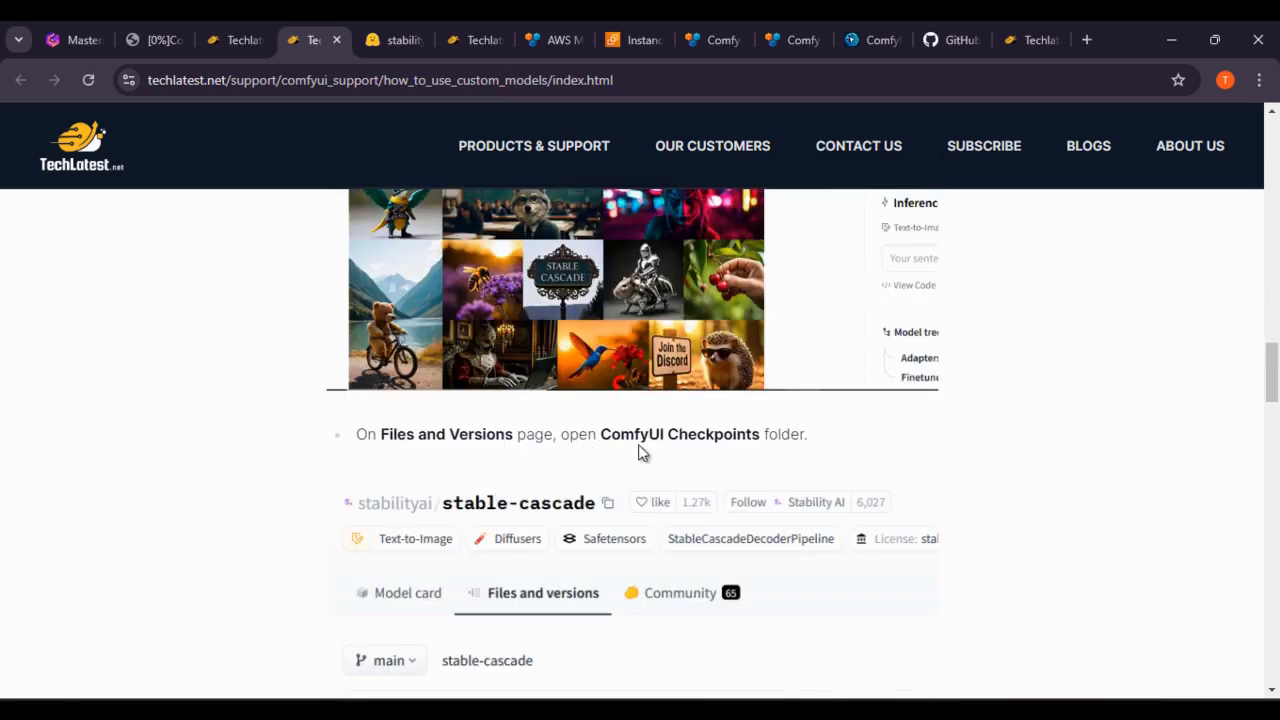
Continue the custom models guide through the checkpoint download link section and inspect the full wget command for stable_cascade_stage_b.safetensors.
{"action": "left_click", "coordinate": [366, 33]}
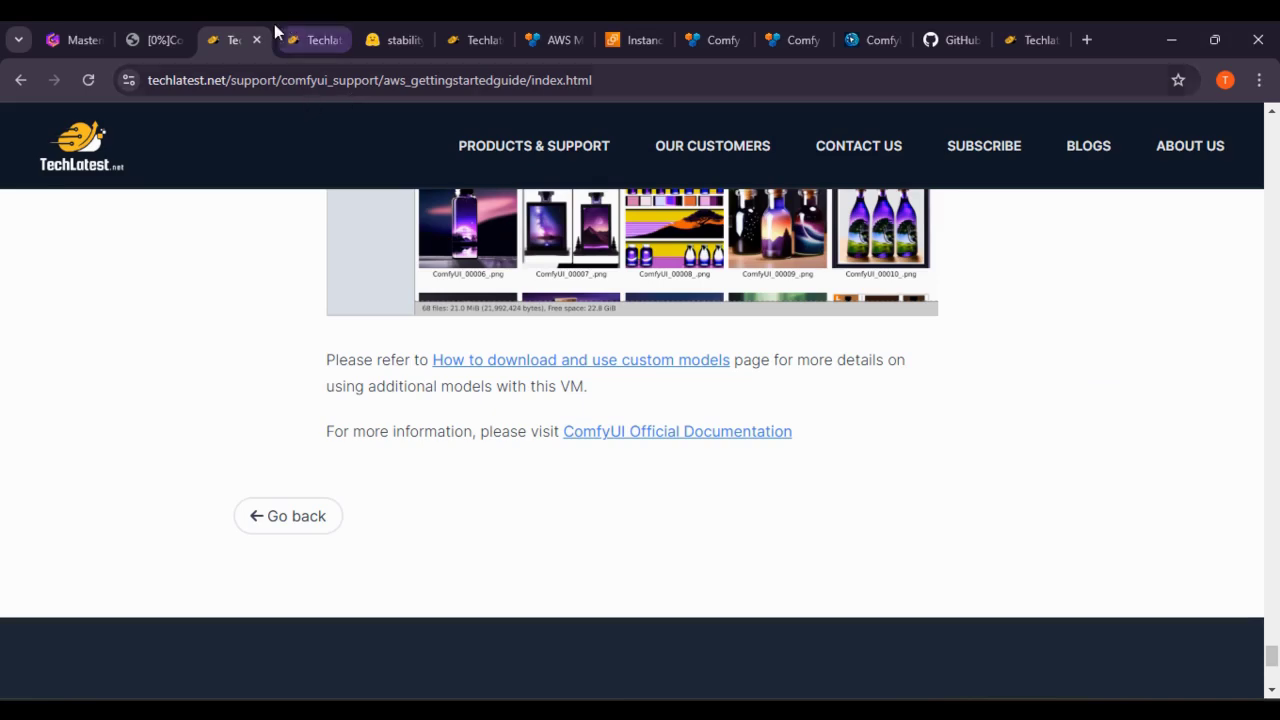
{"action": "left_click", "coordinate": [318, 40]}
{"action": "scroll", "coordinate": [614, 517], "scroll_direction": "down", "scroll_amount": 3}
{"action": "scroll", "coordinate": [553, 525], "scroll_direction": "down", "scroll_amount": 3}
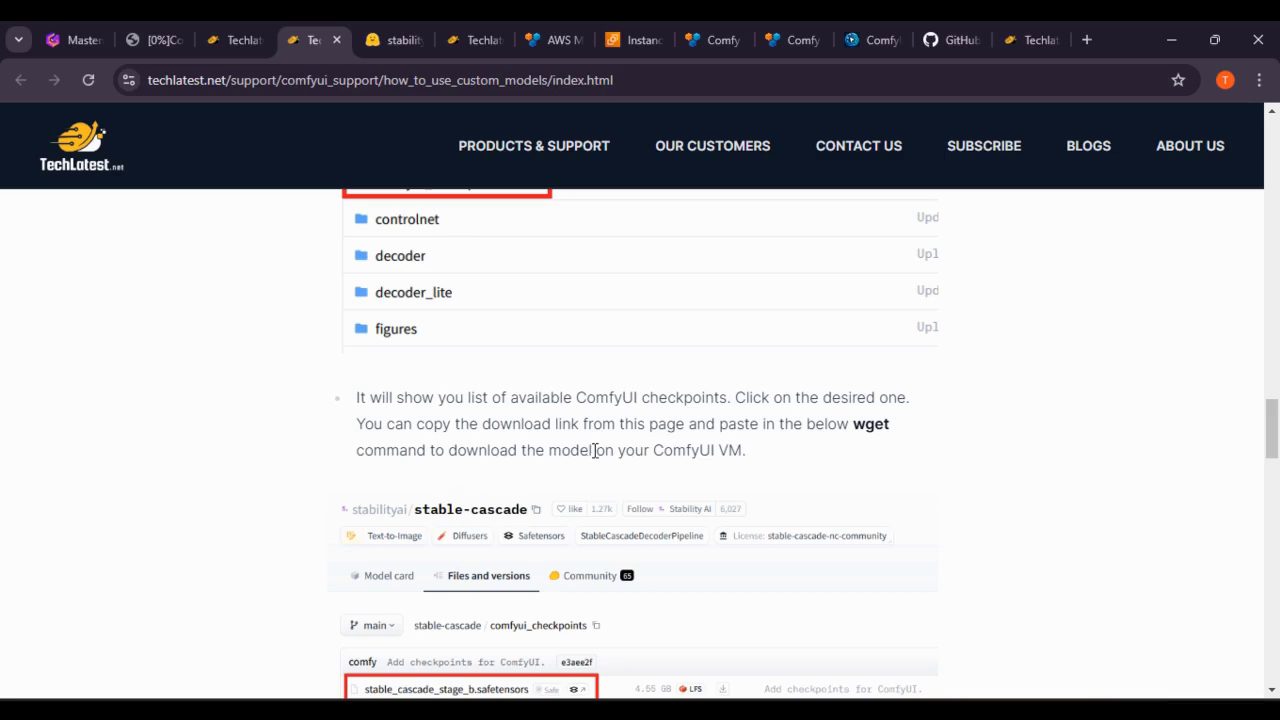
{"action": "scroll", "coordinate": [656, 488], "scroll_direction": "down", "scroll_amount": 1}
{"action": "scroll", "coordinate": [656, 490], "scroll_direction": "down", "scroll_amount": 8}
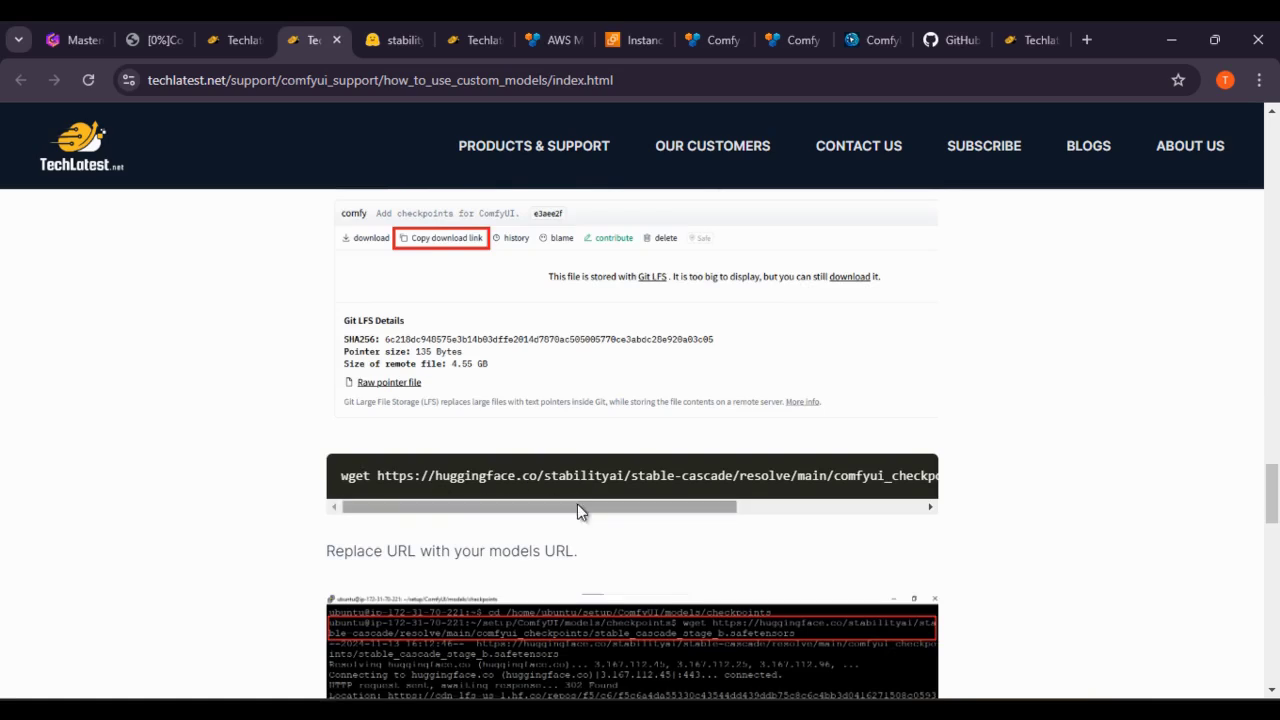
{"action": "left_click_drag", "start_coordinate": [580, 510], "coordinate": [480, 505]}
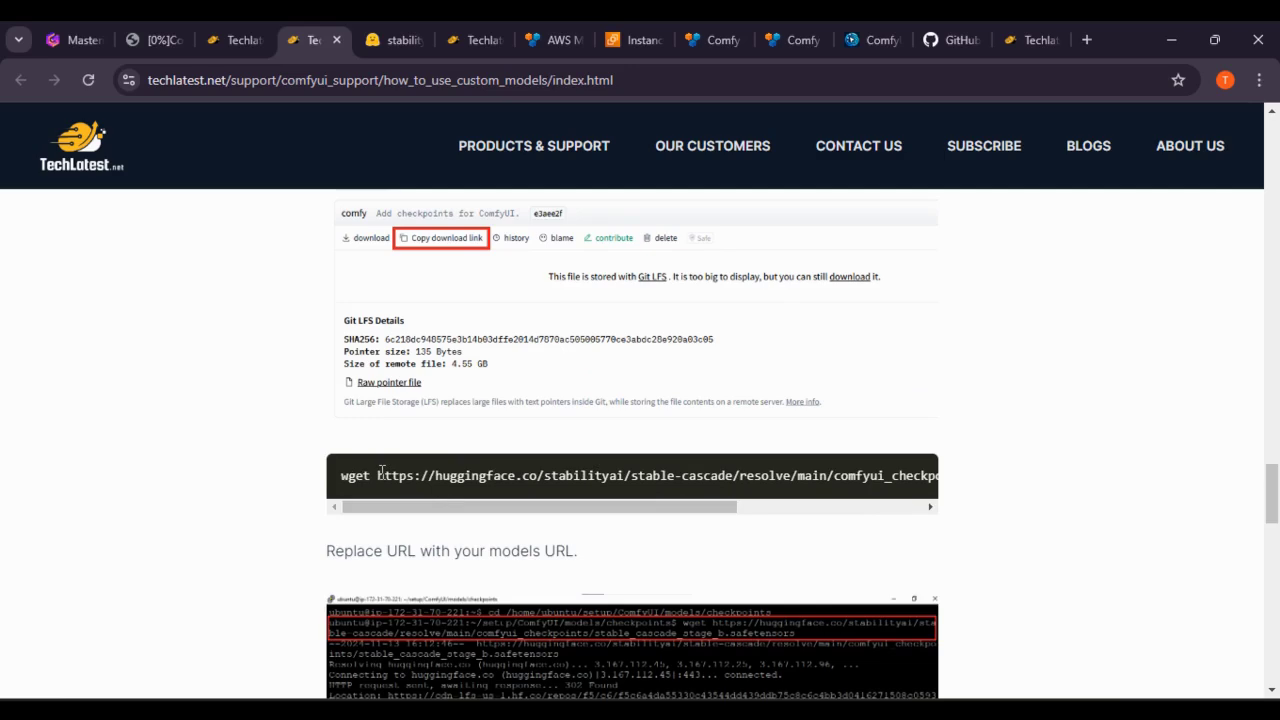
{"action": "left_click_drag", "start_coordinate": [381, 471], "coordinate": [591, 514]}
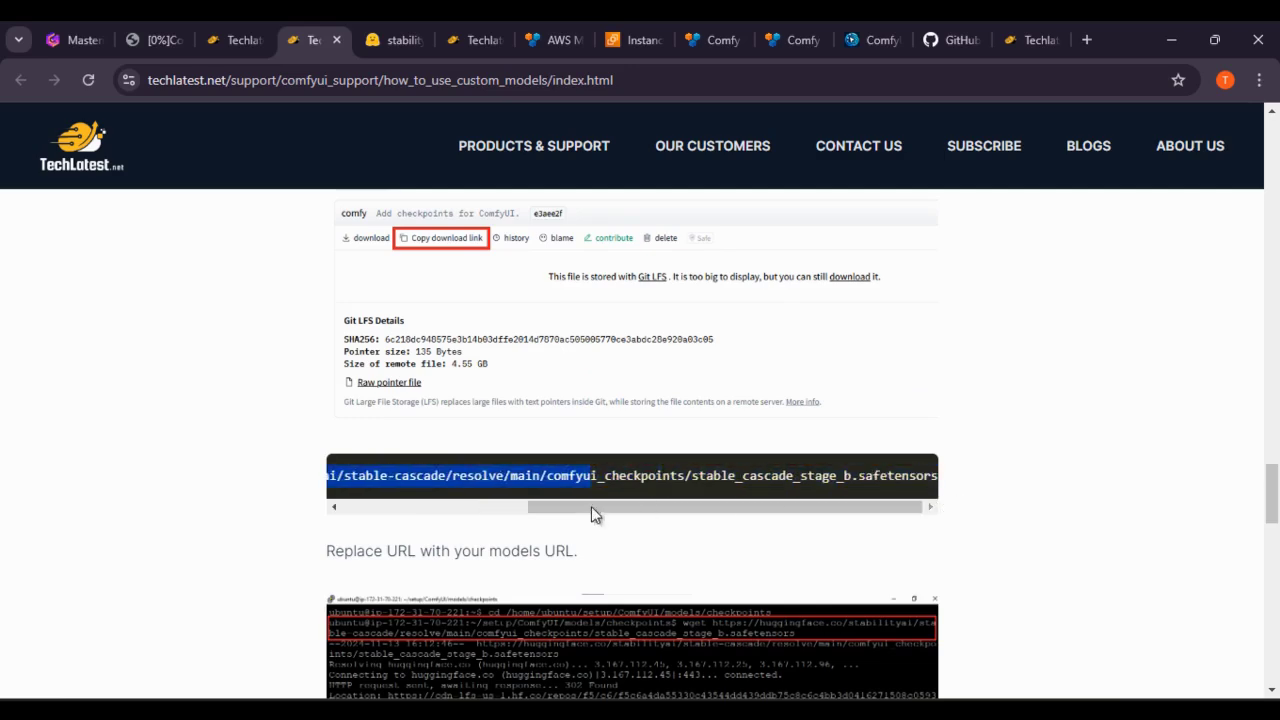
{"action": "left_click", "coordinate": [763, 543]}
Review the guide's wget download example and read steps 5 and 6 on verifying and selecting the Stable Cascade checkpoint.
{"action": "scroll", "coordinate": [704, 558], "scroll_direction": "down", "scroll_amount": 5}
{"action": "scroll", "coordinate": [609, 563], "scroll_direction": "down", "scroll_amount": 4}
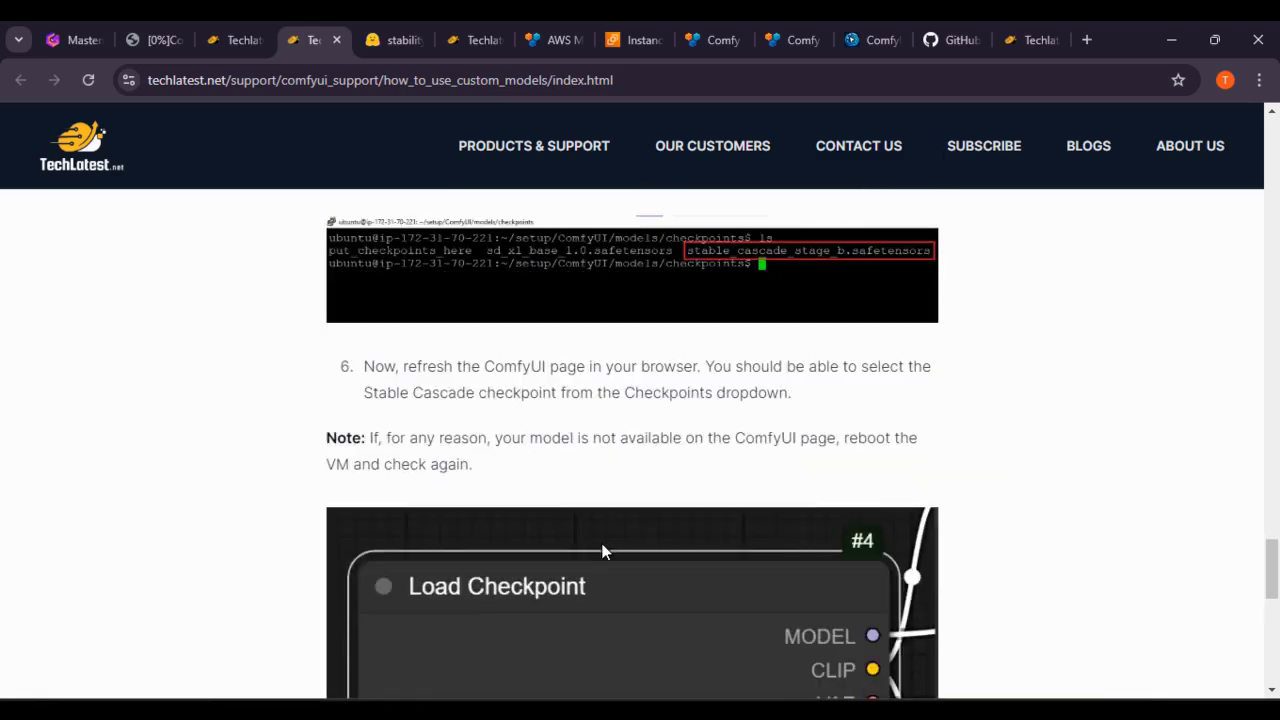
{"action": "scroll", "coordinate": [603, 540], "scroll_direction": "up", "scroll_amount": 6}
{"action": "scroll", "coordinate": [537, 530], "scroll_direction": "up", "scroll_amount": 5}
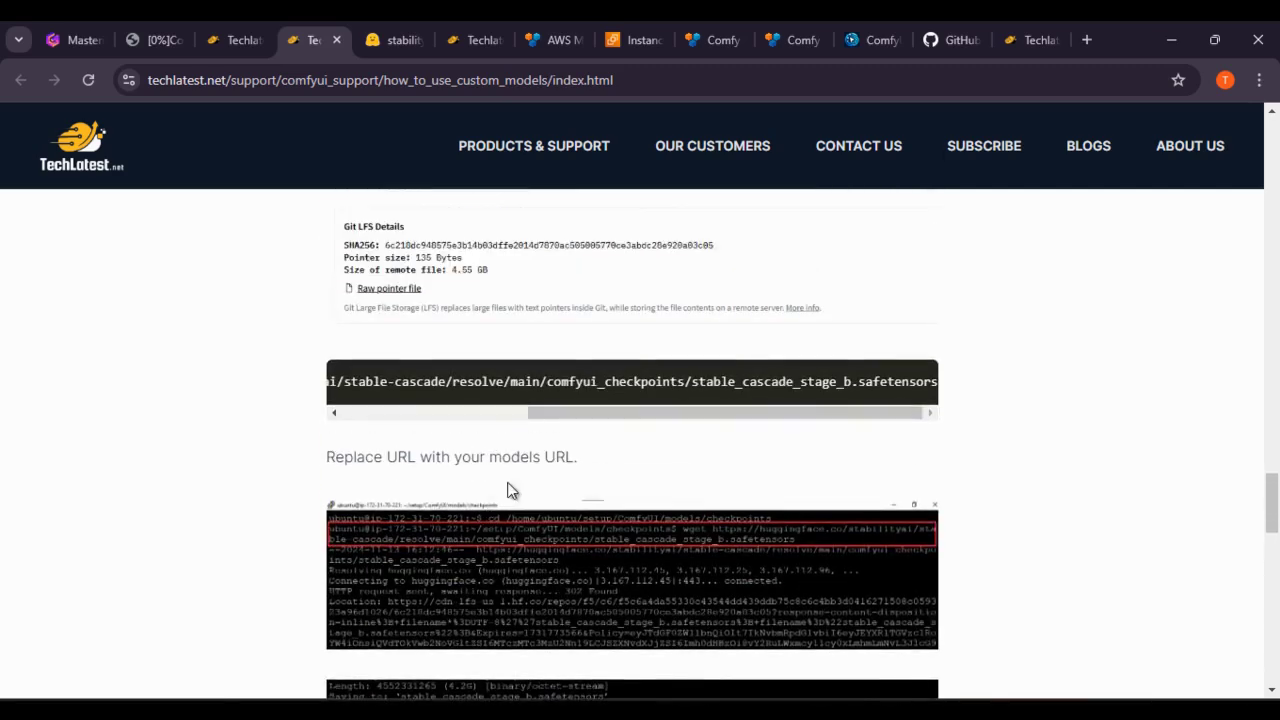
{"action": "scroll", "coordinate": [465, 470], "scroll_direction": "up", "scroll_amount": 4}
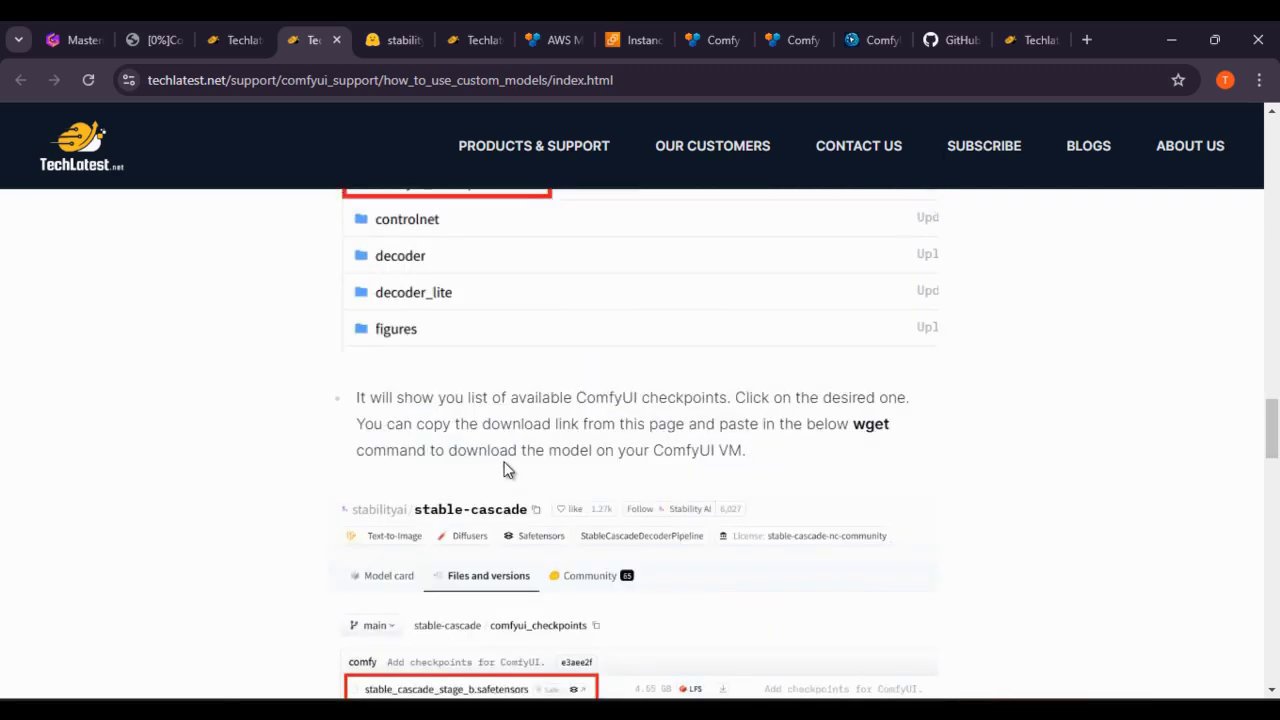
{"action": "scroll", "coordinate": [506, 471], "scroll_direction": "down", "scroll_amount": 9}
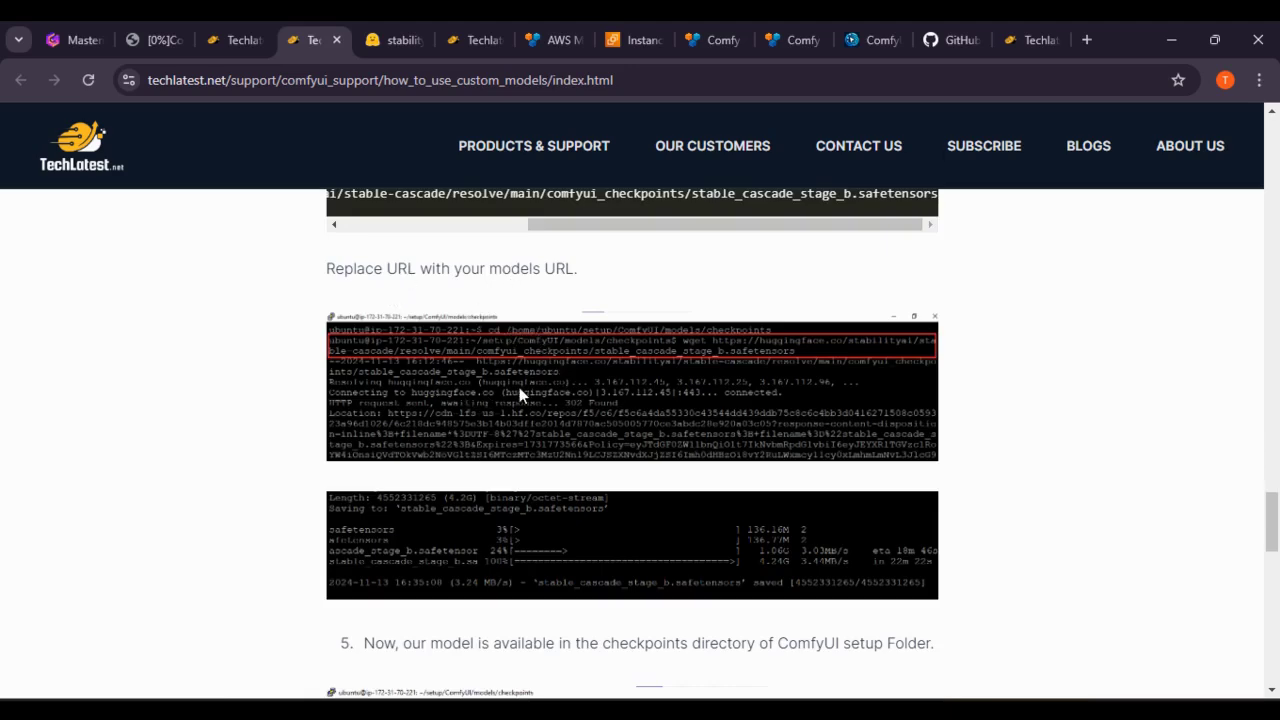
{"action": "scroll", "coordinate": [538, 385], "scroll_direction": "down", "scroll_amount": 2}
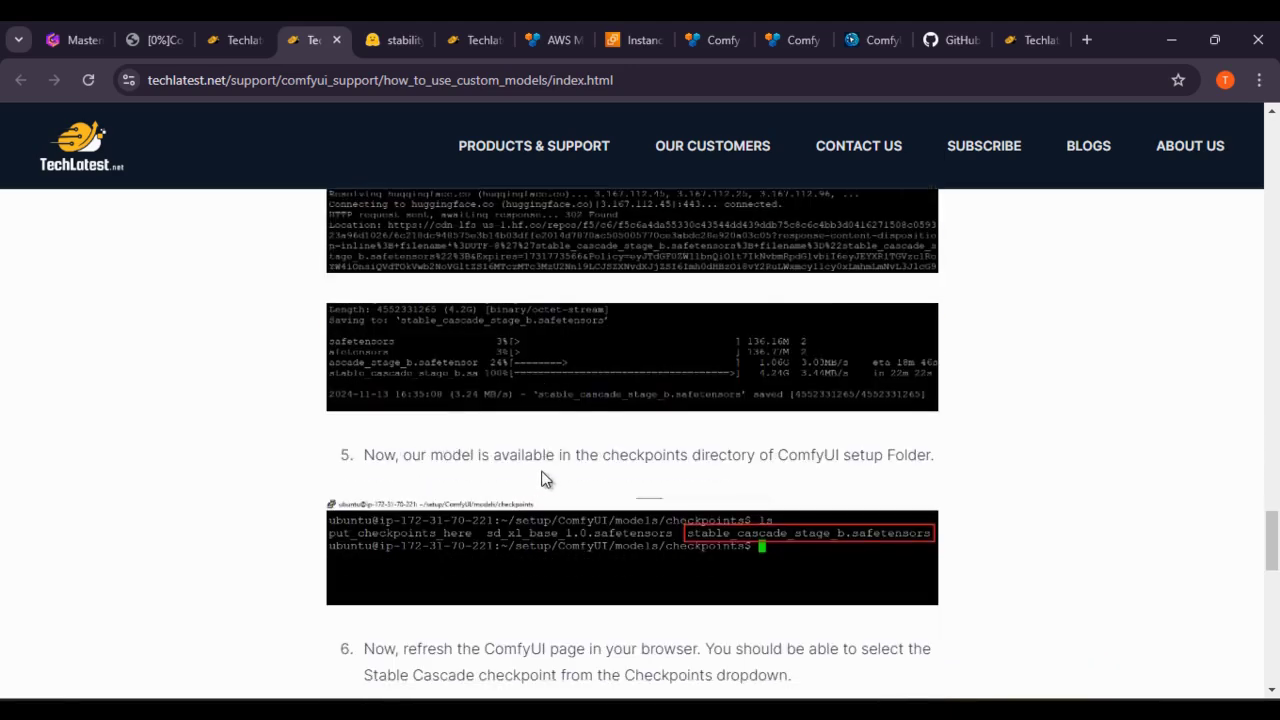
{"action": "scroll", "coordinate": [840, 480], "scroll_direction": "down", "scroll_amount": 4}
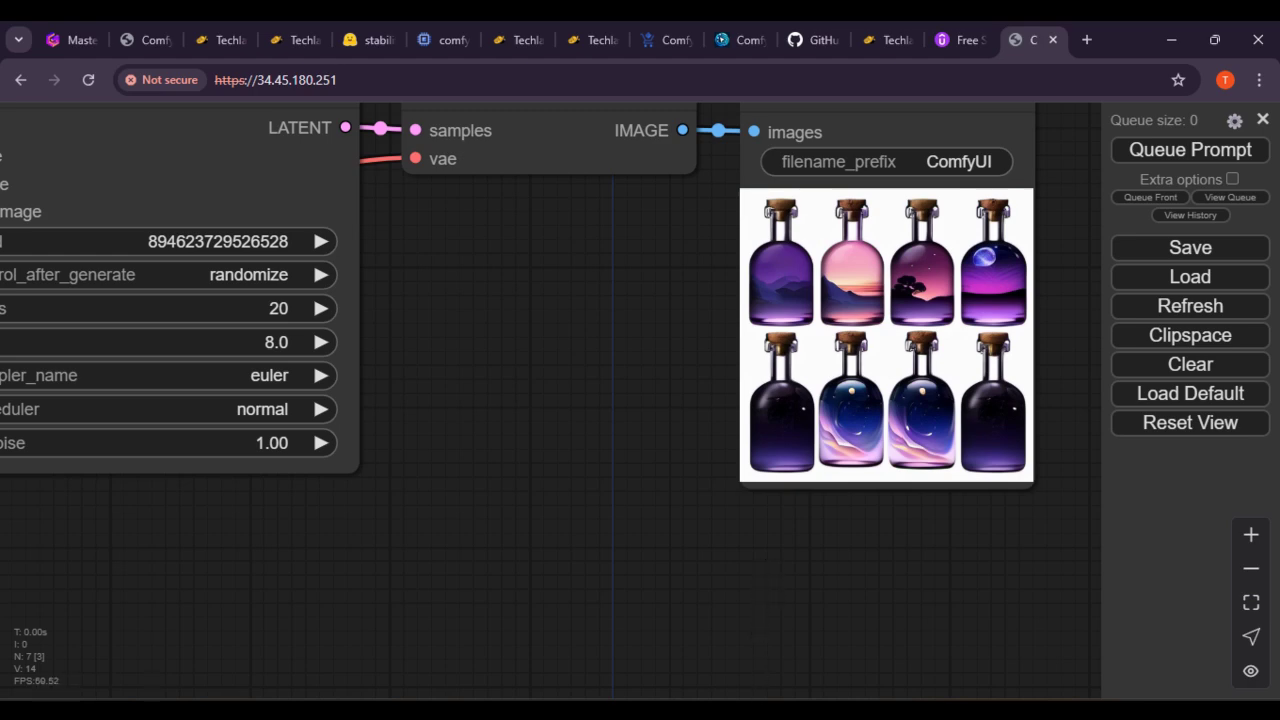
View ComfyUI_00001_.png from /home/ubuntu/setup/ComfyUI/output on the VM's remote desktop, and return to the ComfyUI browser tab.
{"action": "mouse_move", "coordinate": [760, 710]}
{"action": "left_click", "coordinate": [925, 710]}
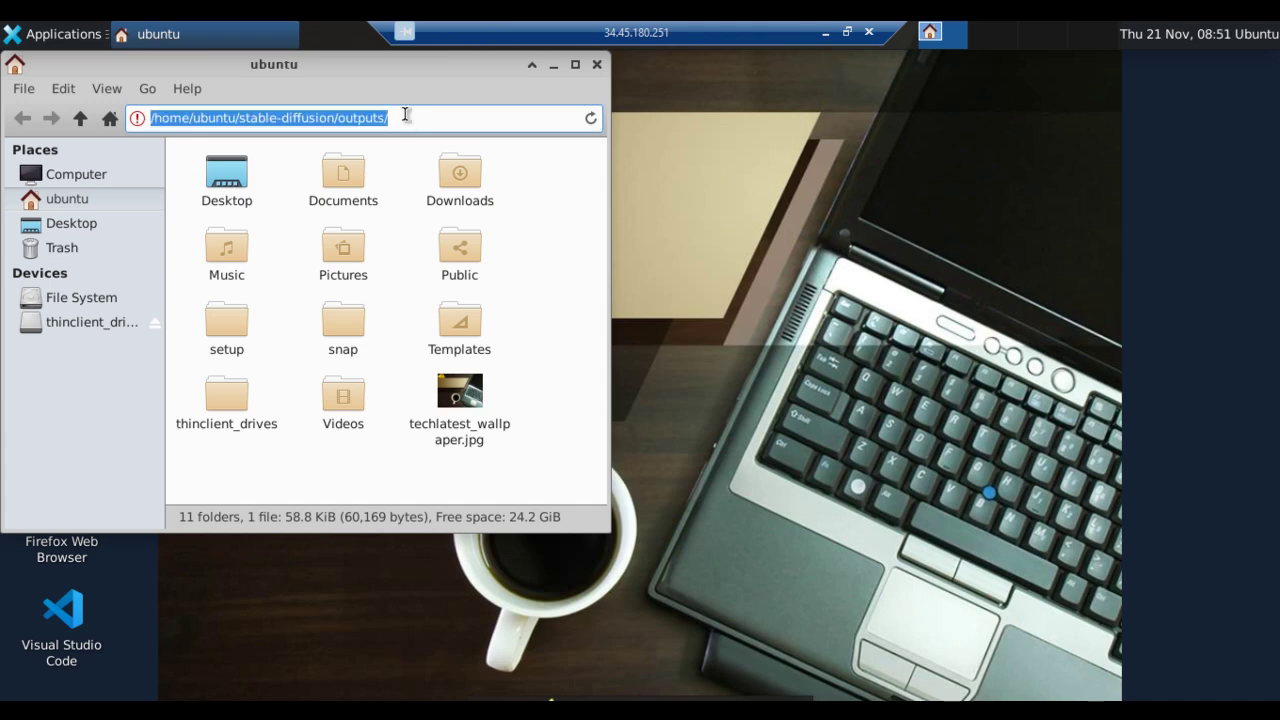
{"action": "left_click", "coordinate": [405, 116]}
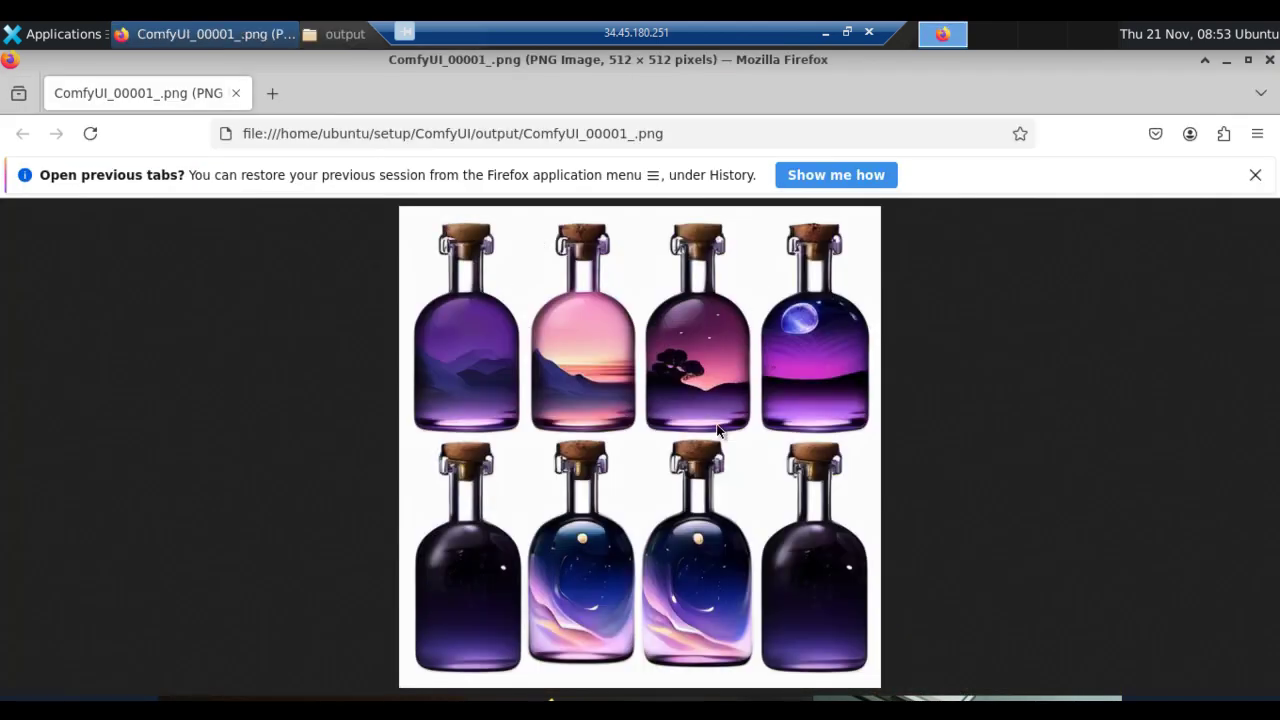
{"action": "left_click", "coordinate": [825, 33]}
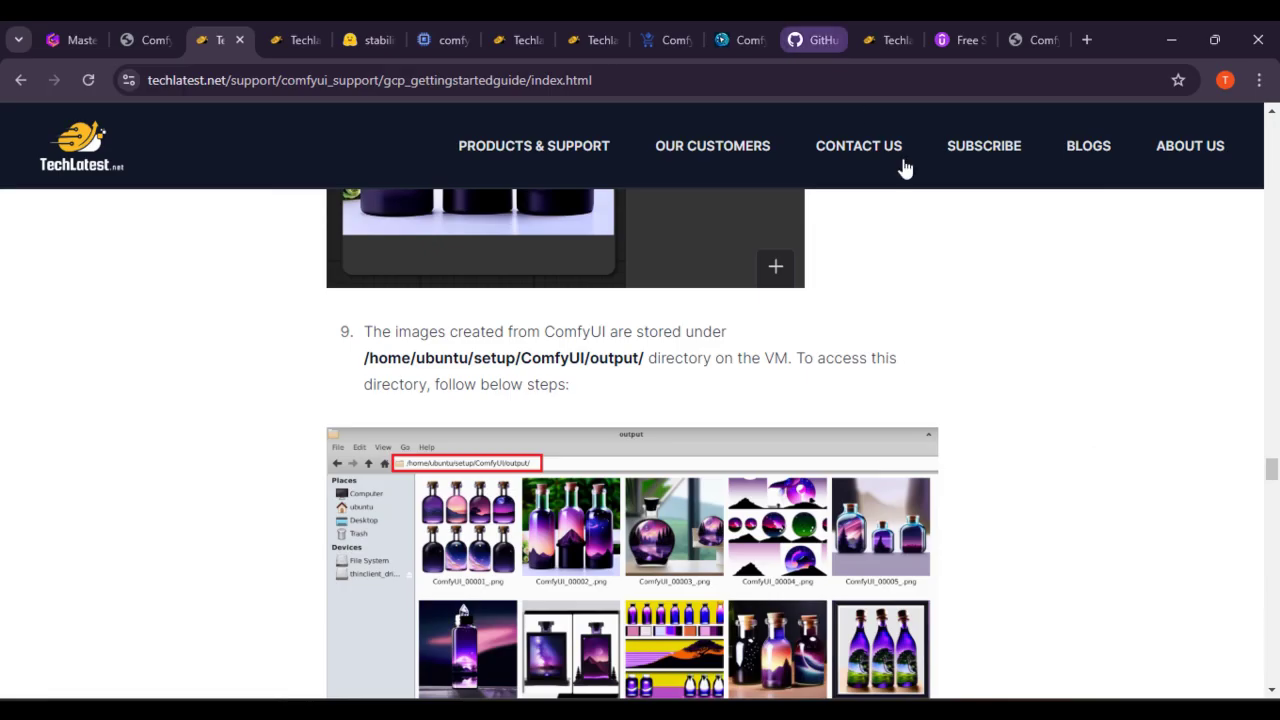
{"action": "left_click", "coordinate": [1025, 30]}
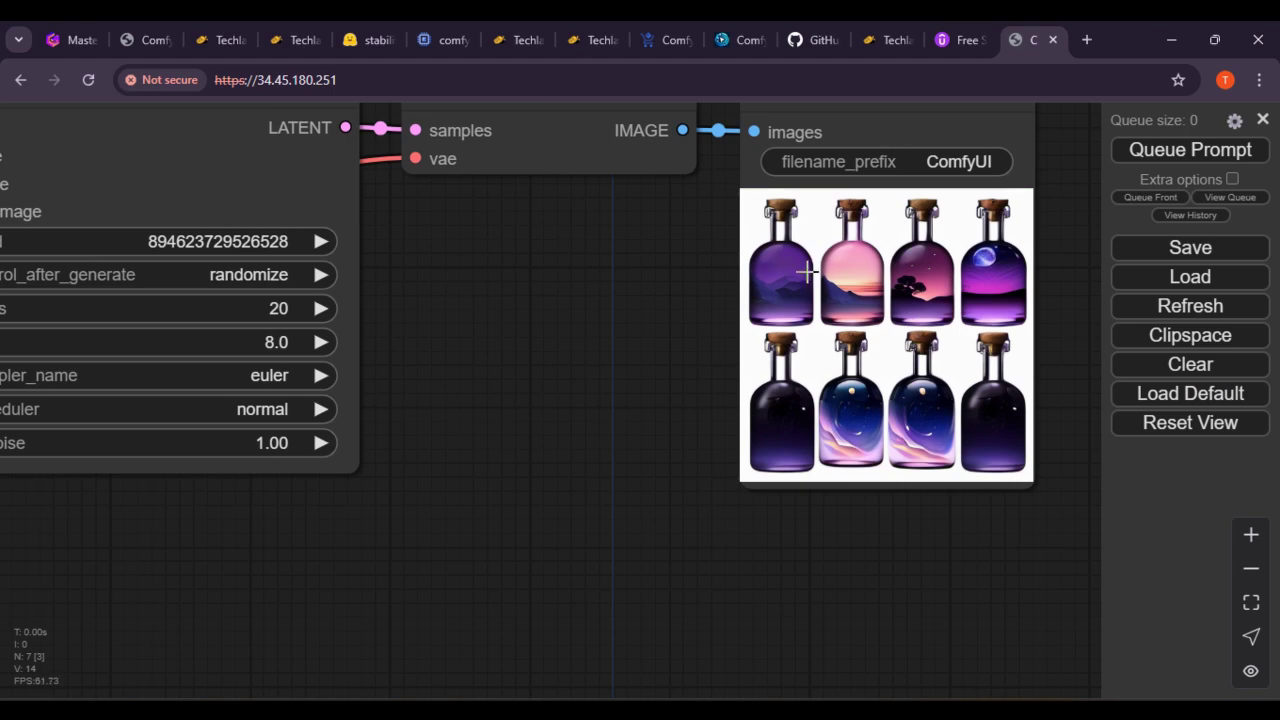